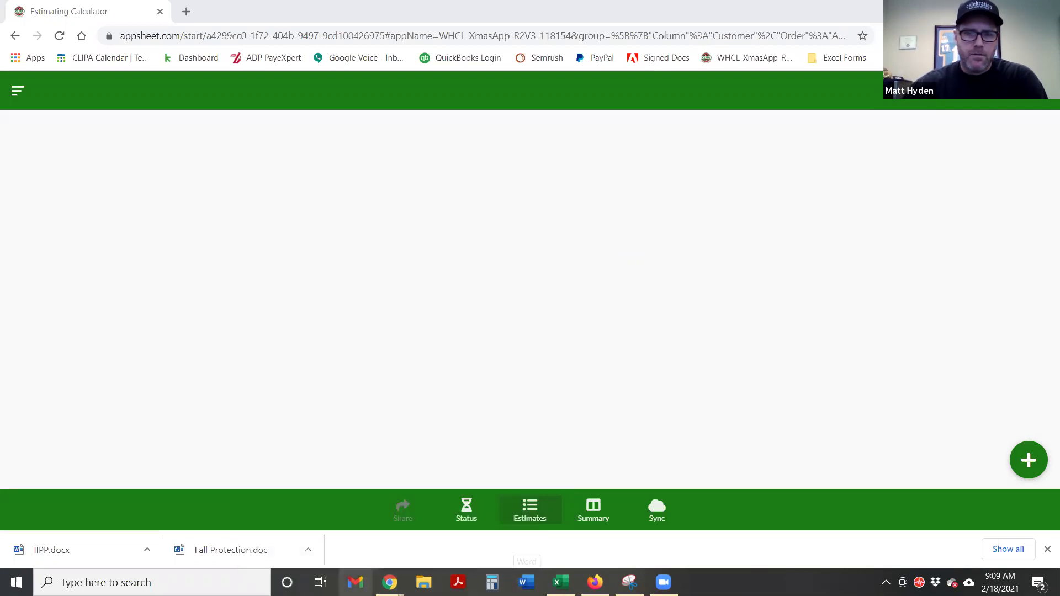
Bring the CLIPA Estimating Calculators page in Firefox to the front and select its web address
mouse_move(390, 582)
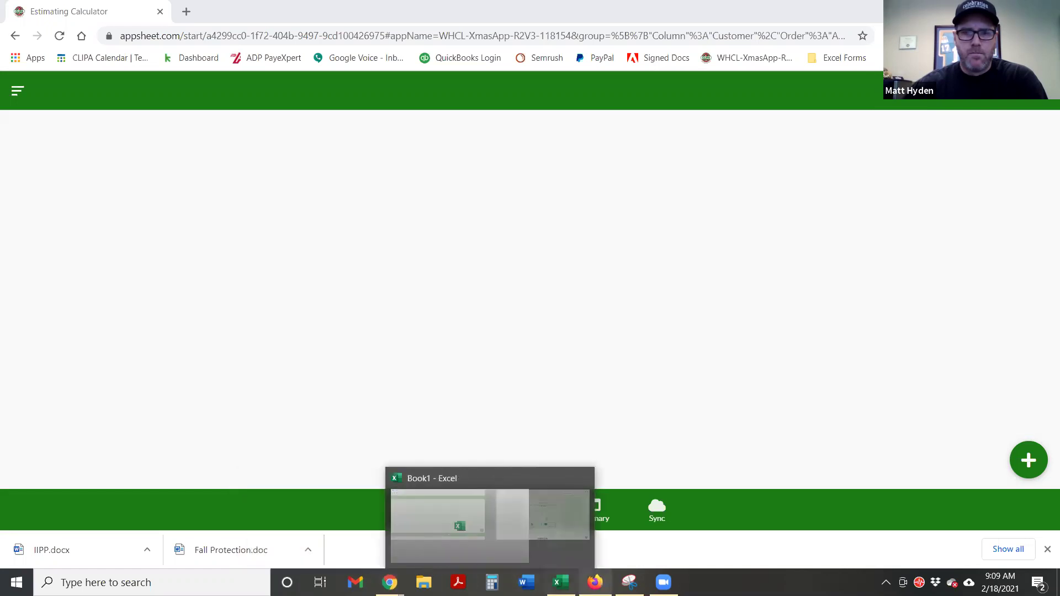
mouse_move(595, 582)
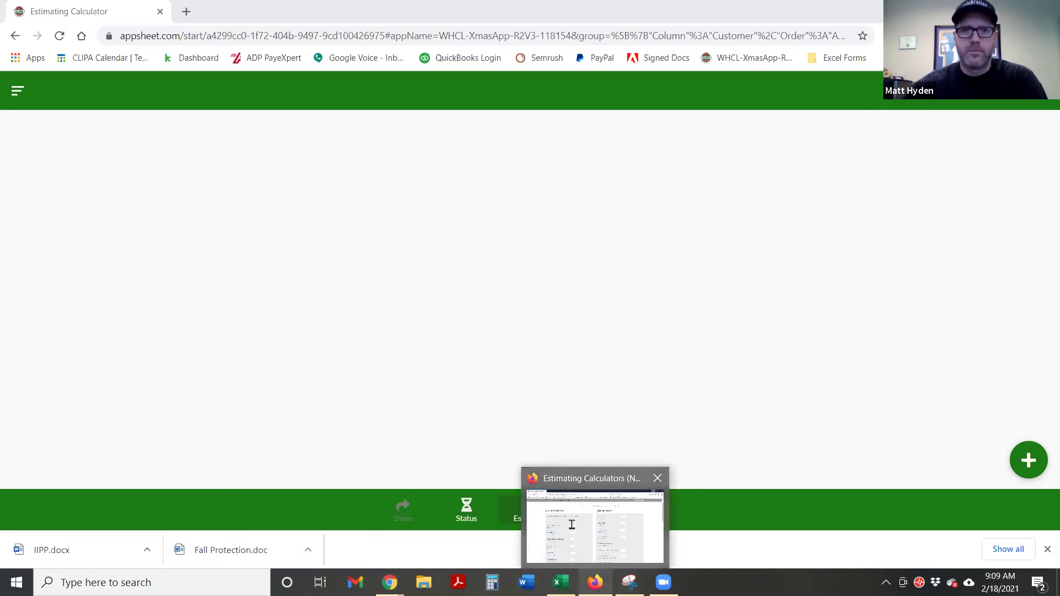
click(579, 540)
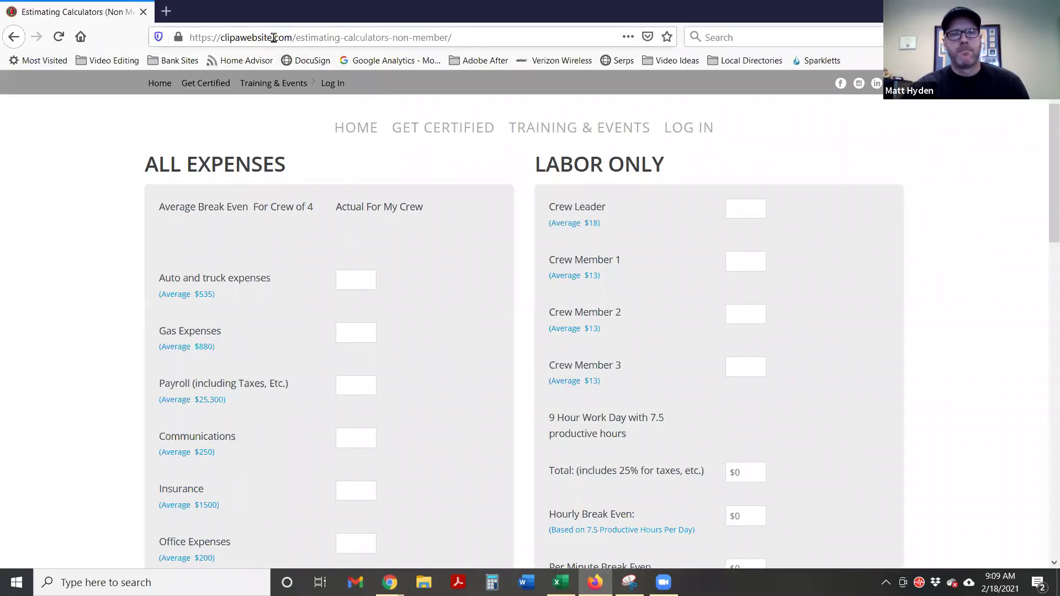
click(301, 44)
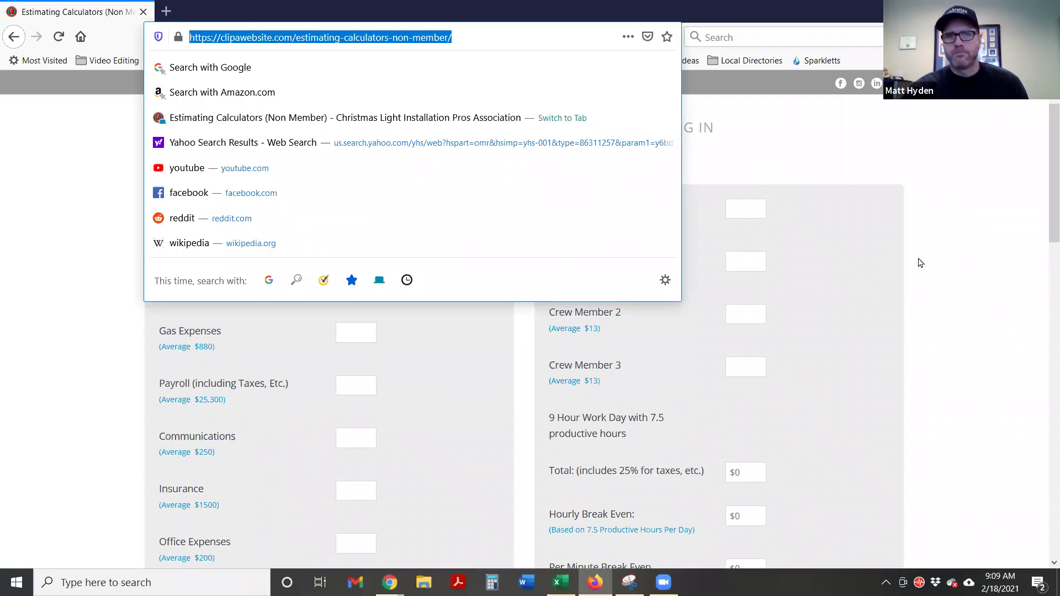
click(948, 263)
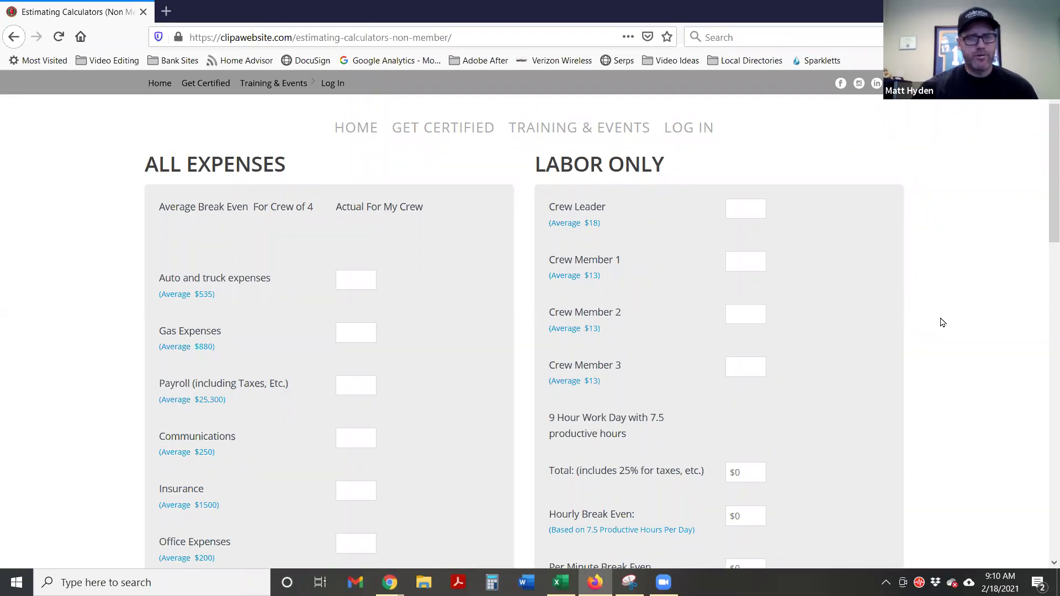
scroll(405, 407, down, 2)
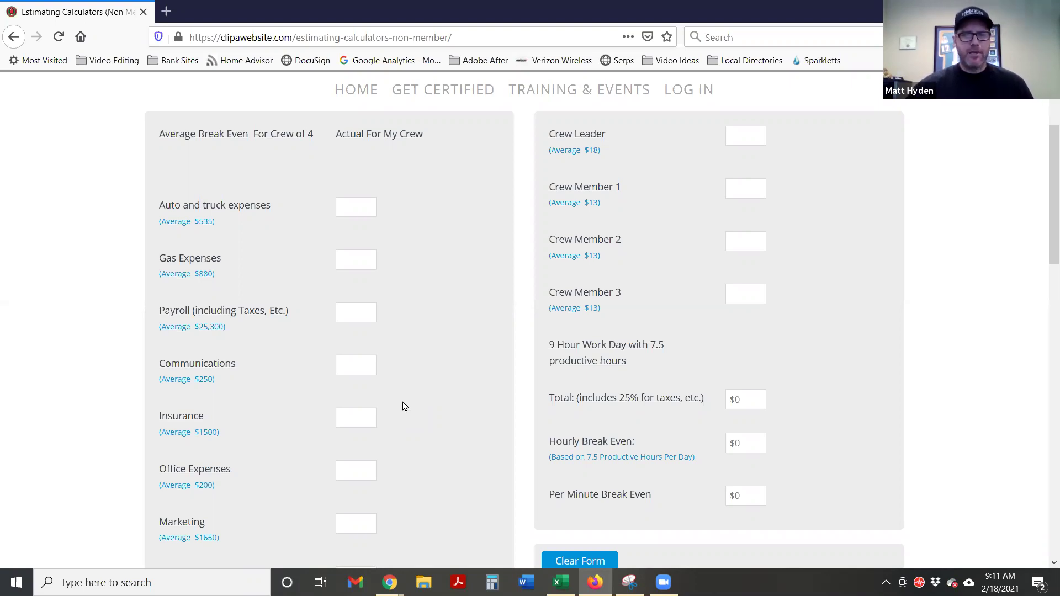
scroll(743, 247, up, 2)
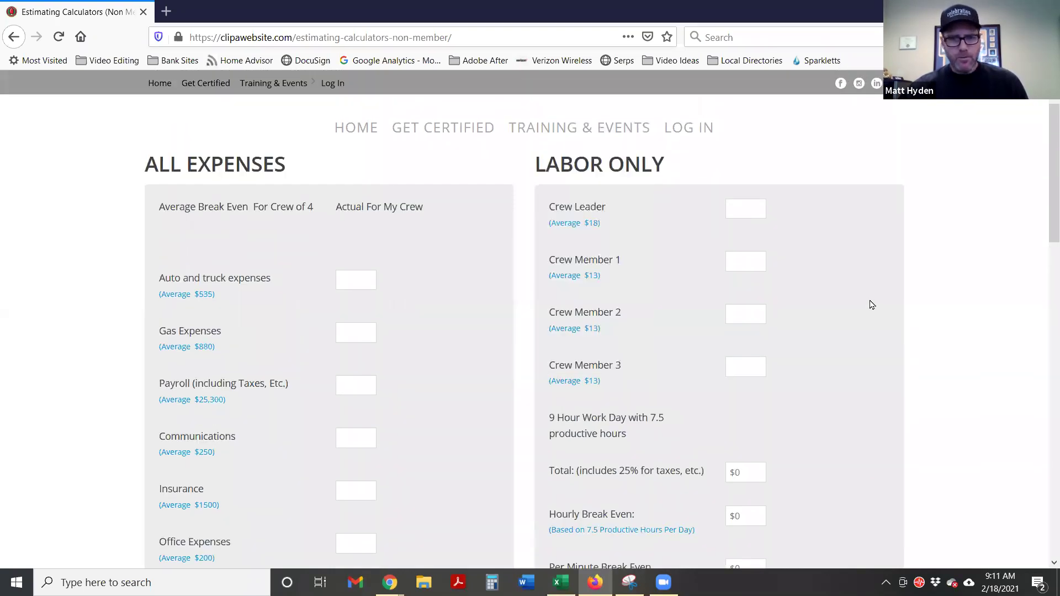
click(744, 211)
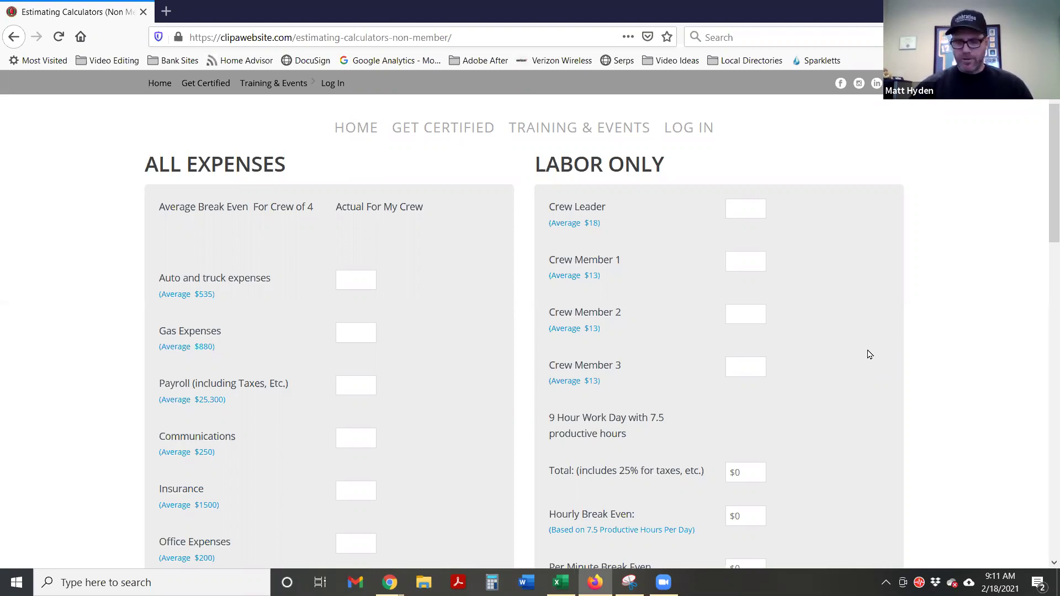
text(25)
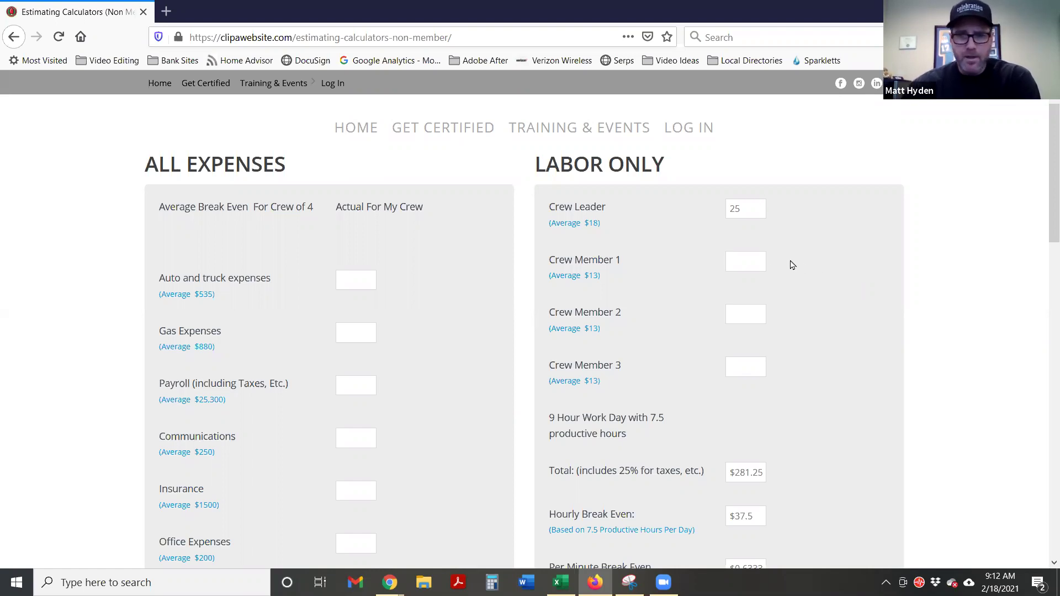
Enter crew member wages of 15 each, giving $787.5 total, $105 hourly, $1.75 per minute
click(747, 266)
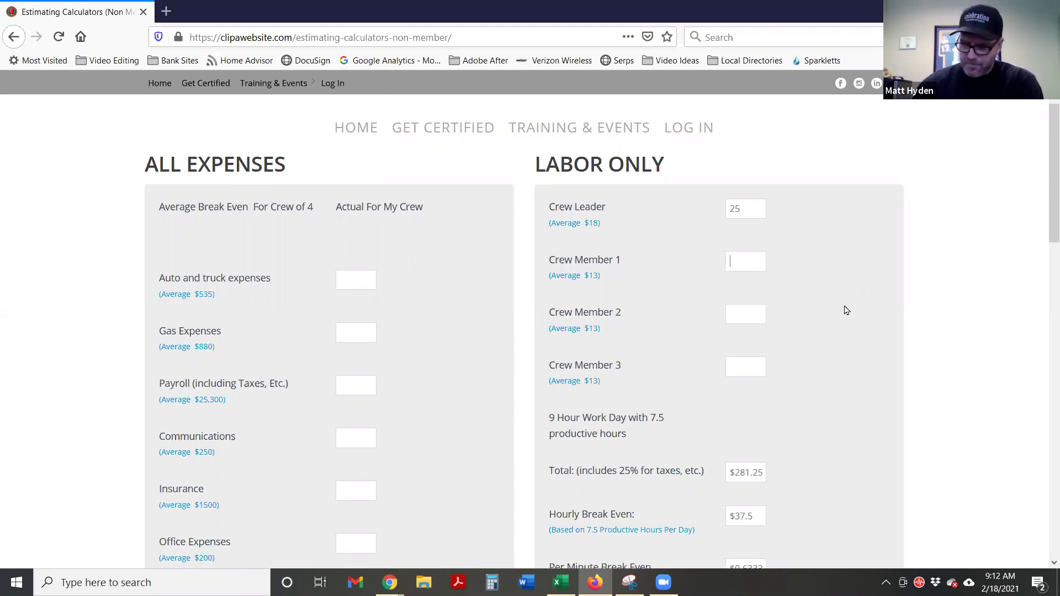
text(15)
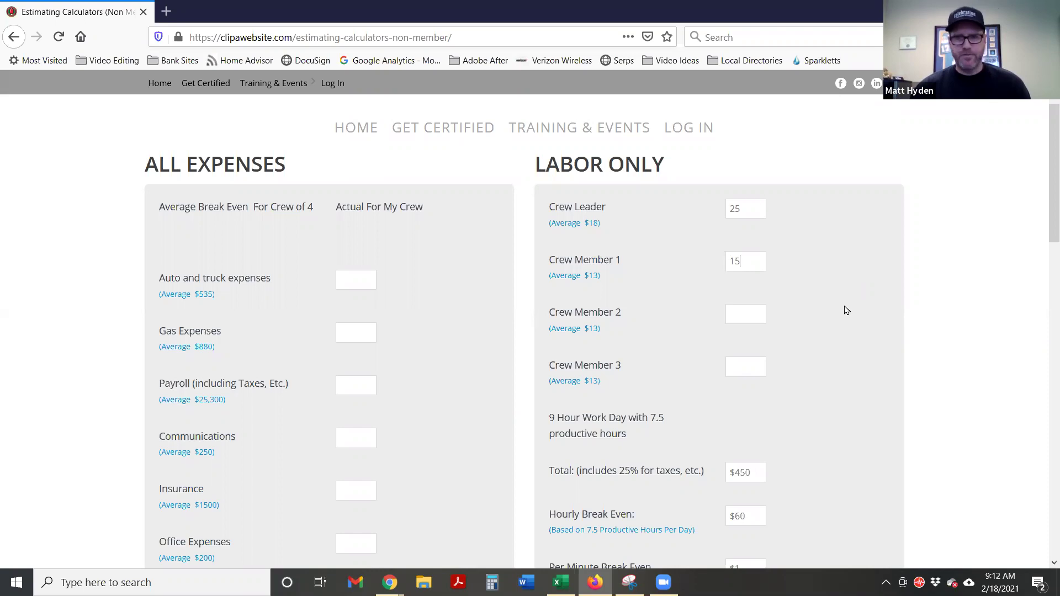
text(15)
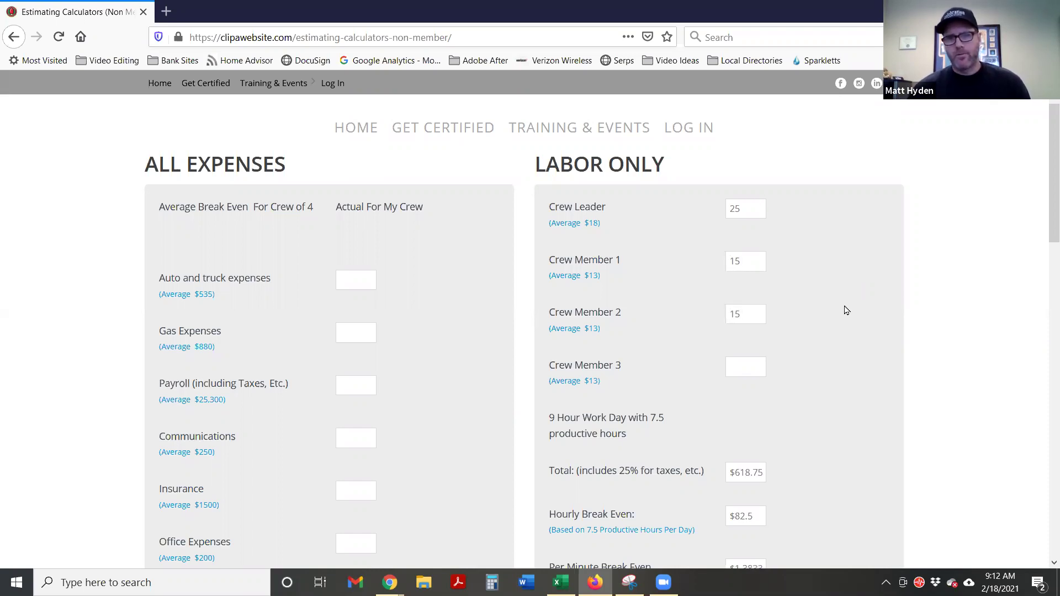
key(Tab)
text(15)
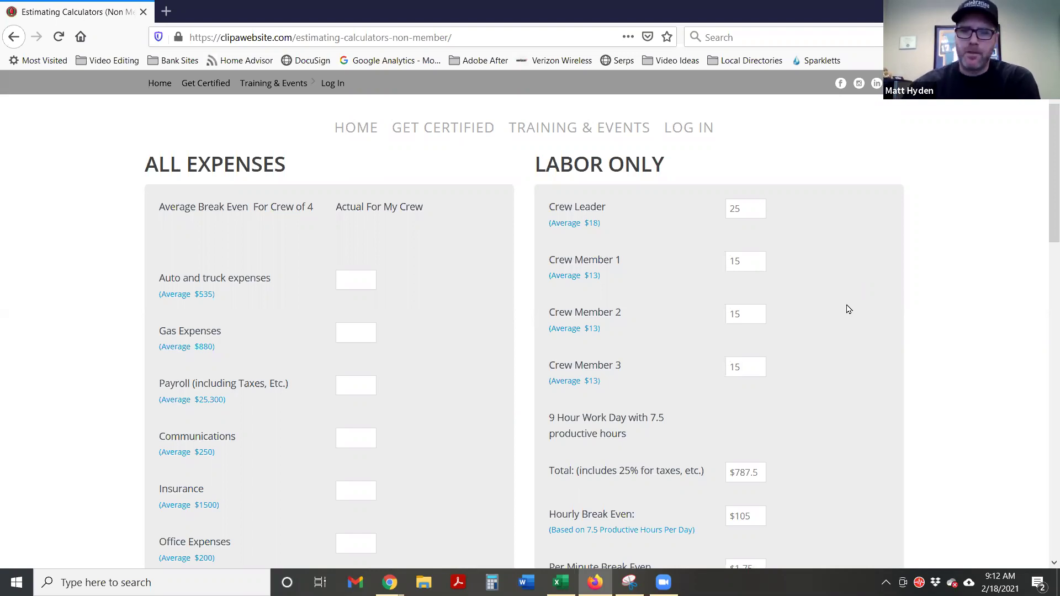
scroll(848, 310, down, 2)
scroll(848, 310, down, 3)
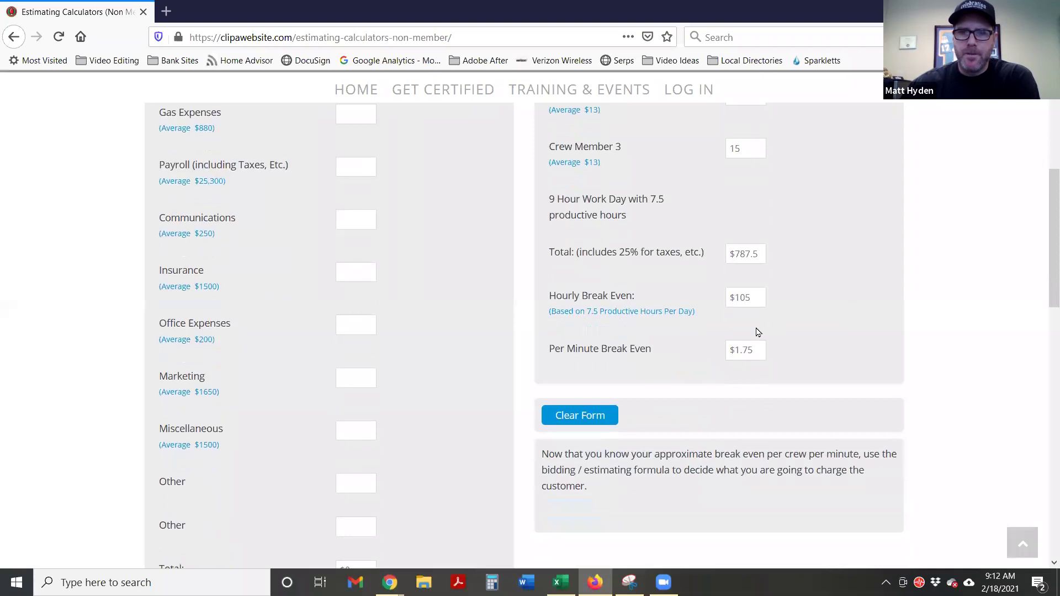
drag(740, 348, 722, 345)
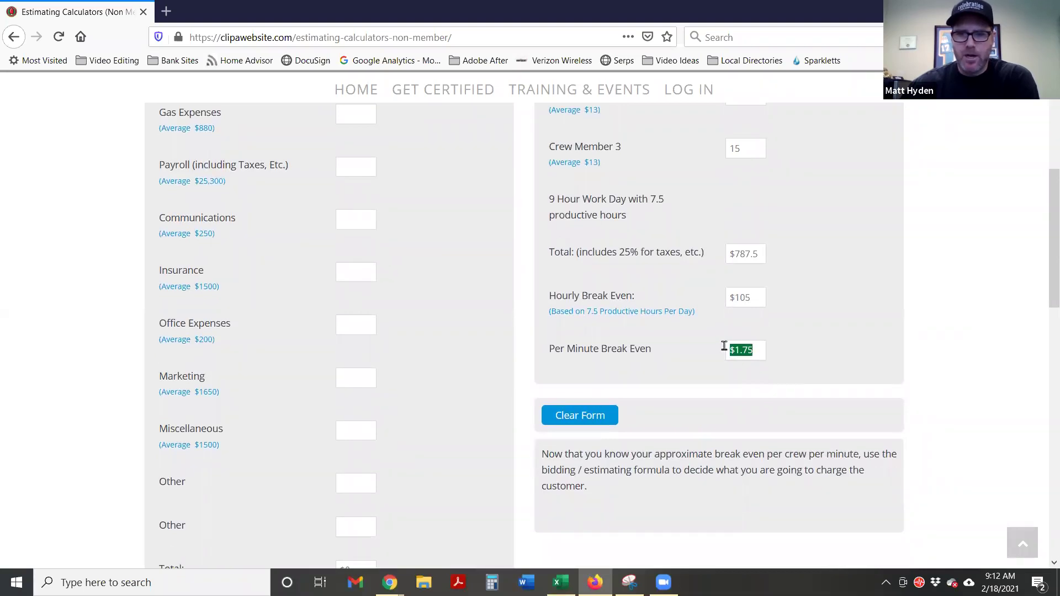
click(798, 356)
scroll(810, 375, up, 1)
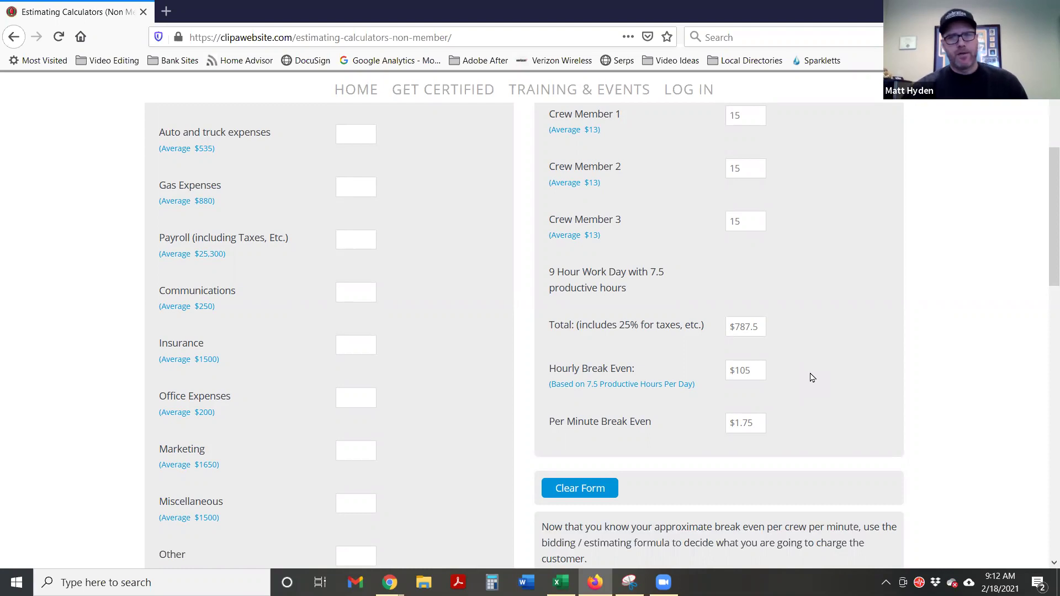
Enter 535 for Auto and truck expenses and 880 for Gas, totaling $1,415 ($0.08 per minute)
click(363, 142)
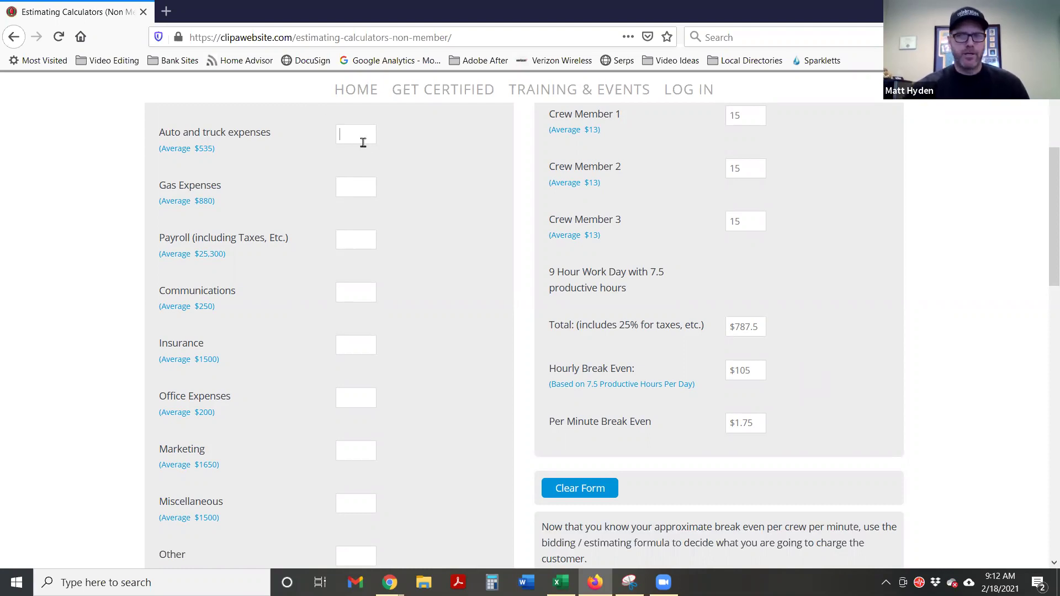
text(535)
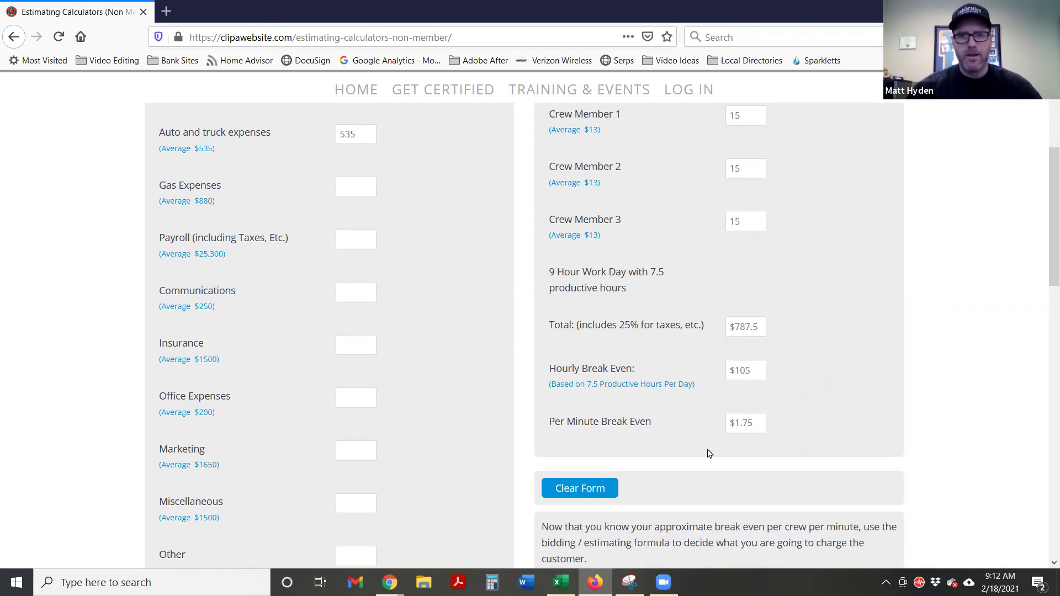
scroll(668, 335, up, 3)
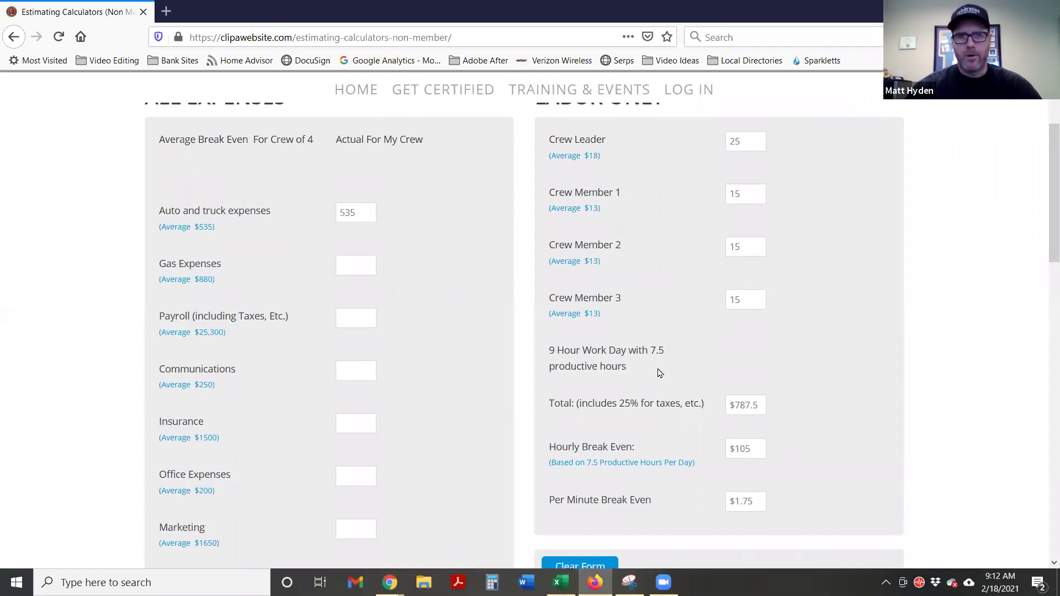
scroll(660, 373, down, 3)
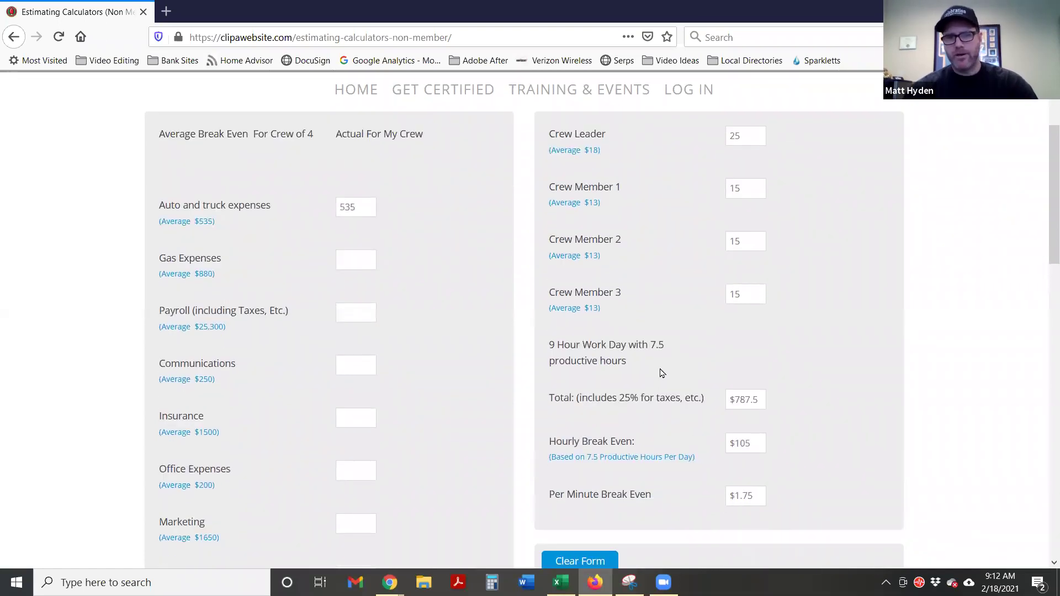
scroll(673, 335, down, 2)
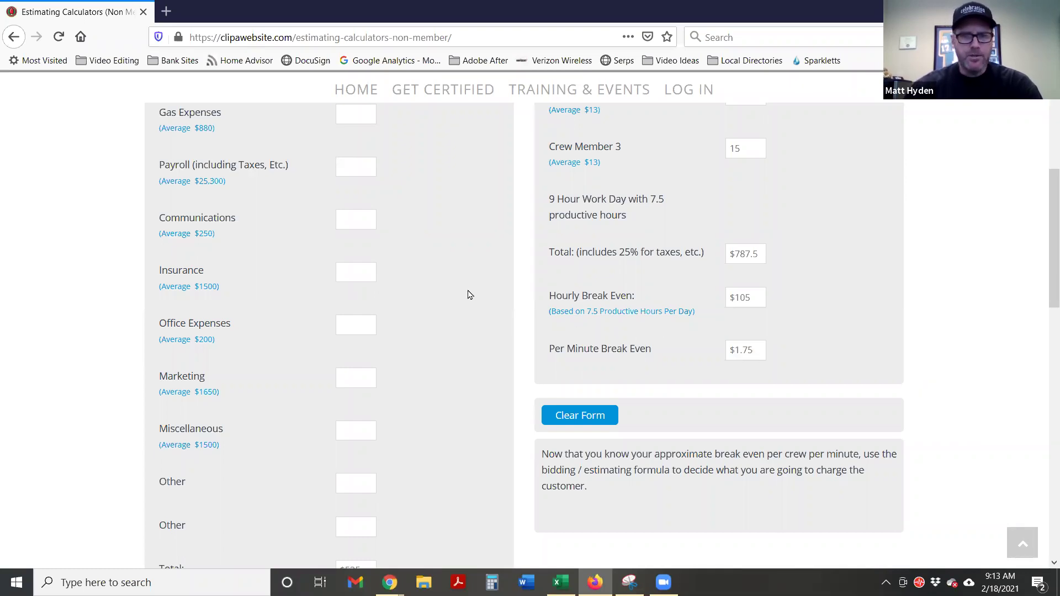
scroll(435, 247, up, 2)
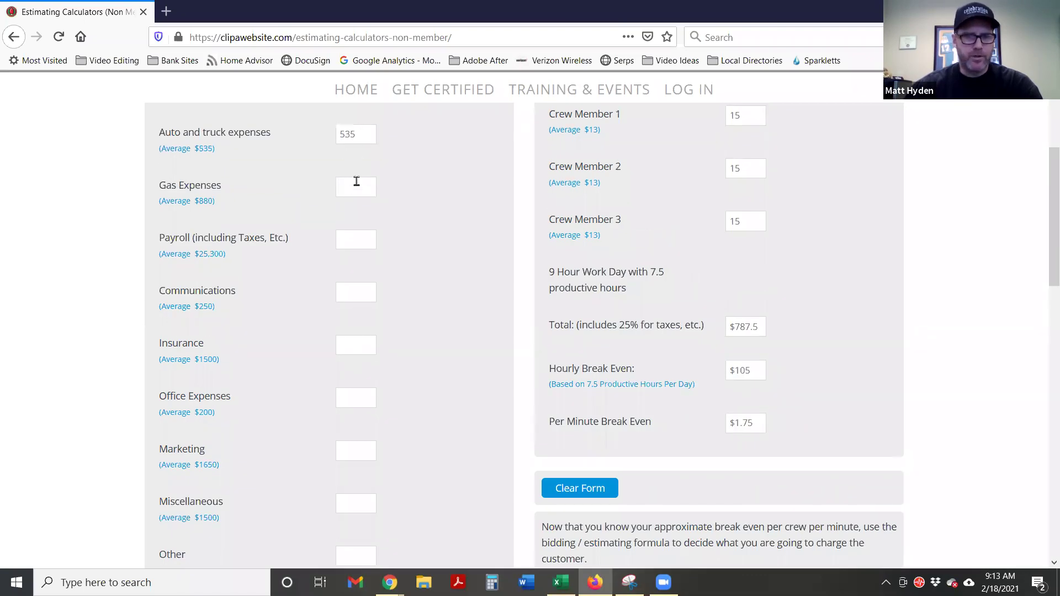
text(880)
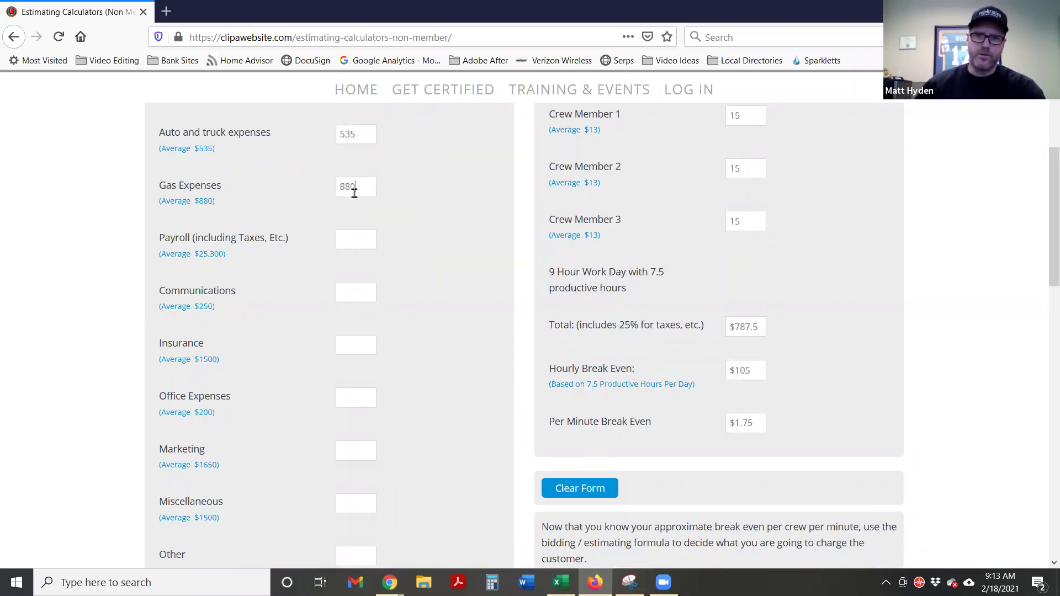
scroll(499, 166, down, 8)
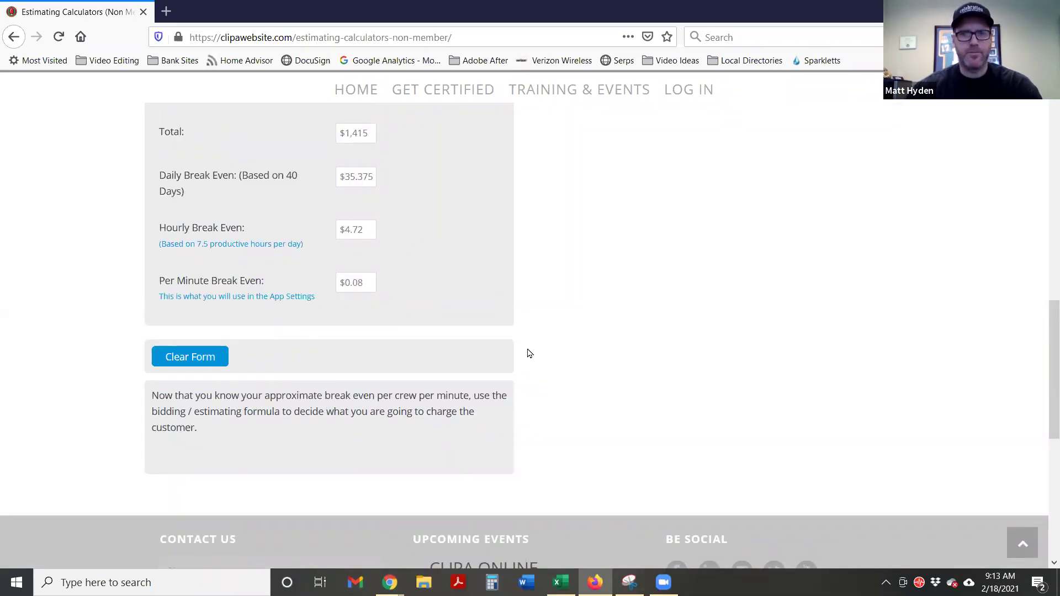
scroll(493, 353, up, 1)
scroll(489, 357, up, 6)
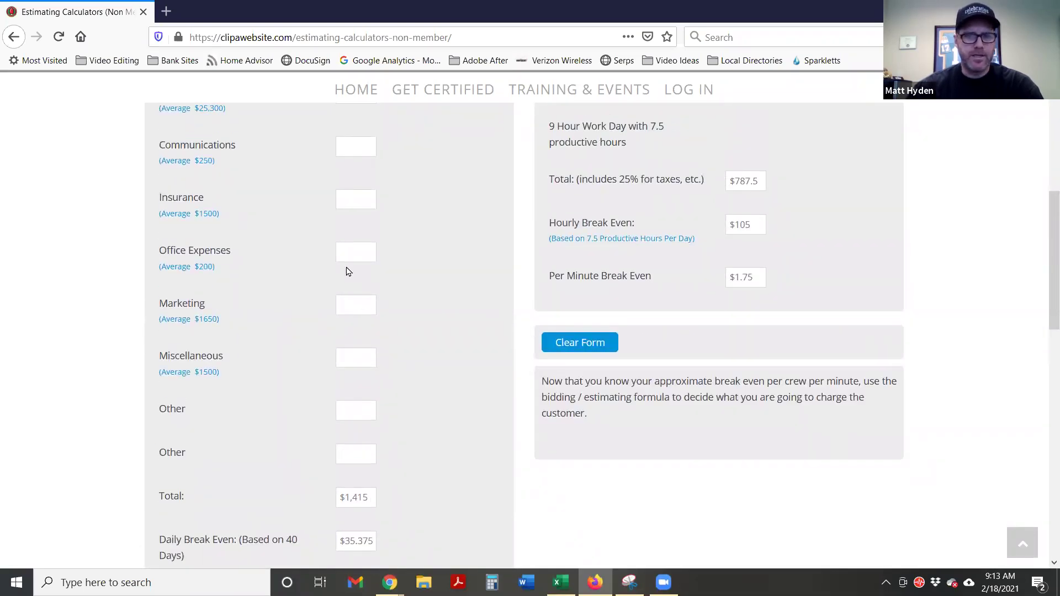
scroll(379, 296, up, 1)
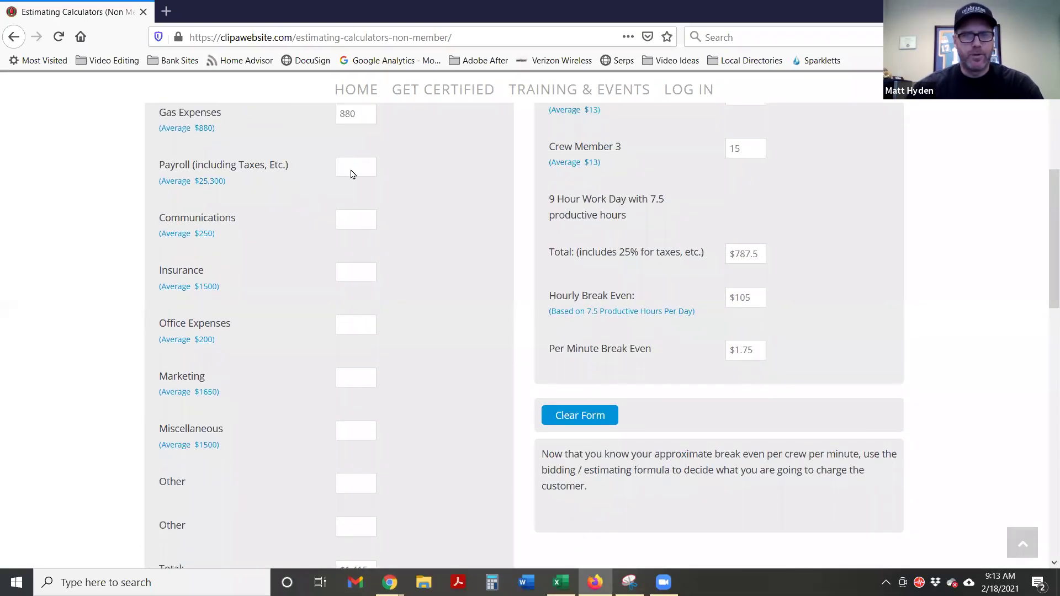
scroll(379, 256, up, 3)
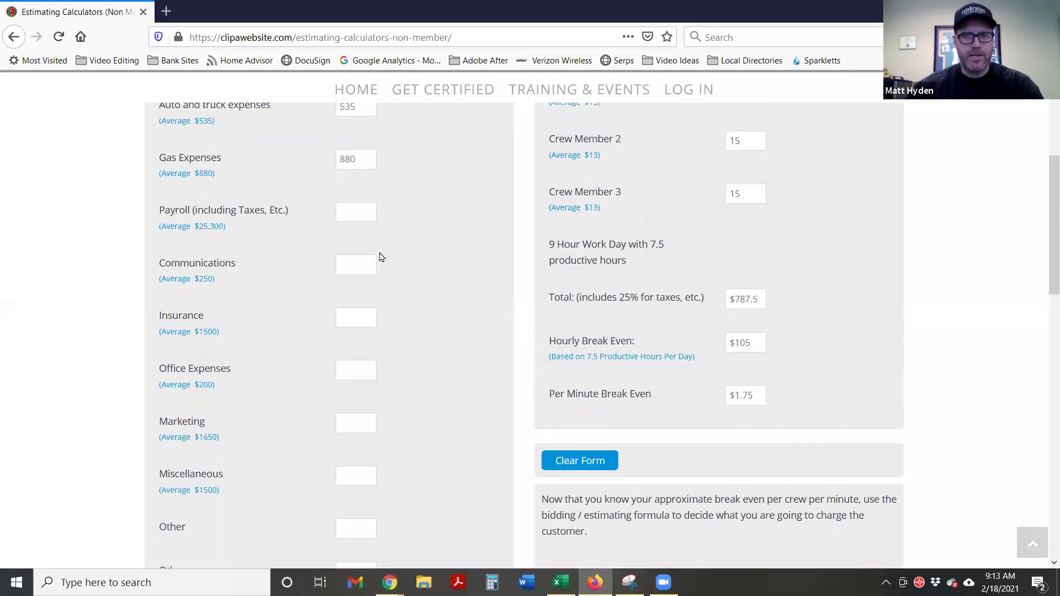
scroll(820, 328, down, 3)
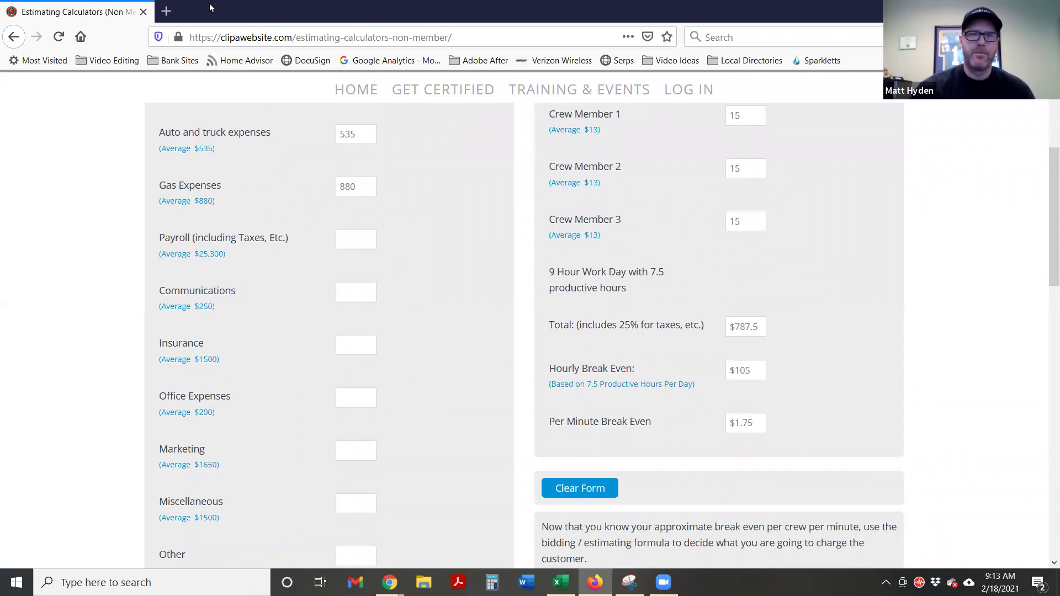
Minimize the CLIPA calculator window to return to the AppSheet Estimating Calculator
key(super+Down)
key(super+Down)
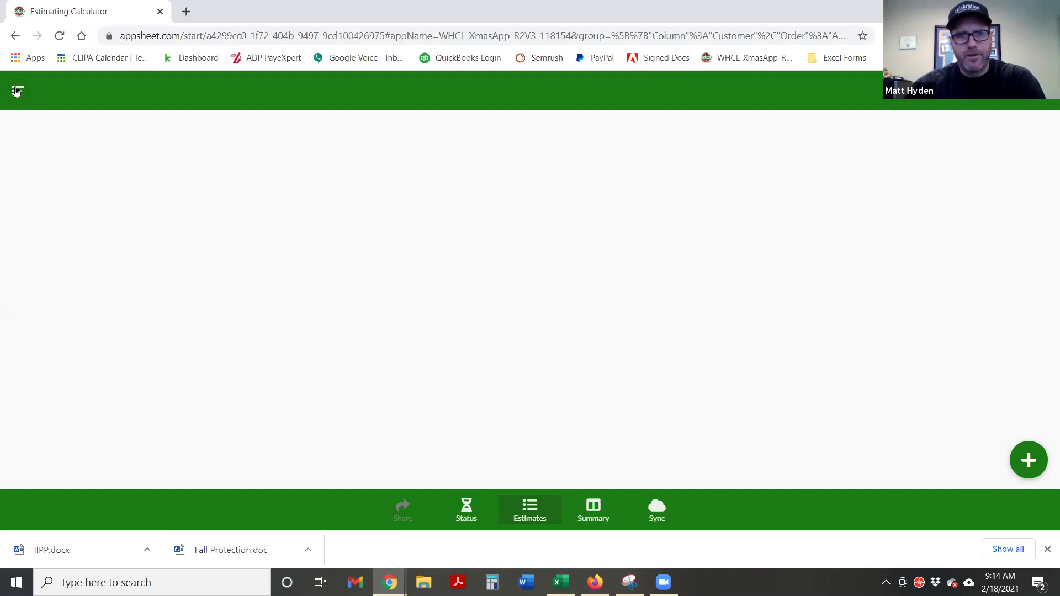
Start a new company record in the app's SETTINGS section
click(14, 96)
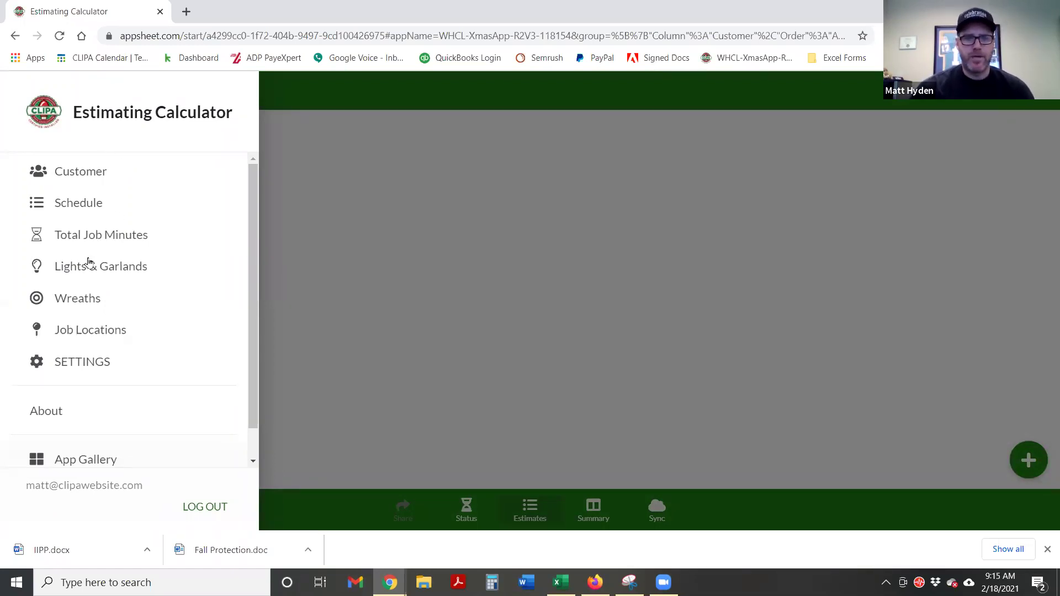
click(66, 365)
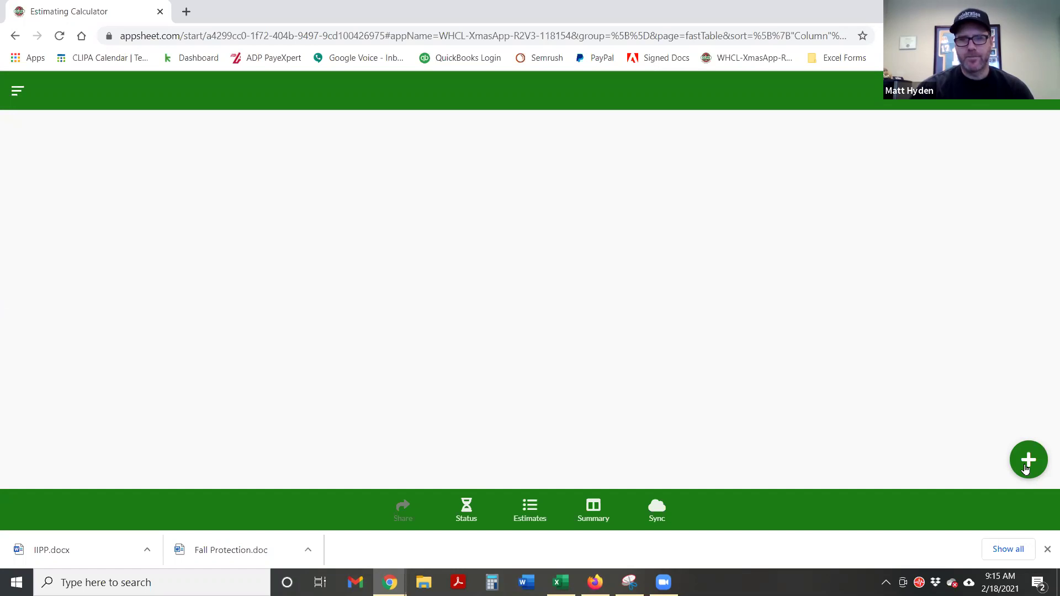
click(1027, 461)
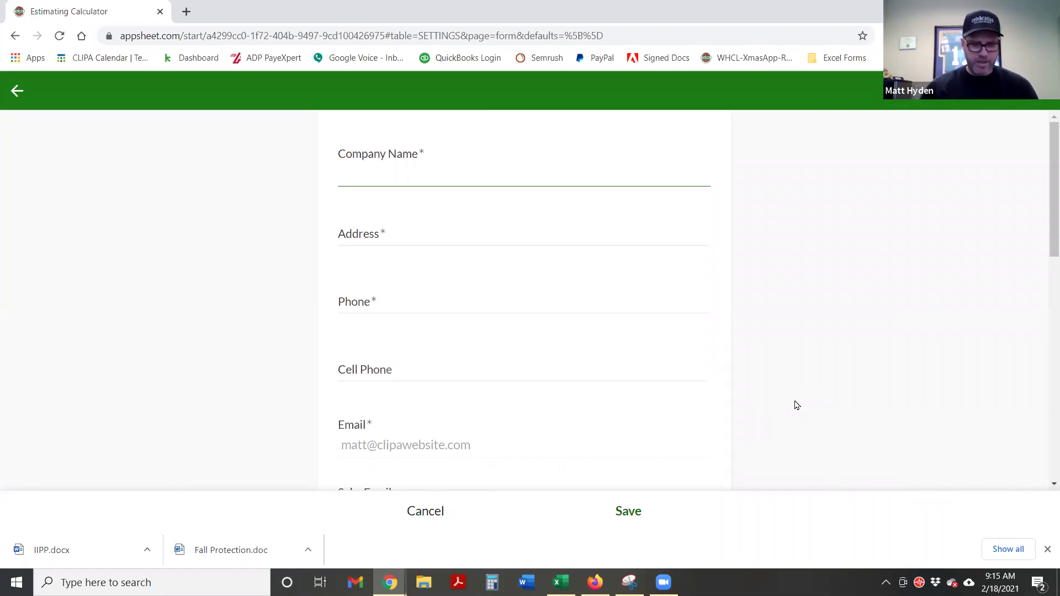
Enter Holiday Studio as the company name, plus the business address and phone number
text(Holiday St)
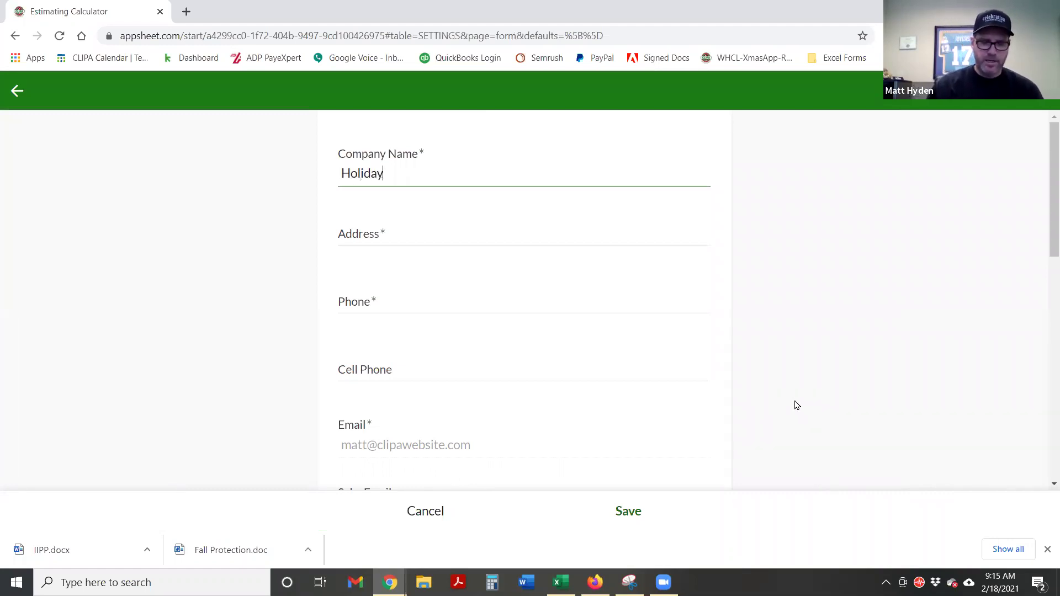
text(udio)
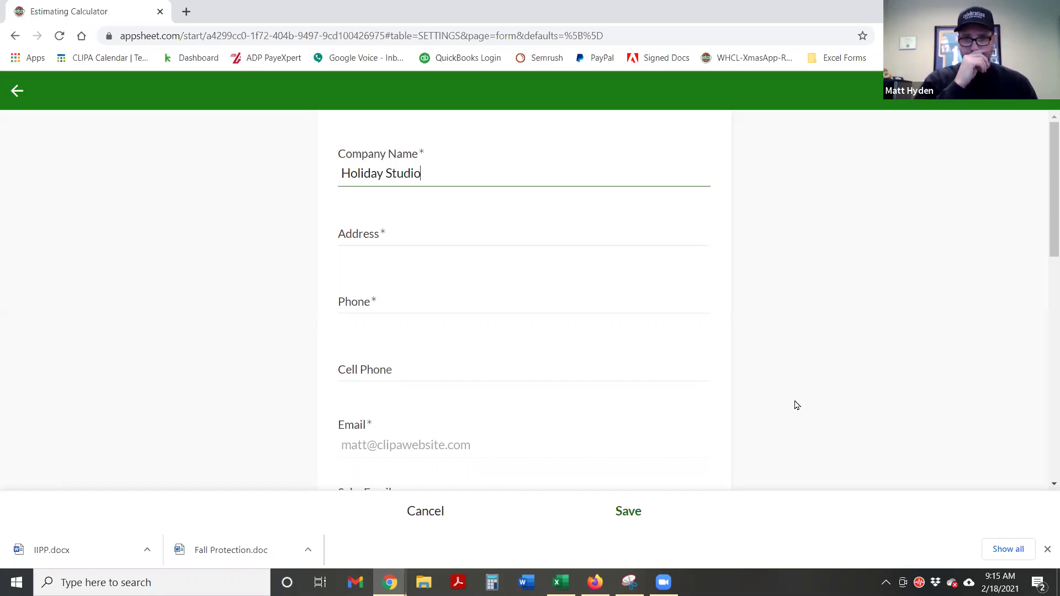
key(Tab)
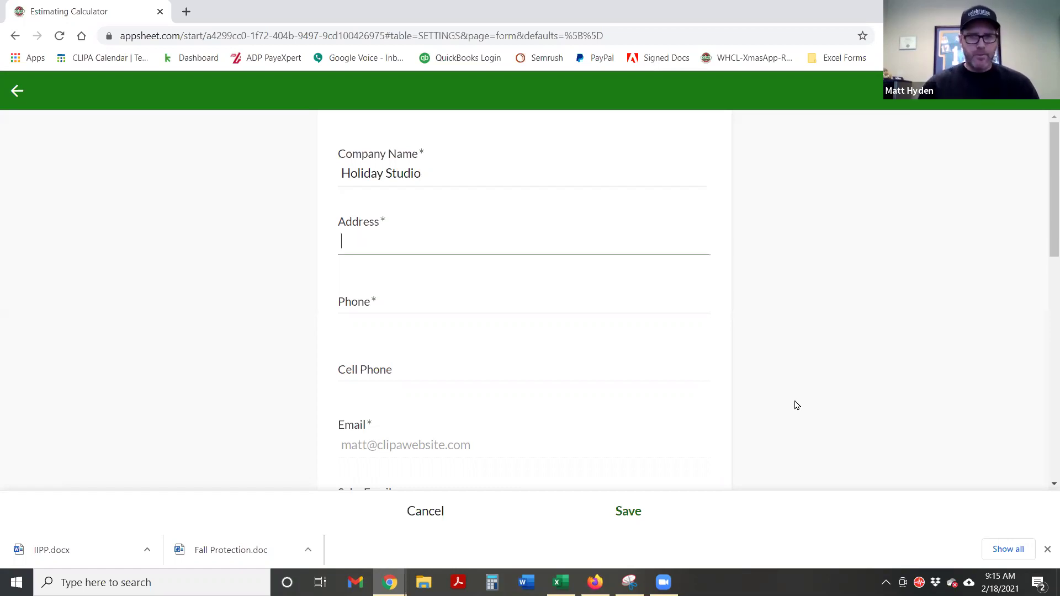
text(123 L)
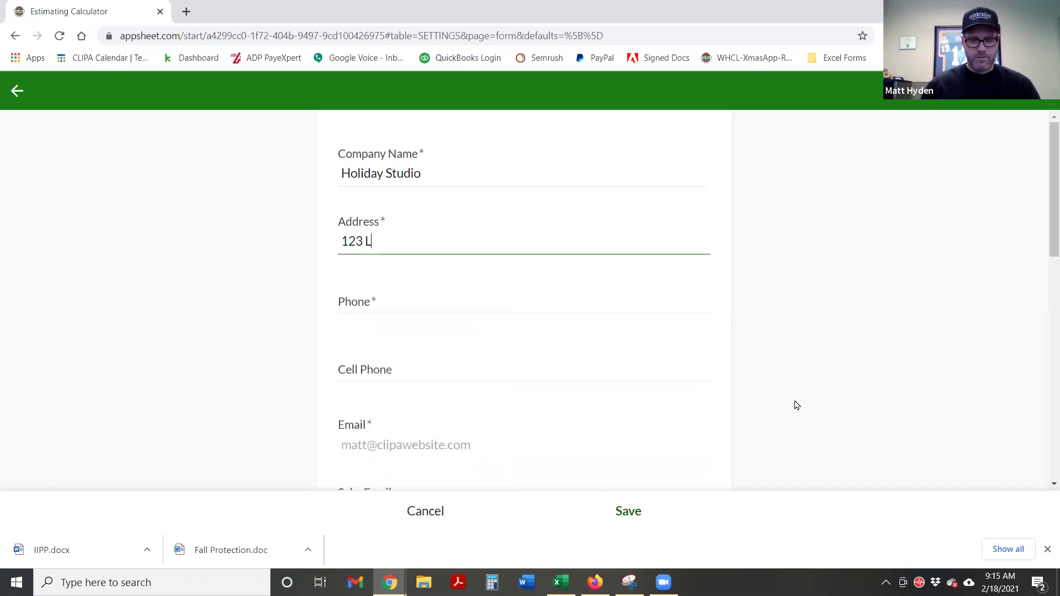
text(ights Lane)
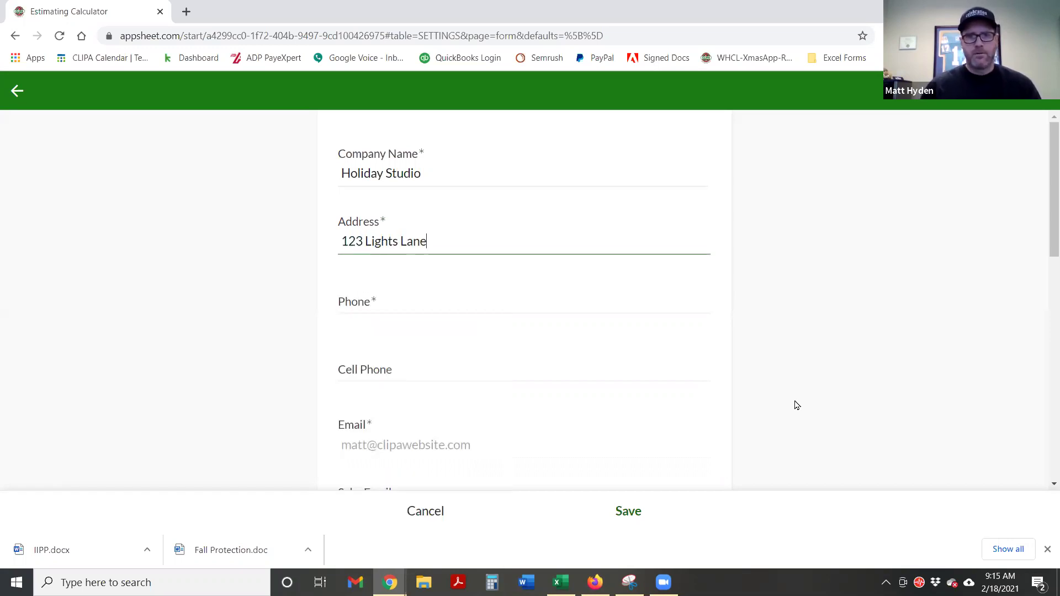
key(Tab)
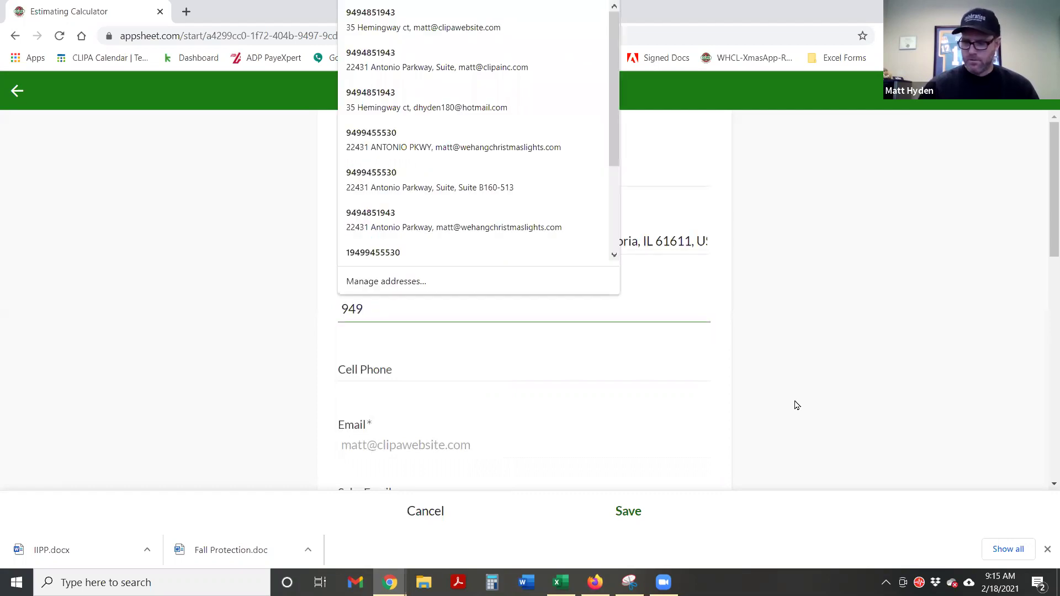
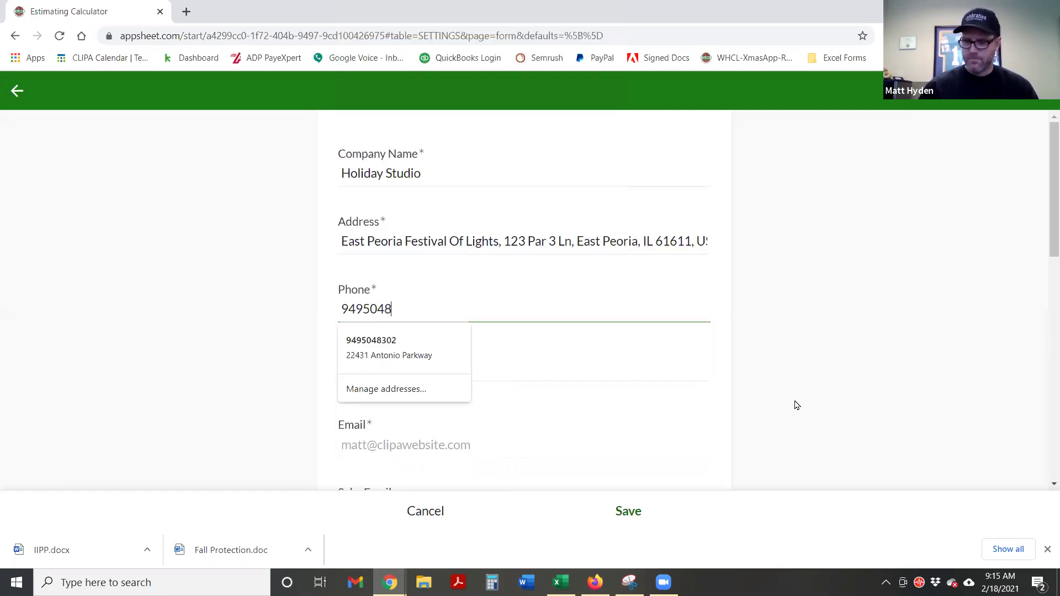
key(Tab)
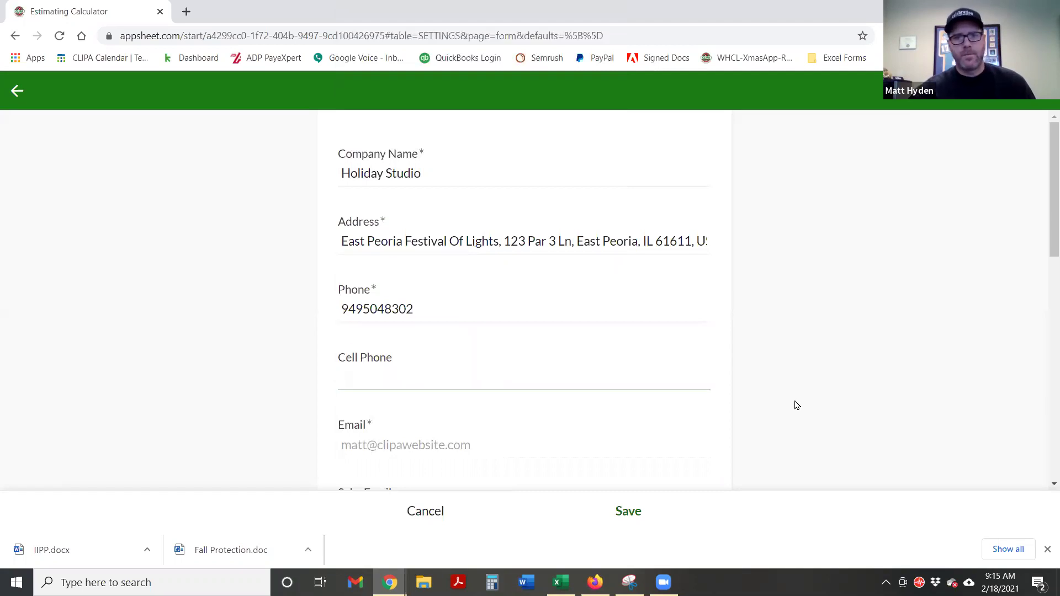
Leave Cell Phone blank and enter the salesperson's full name
scroll(797, 406, down, 2)
scroll(738, 324, down, 1)
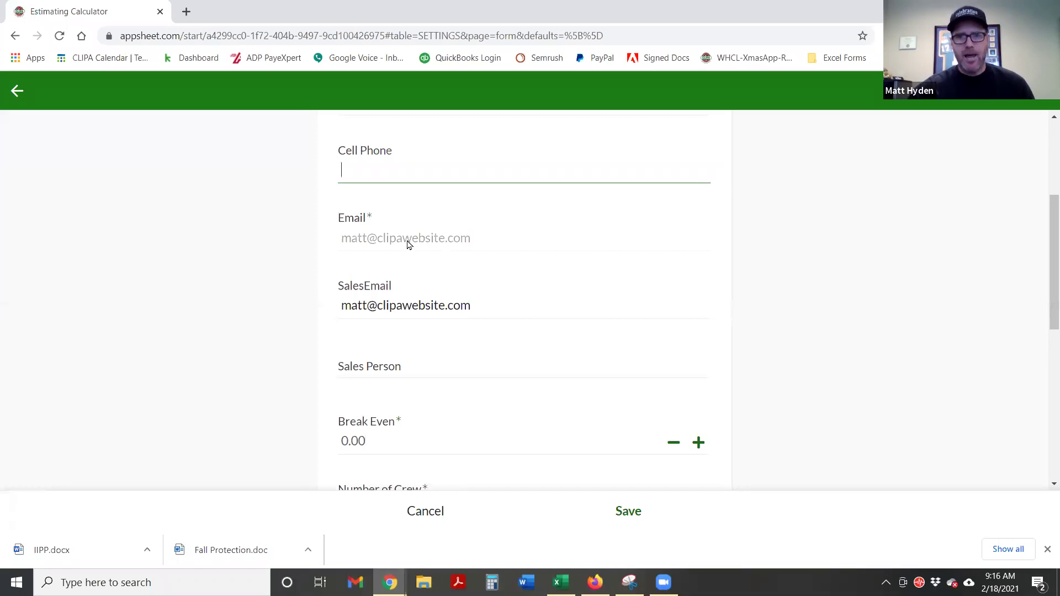
click(416, 243)
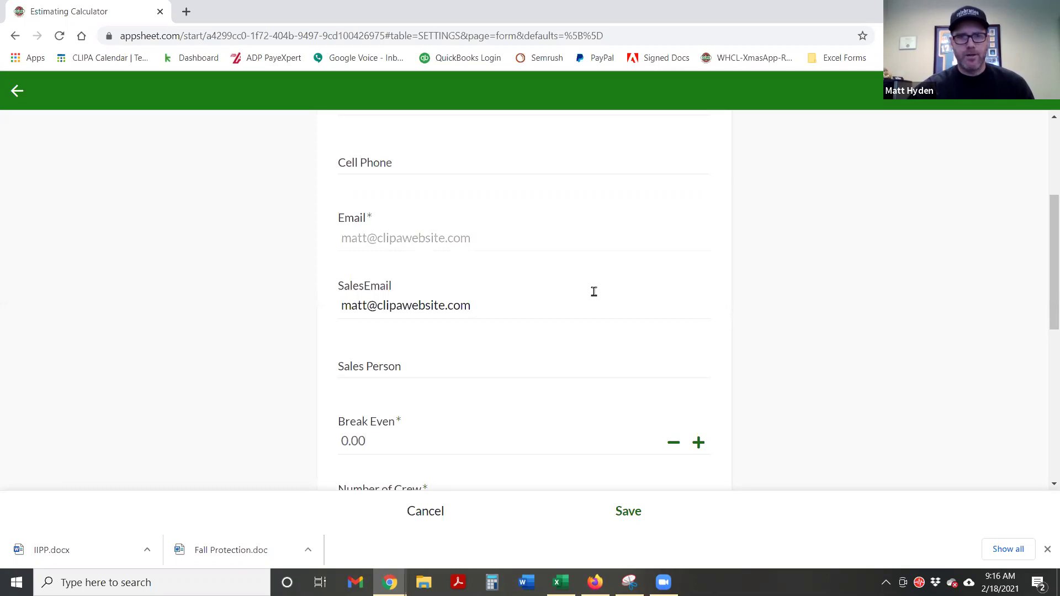
scroll(594, 292, down, 1)
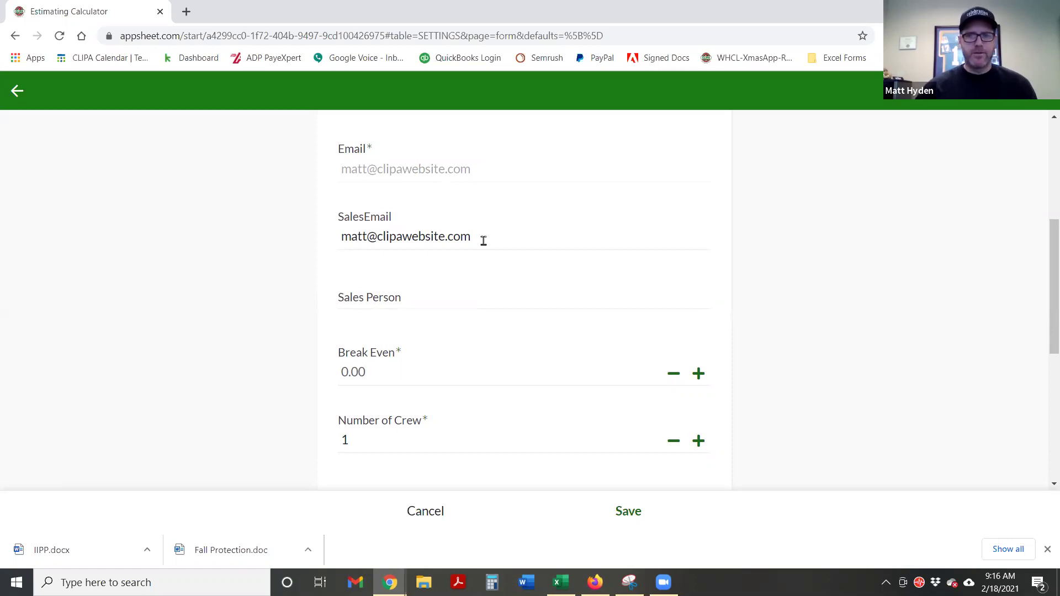
click(378, 296)
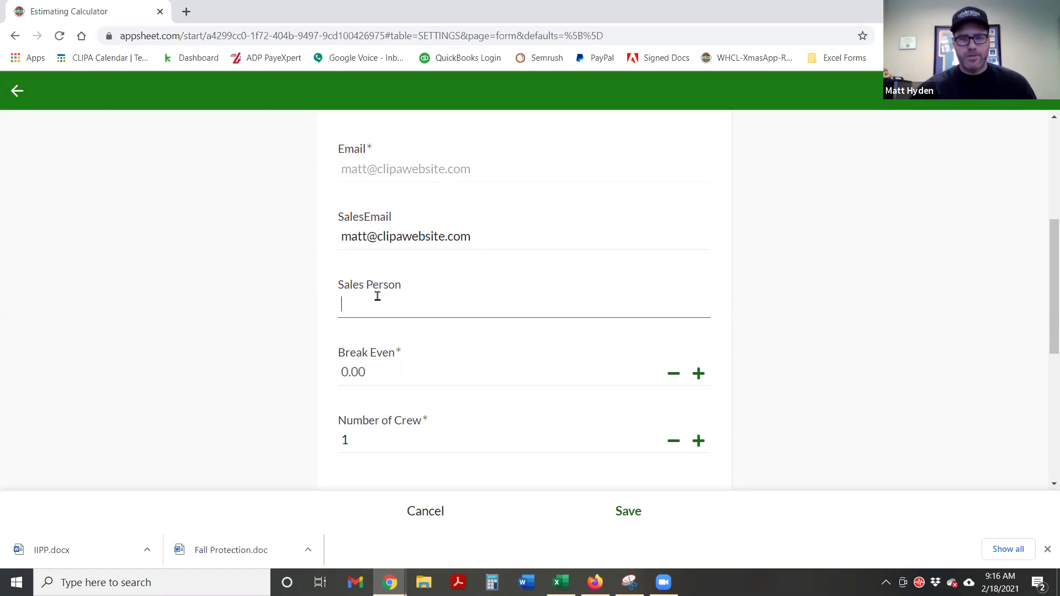
key(Tab)
Look up the break-even figure on the maximized CLIPA calculator page, then return to the settings form
scroll(656, 296, down, 2)
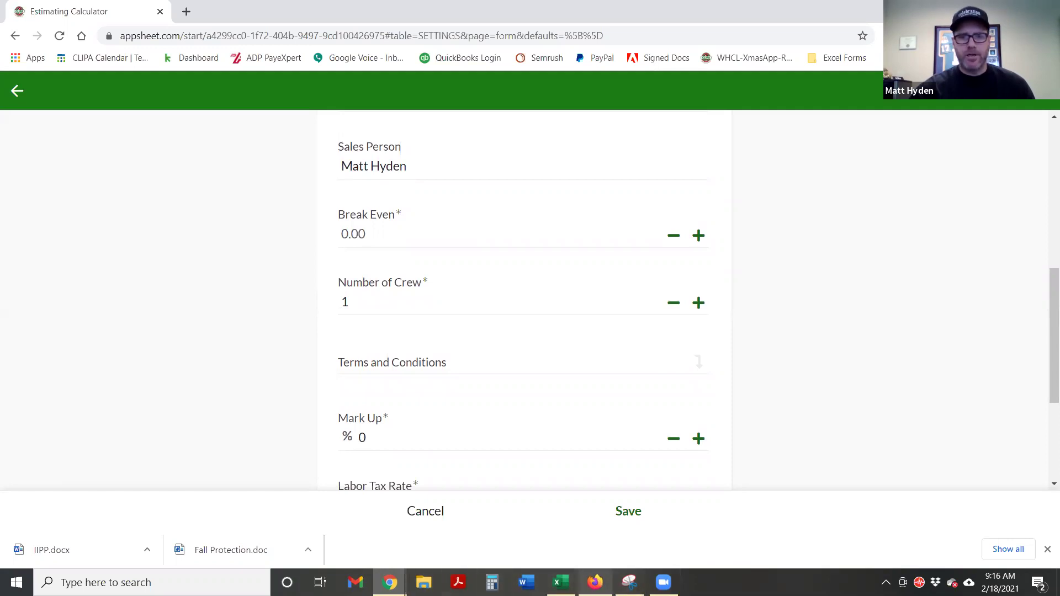
click(595, 582)
scroll(343, 298, down, 3)
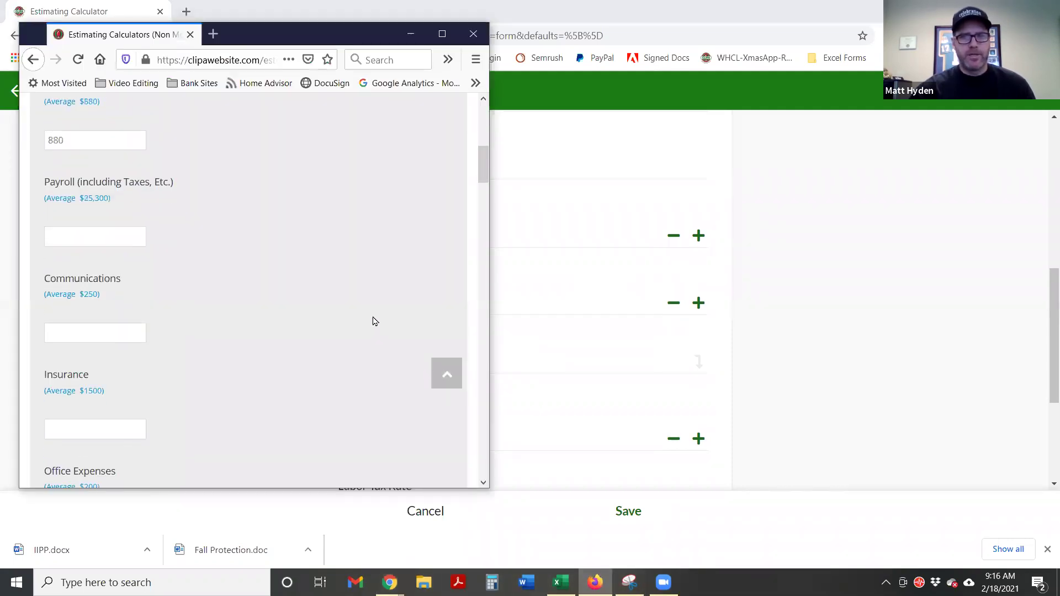
click(441, 34)
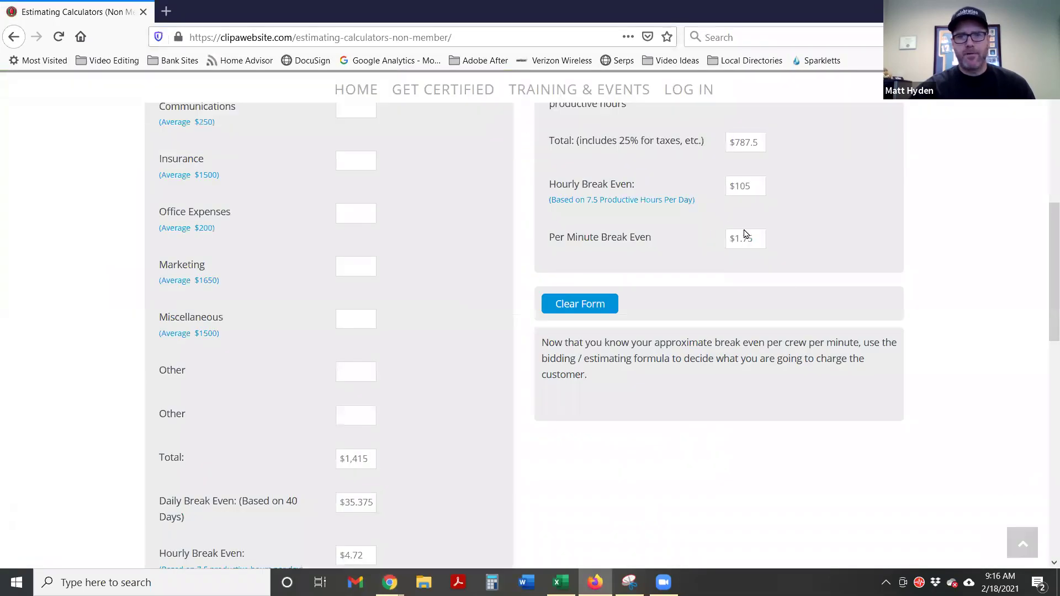
scroll(790, 284, up, 3)
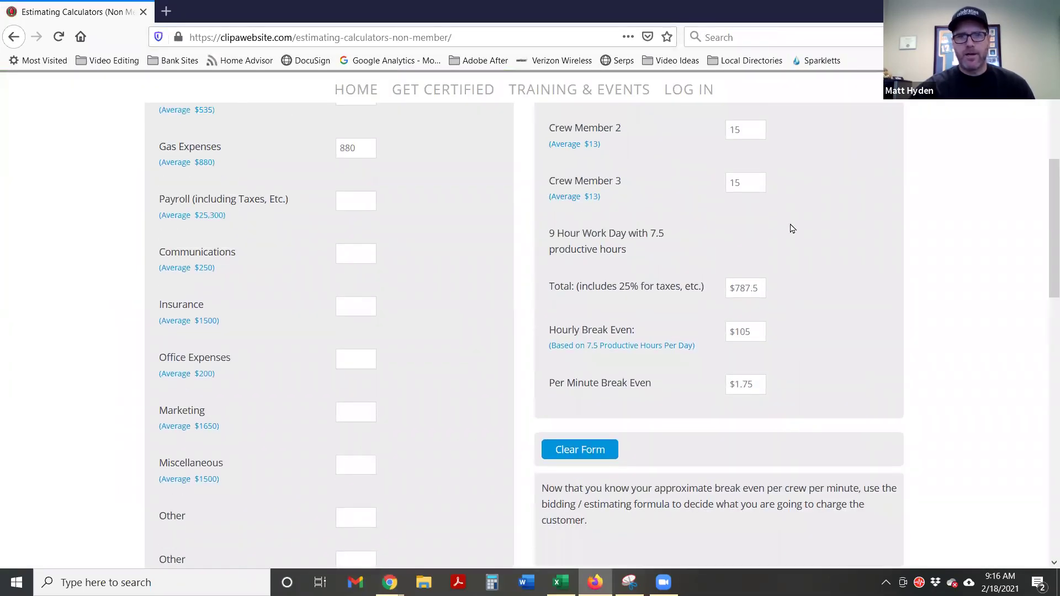
key(alt+Tab)
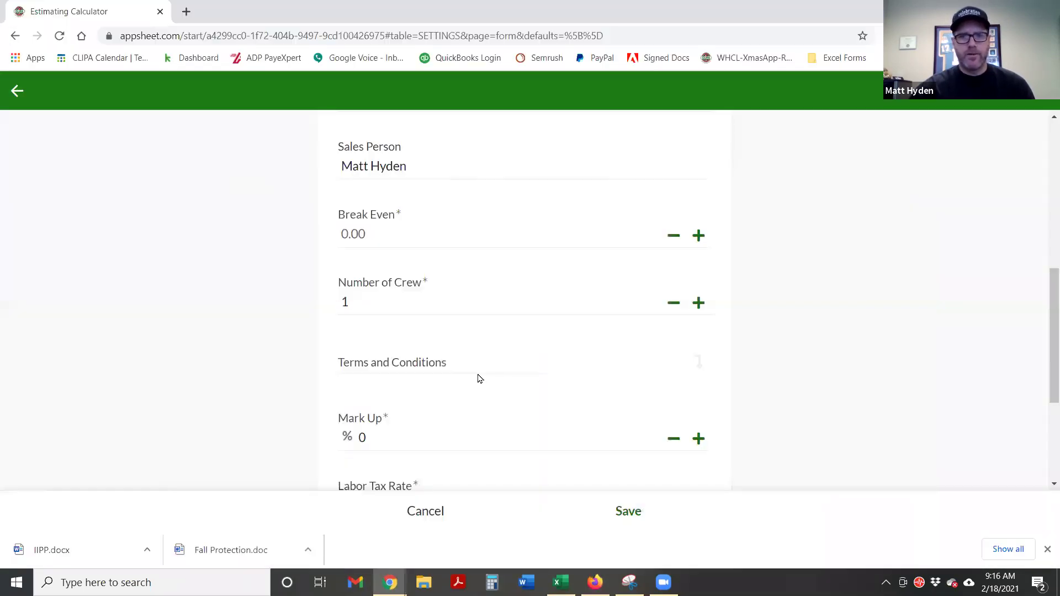
Set Break Even to 1.75 and Number of Crew to 4
scroll(386, 414, down, 1)
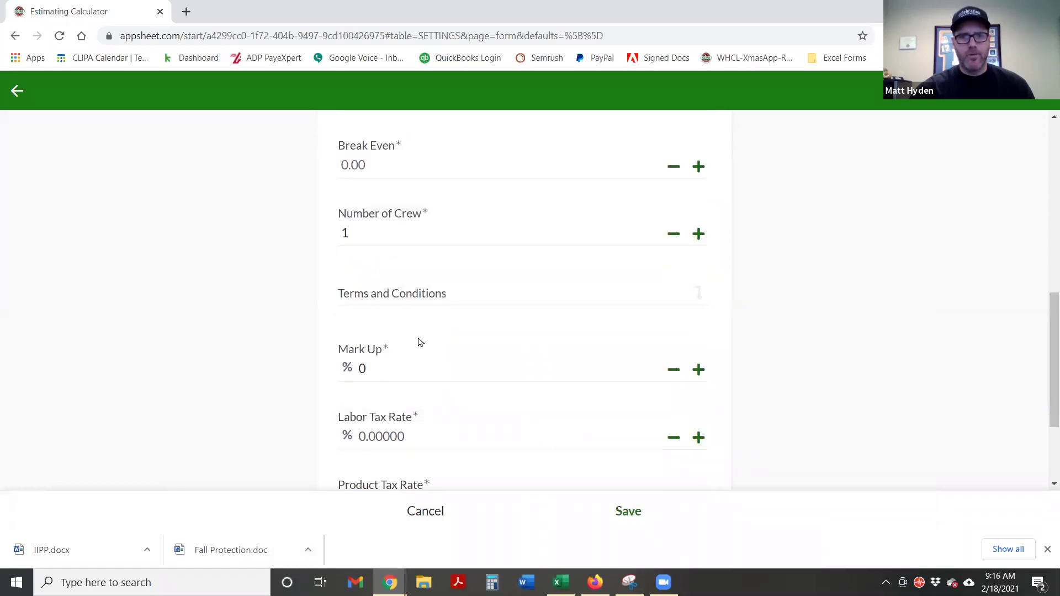
scroll(412, 228, up, 1)
click(395, 245)
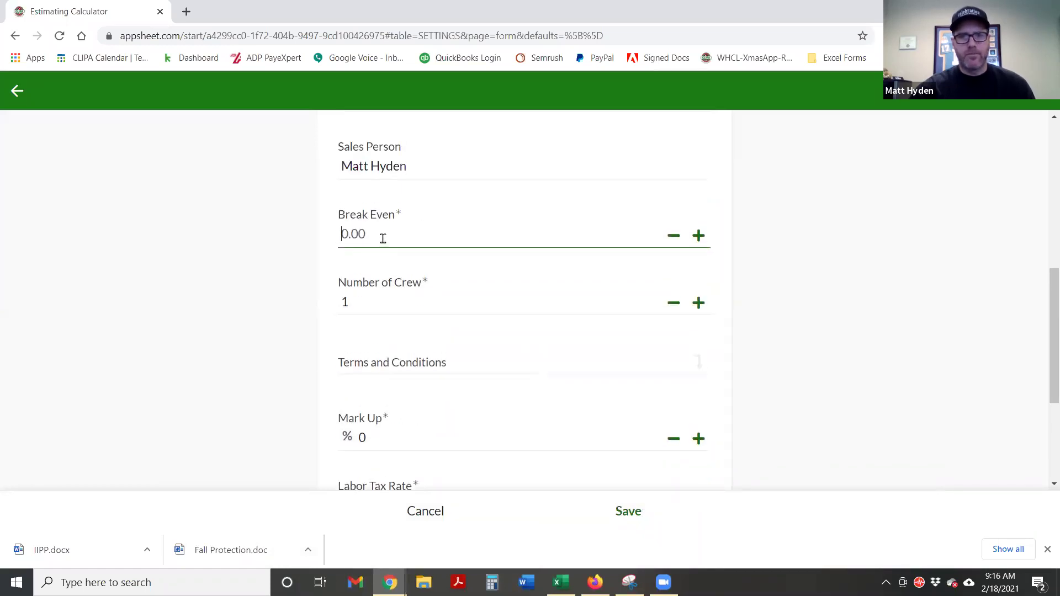
text(1.75)
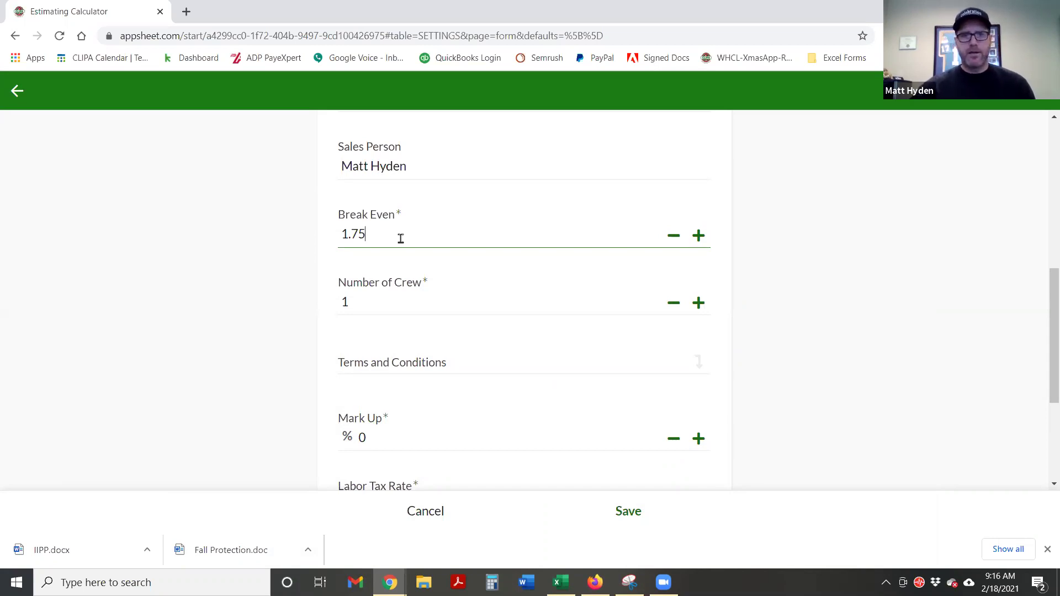
click(763, 247)
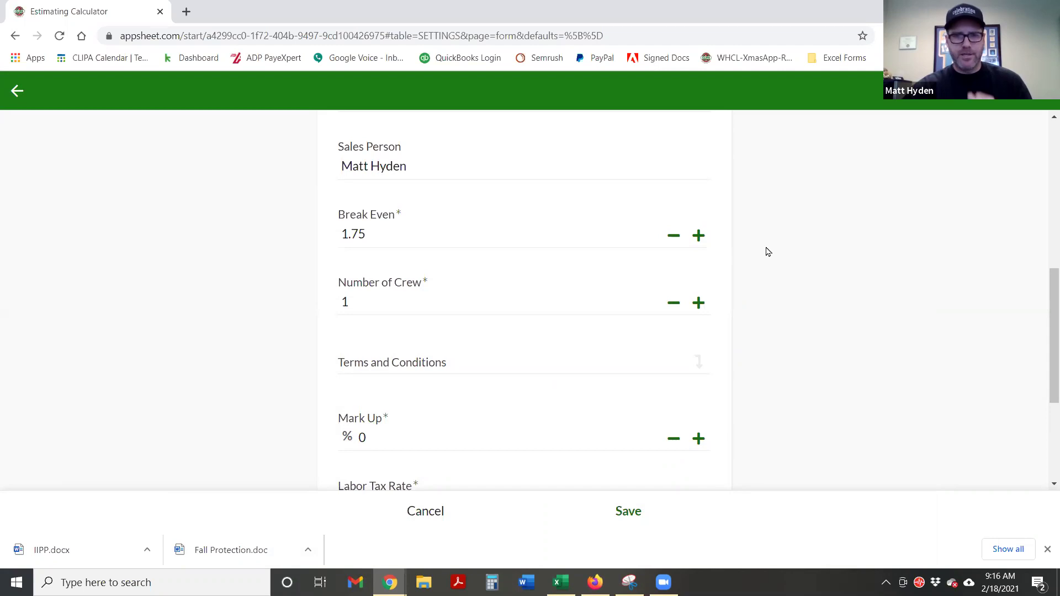
click(699, 303)
click(699, 304)
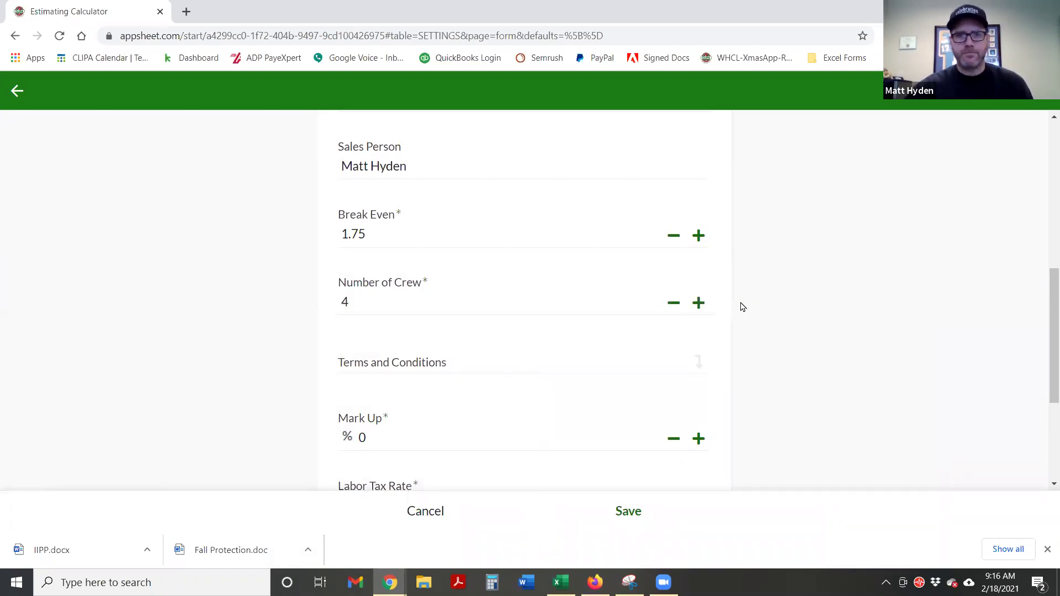
scroll(780, 308, down, 3)
Place the cursor in the empty Terms and Conditions field
click(480, 234)
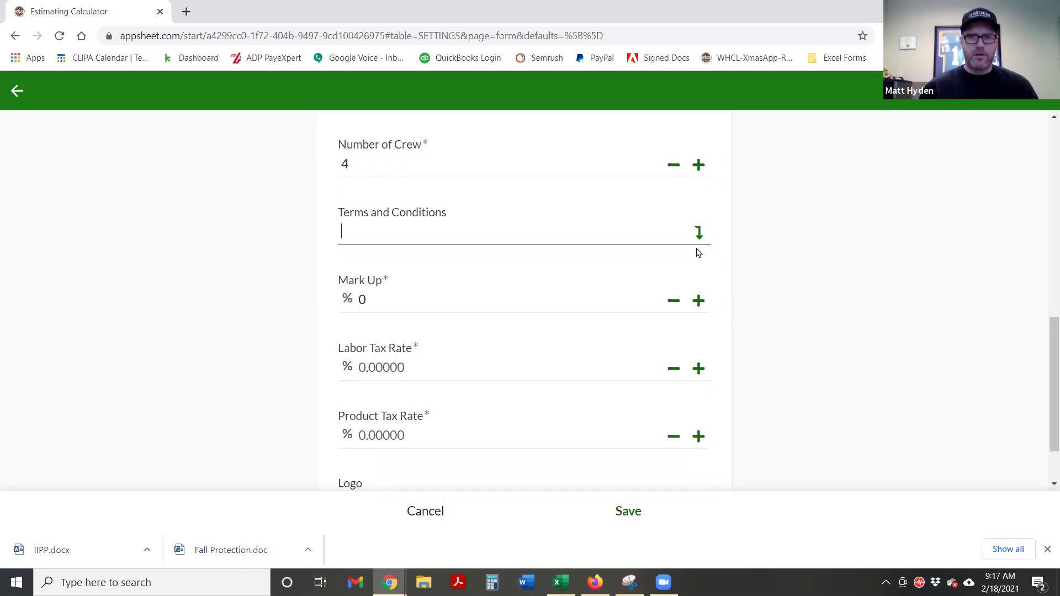
Enter 'Terms and conditions' as the terms text, correcting the misspelling
text(Te)
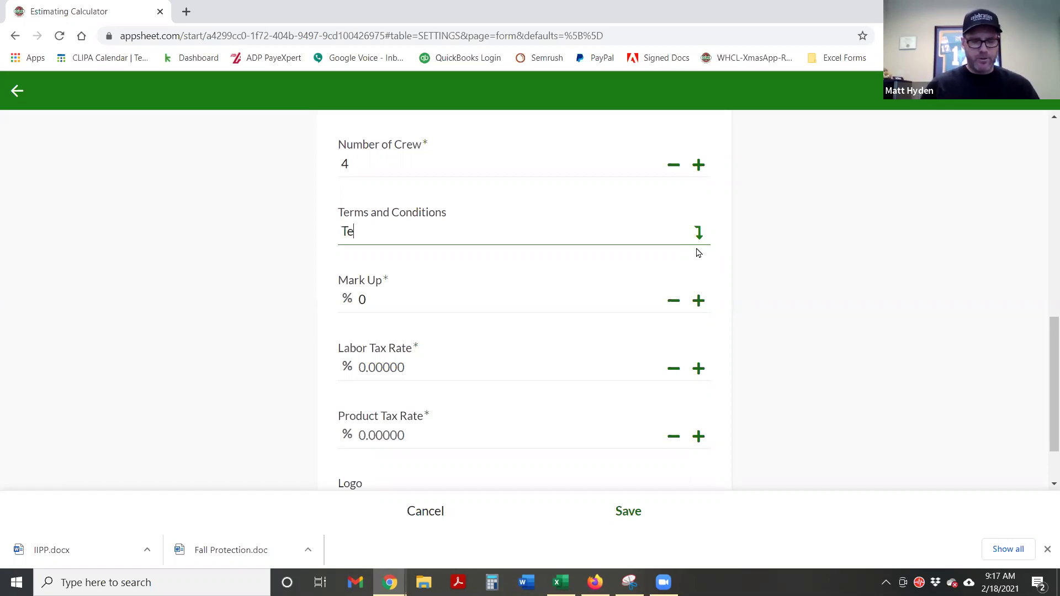
text(rms and condistions)
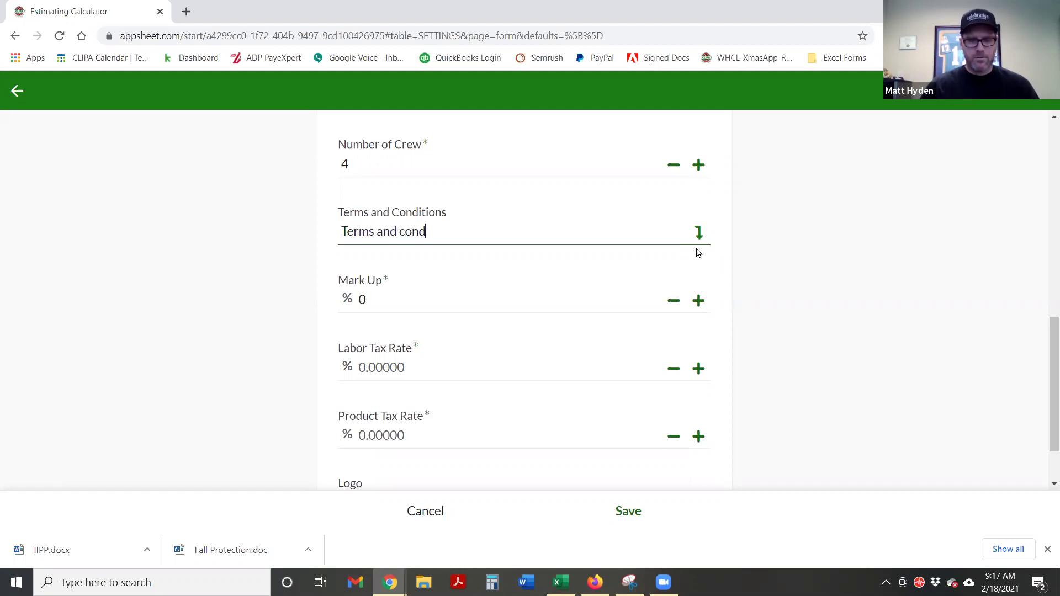
key(BackSpace)
key(BackSpace)
key(BackSpace)
key(BackSpace)
key(BackSpace)
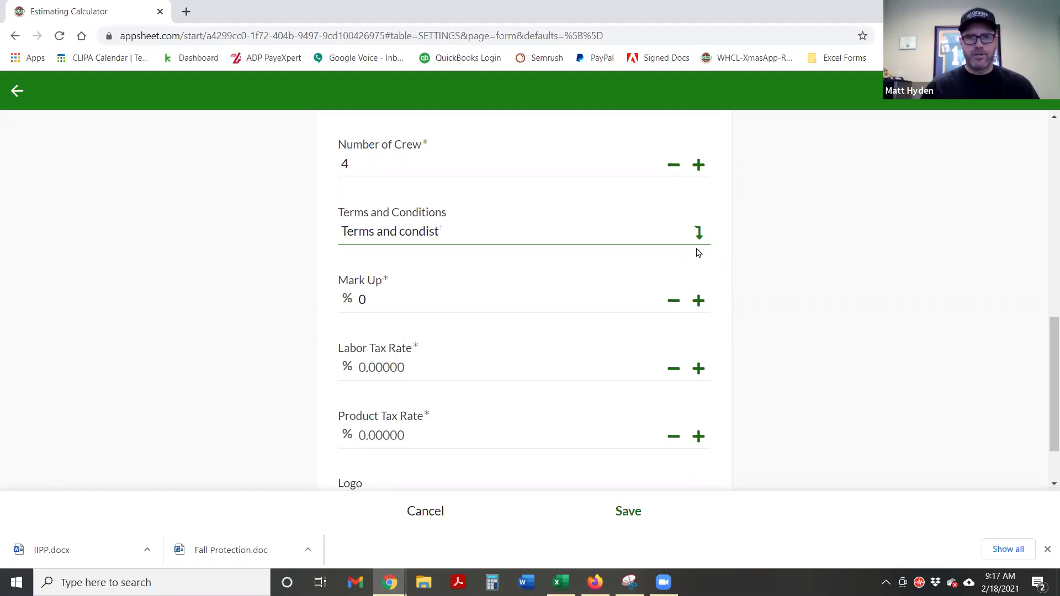
key(BackSpace)
text(tions)
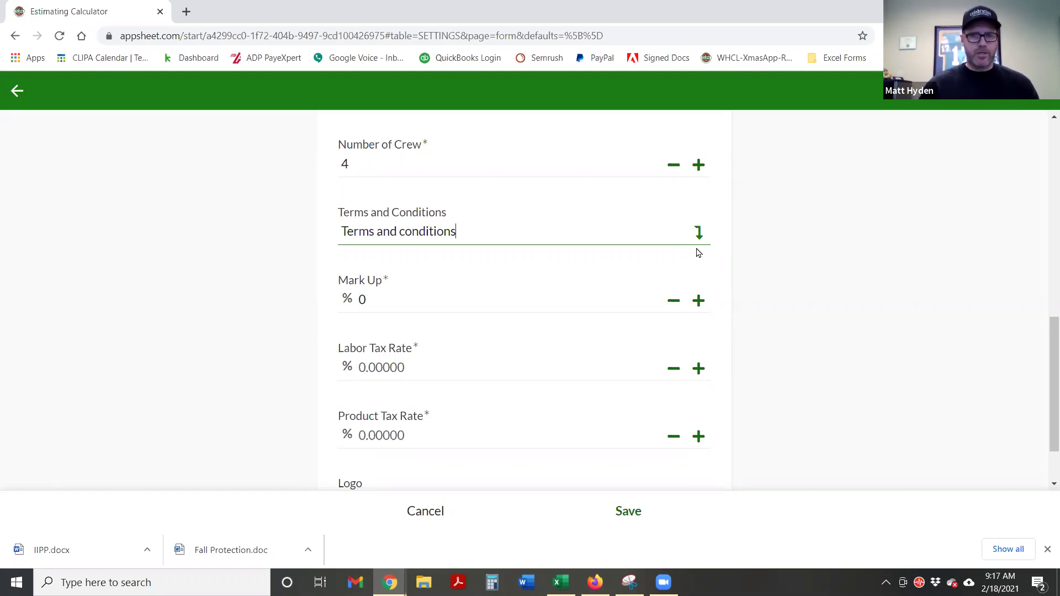
key(Tab)
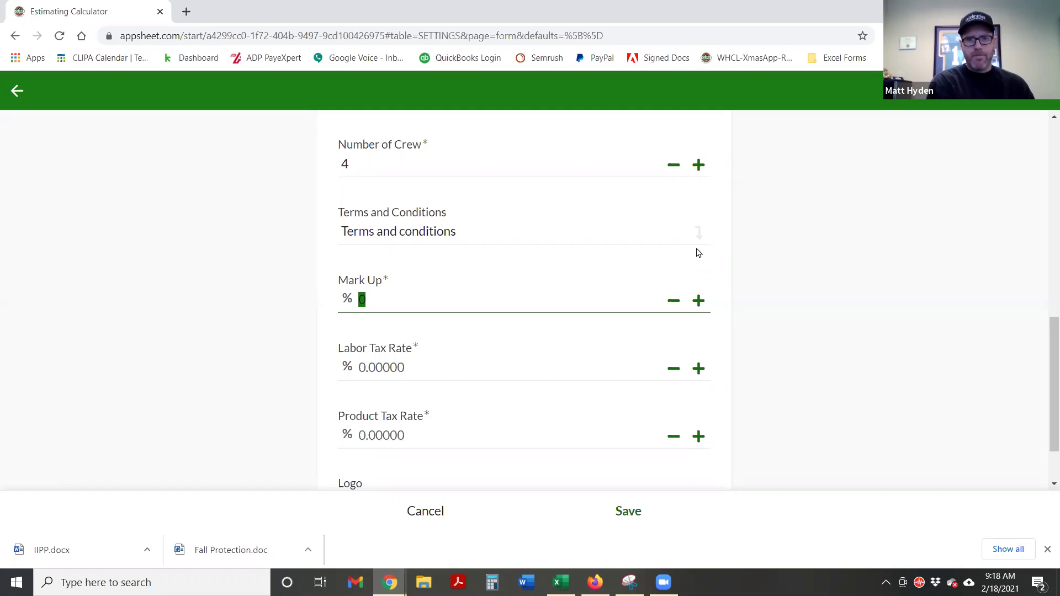
Set Mark Up to 100% and move on to the Labor Tax Rate field
text(100)
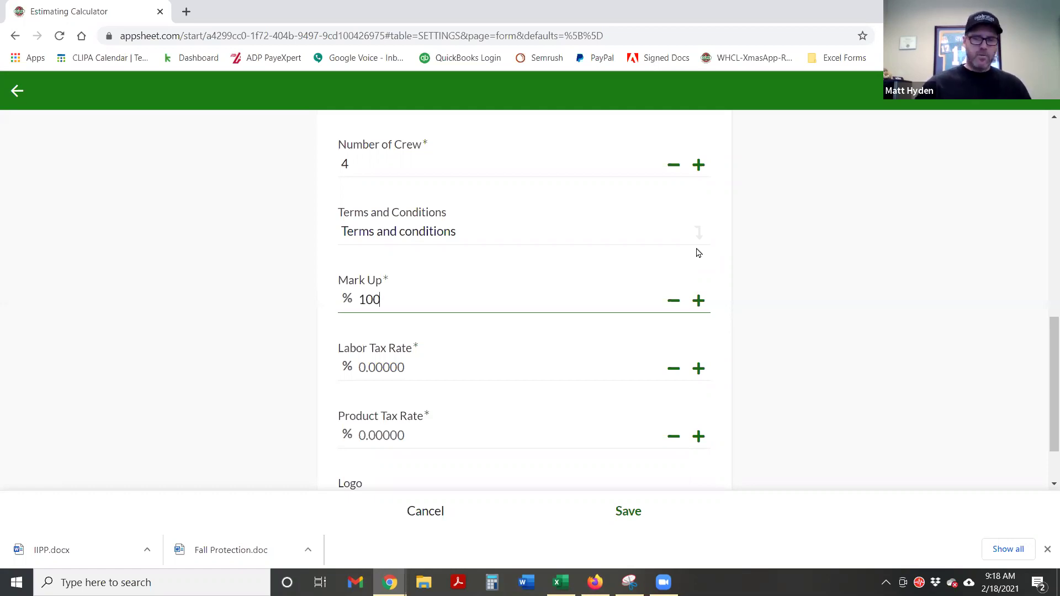
click(801, 384)
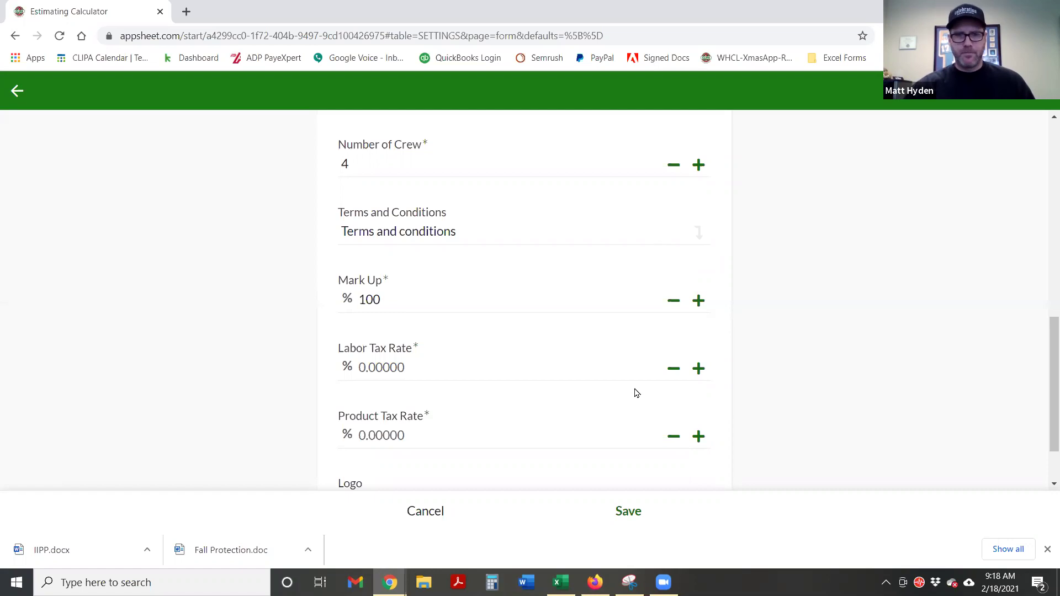
click(398, 302)
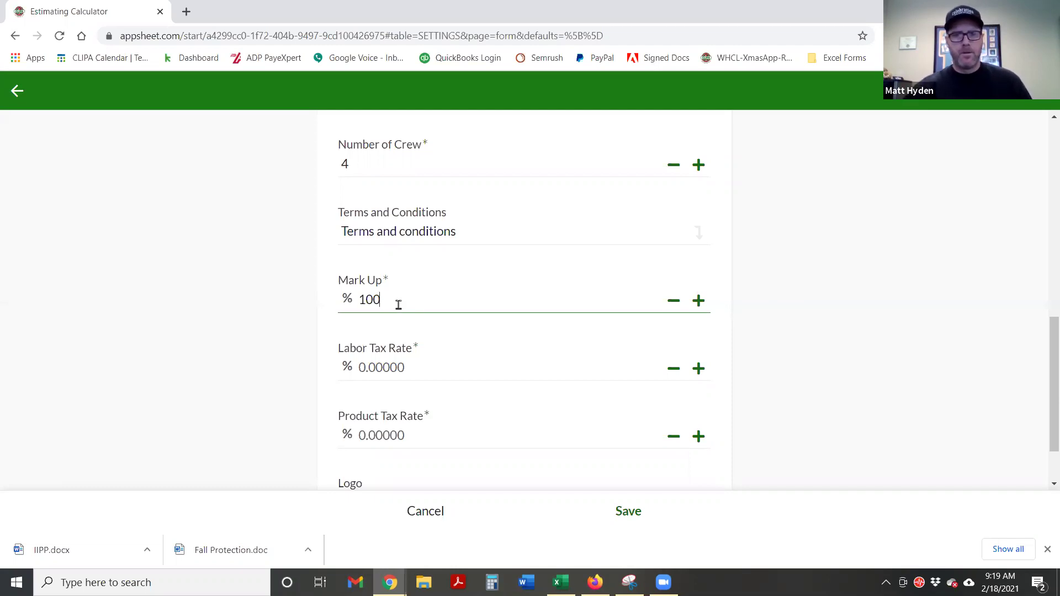
scroll(450, 342, down, 1)
click(378, 291)
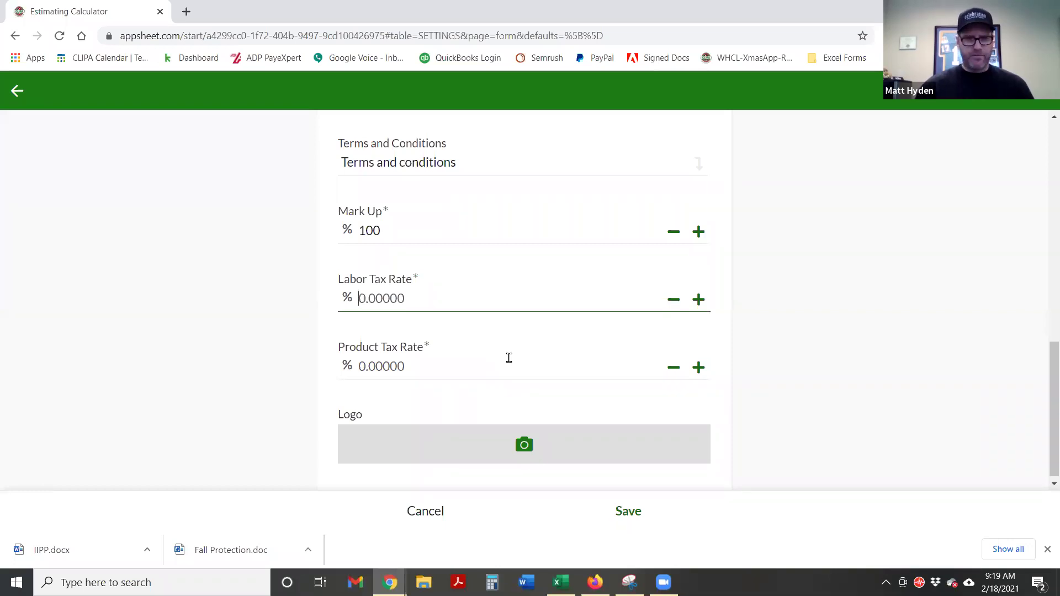
Set Labor Tax Rate and Product Tax Rate both to 0, then open the logo image chooser
text(0)
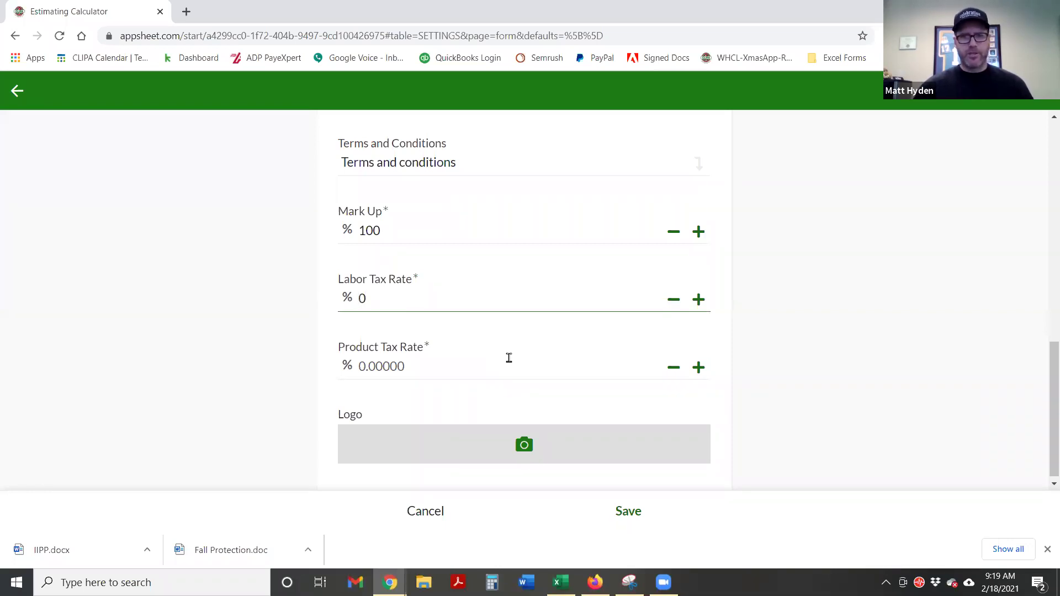
click(785, 322)
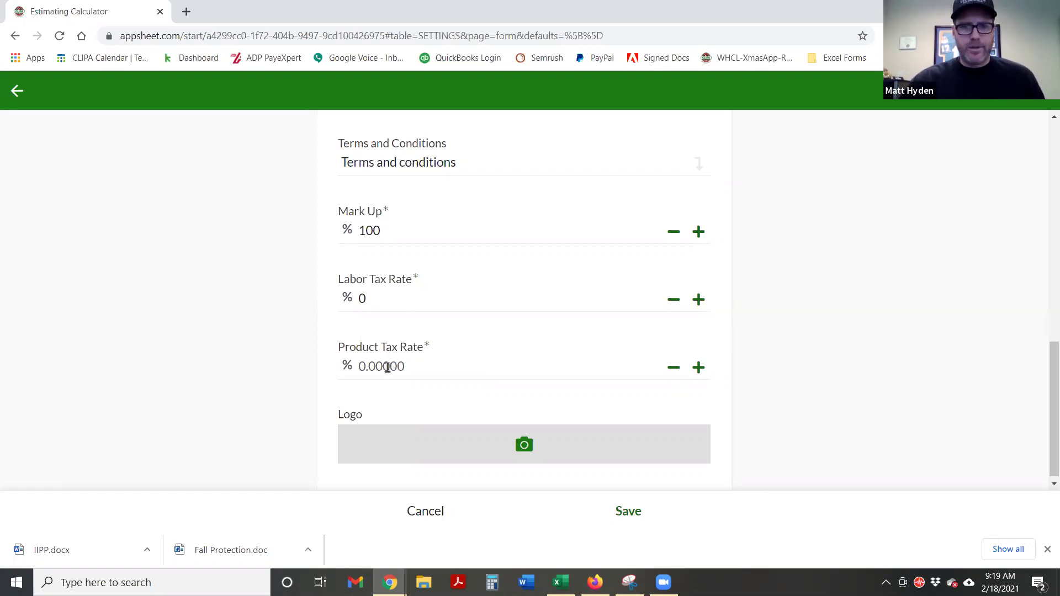
click(387, 367)
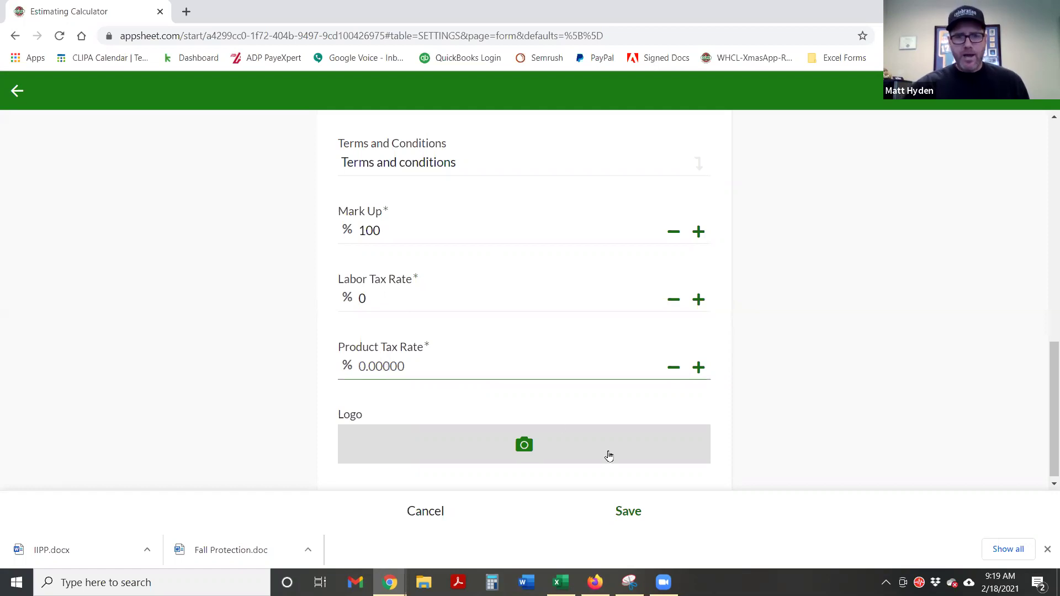
text(0)
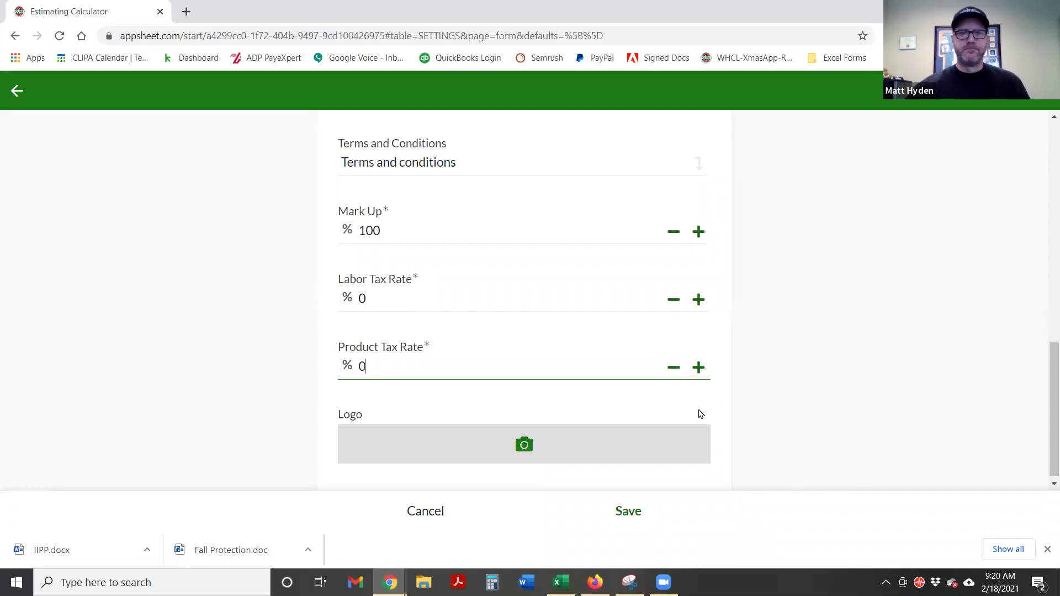
click(345, 380)
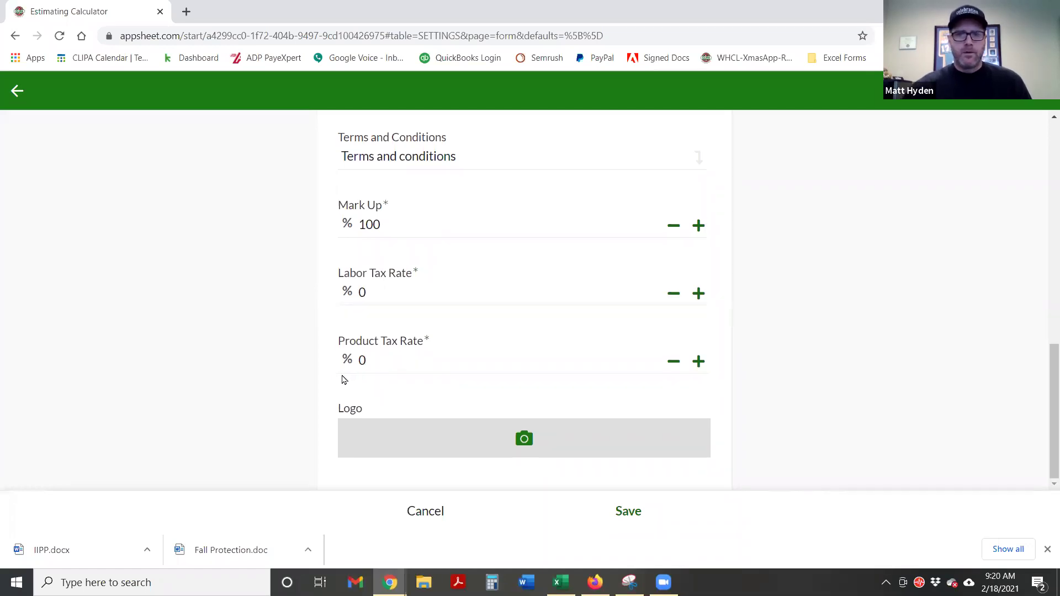
click(521, 448)
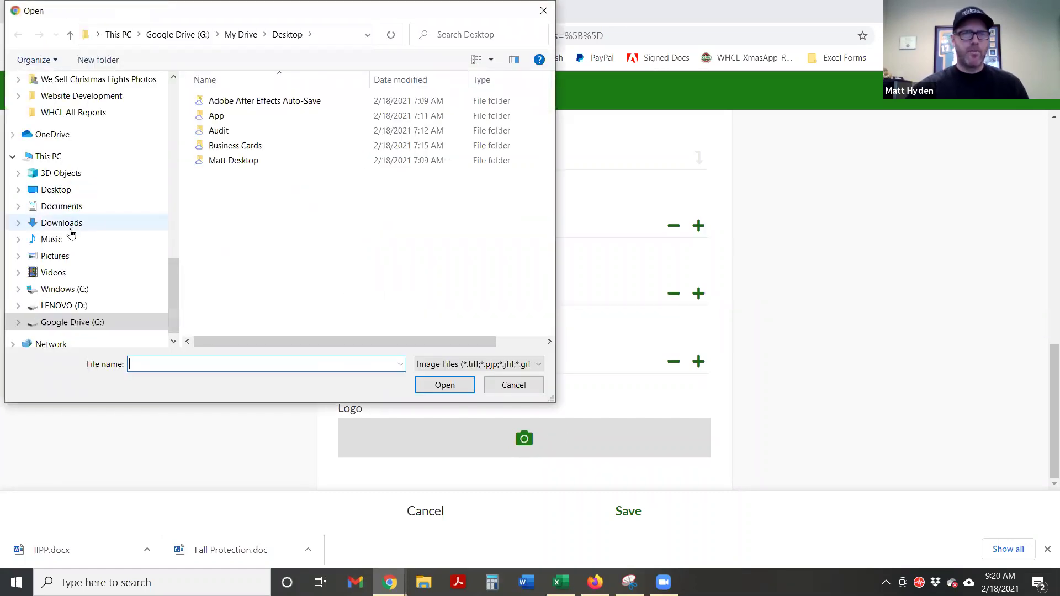
Search Dropbox for 'chs logo' and use CHS Logo Editorial Black Rect.png as the logo
scroll(73, 160, down, 1)
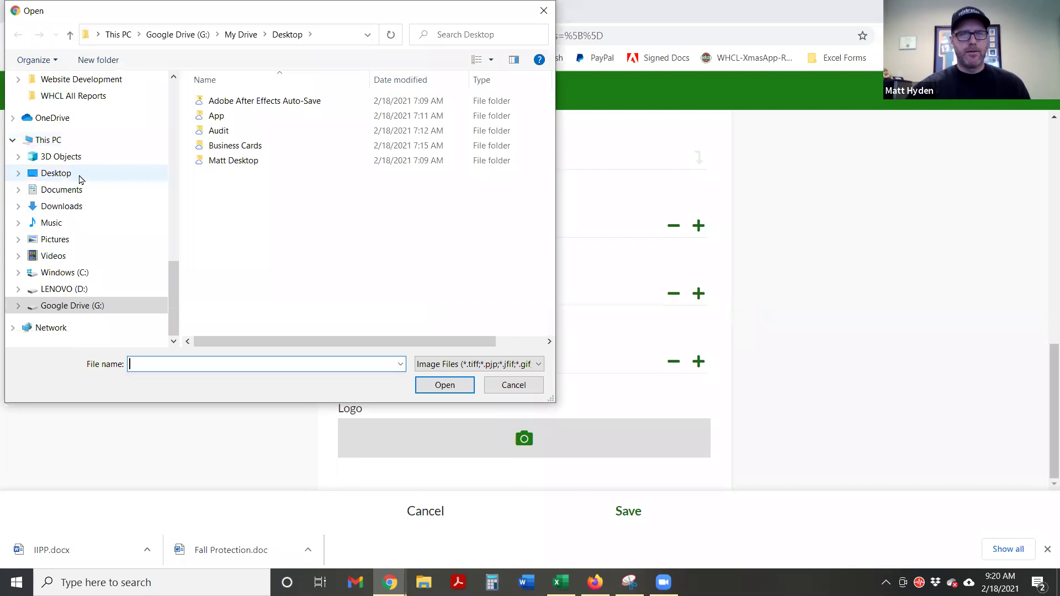
scroll(80, 179, up, 7)
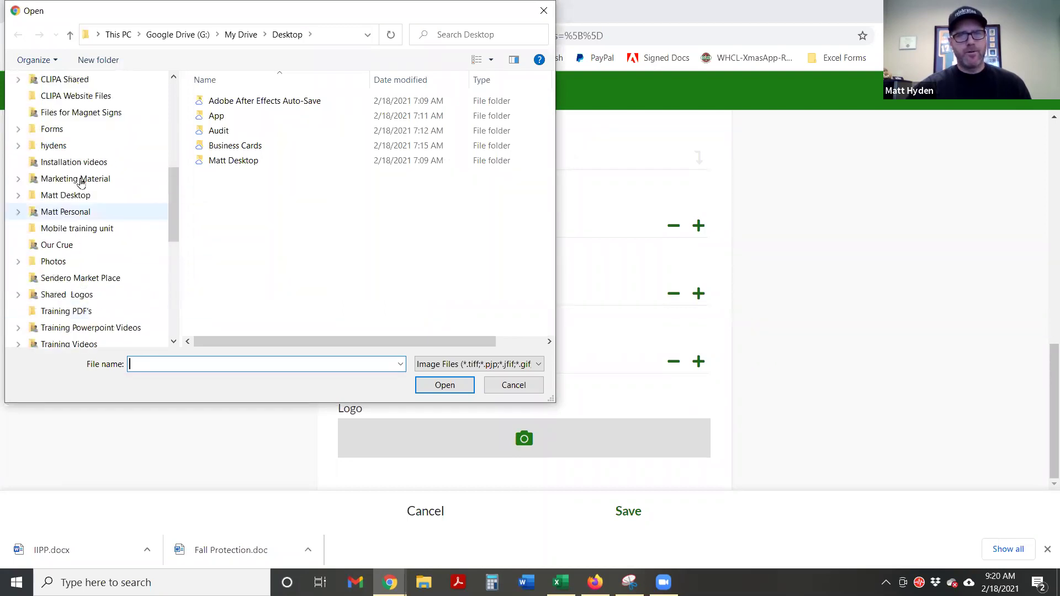
scroll(80, 180, up, 3)
click(50, 84)
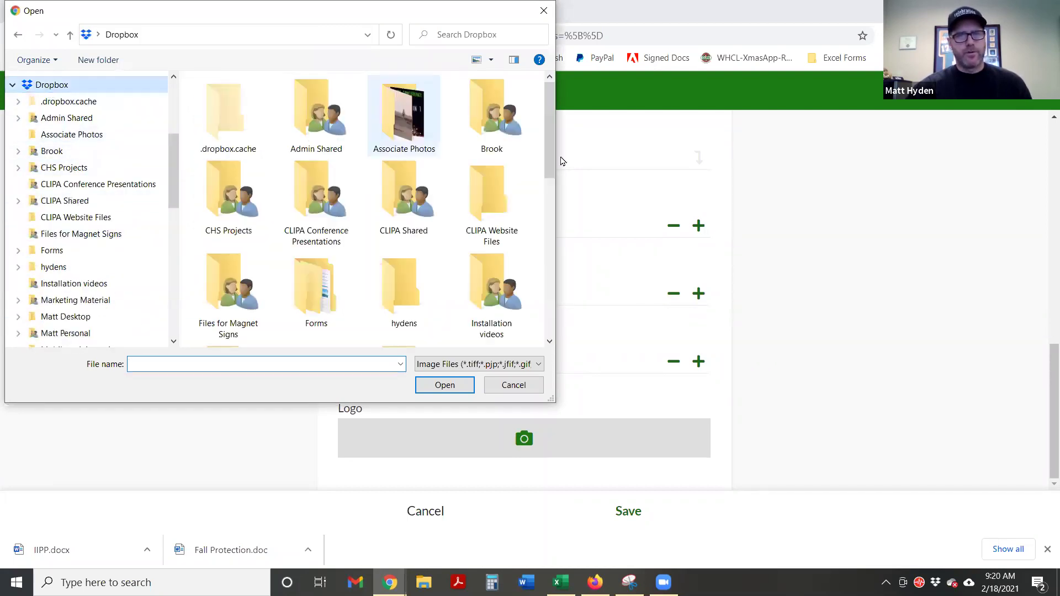
key(ctrl+e)
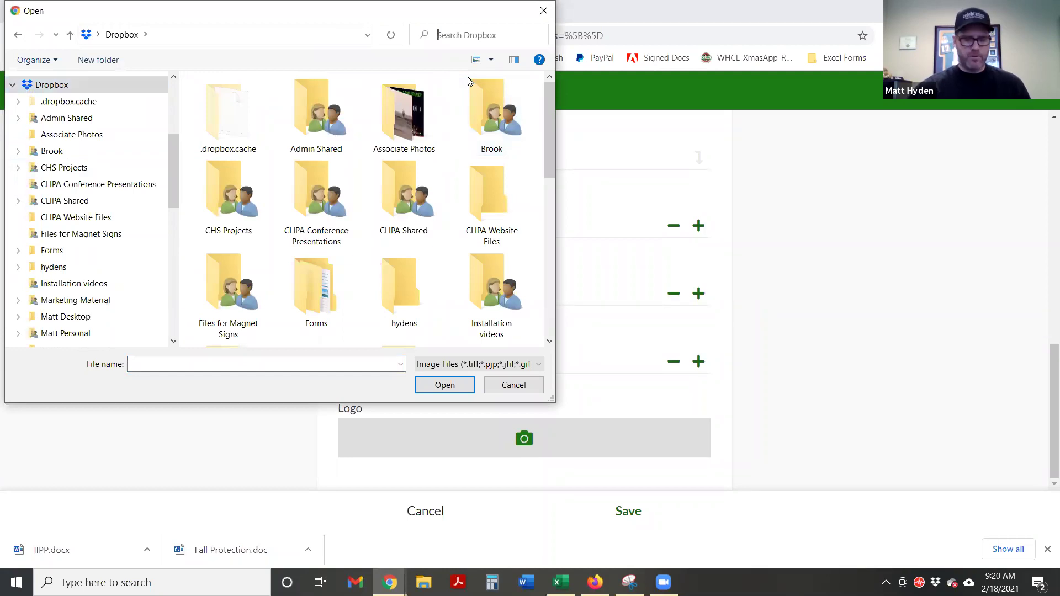
text(cha logo)
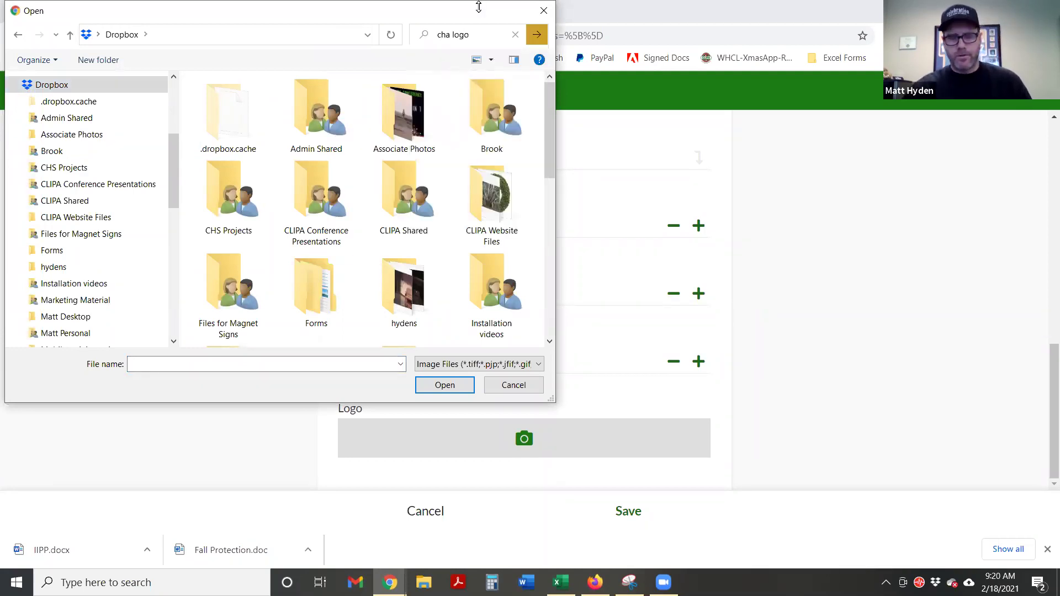
key(Left)
key(Left)
key(Left)
key(Left)
key(Left)
key(BackSpace)
text(s)
key(Tab)
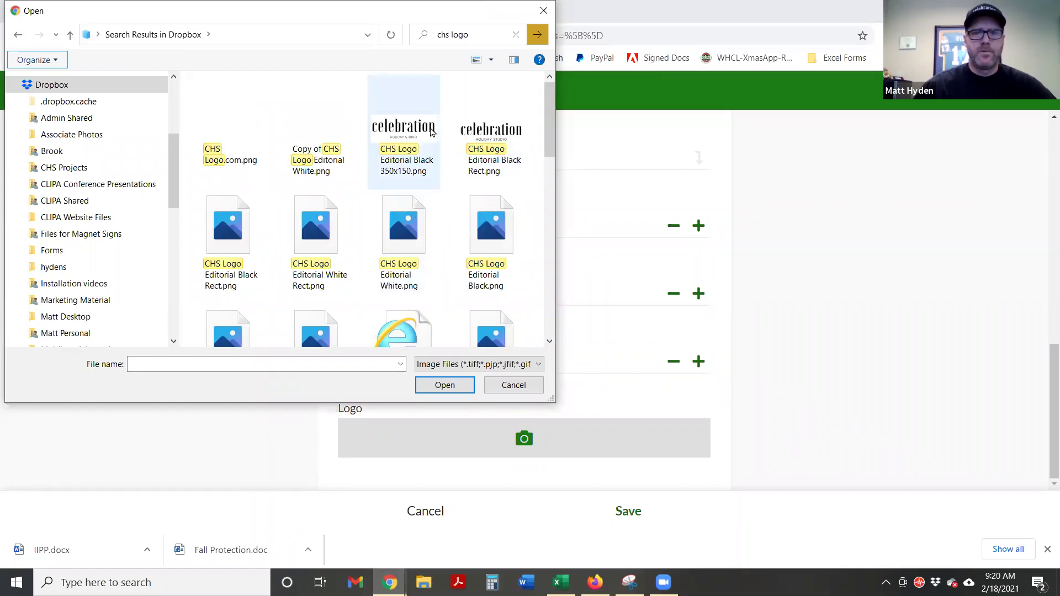
click(484, 137)
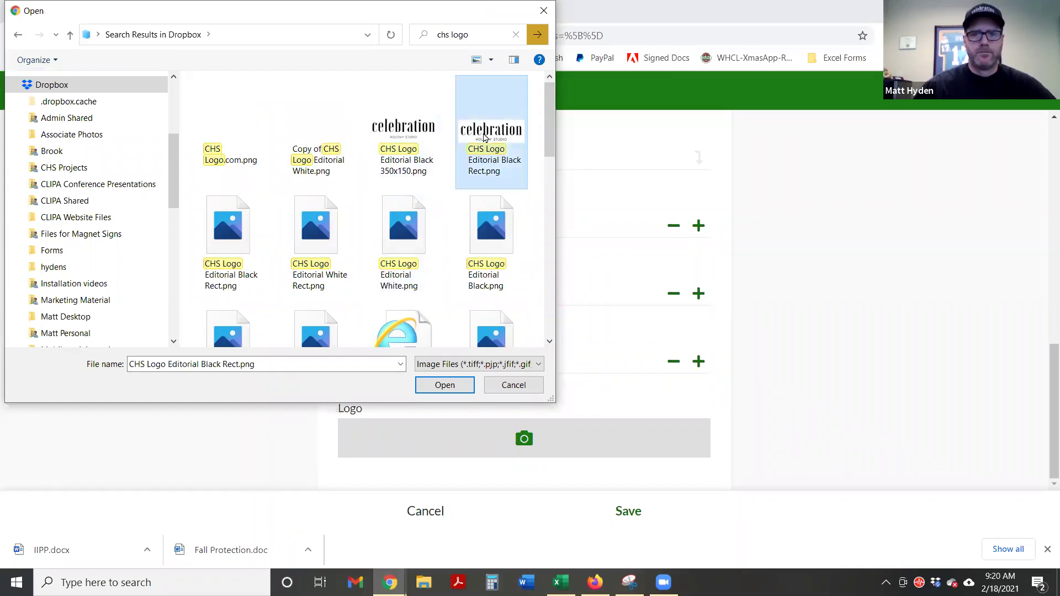
click(444, 385)
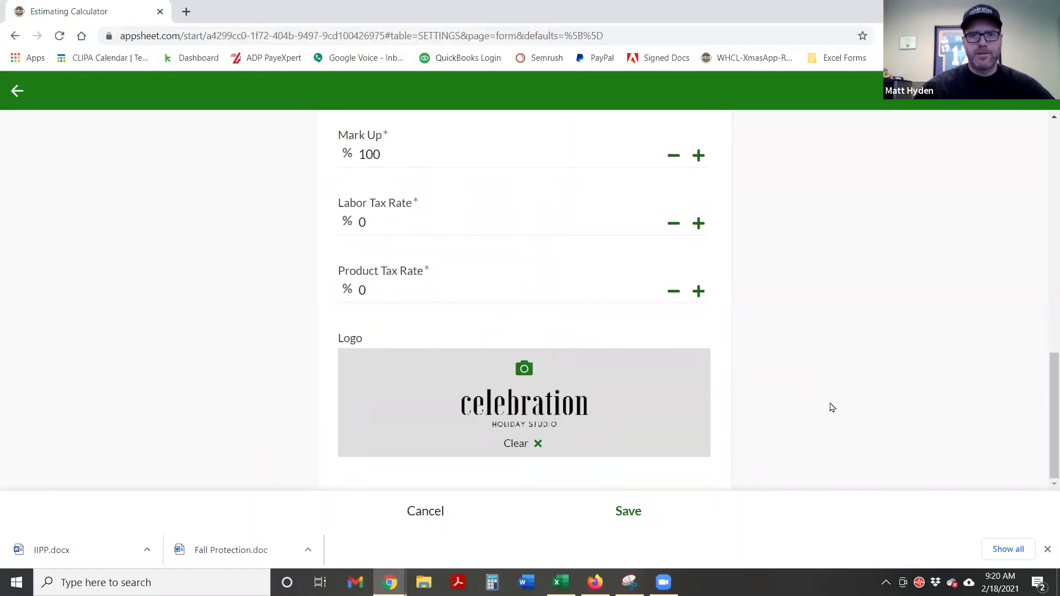
Save the Holiday Studio settings, cancel a second company form, and return to the settings table
click(627, 511)
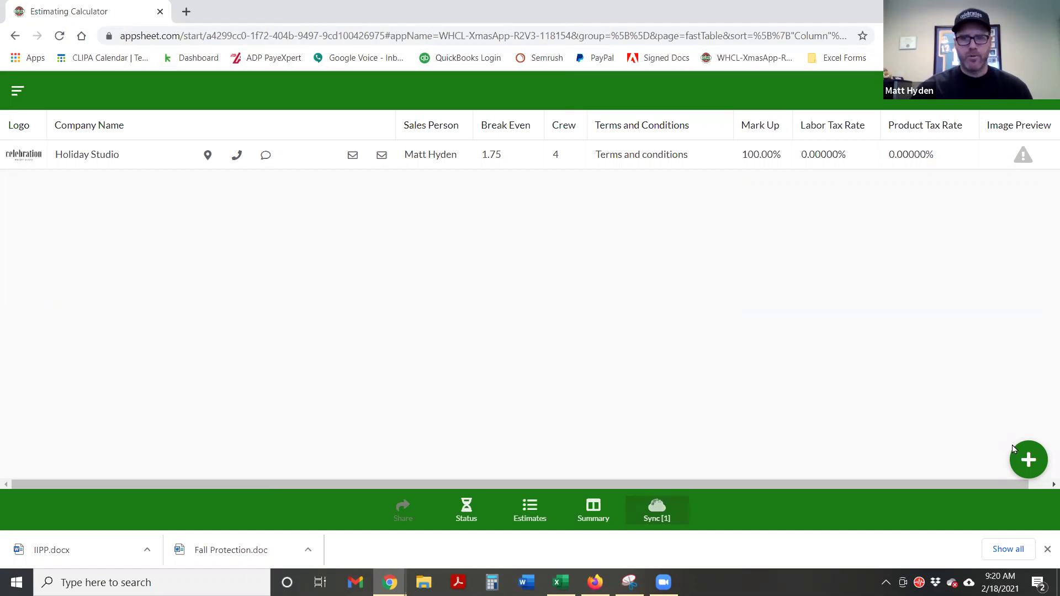
click(1028, 460)
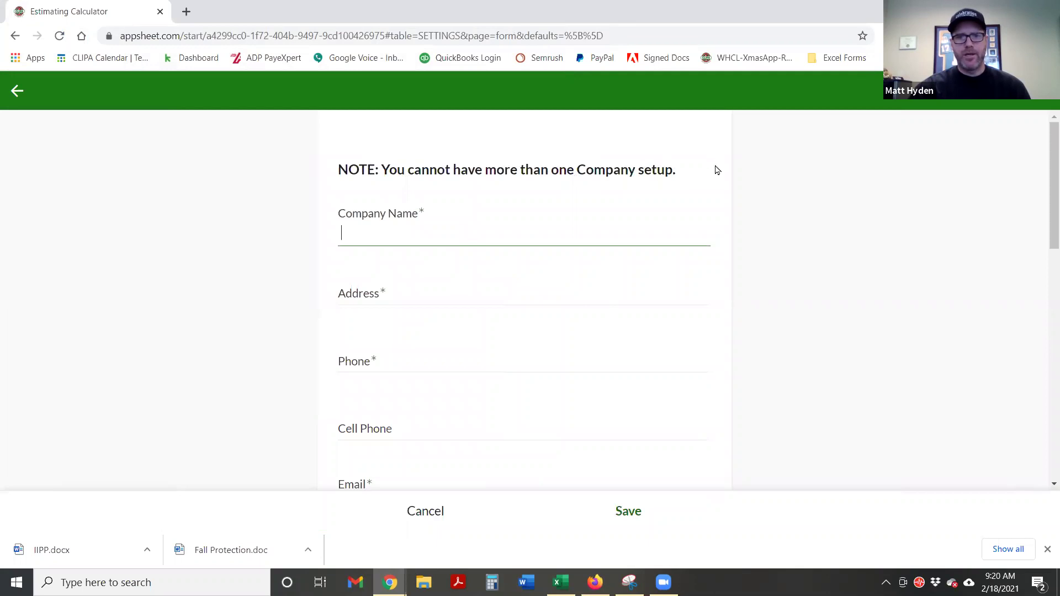
click(746, 172)
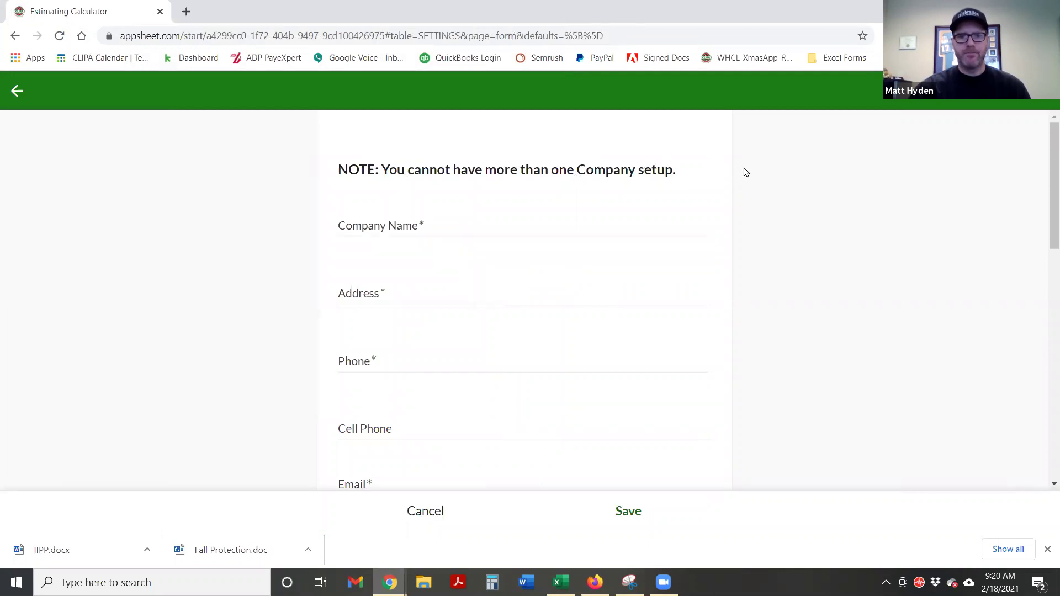
click(427, 514)
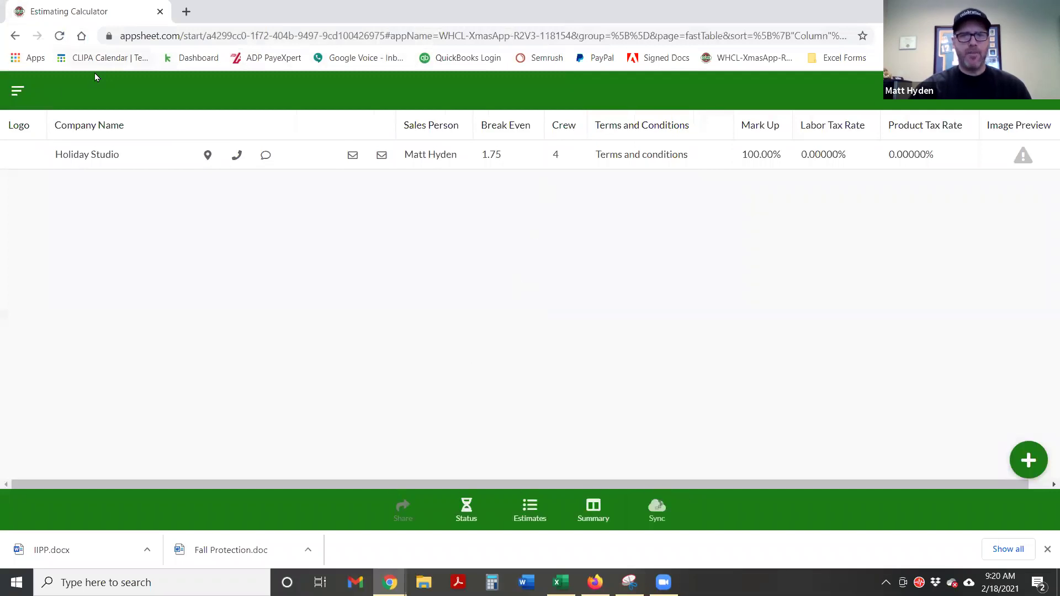
click(15, 94)
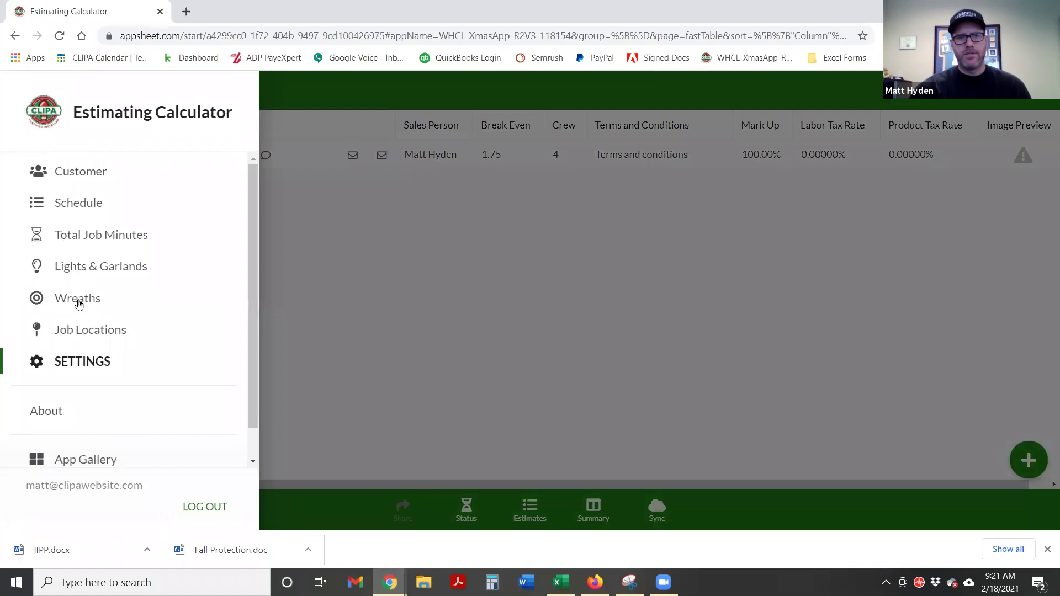
click(85, 364)
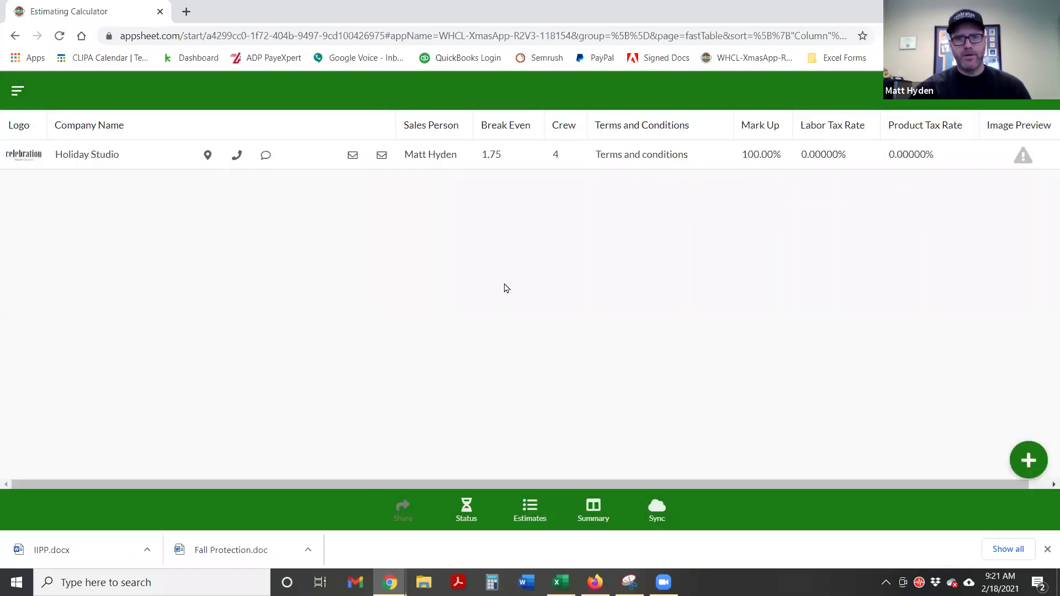
Edit the Holiday Studio record, changing Break Even from 1.75 to 1.85, and save it
click(526, 155)
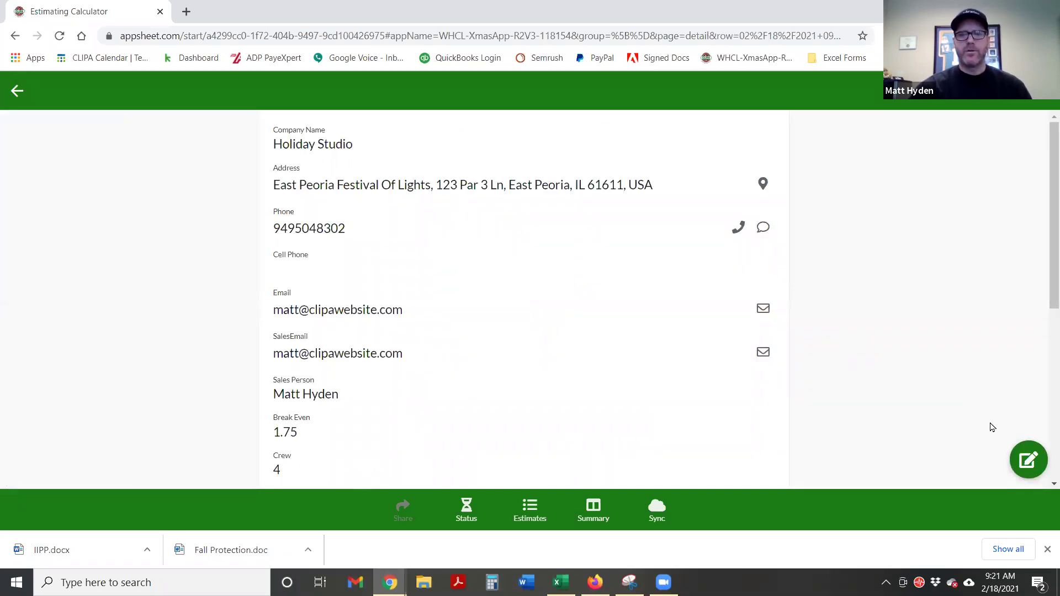
click(1026, 459)
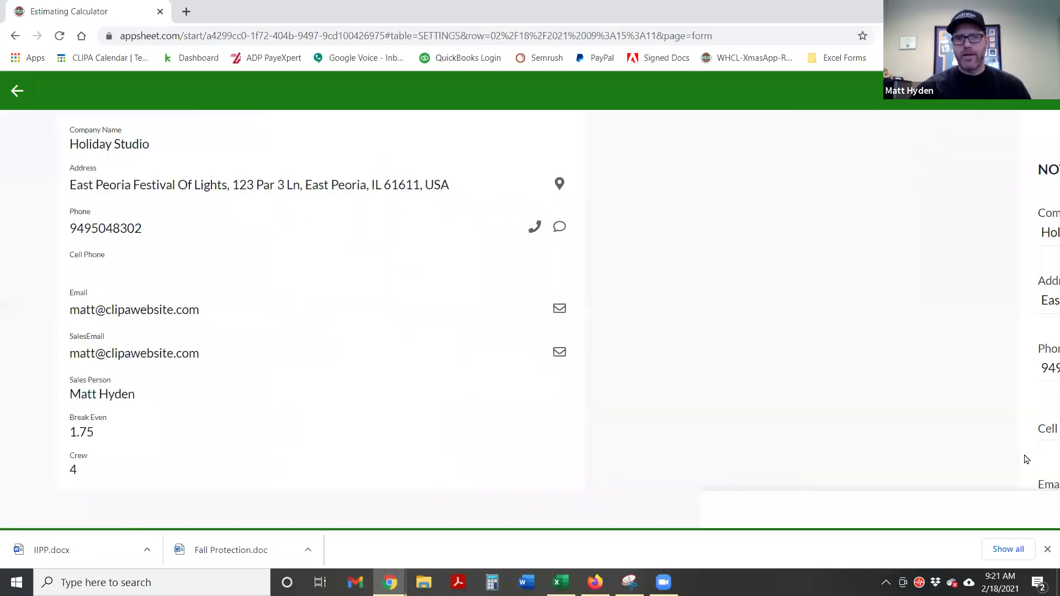
scroll(795, 403, down, 3)
scroll(792, 404, down, 3)
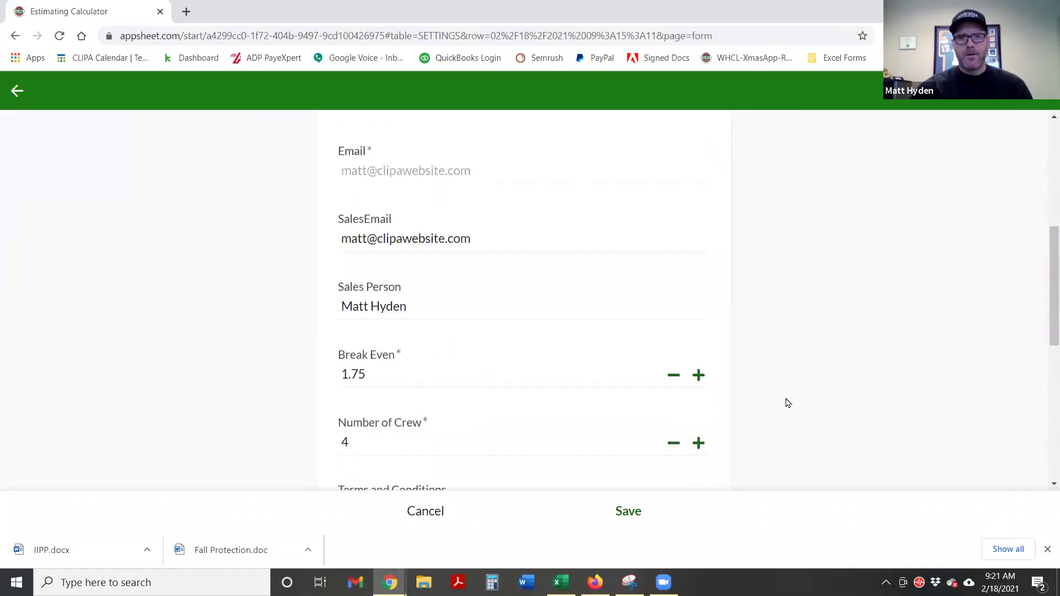
drag(393, 364, 319, 352)
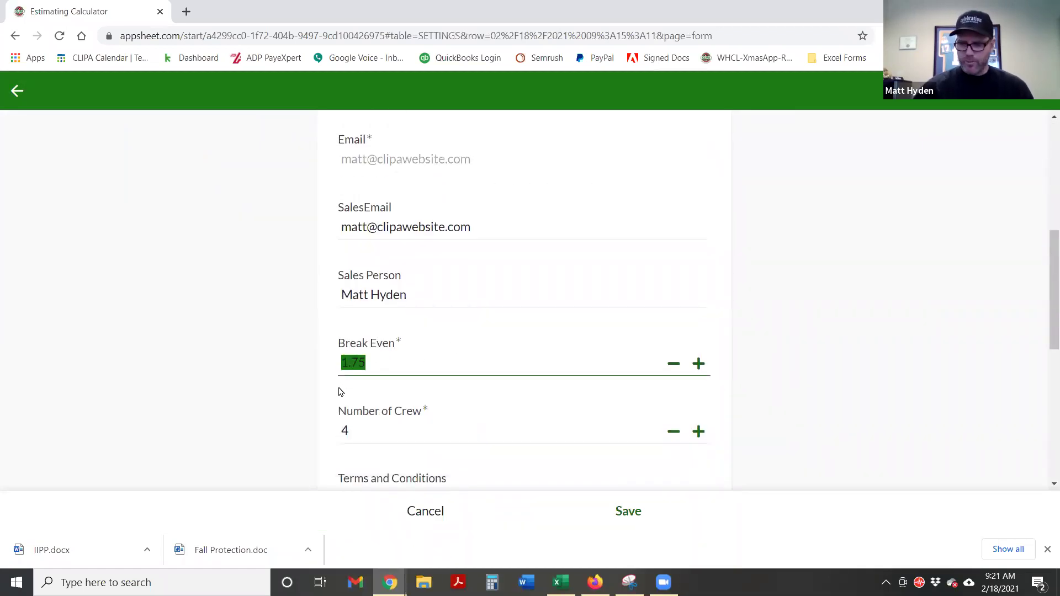
text(1.85)
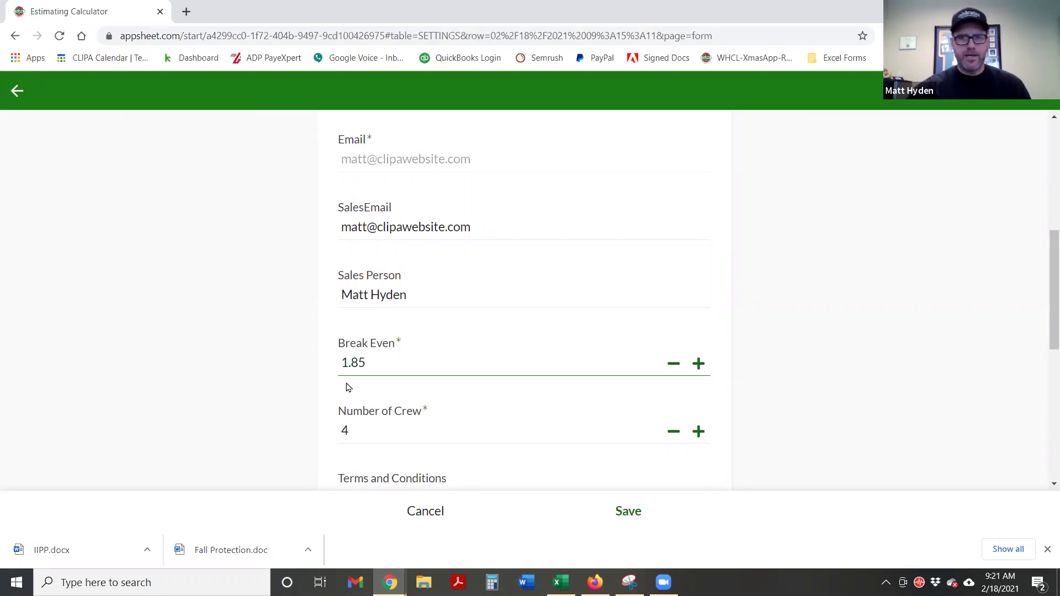
click(723, 371)
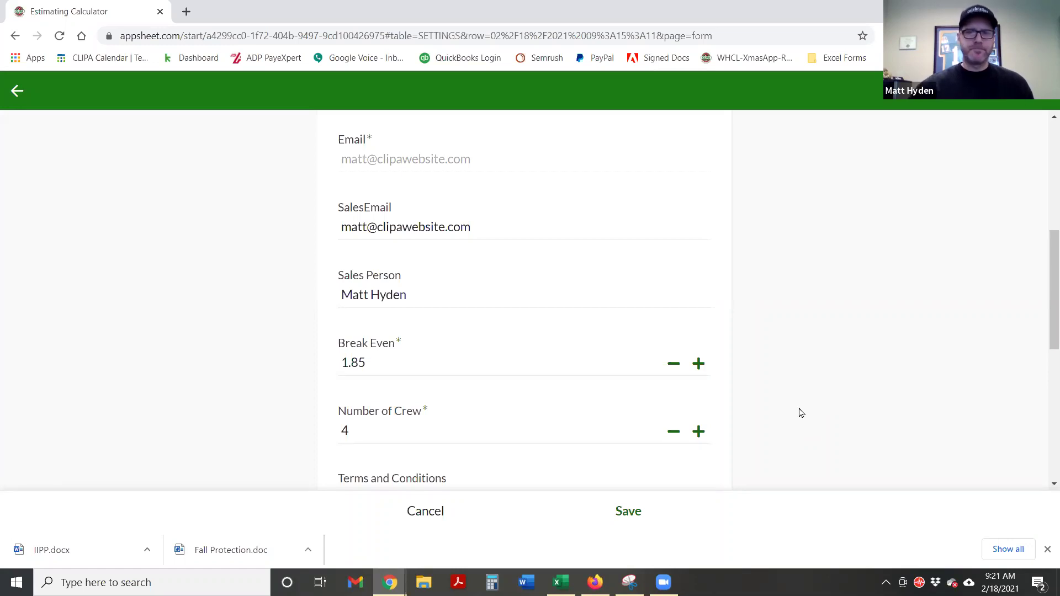
click(638, 512)
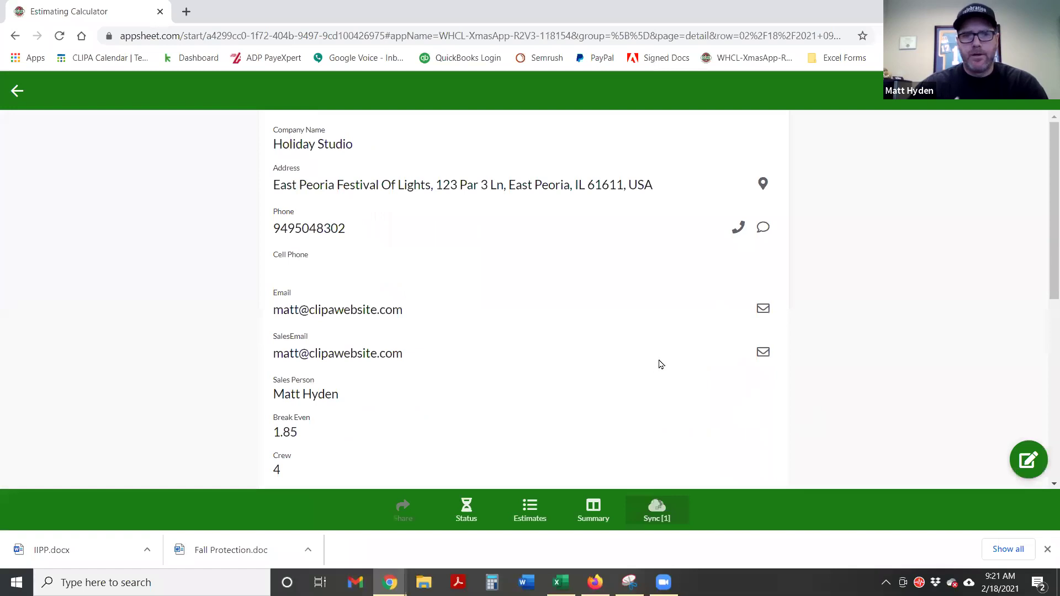
Use the navigation menu to switch from Settings to the Lights & Garlands table
scroll(530, 329, down, 3)
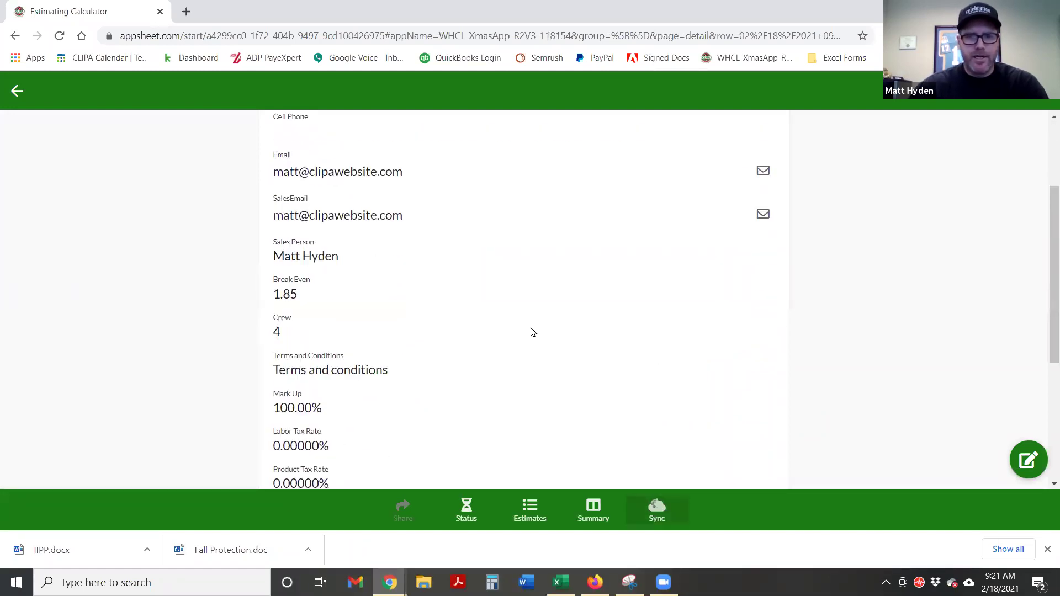
scroll(530, 341, down, 5)
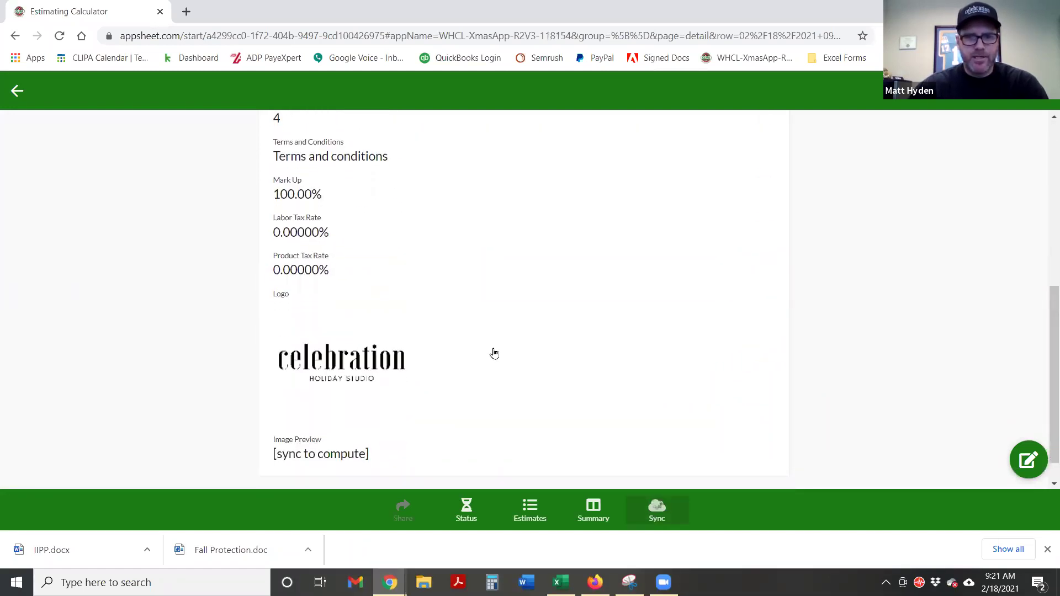
scroll(276, 321, up, 8)
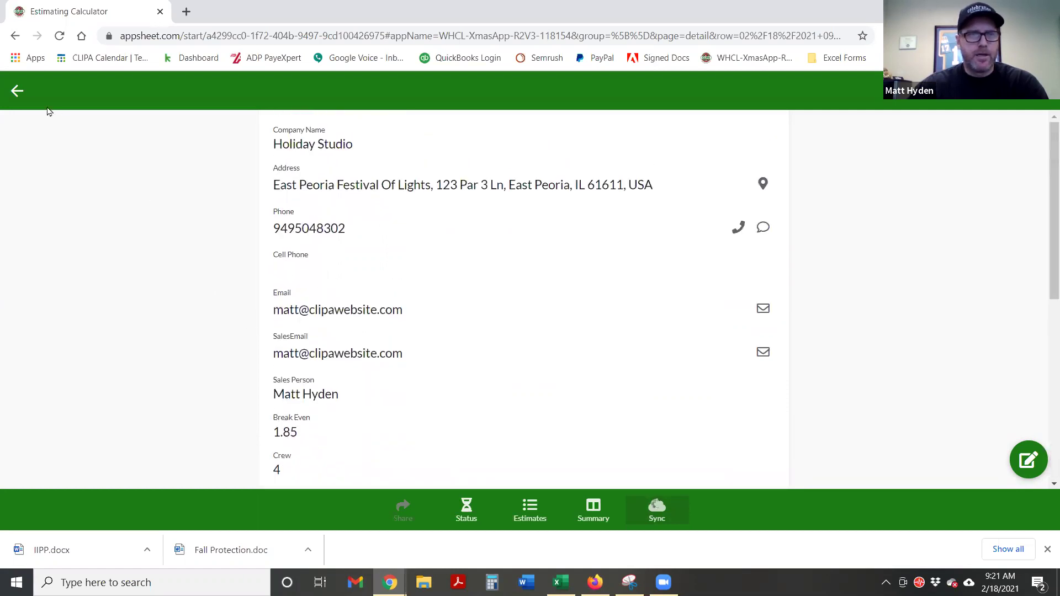
click(17, 94)
click(17, 94)
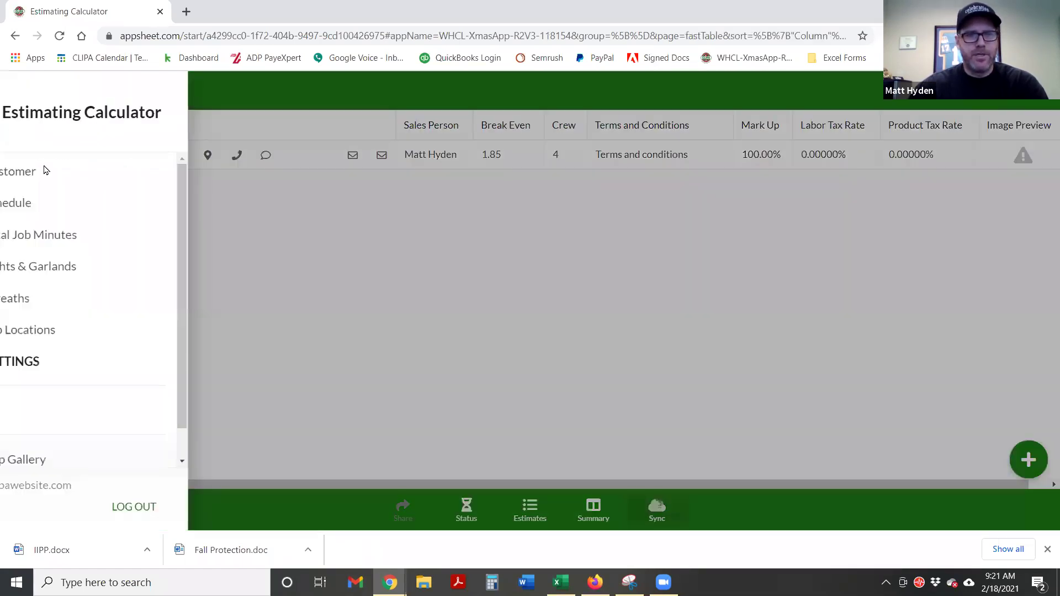
click(59, 363)
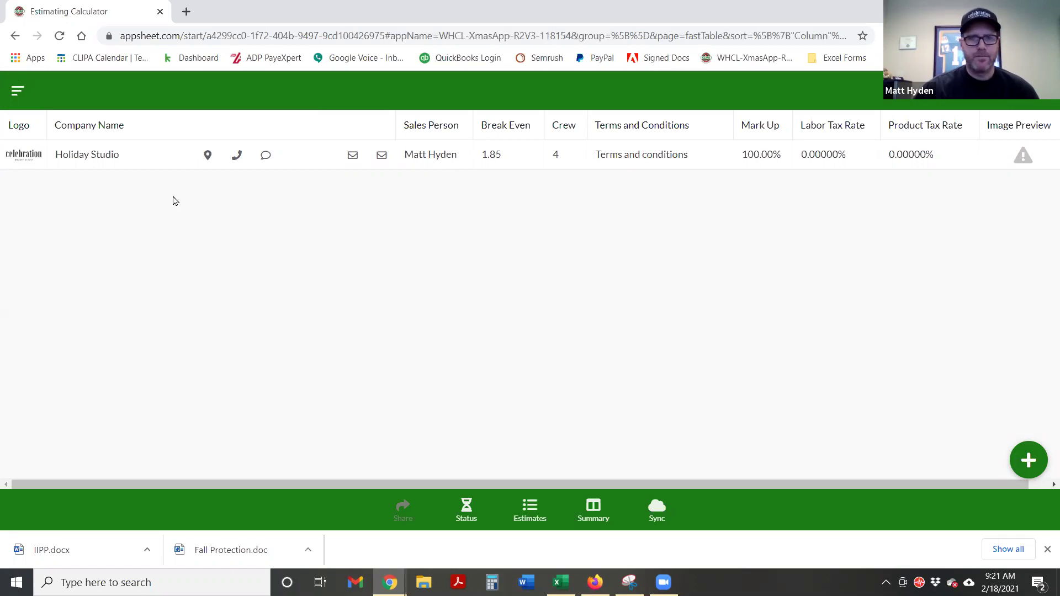
click(16, 97)
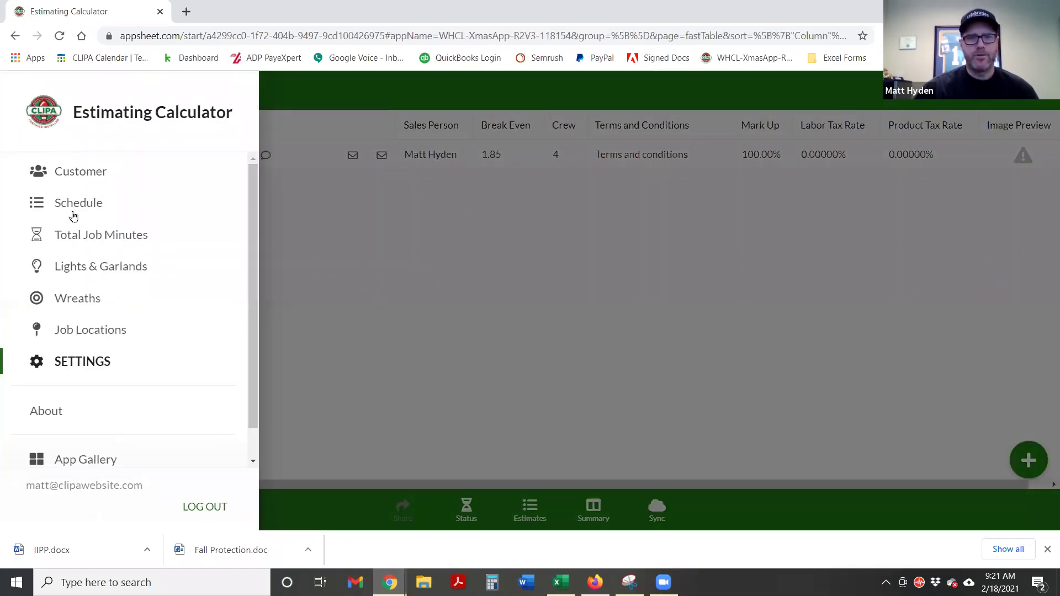
click(75, 268)
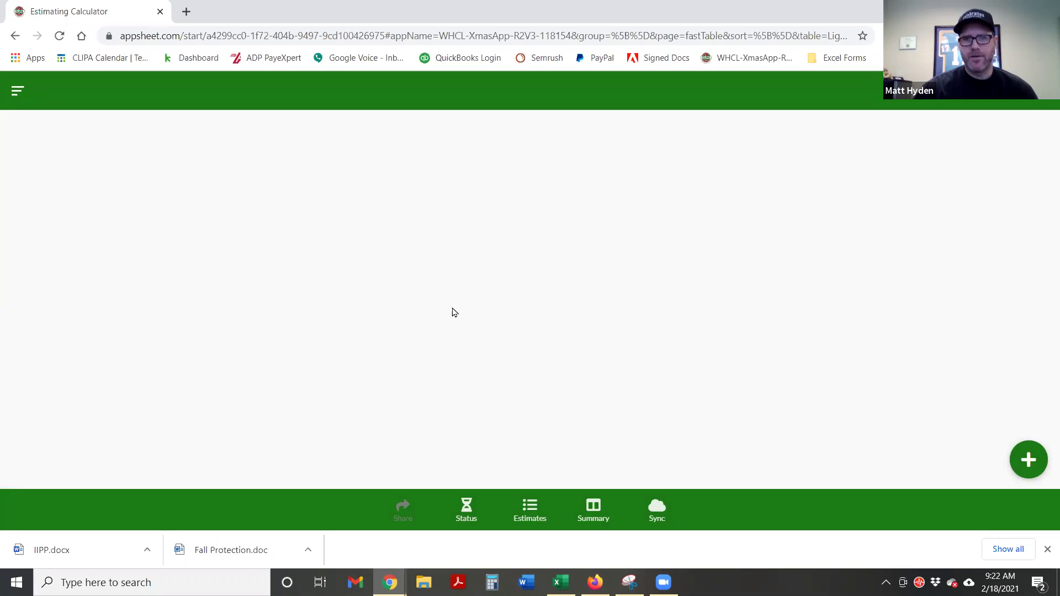
Start a new Lights entry with type Bulk Spool, 15" sp, C9
click(1027, 466)
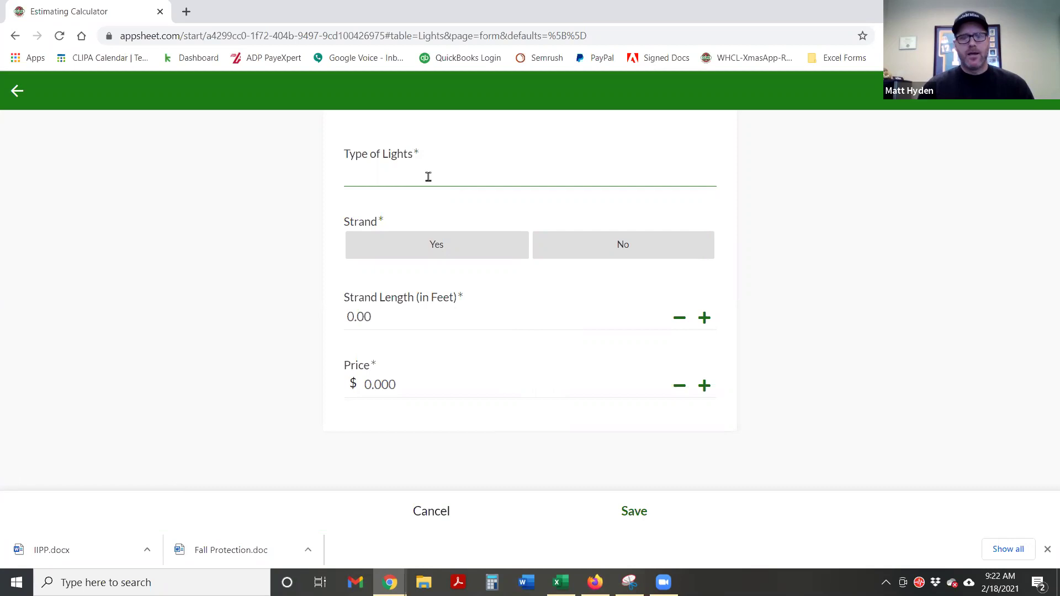
text(Bulk)
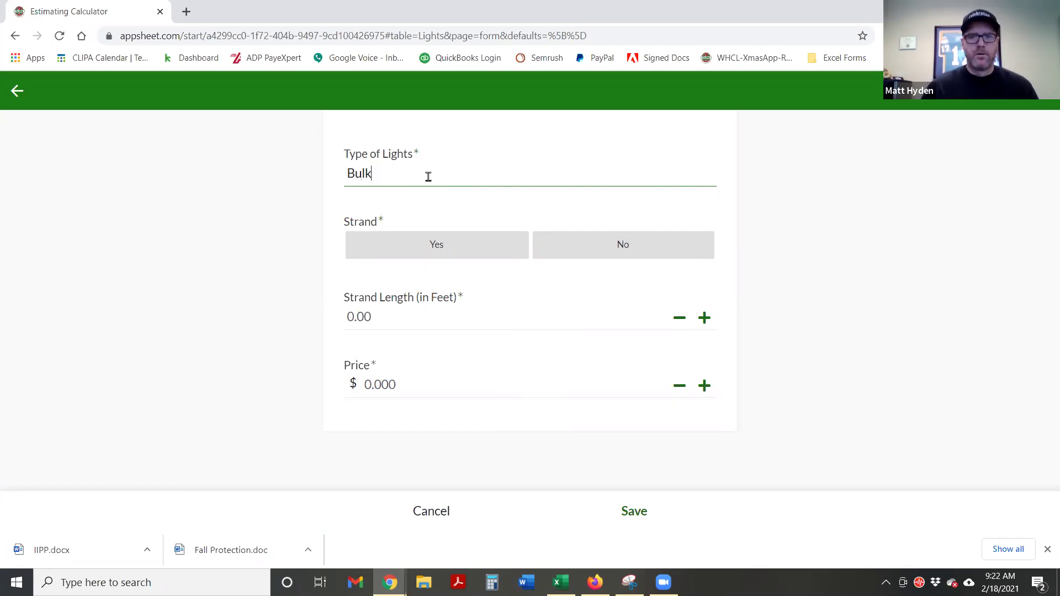
text( Spool)
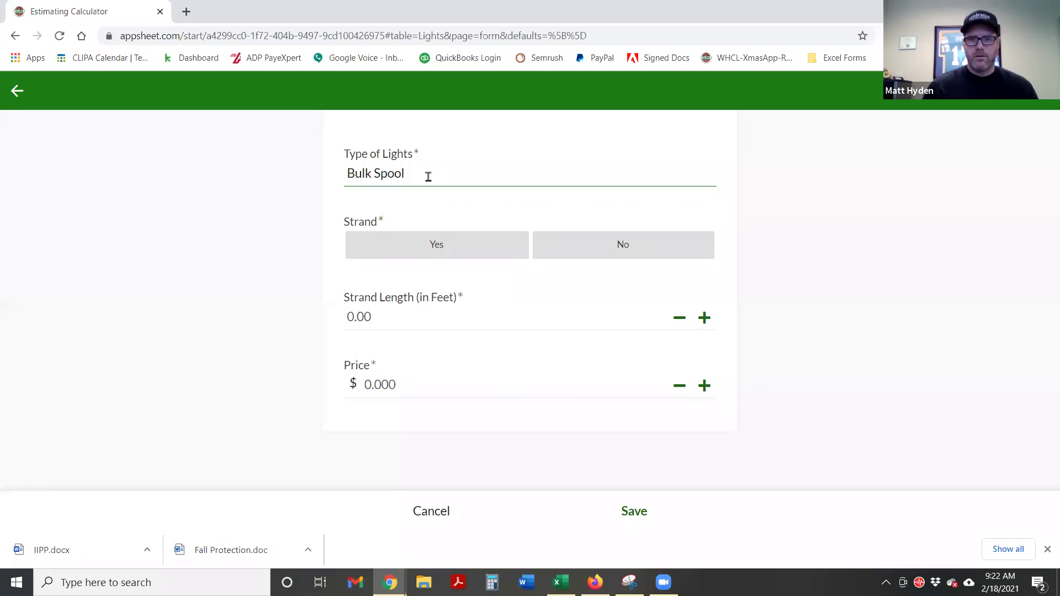
text(,)
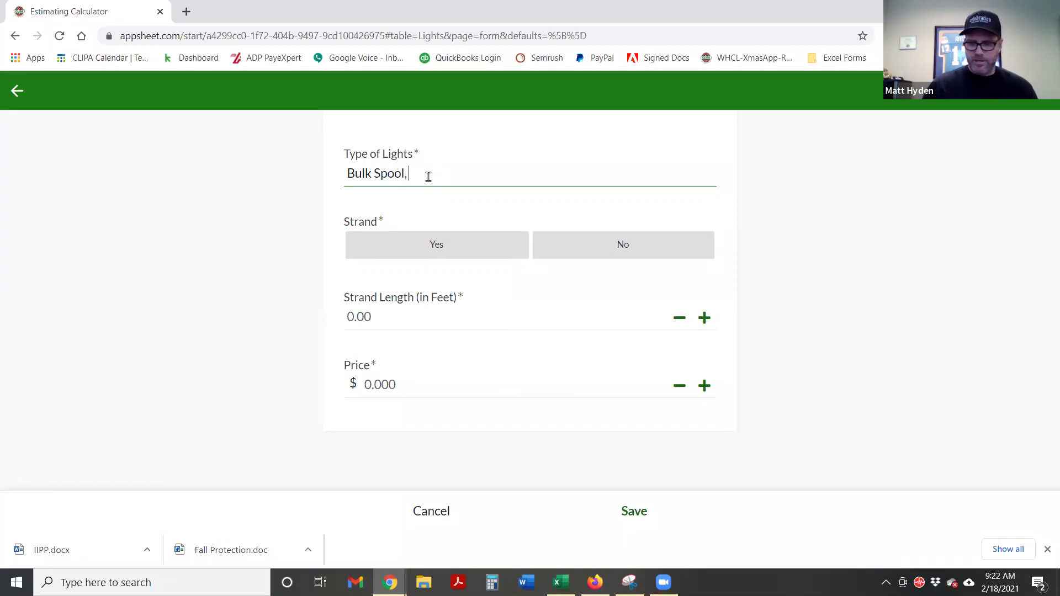
text( 15' sp,)
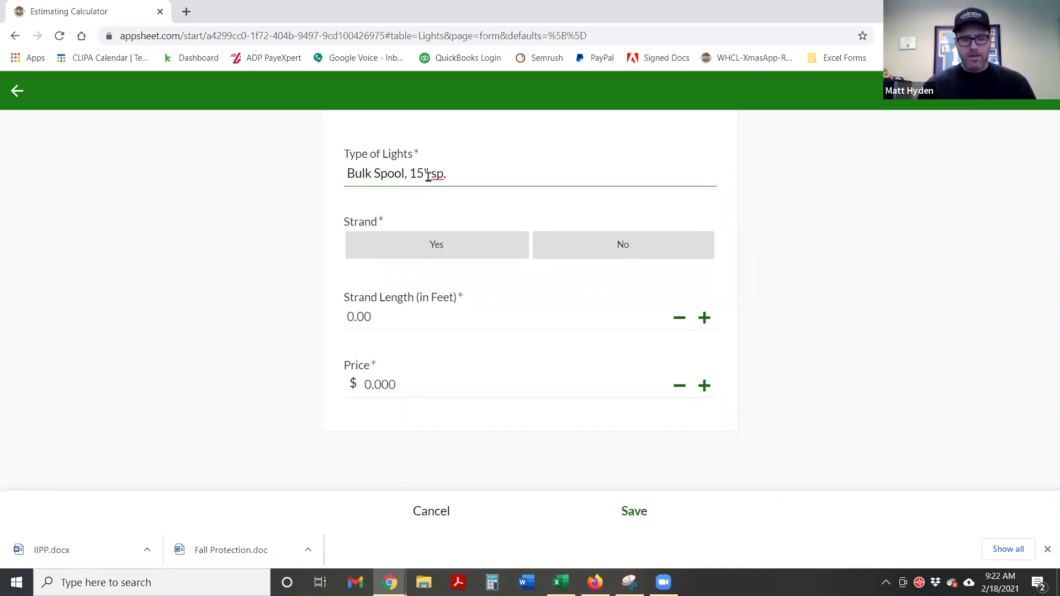
text(C9)
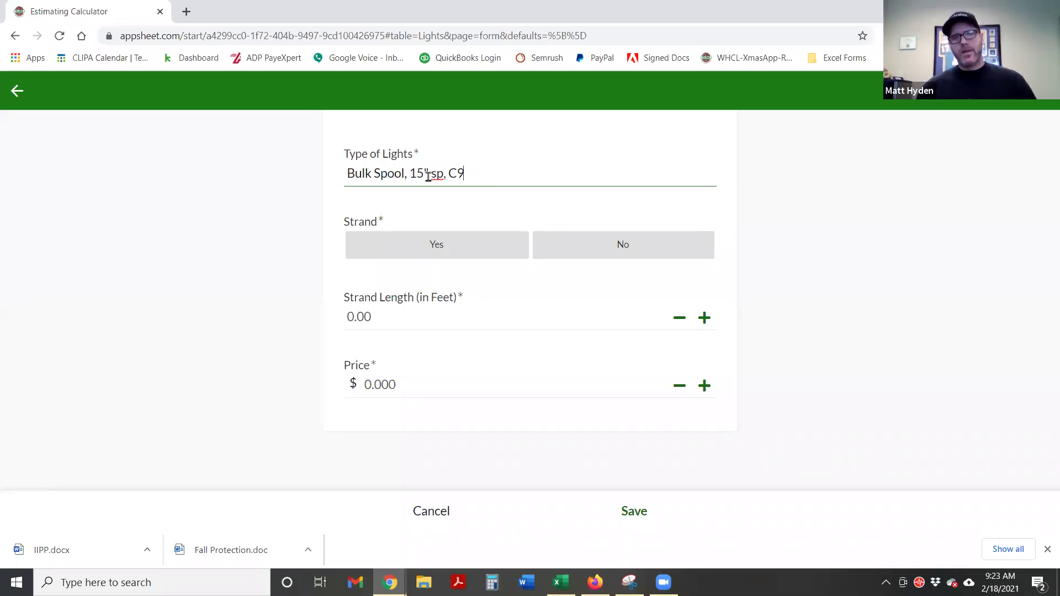
text(Warm White)
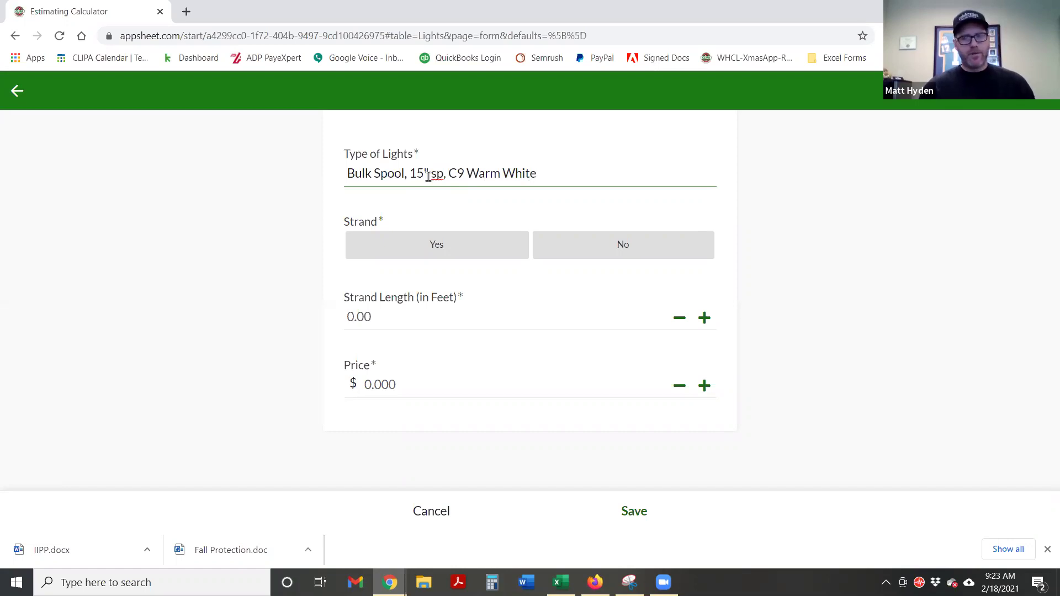
key(BackSpace)
key(BackSpace)
key(BackSpace)
key(BackSpace)
key(BackSpace)
key(BackSpace)
key(BackSpace)
key(BackSpace)
key(BackSpace)
key(BackSpace)
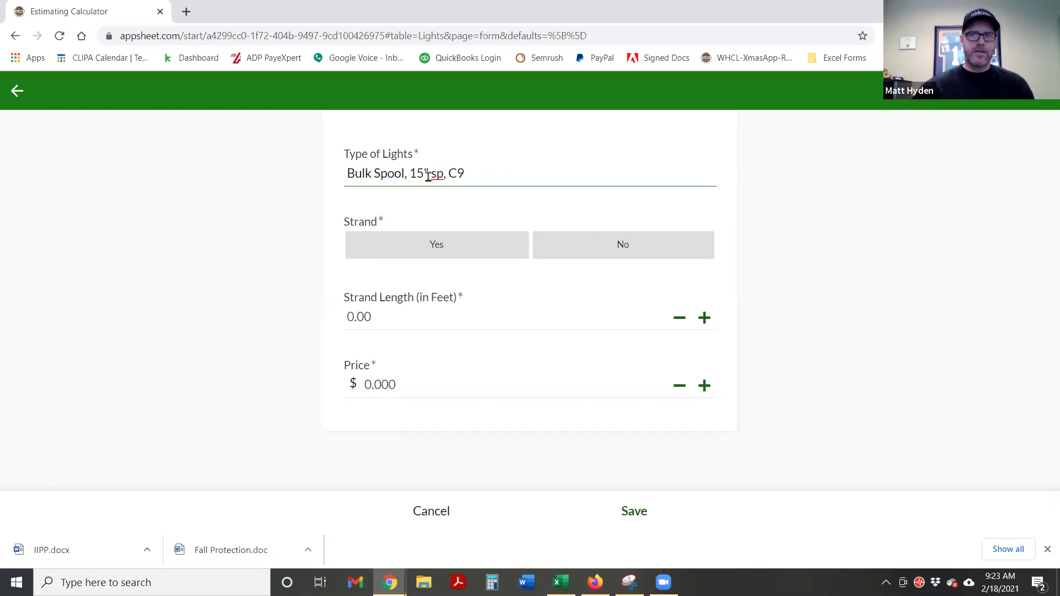
click(776, 228)
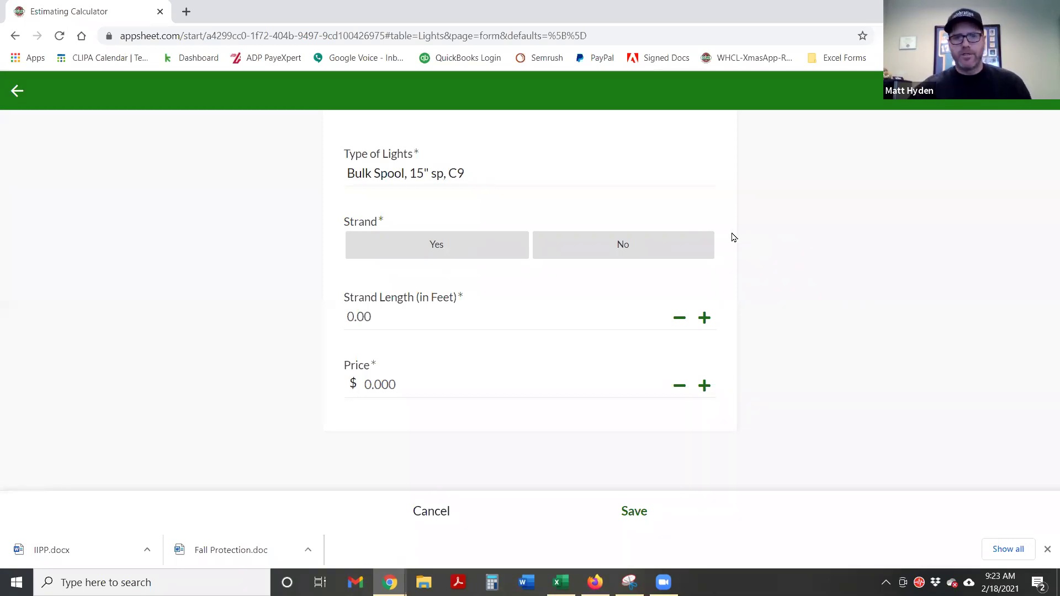
Set Strand to No and Strand Length to 1, moving on to the Price field
click(639, 251)
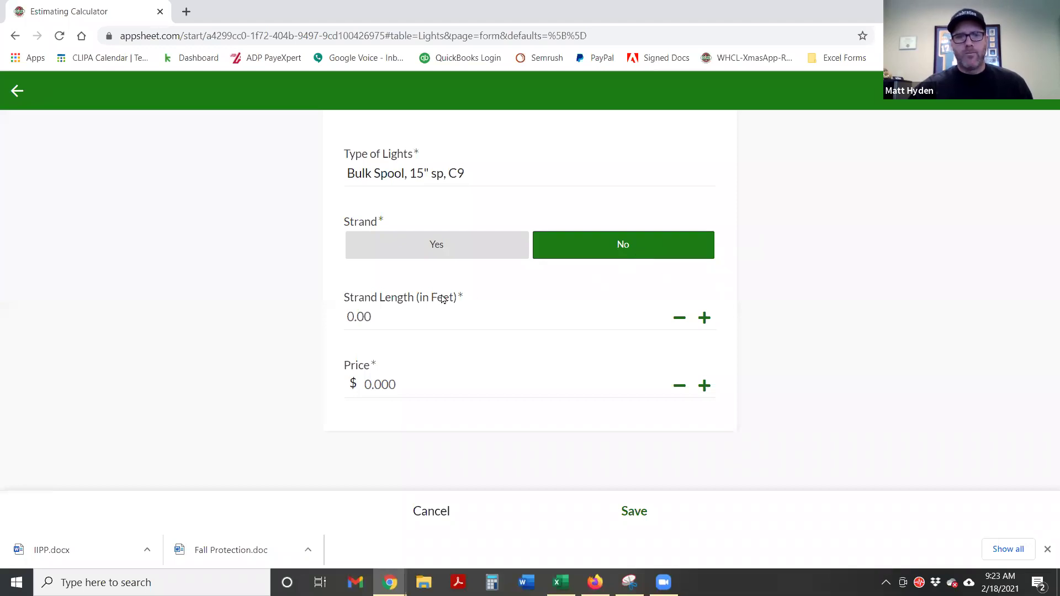
click(373, 316)
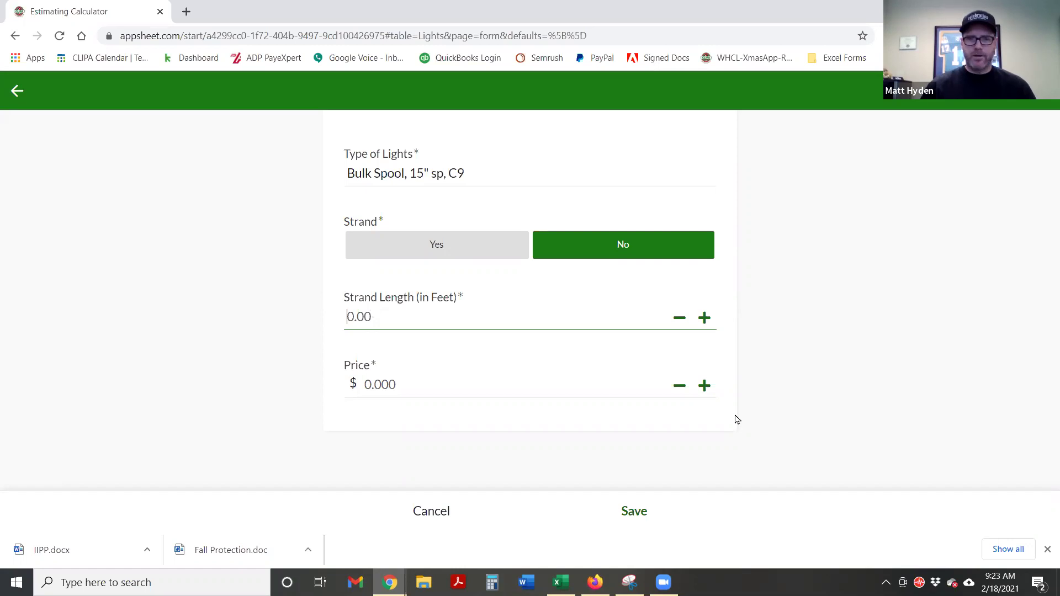
text(1)
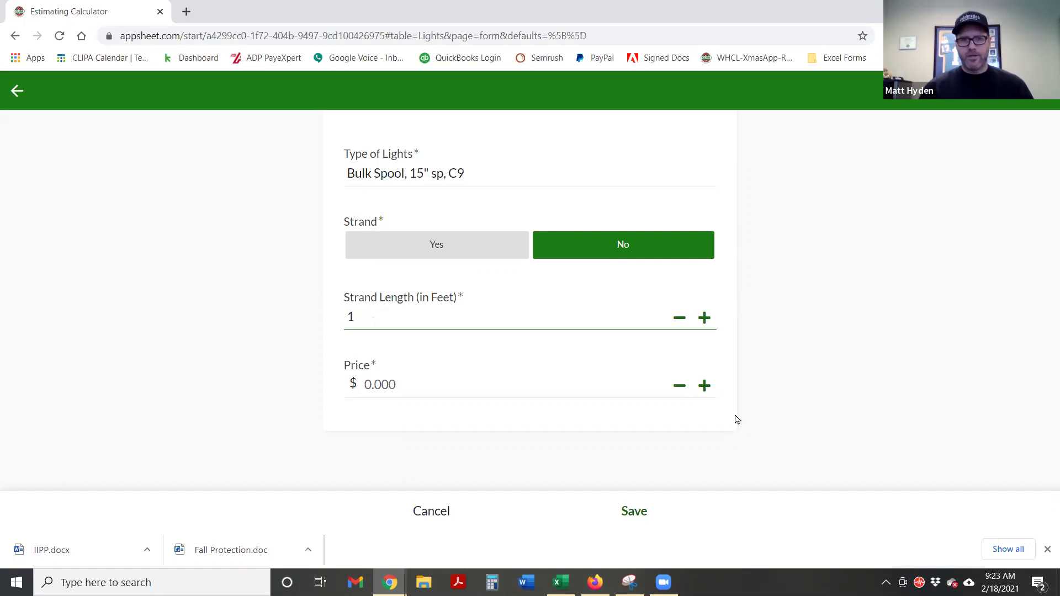
click(821, 339)
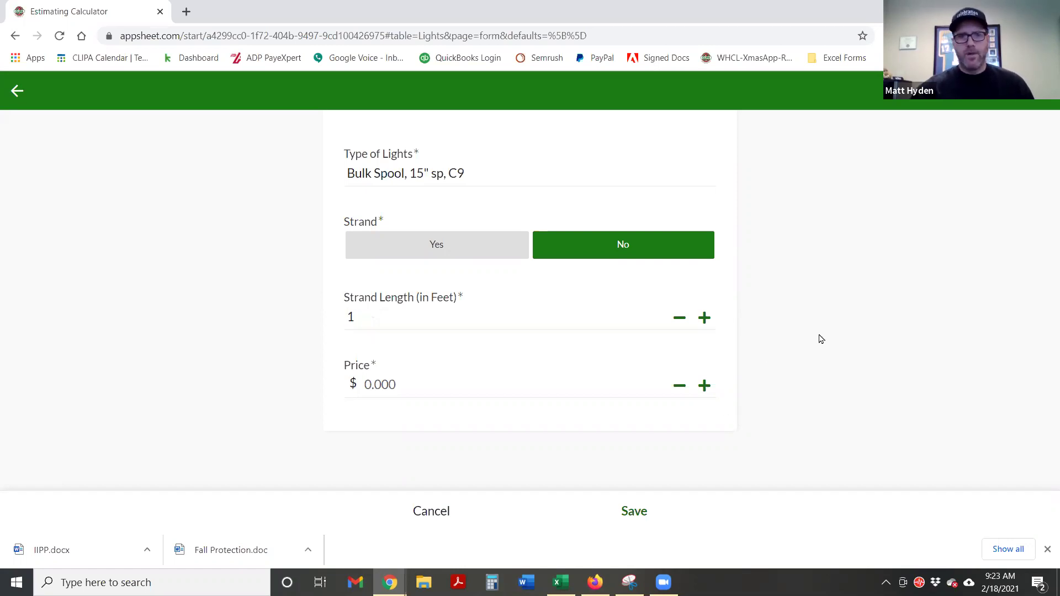
click(413, 388)
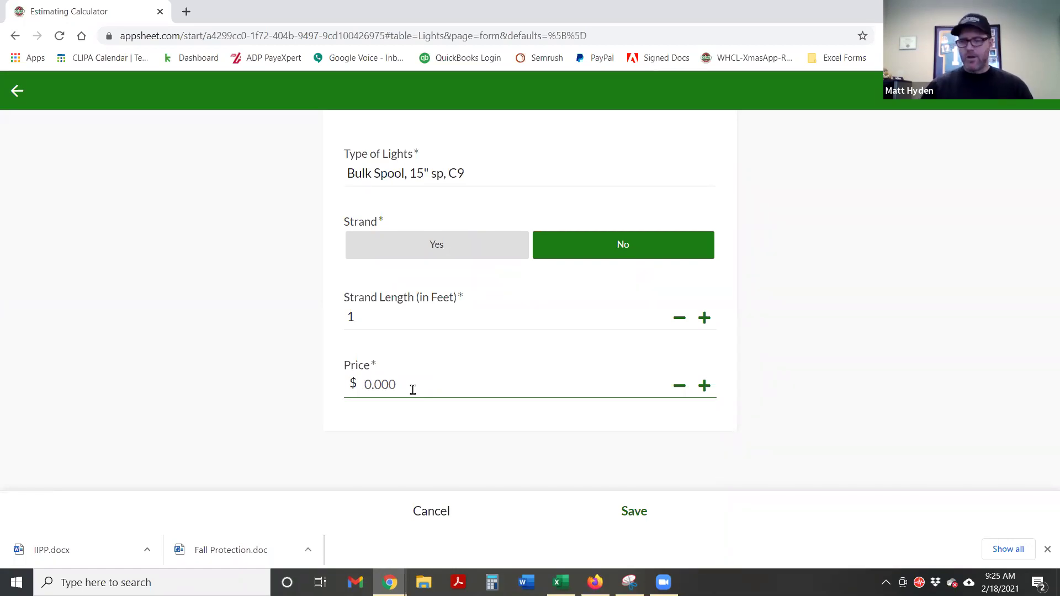
Enter a price of 1.30 and save the Bulk Spool, 15" sp, C9 light
text(1.30)
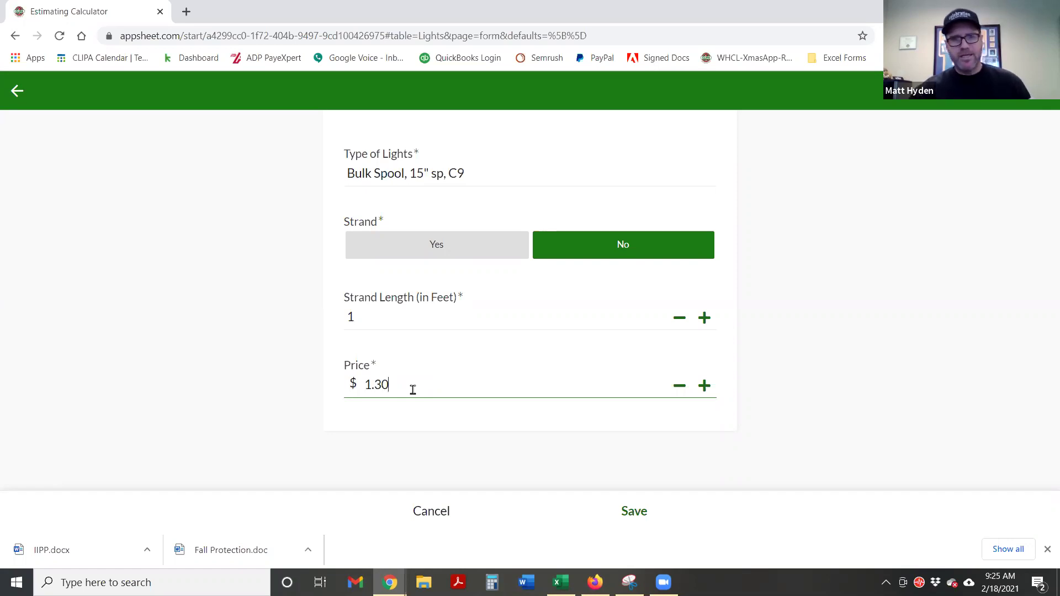
click(794, 361)
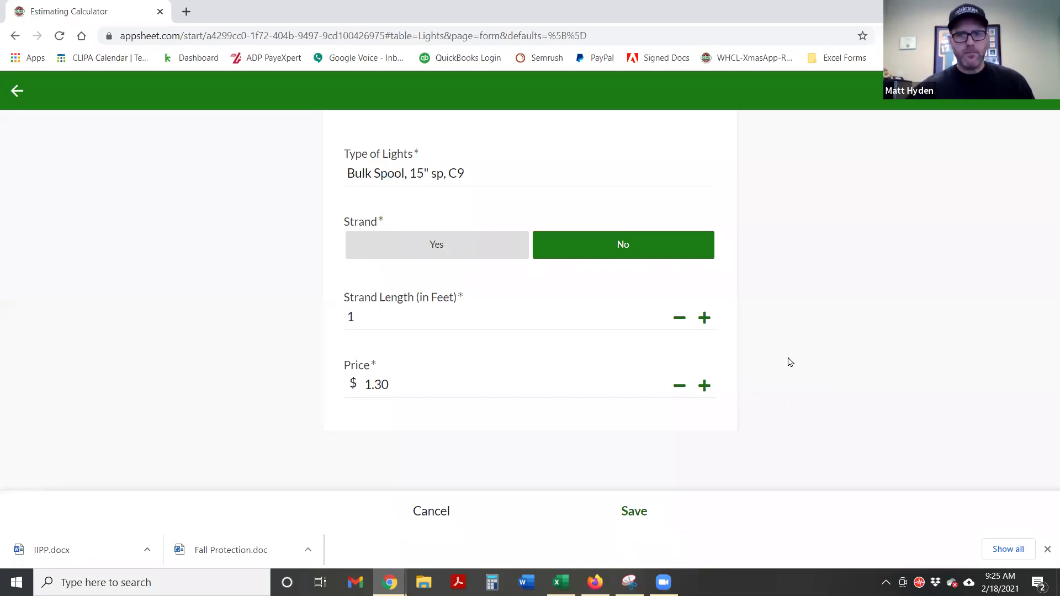
click(635, 513)
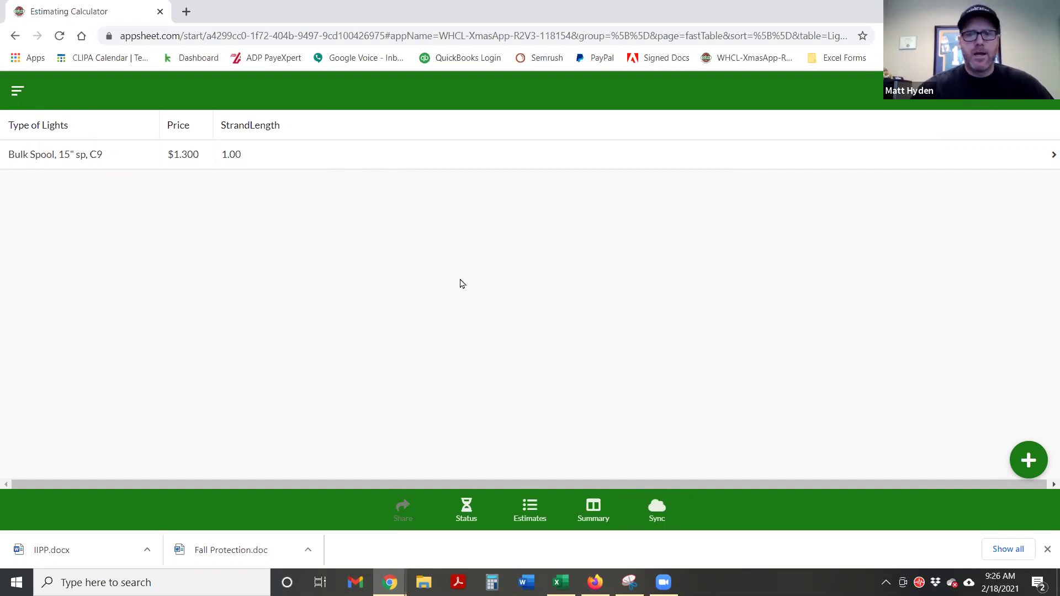
Start a second Lights entry with type LED Mini Lights WW 4"
click(1030, 462)
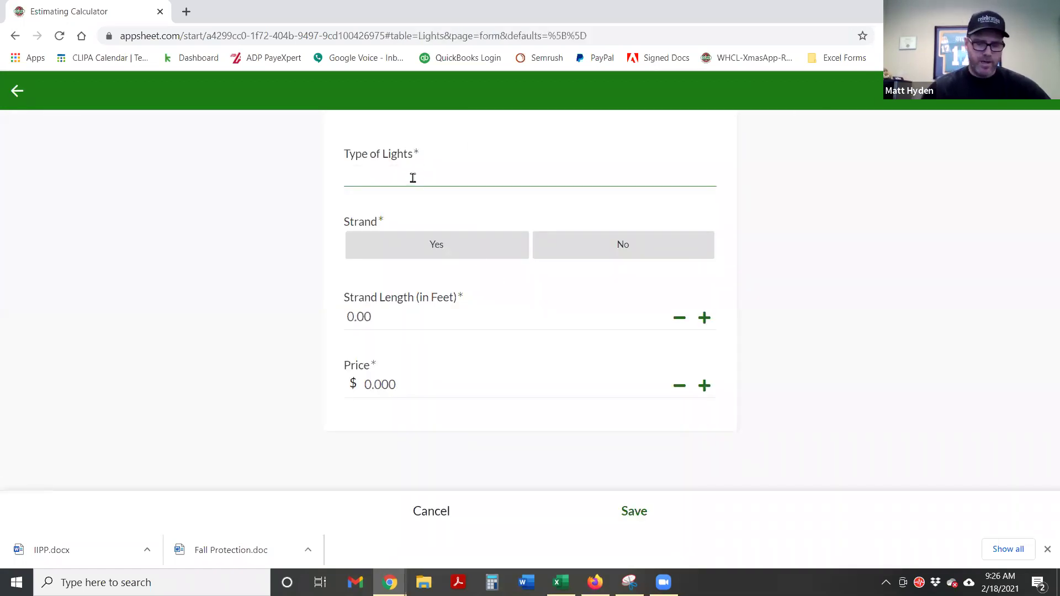
text(Mi)
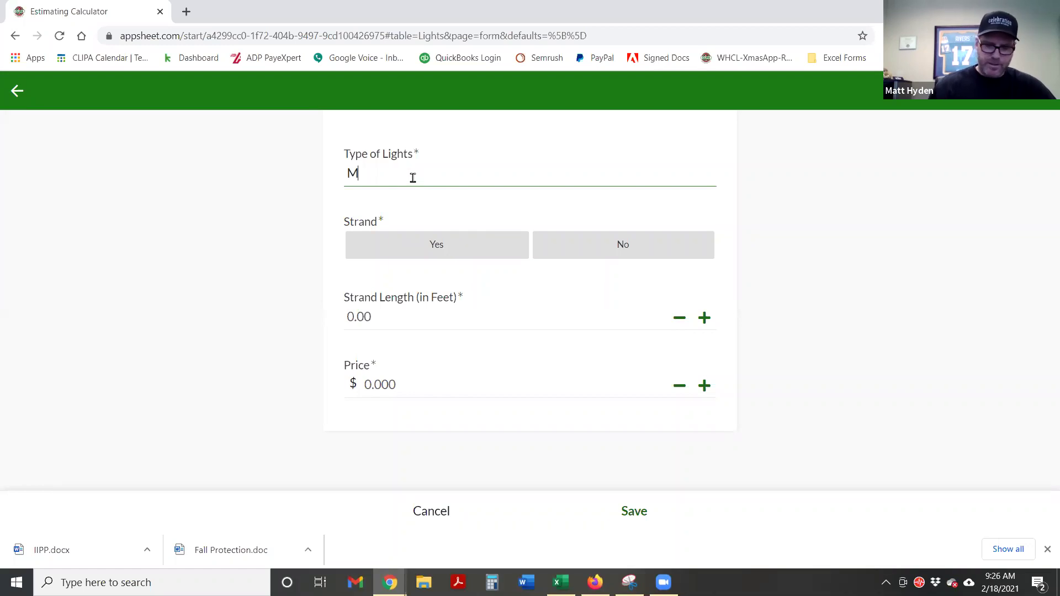
key(BackSpace)
key(BackSpace)
text(LED)
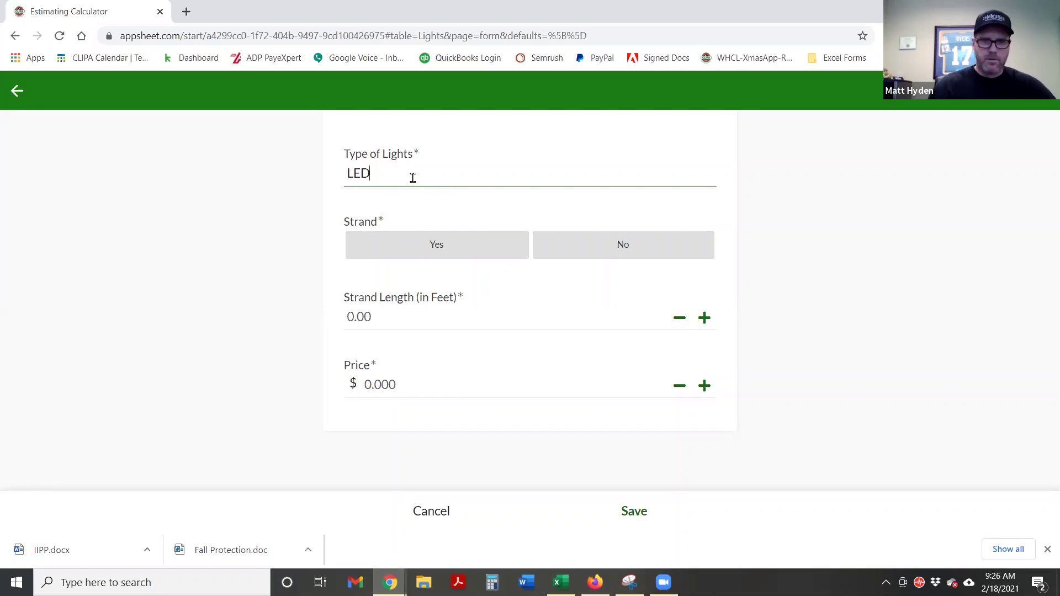
text( Mini Lights)
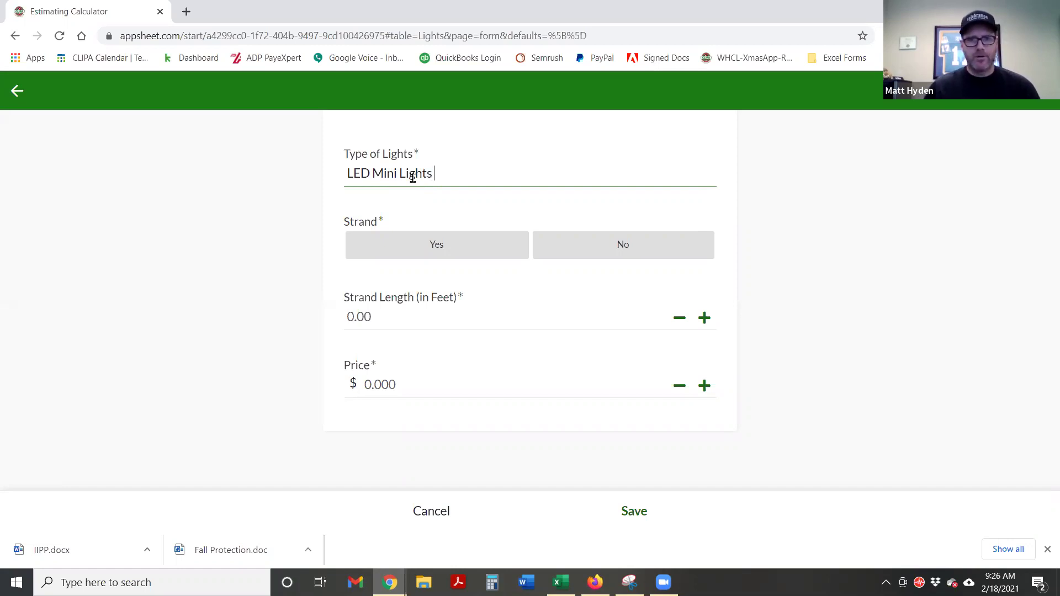
text(WW)
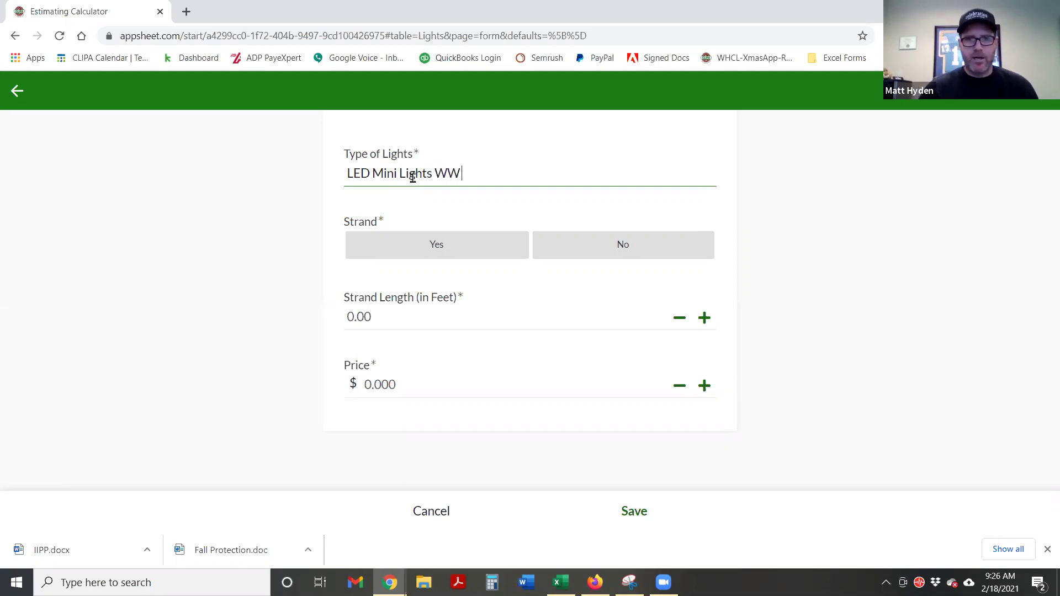
text( 4")
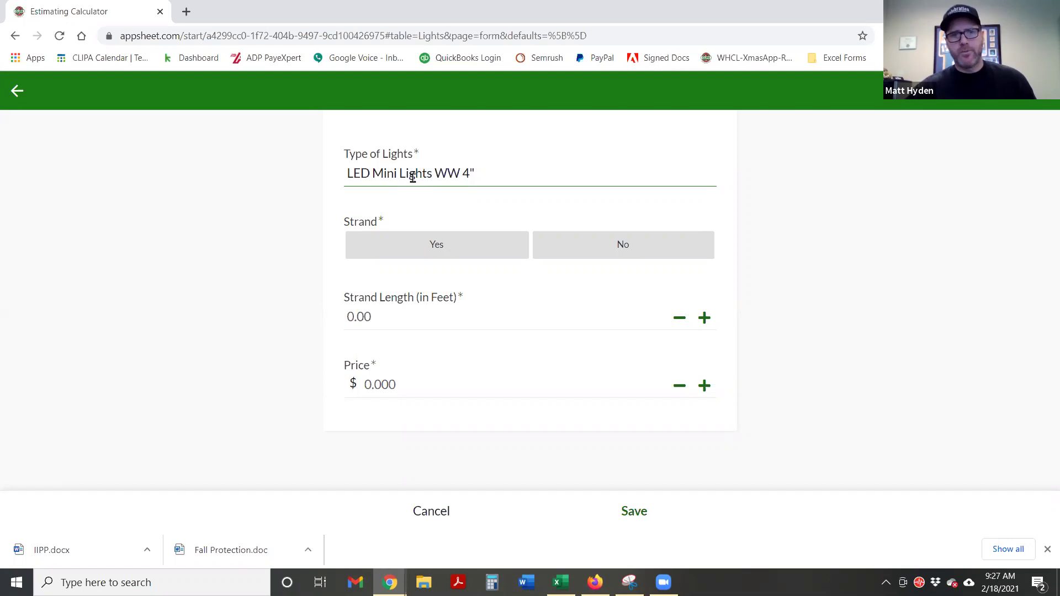
click(280, 261)
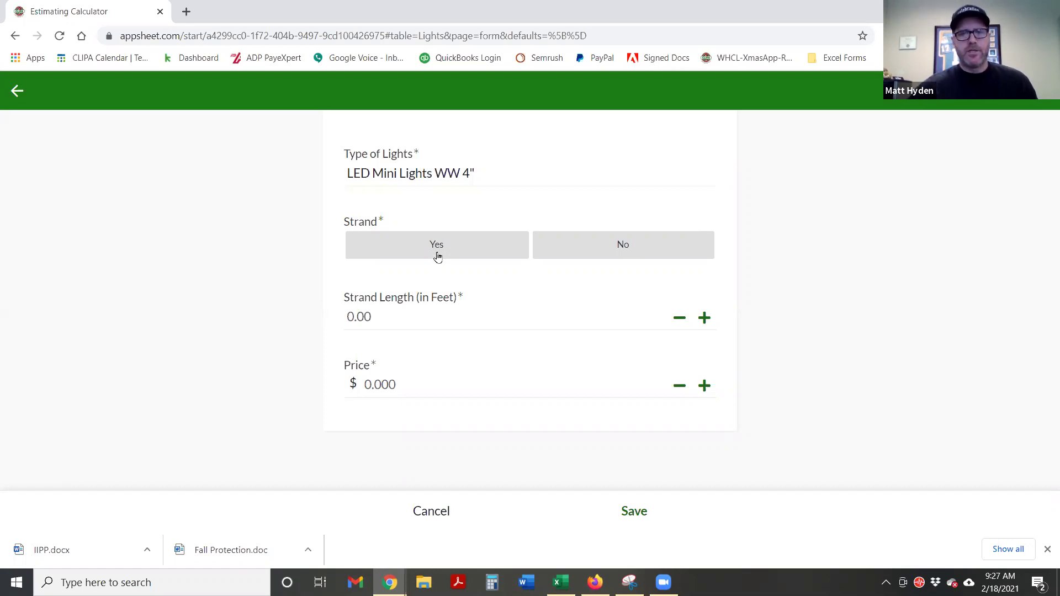
Set LED Mini Lights WW 4" to Strand Yes, length 24, price 11.50, and save
click(438, 257)
click(463, 315)
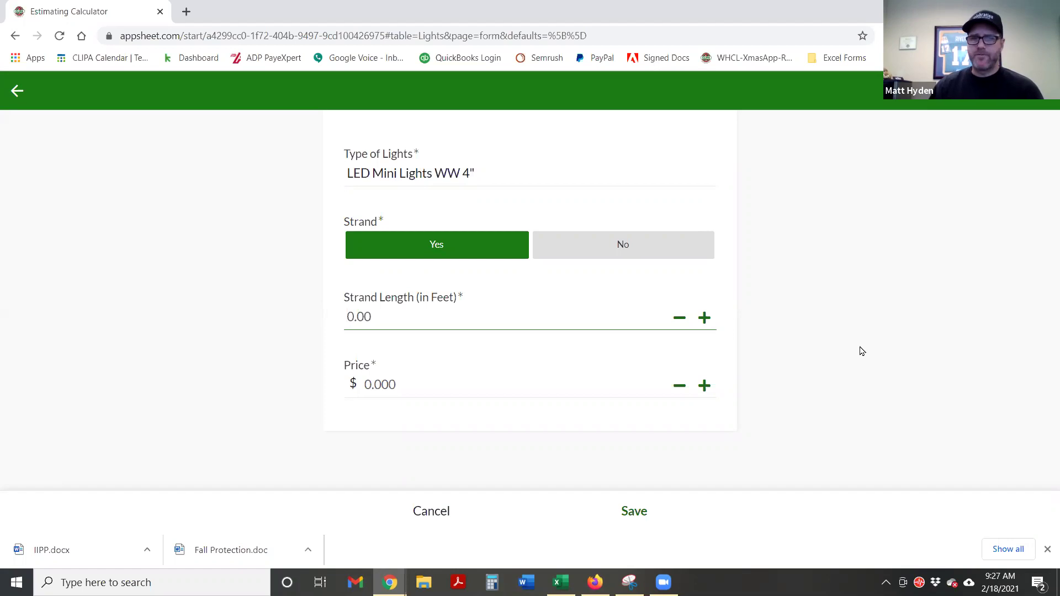
text(24)
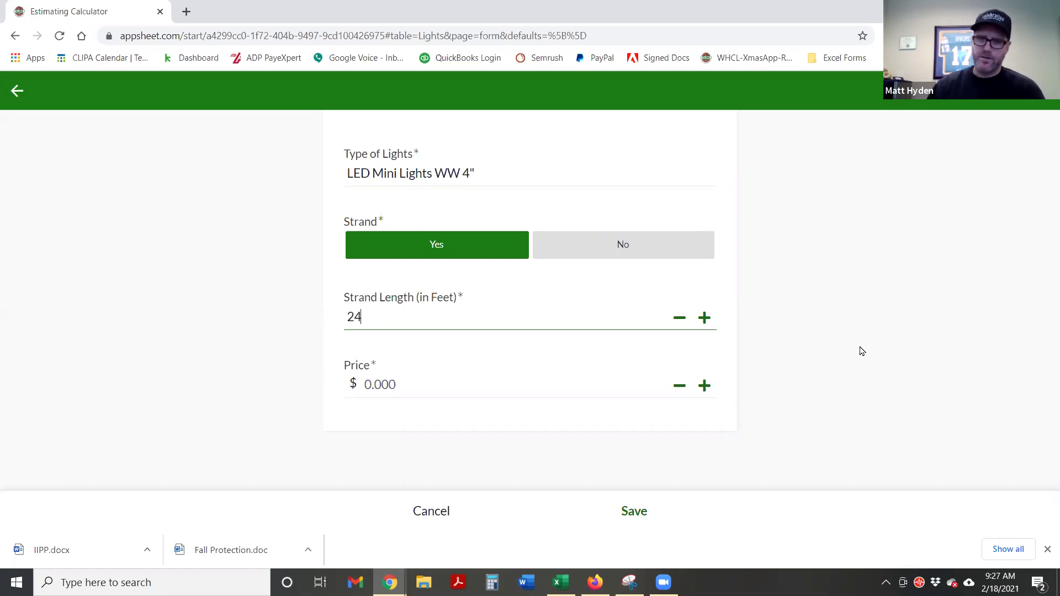
click(840, 348)
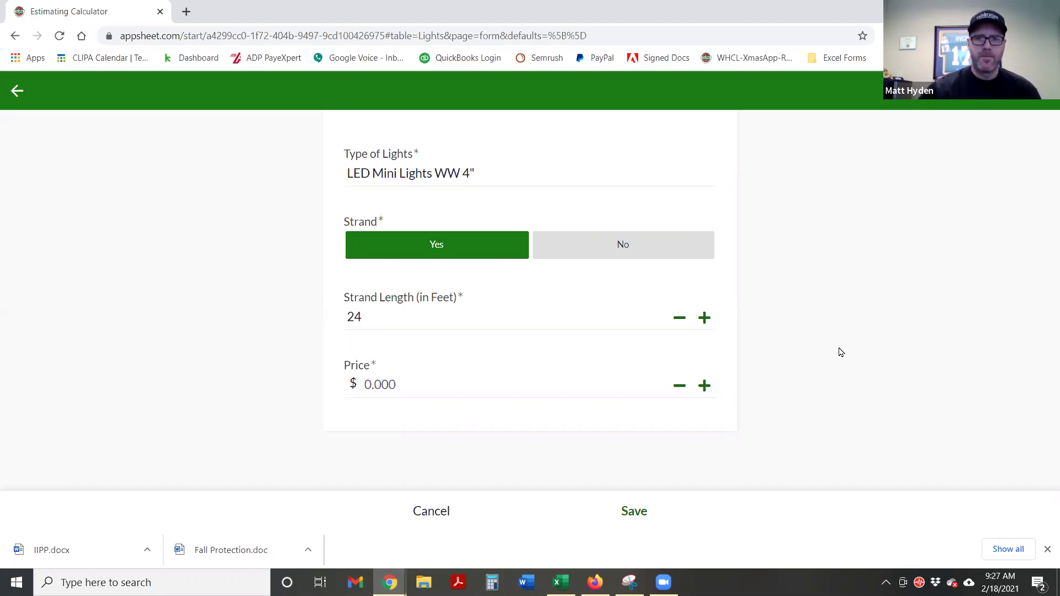
click(440, 370)
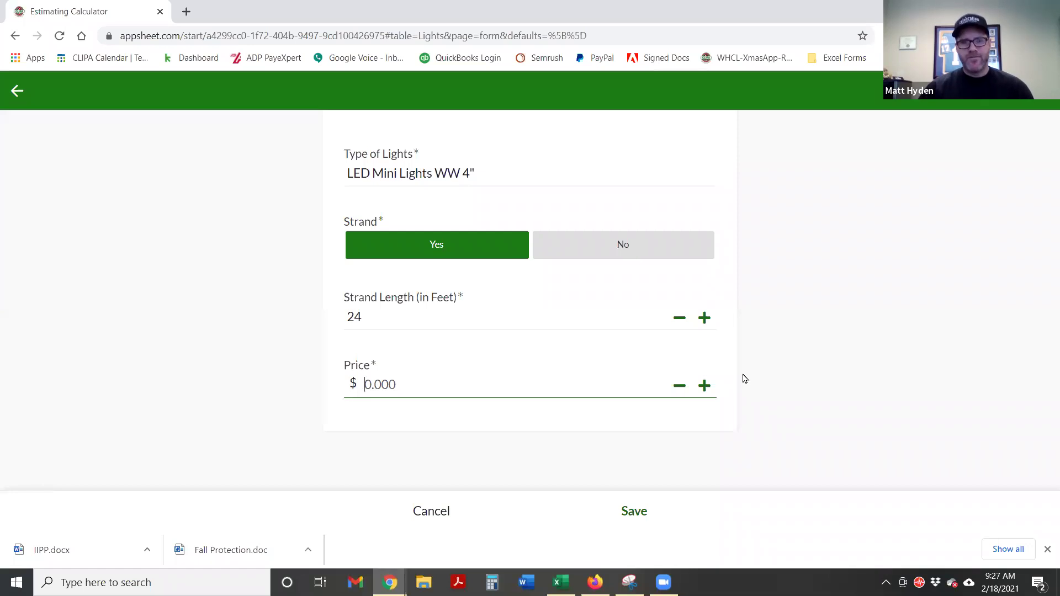
text(11.50)
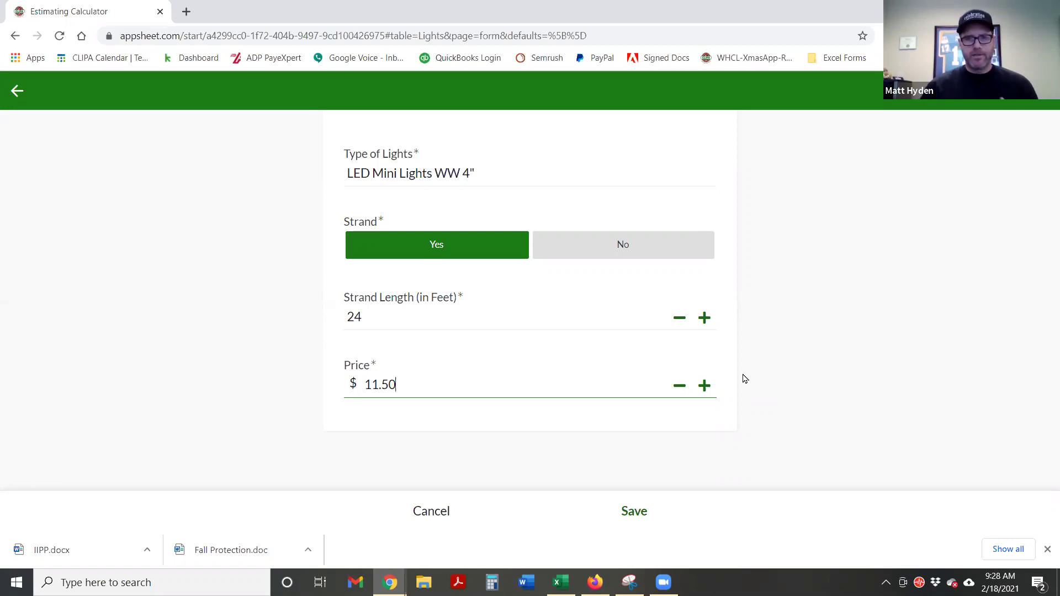
click(824, 353)
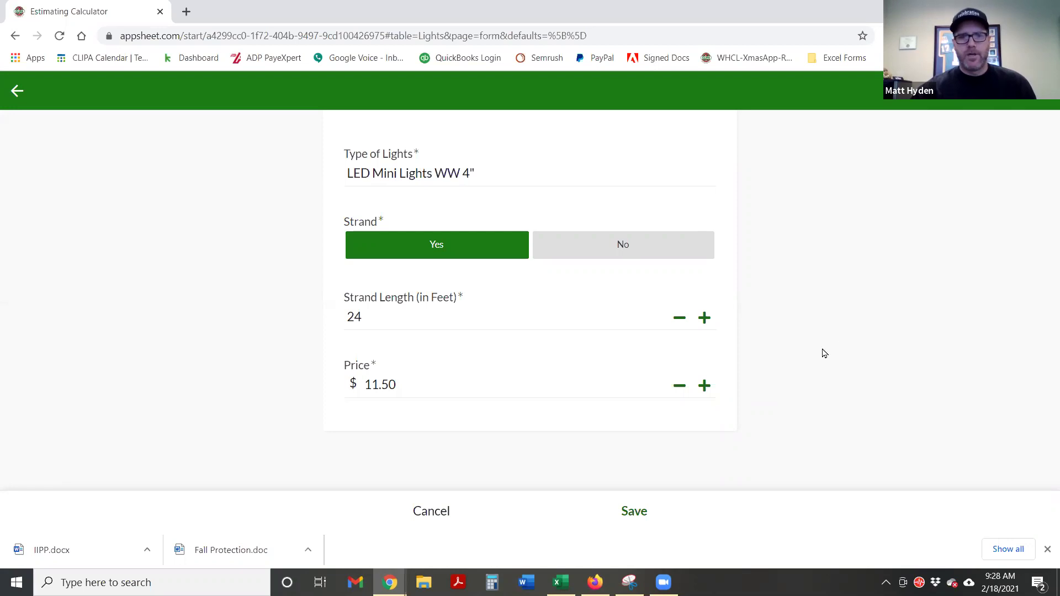
click(632, 519)
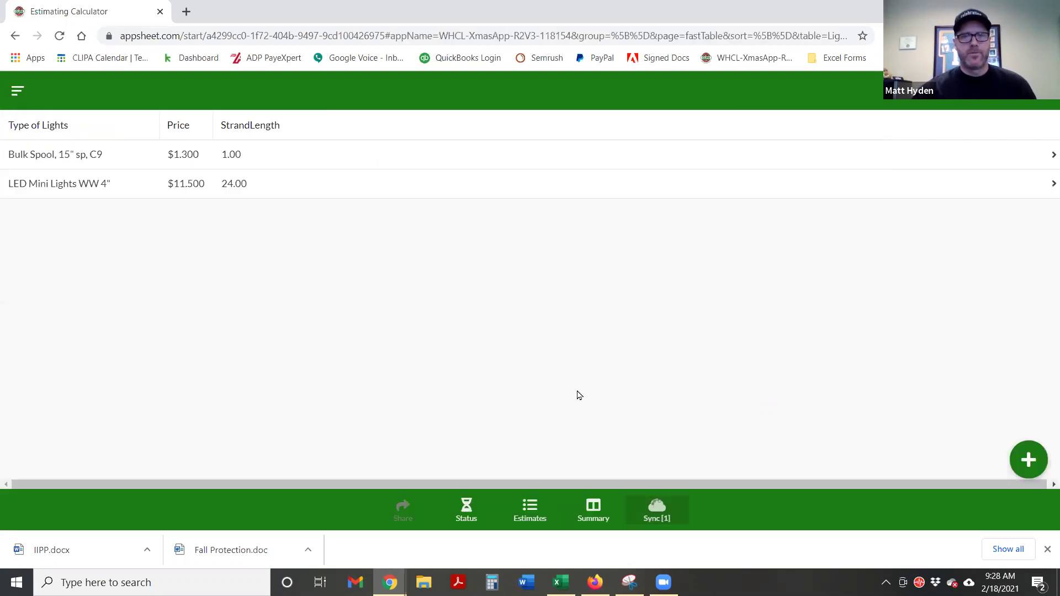
Change the LED Mini Lights WW 4" price to 11.75 and save it
click(408, 189)
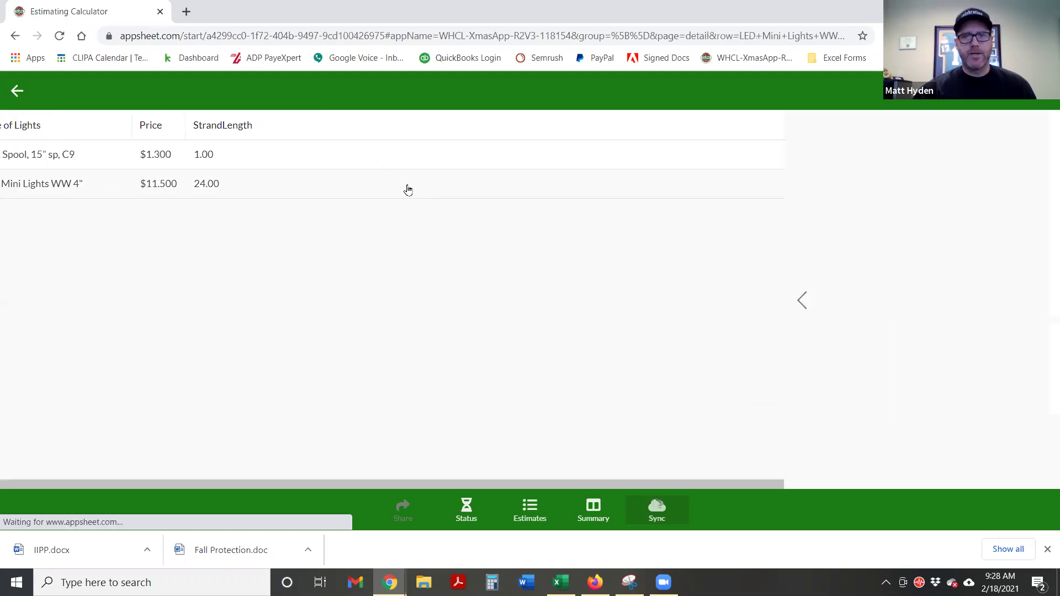
click(1036, 461)
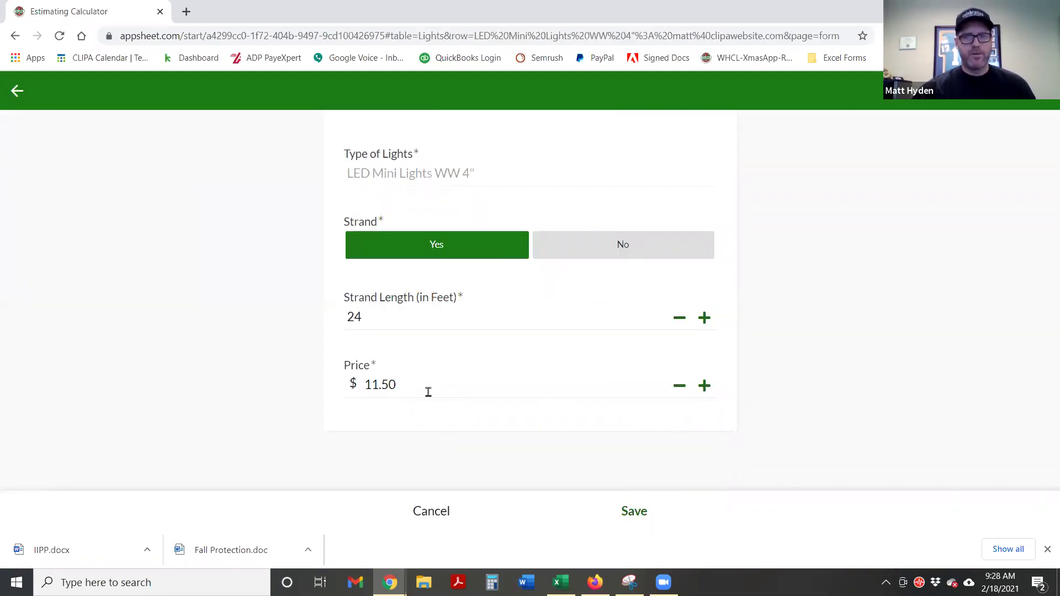
click(410, 385)
key(BackSpace)
key(BackSpace)
text(75)
click(795, 329)
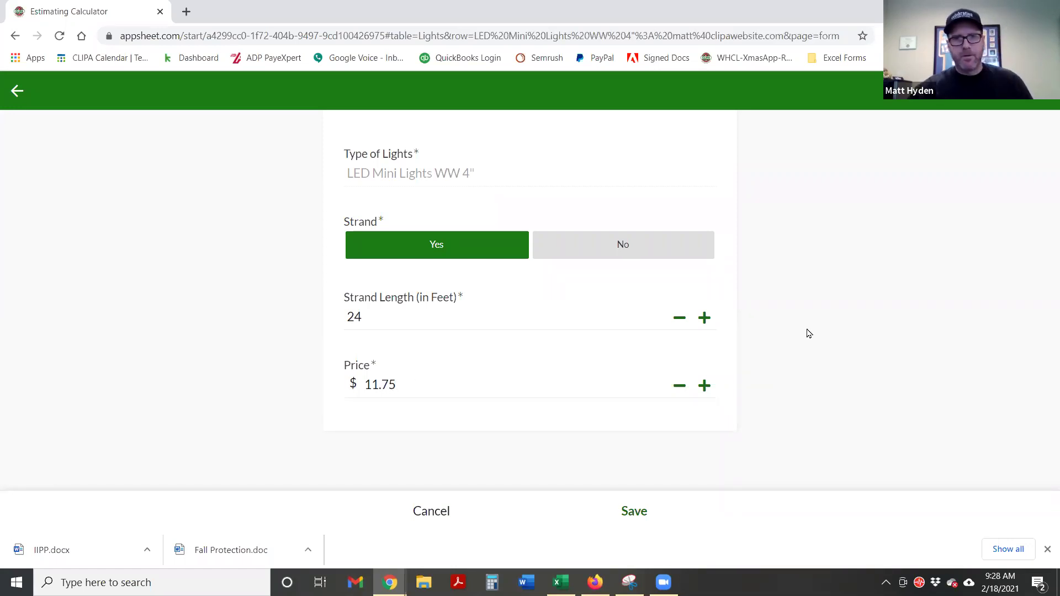
click(635, 512)
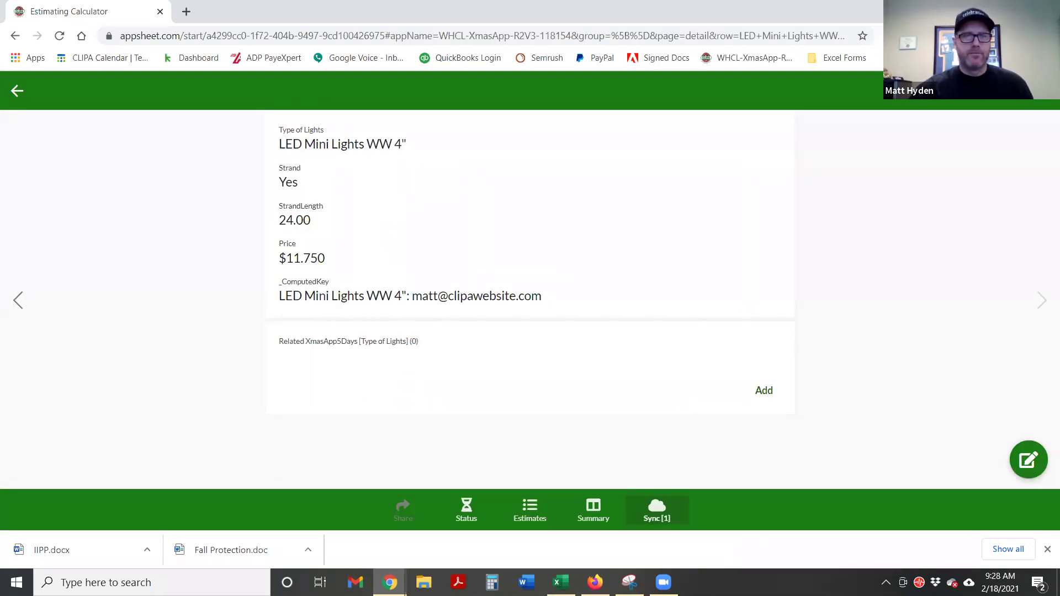
click(28, 92)
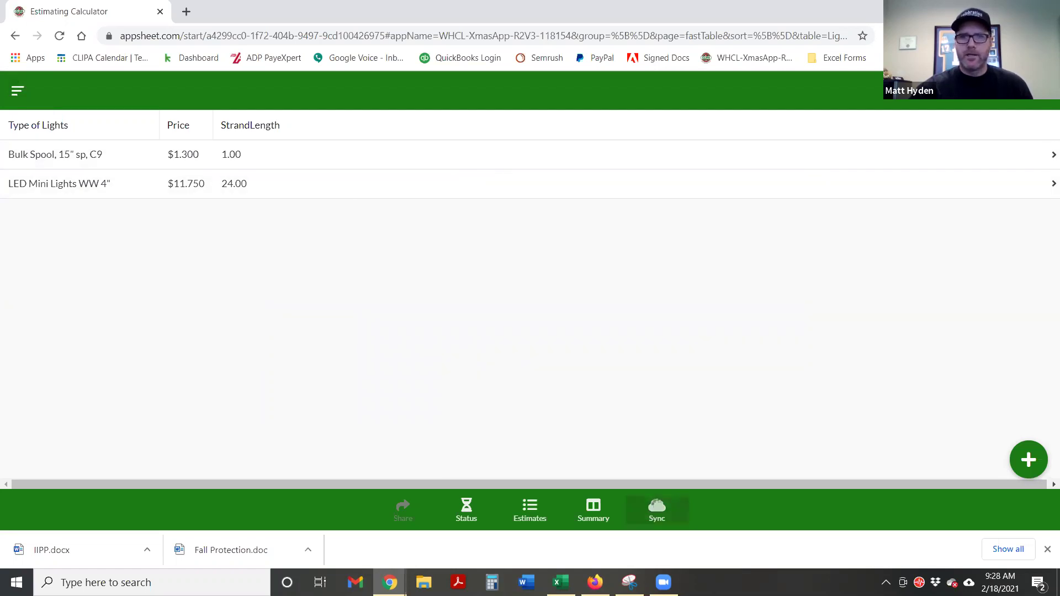
Select then deselect both light rows, and start a new blank Lights entry
click(1003, 153)
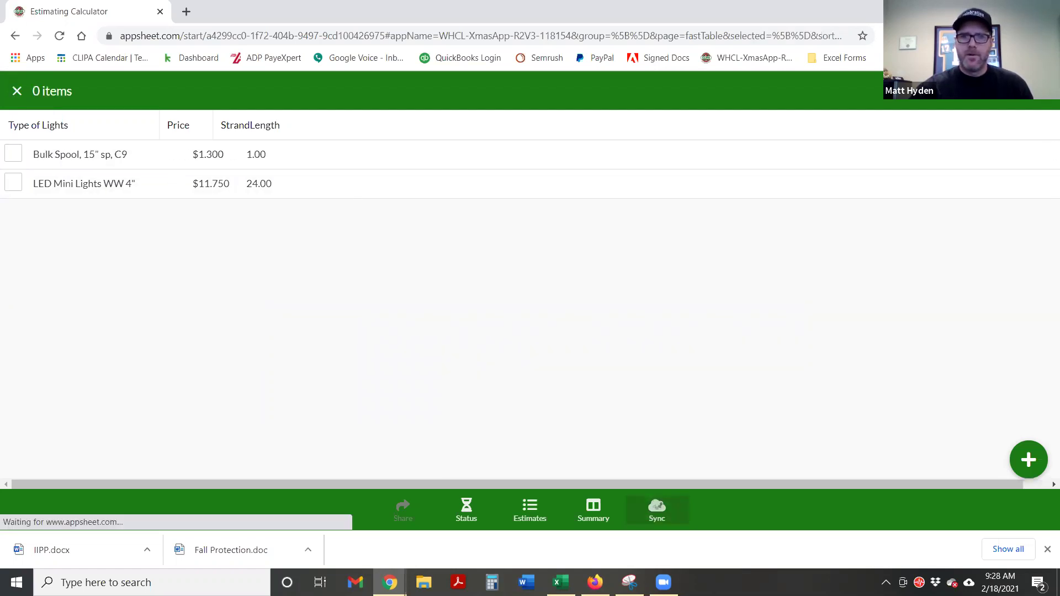
click(1016, 158)
click(1011, 185)
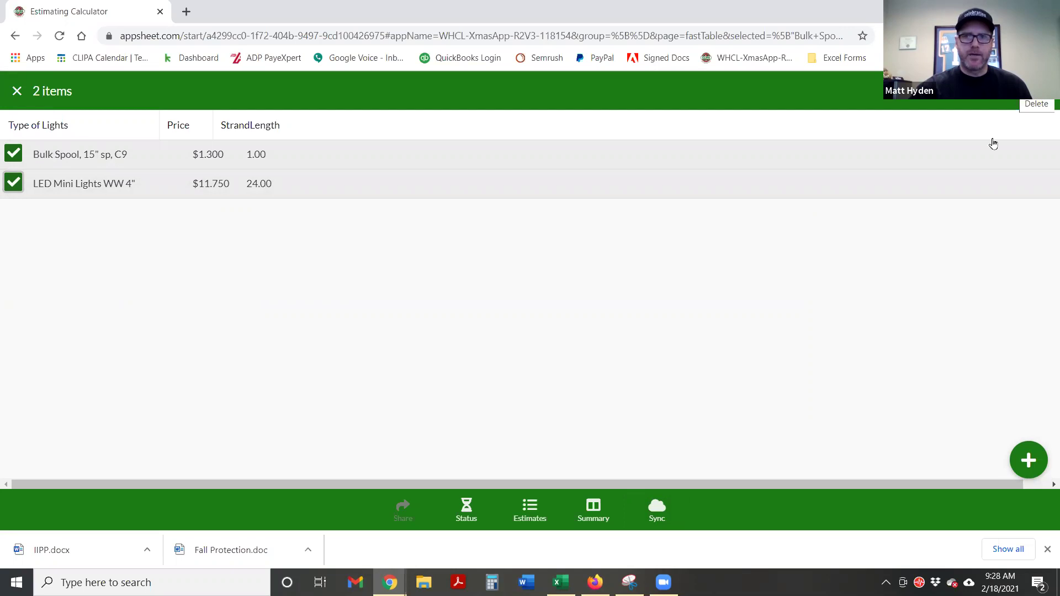
click(987, 160)
click(982, 188)
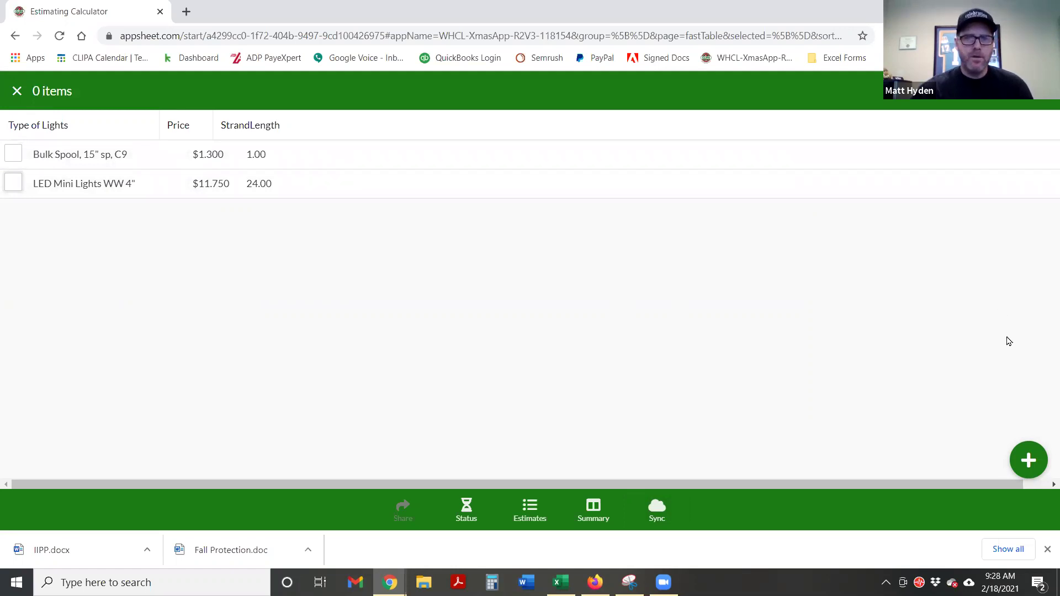
click(1024, 462)
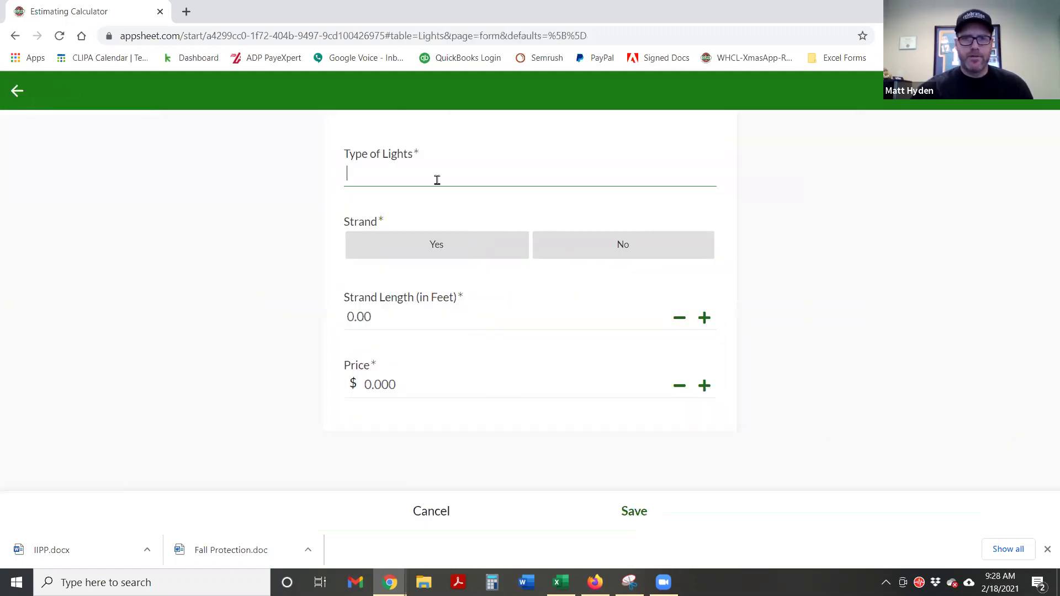
Enter 'LED Mini Lights 4", Reds' as the light's Type
text(Mini Lights 6")
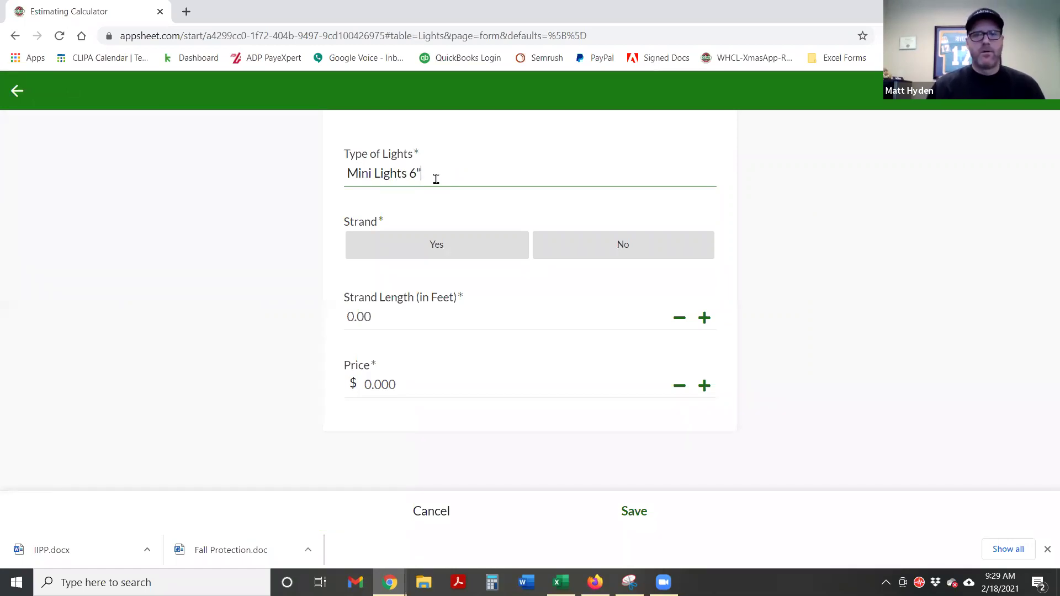
text( 4)
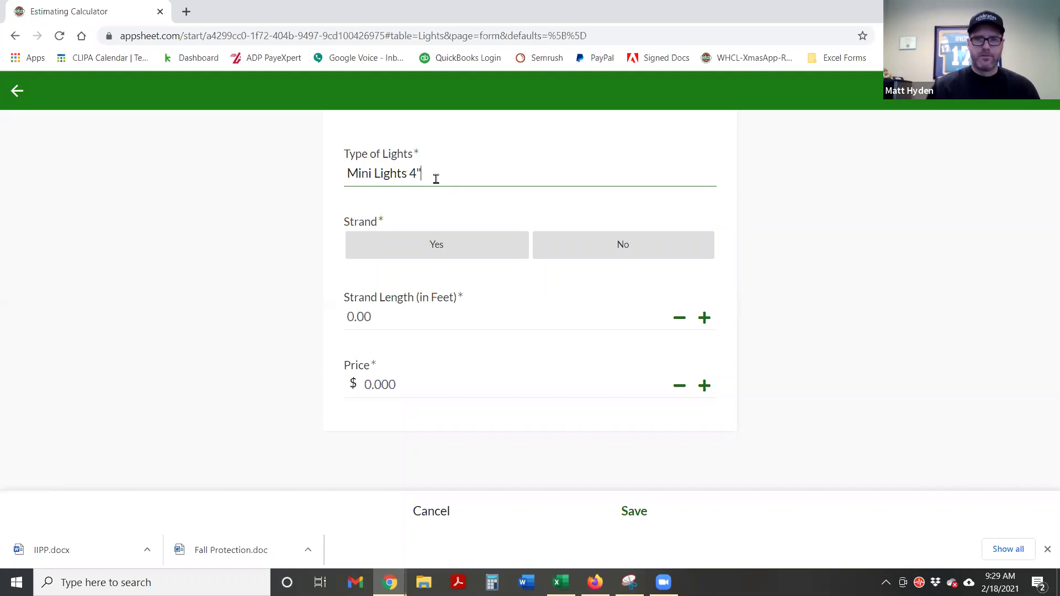
text(",)
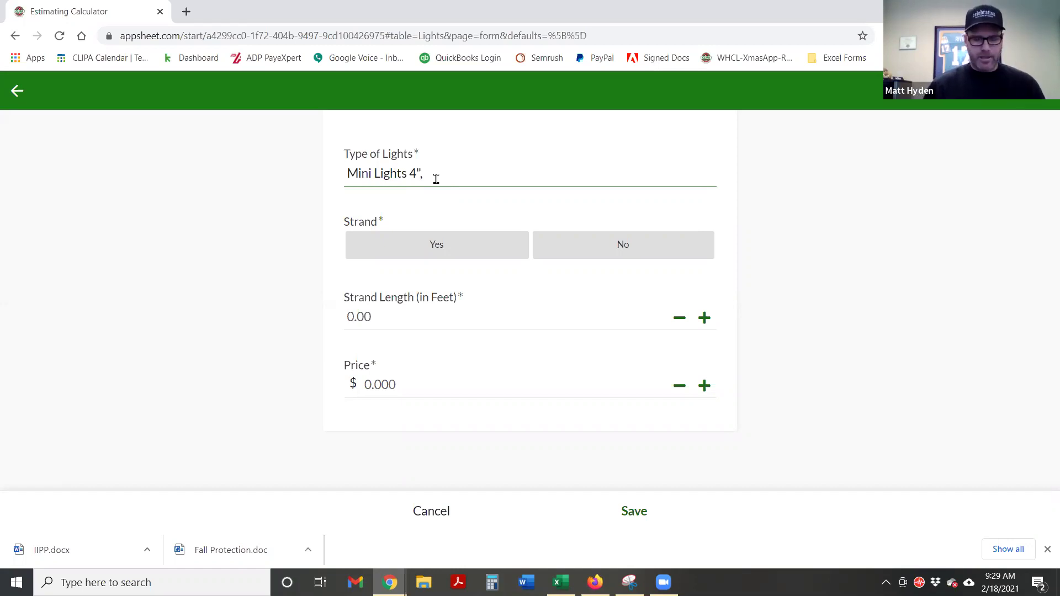
text(Reds)
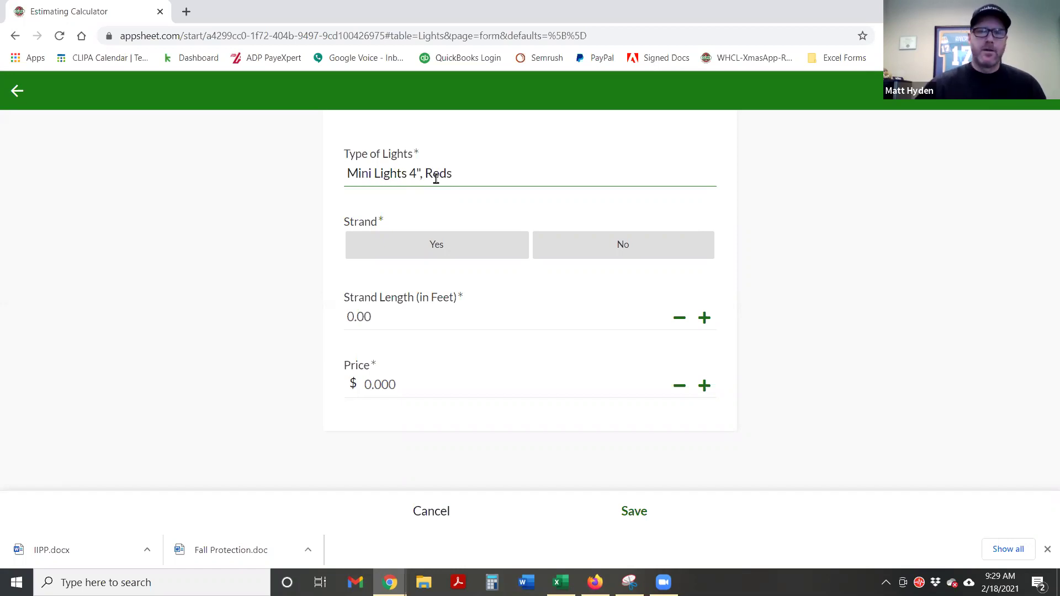
click(346, 172)
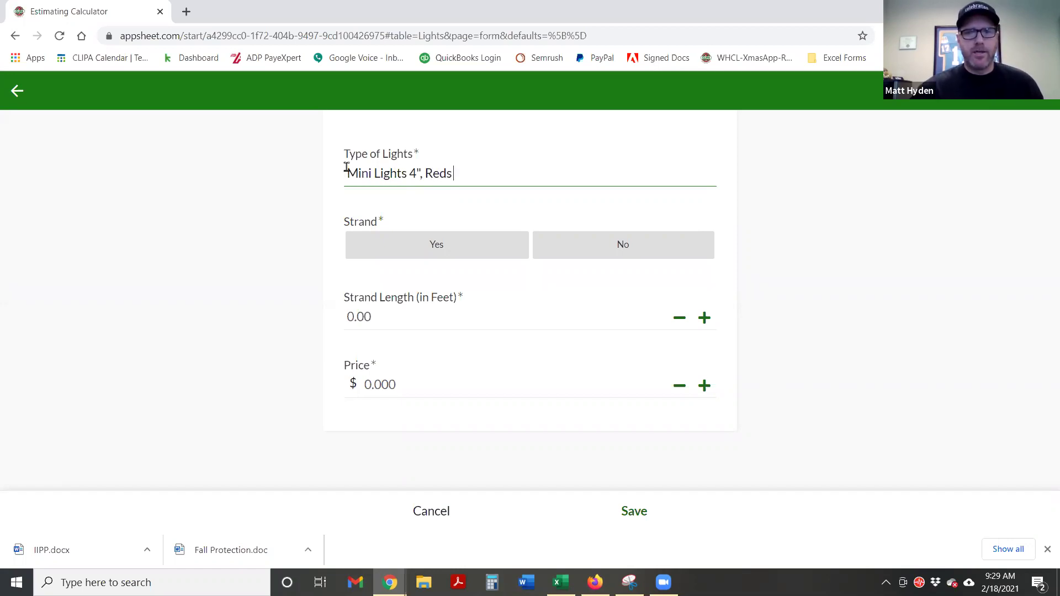
text(LED)
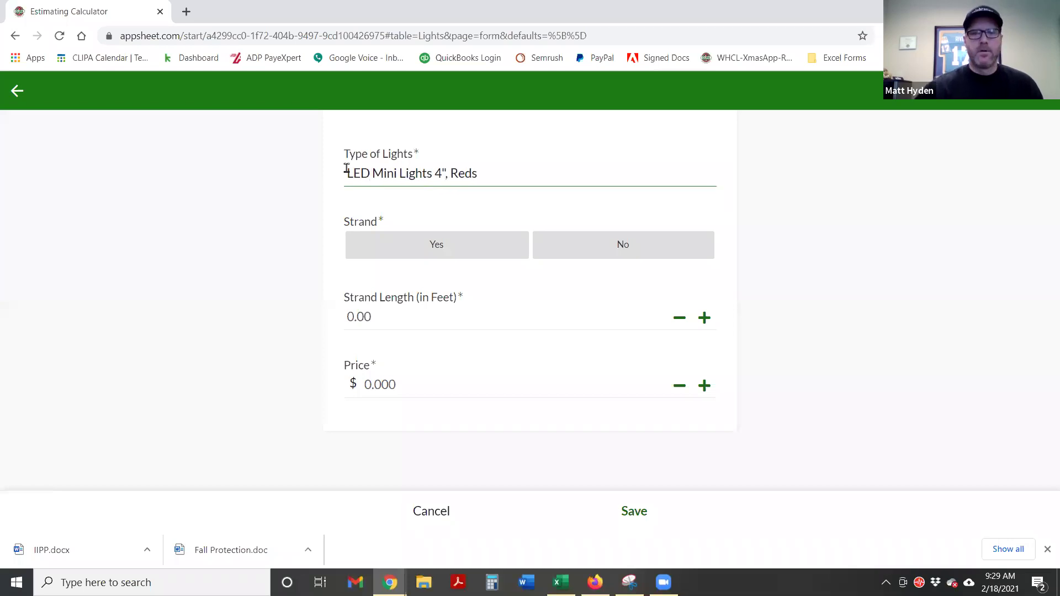
Mark it as a strand of length 24 priced $13.80 and save the entry
click(430, 250)
click(379, 324)
text(24)
click(260, 322)
click(382, 388)
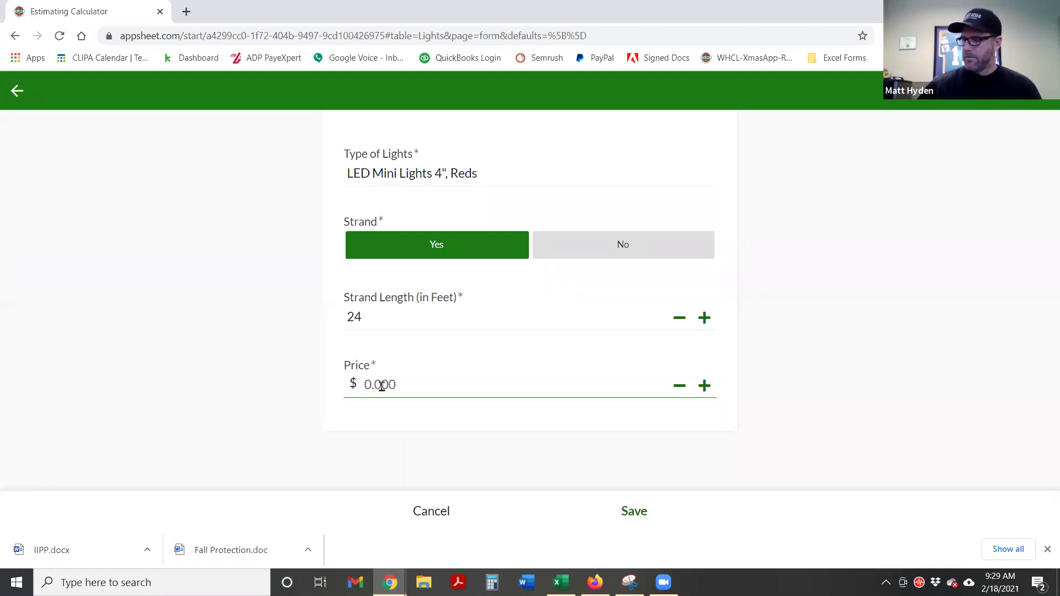
text(1330)
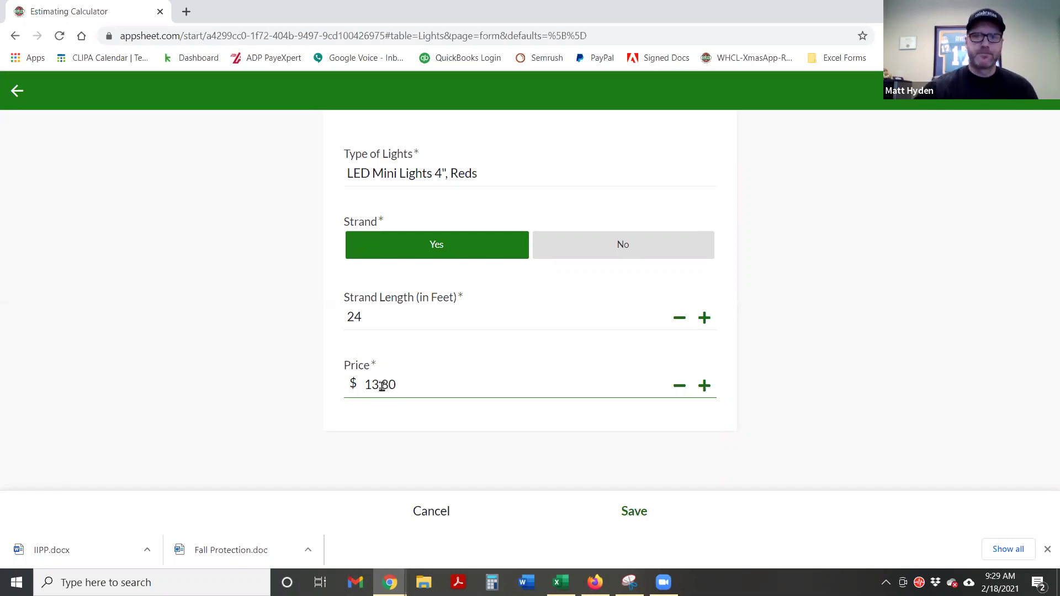
click(802, 391)
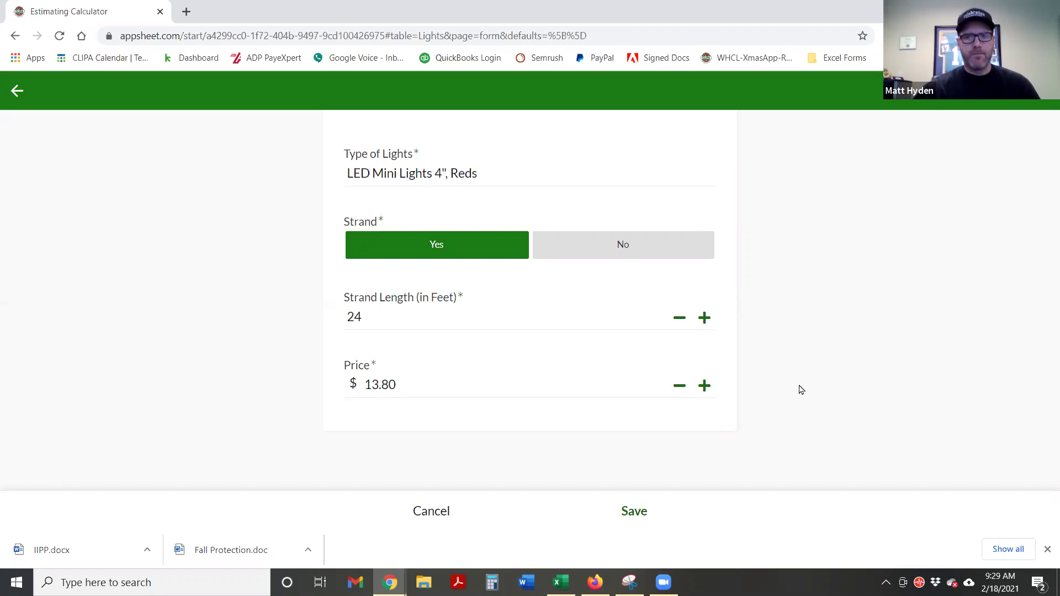
click(635, 512)
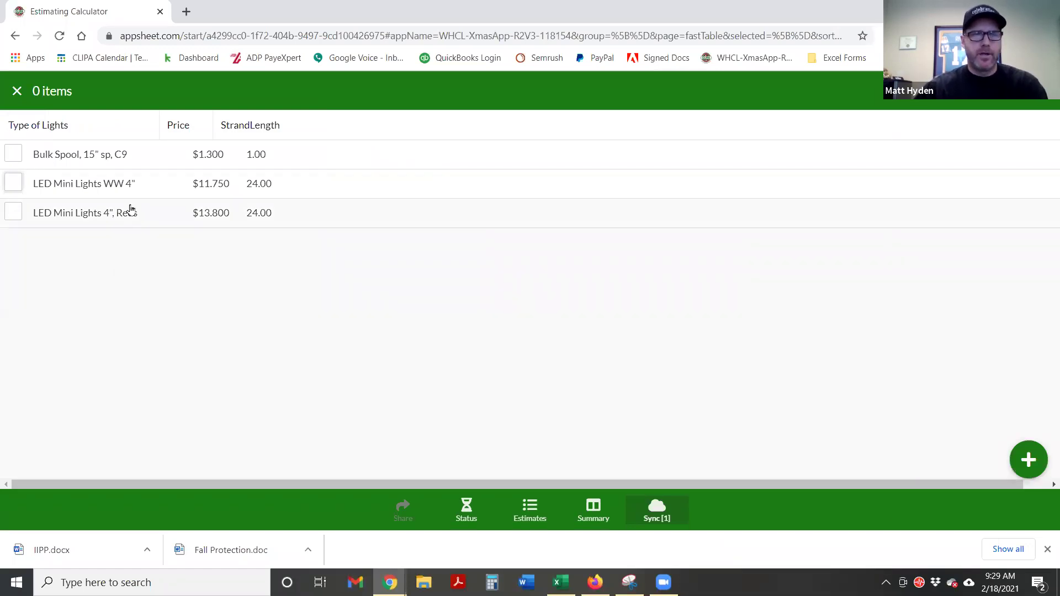
Go from Estimates via Lights & Garlands to the Wreaths list and start a new wreath
click(529, 511)
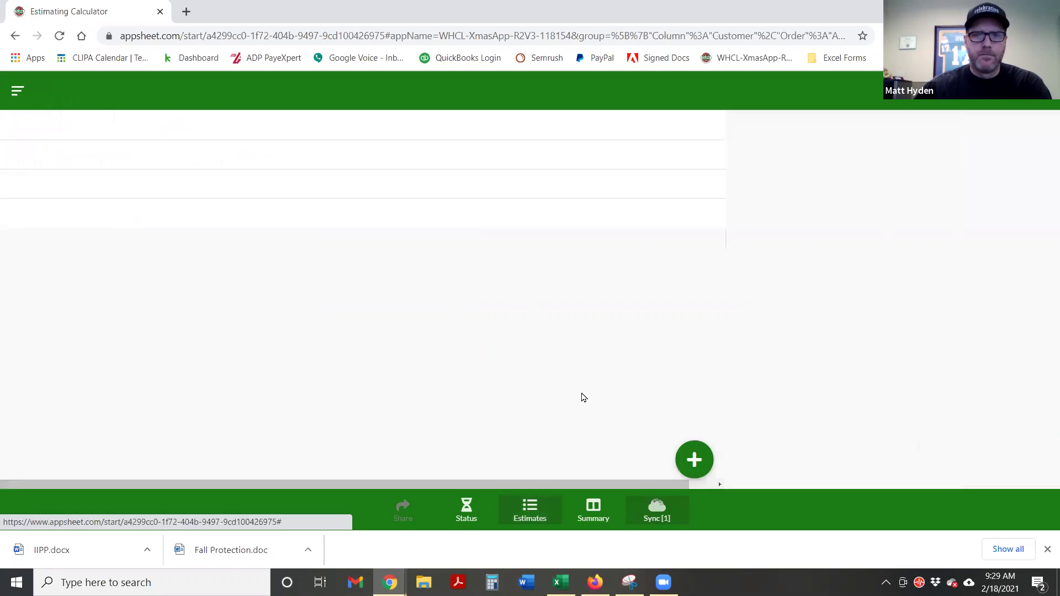
click(12, 91)
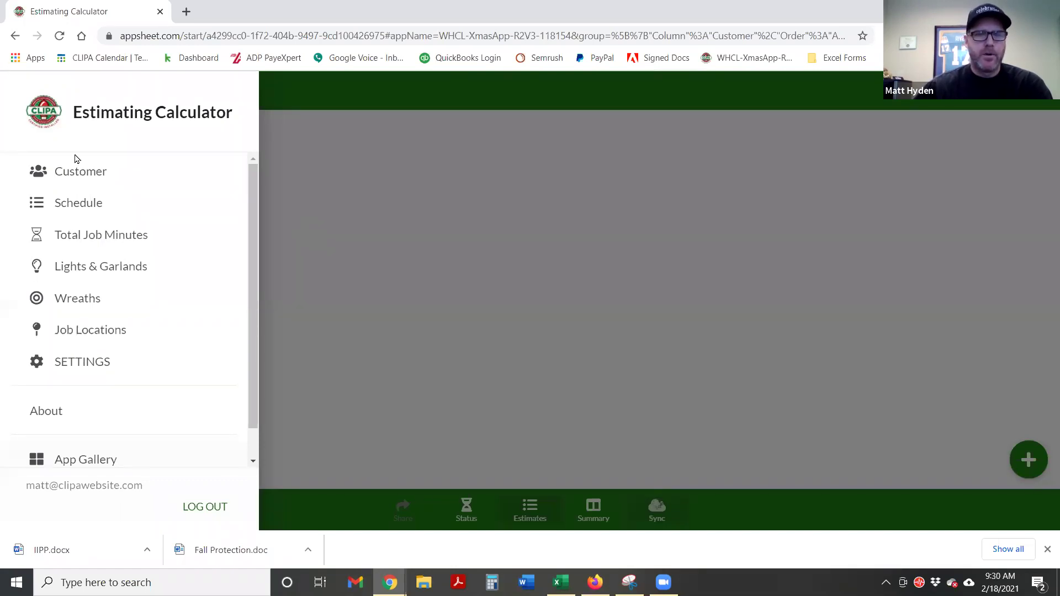
click(77, 268)
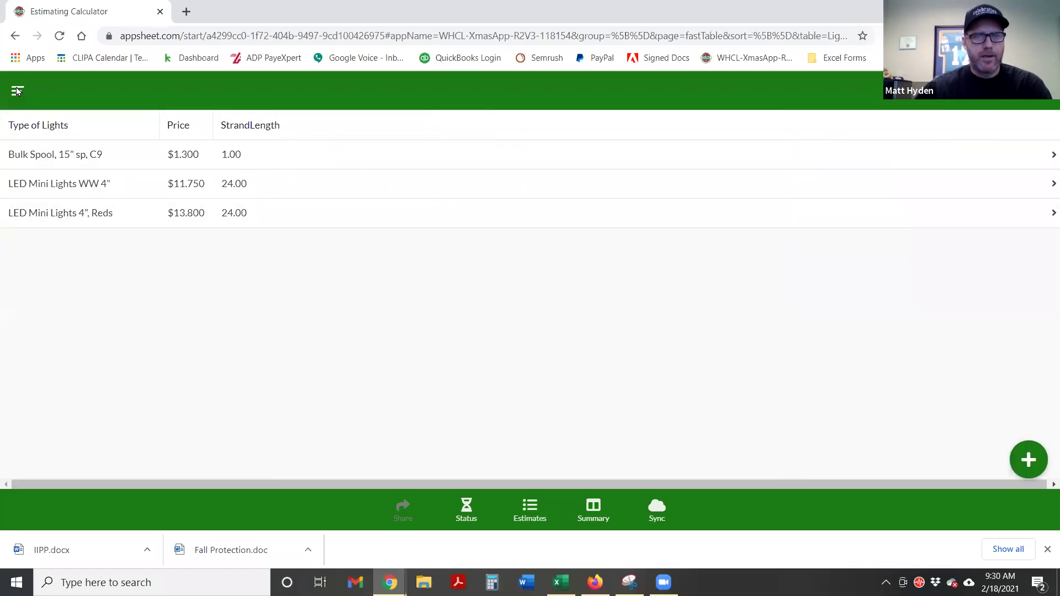
click(17, 91)
click(92, 301)
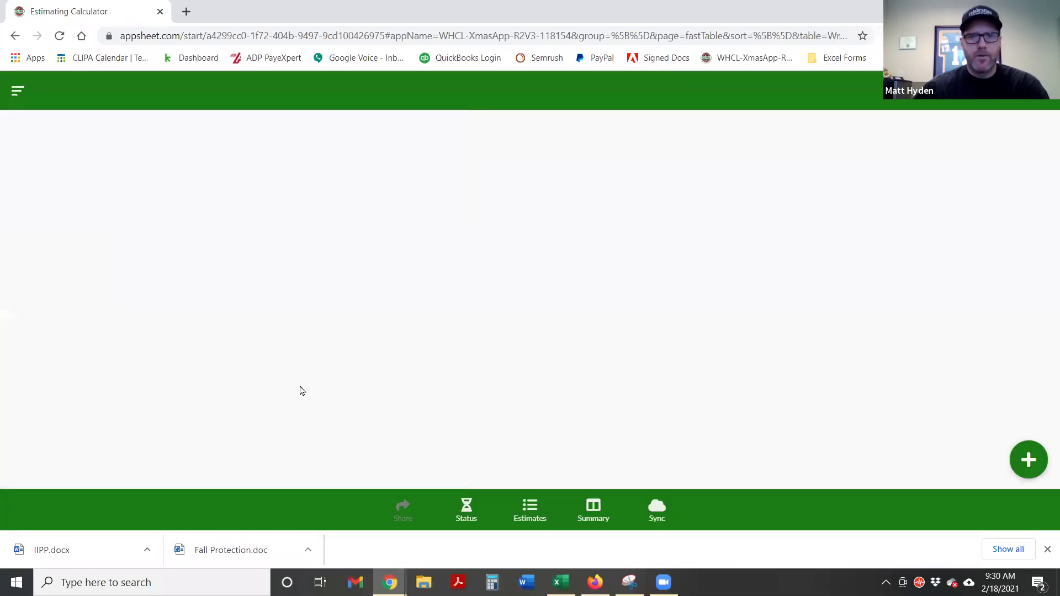
click(1029, 467)
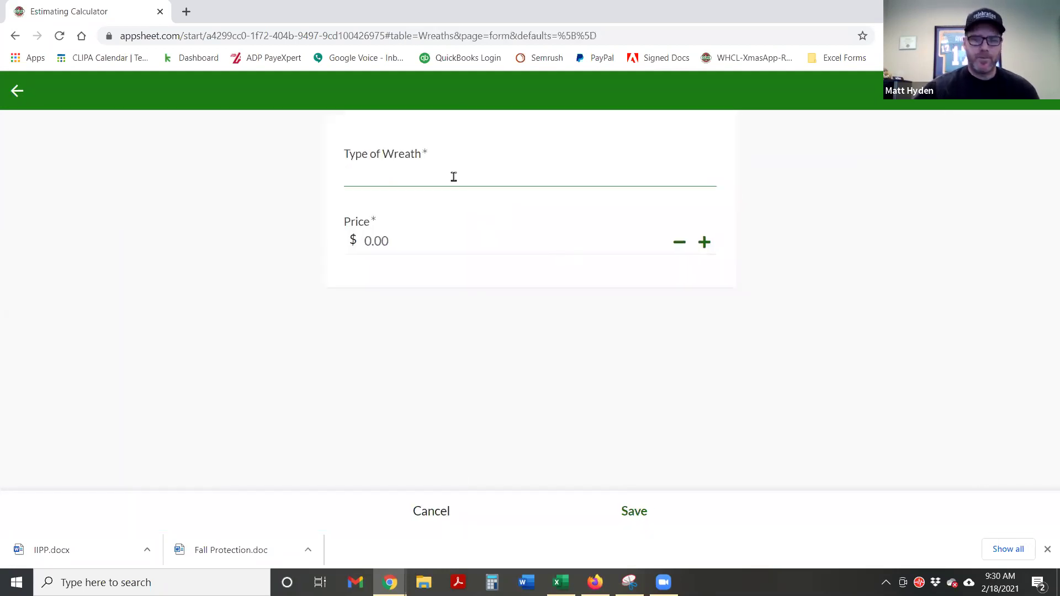
Add a 36" Wreath priced $55.20 and save it
text(36)
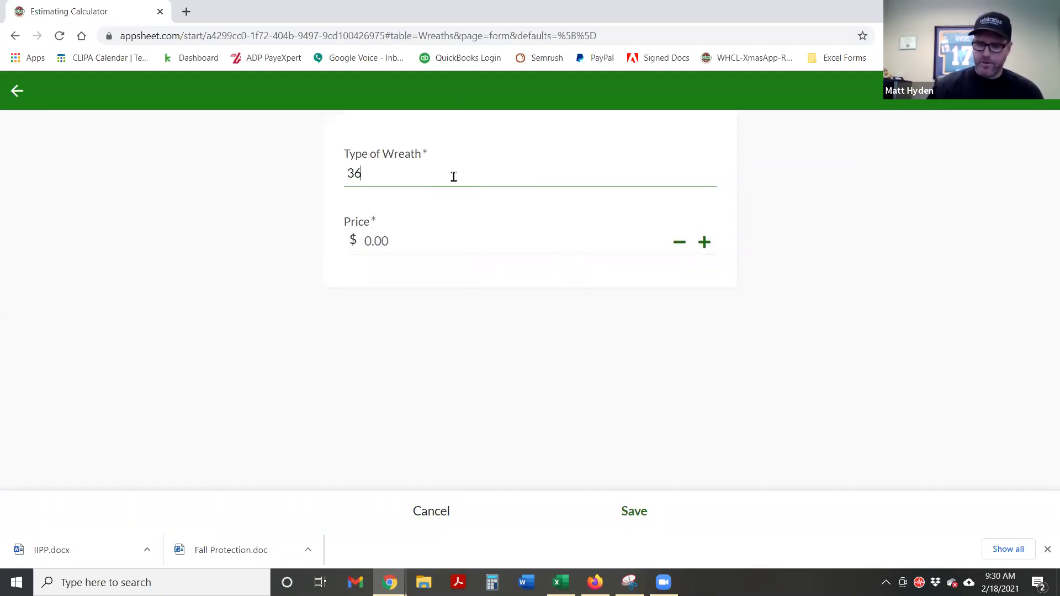
text(" Wreath)
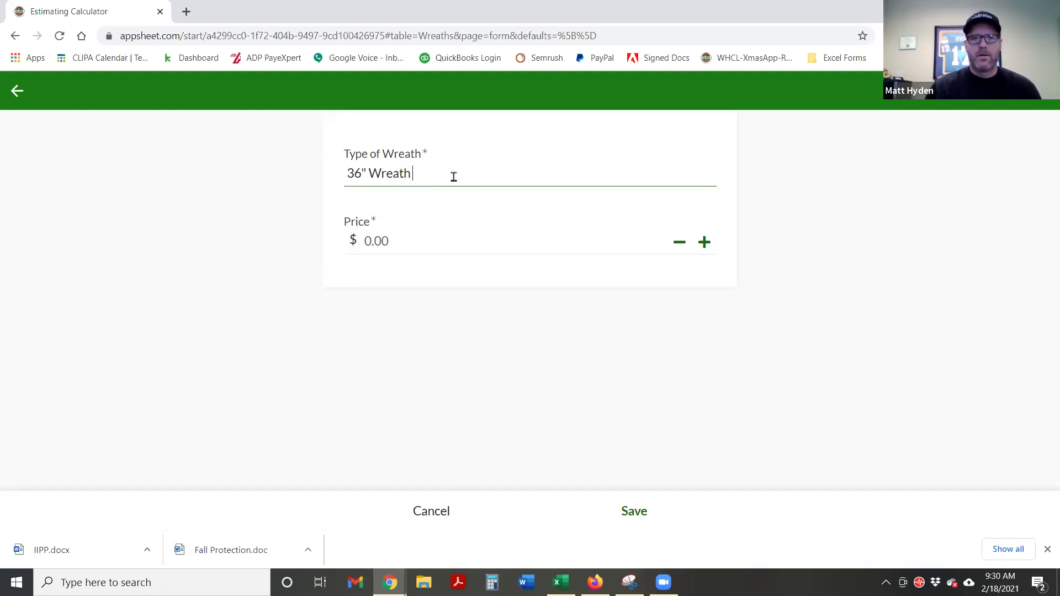
key(Tab)
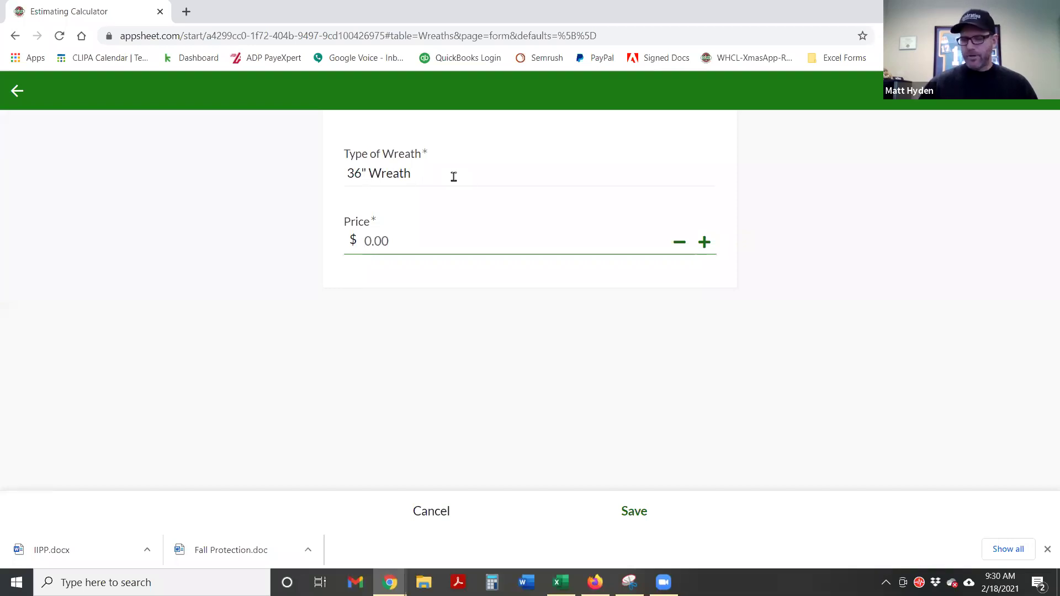
text(55.20)
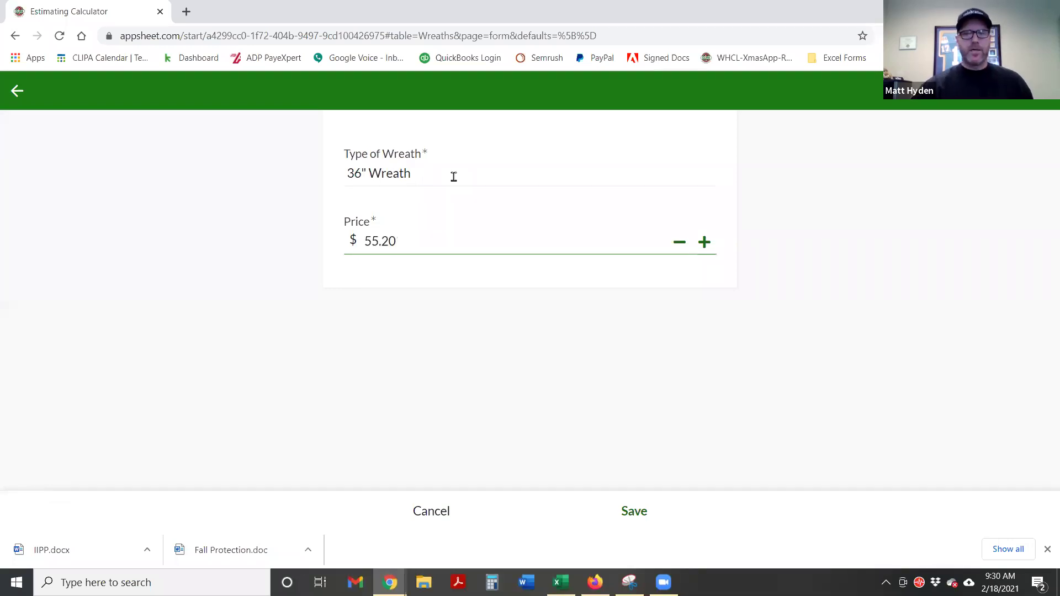
click(288, 271)
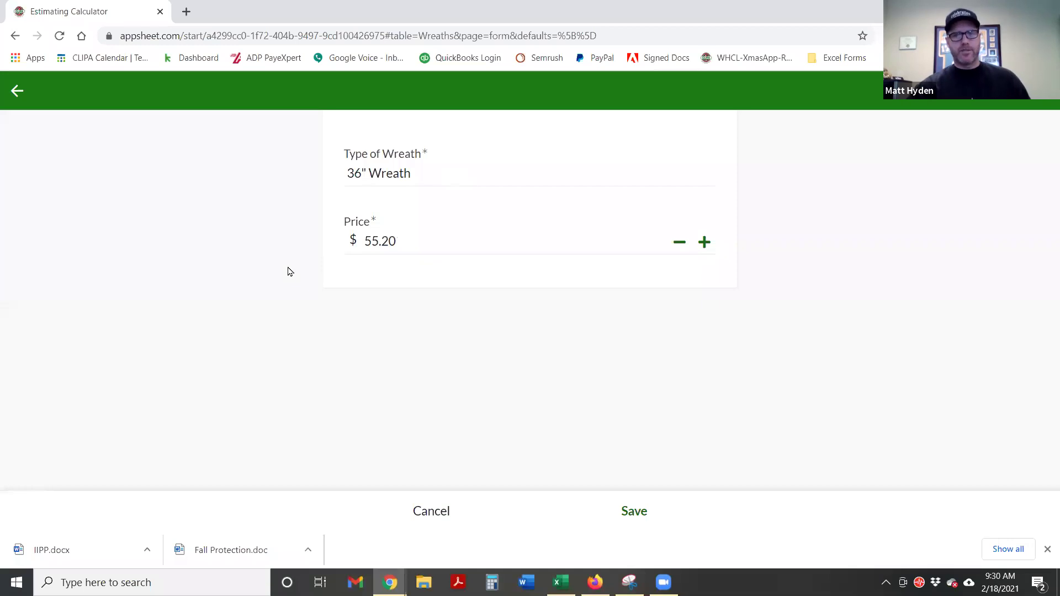
click(640, 517)
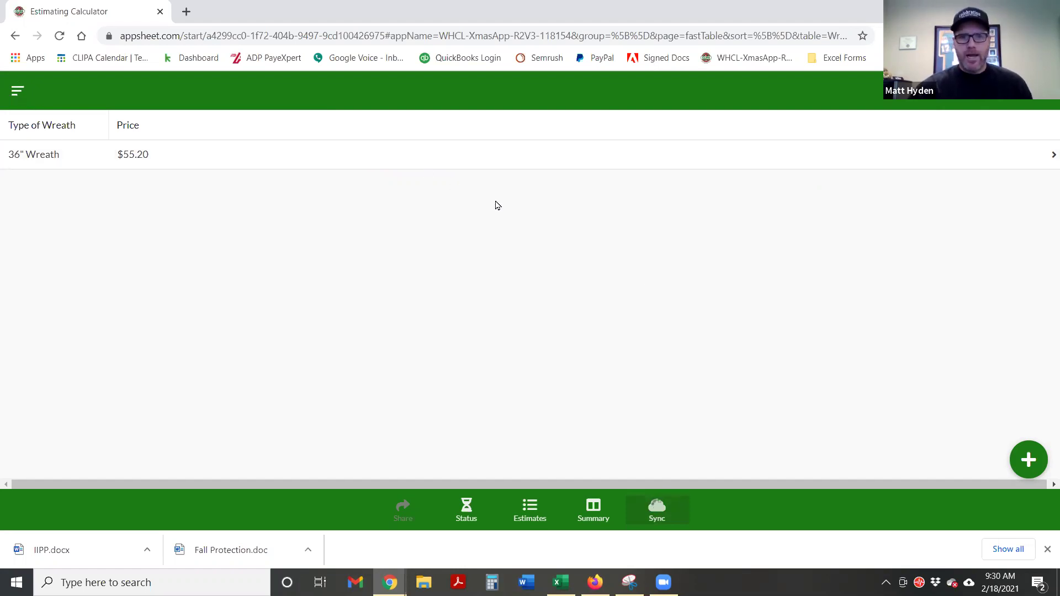
Review the 36" Wreath record, then return to Estimates and start a new estimate
click(514, 152)
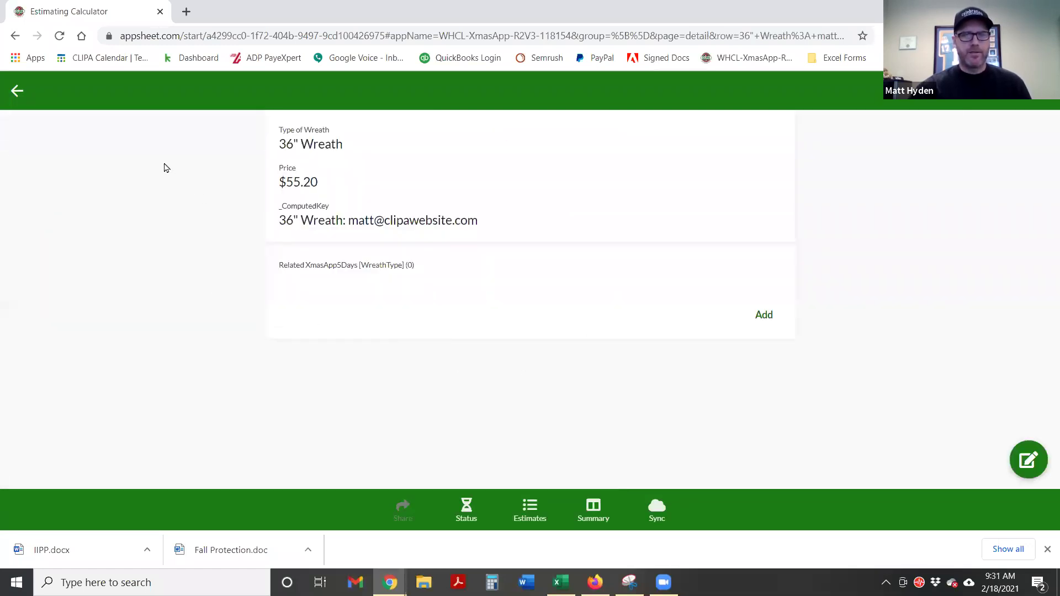
click(17, 92)
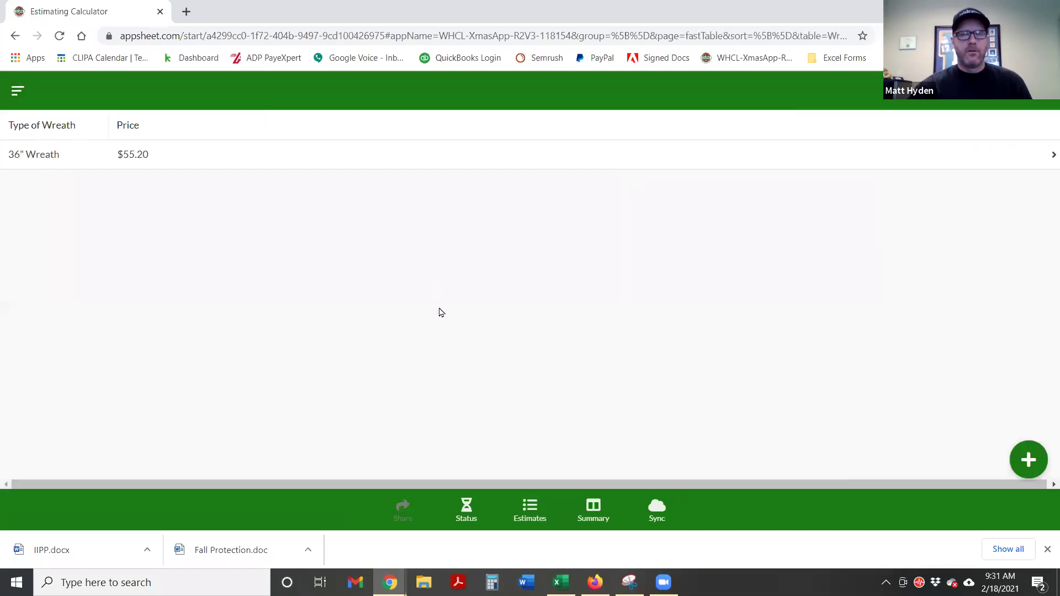
click(530, 509)
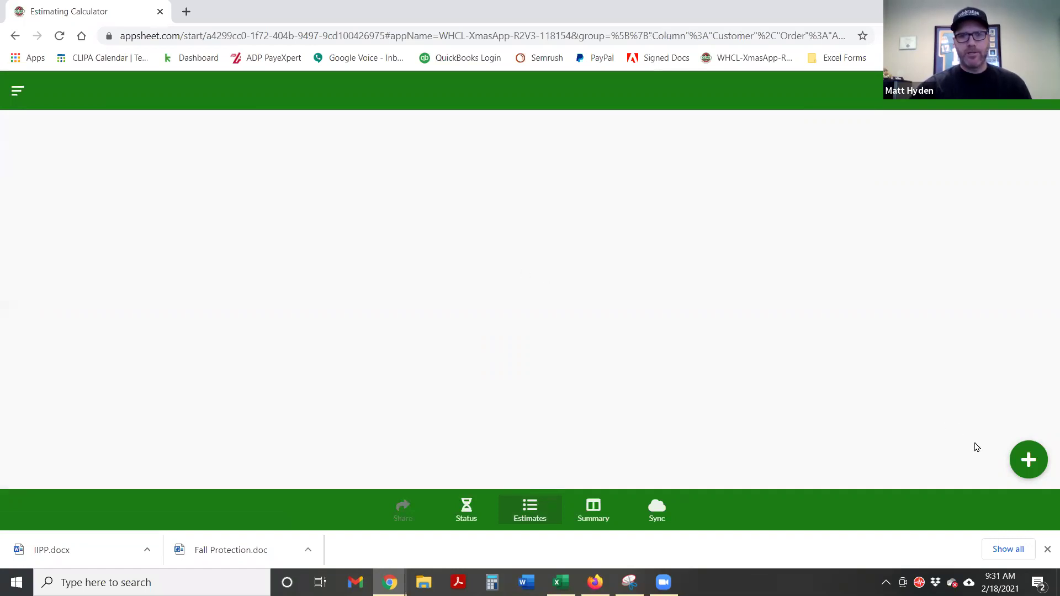
click(1029, 459)
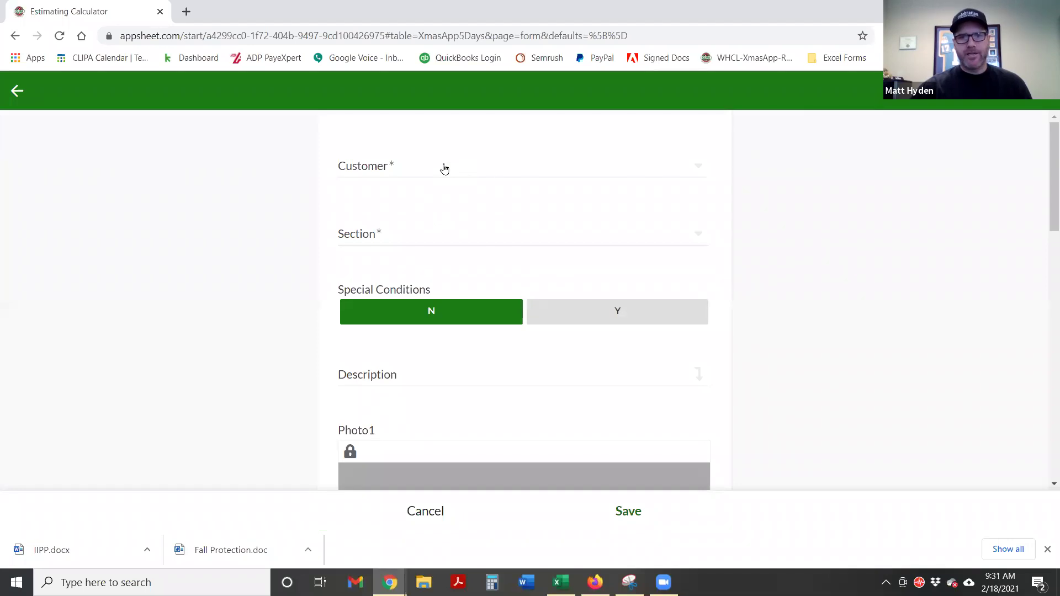
Create a new customer from the estimate's Customer field and enter the customer's name
click(444, 168)
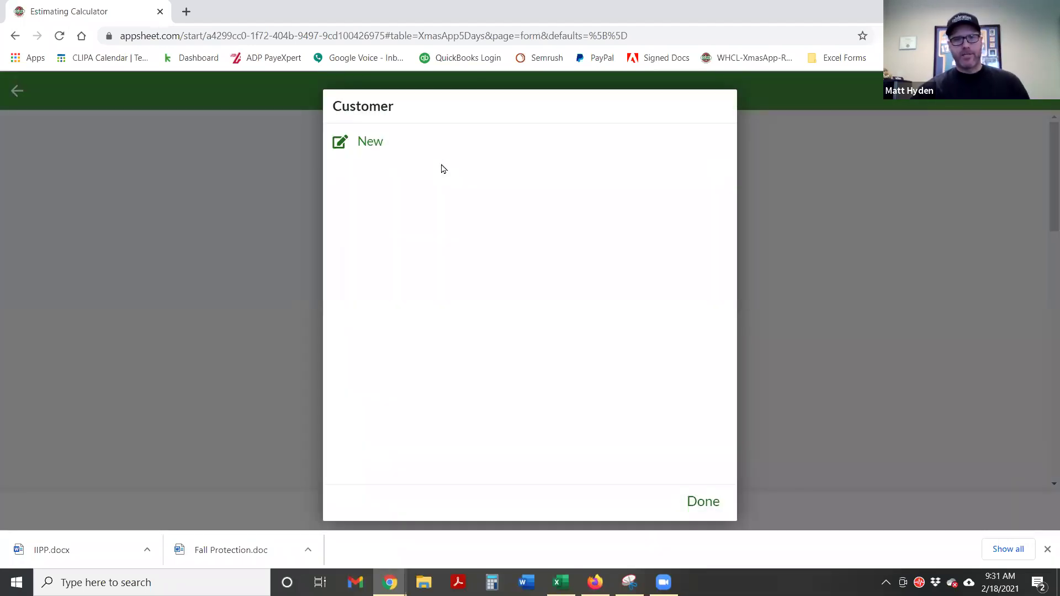
click(370, 142)
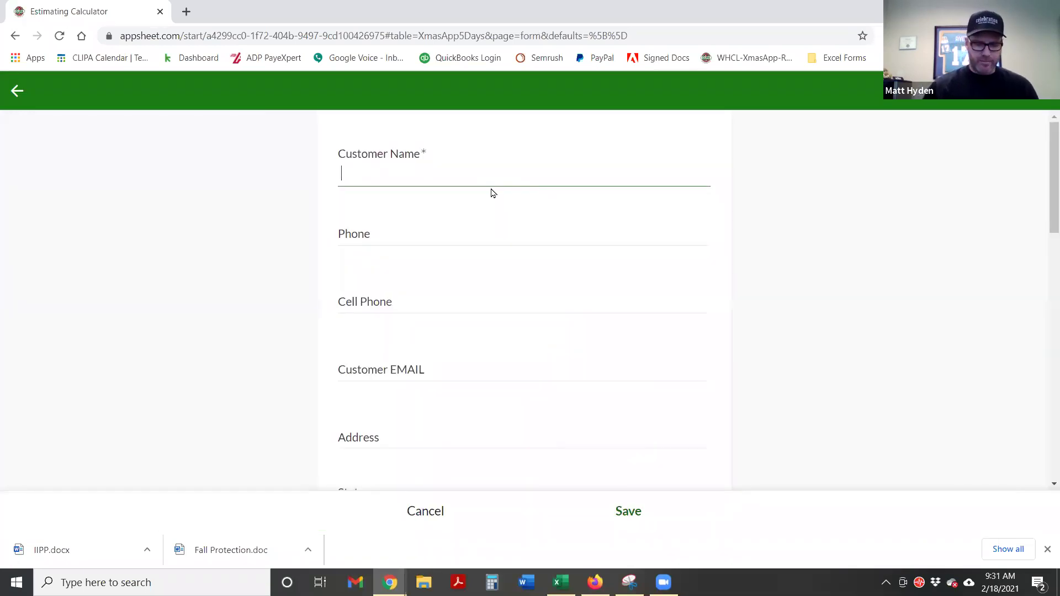
text(jon Smith)
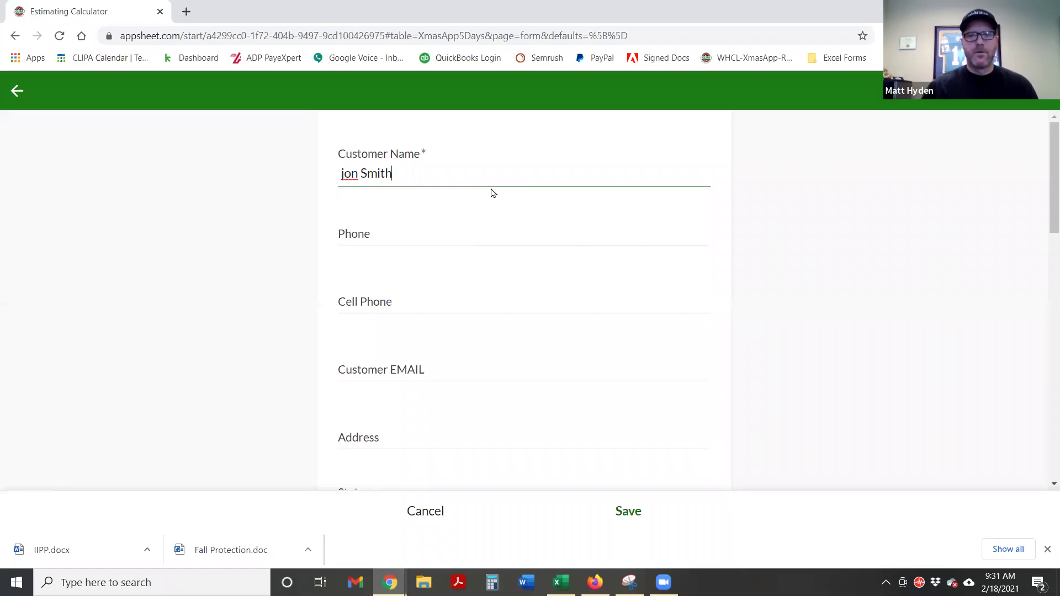
key(Tab)
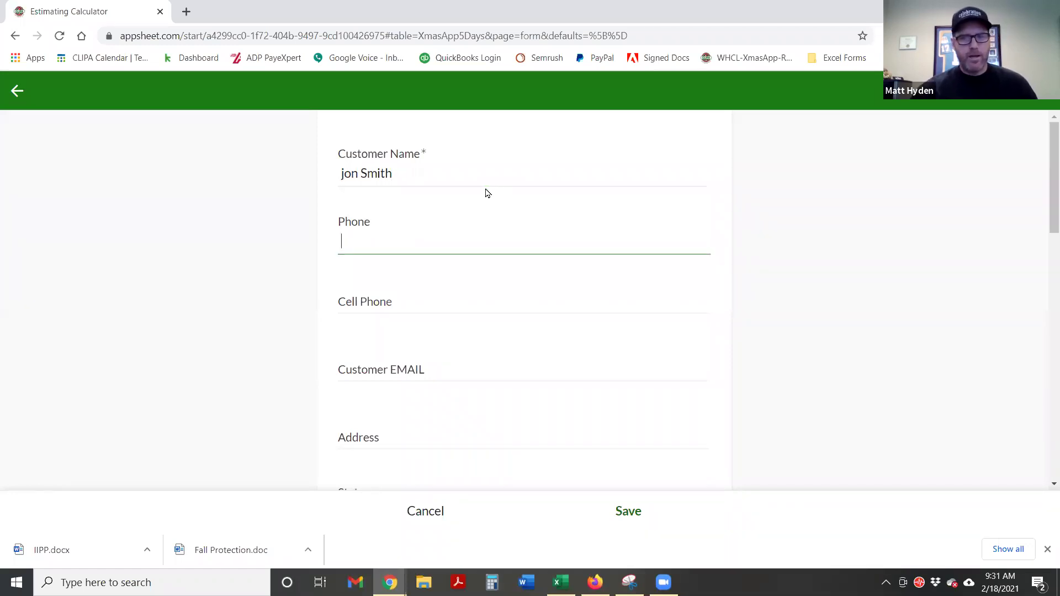
Move to the customer email field, dismiss autofill suggestions, and leave the customer form
scroll(525, 248, down, 1)
click(416, 302)
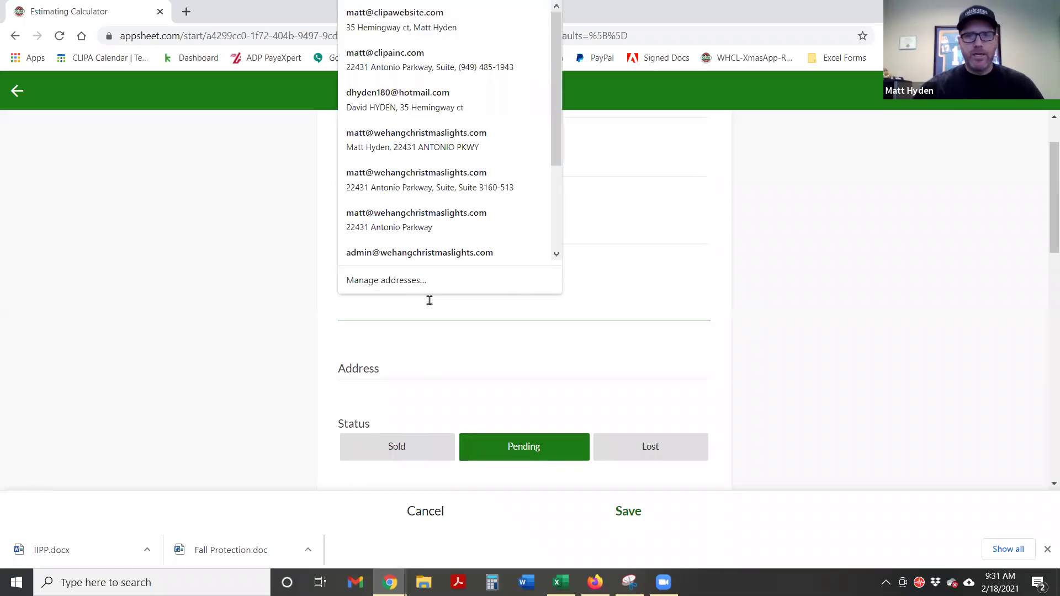
click(218, 257)
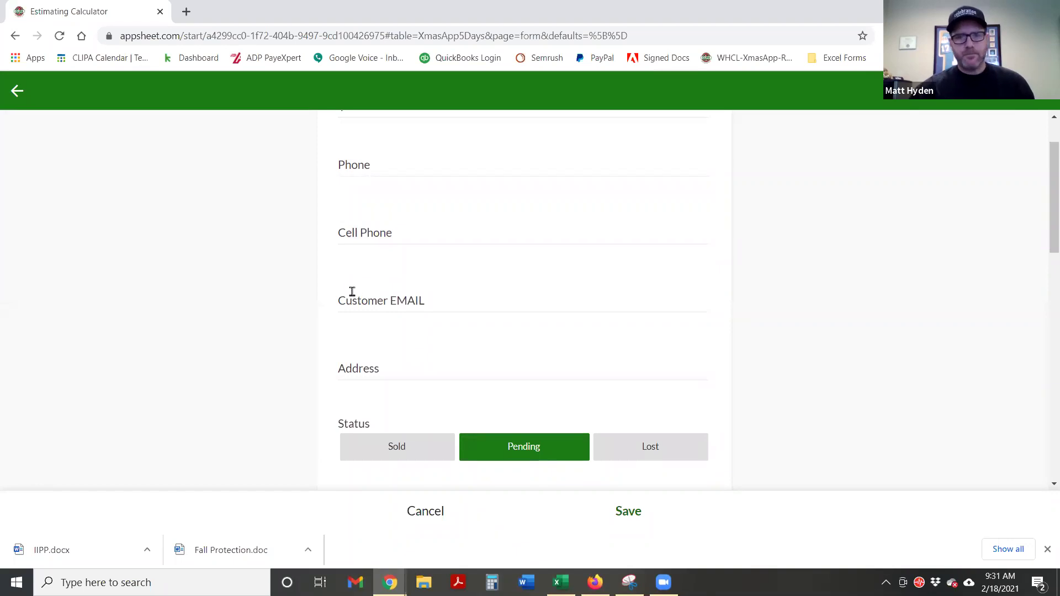
scroll(356, 293, down, 1)
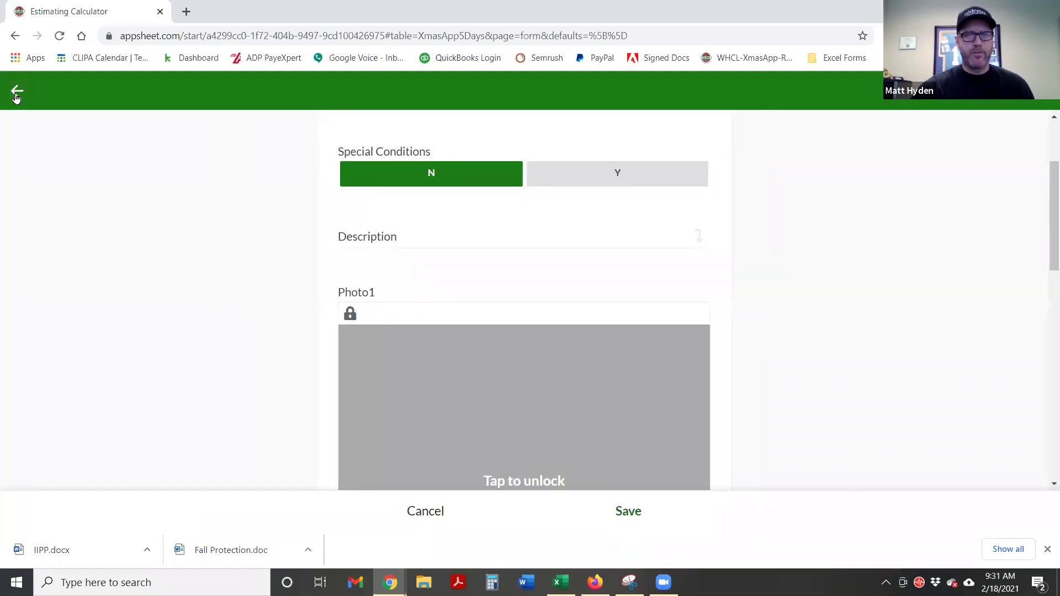
click(16, 94)
View the Job Locations map, return to Estimates, and start another new estimate
click(16, 93)
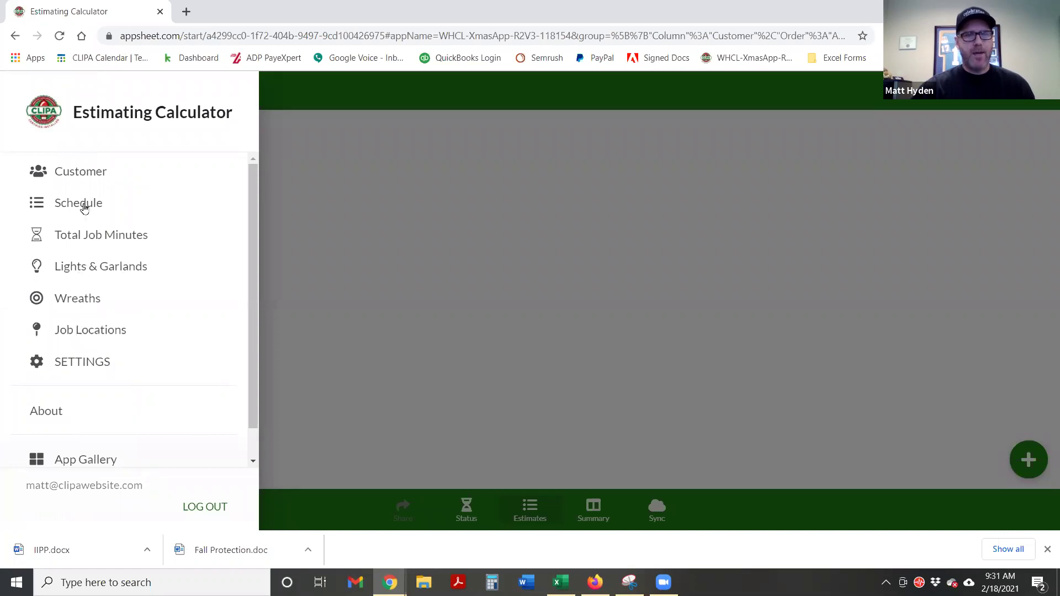
click(101, 330)
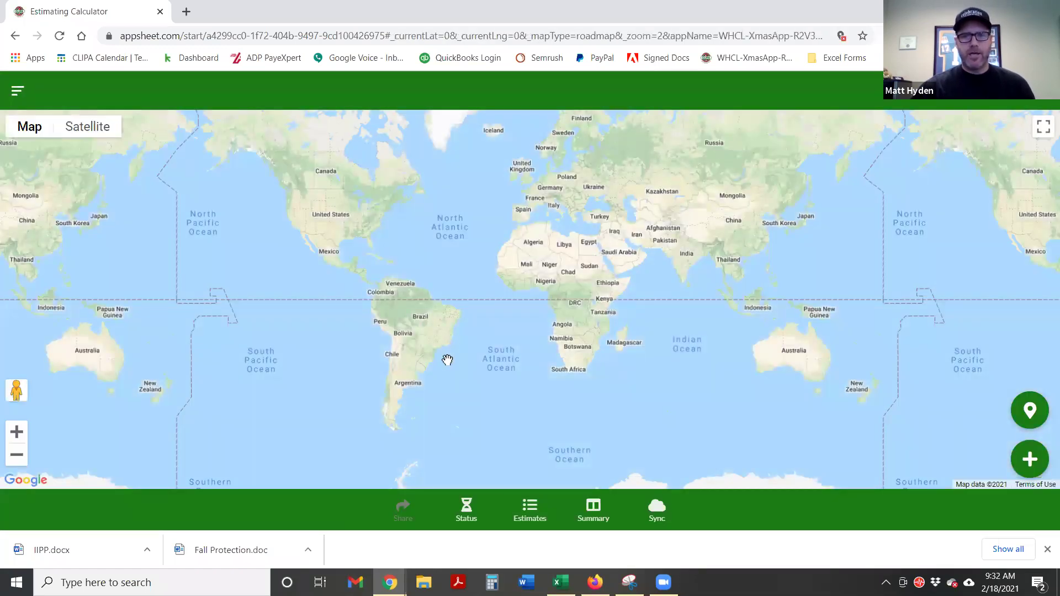
click(15, 92)
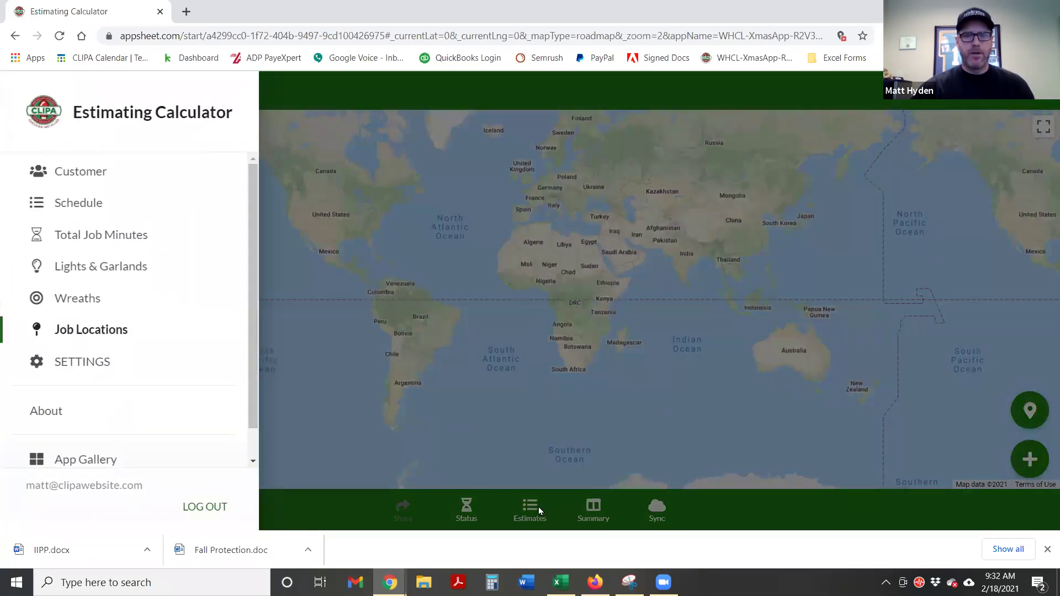
click(529, 515)
click(529, 515)
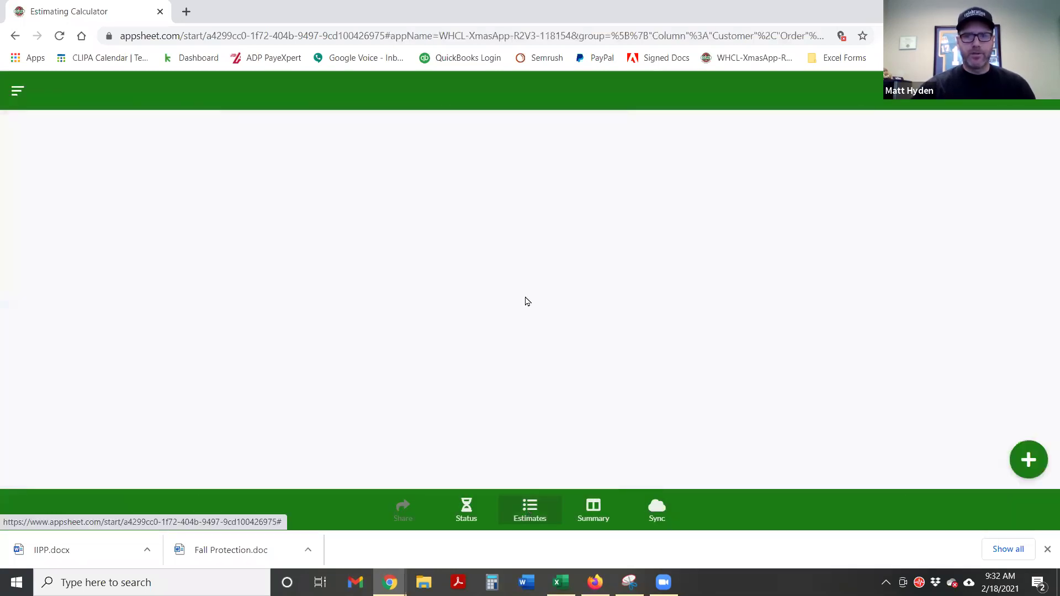
click(1028, 460)
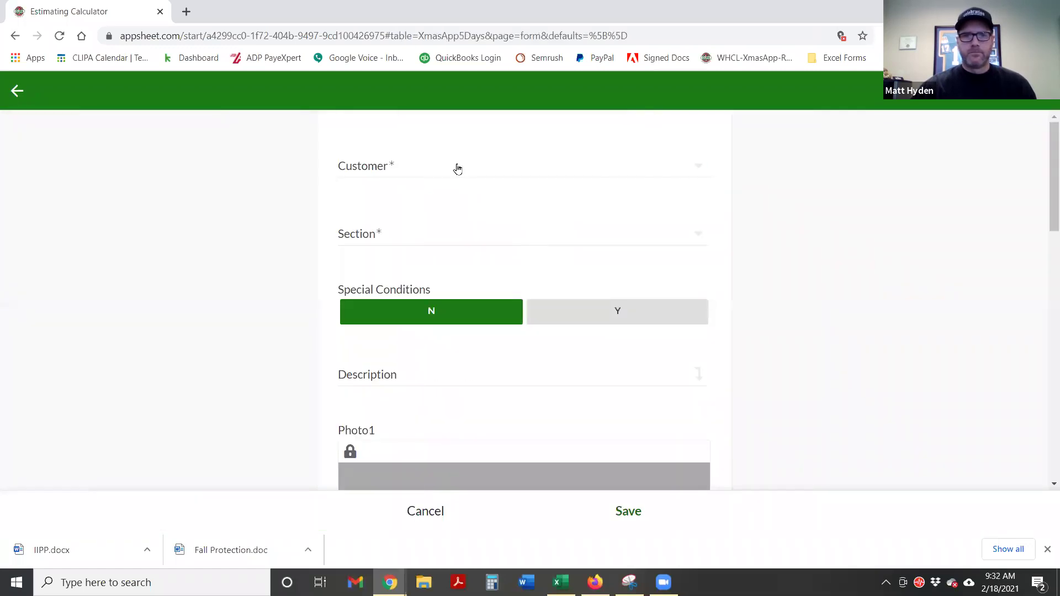
Create a new customer on the estimate and enter the customer's name
click(456, 166)
click(377, 152)
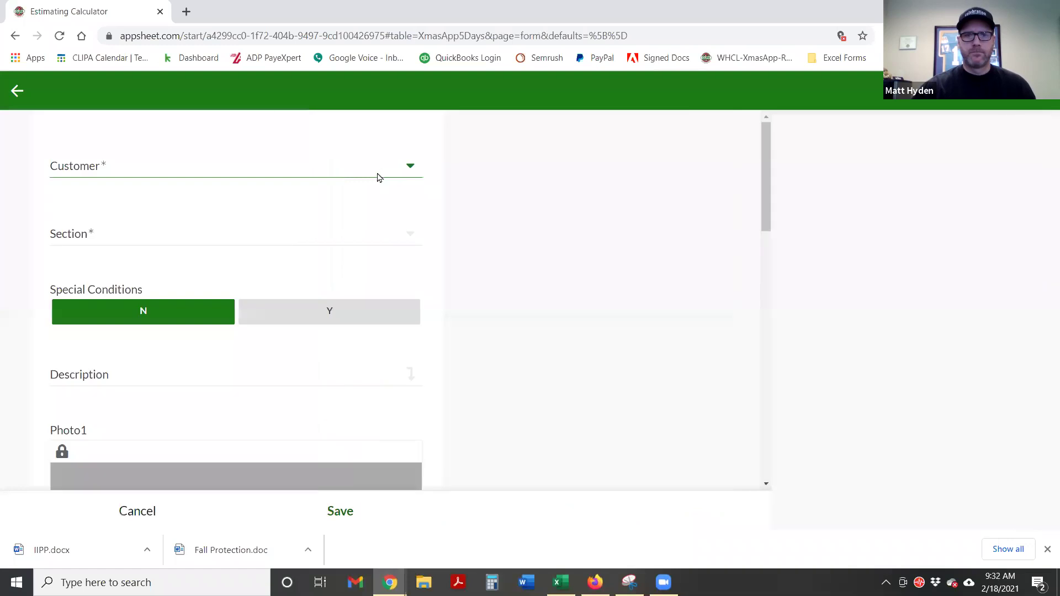
click(426, 167)
text(Jon Smit)
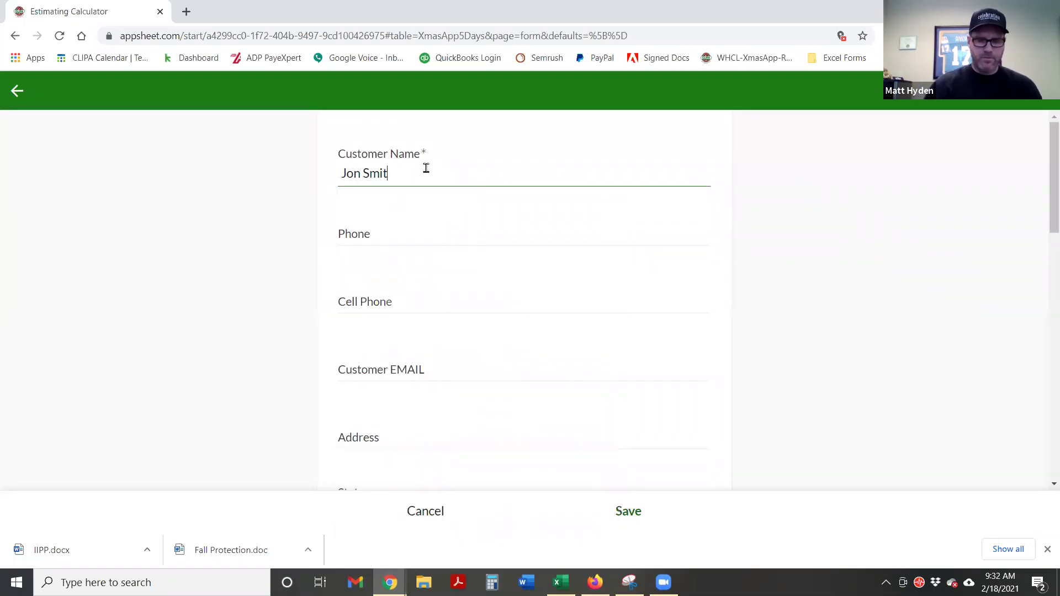
key(Tab)
key(Tab)
key(Tab)
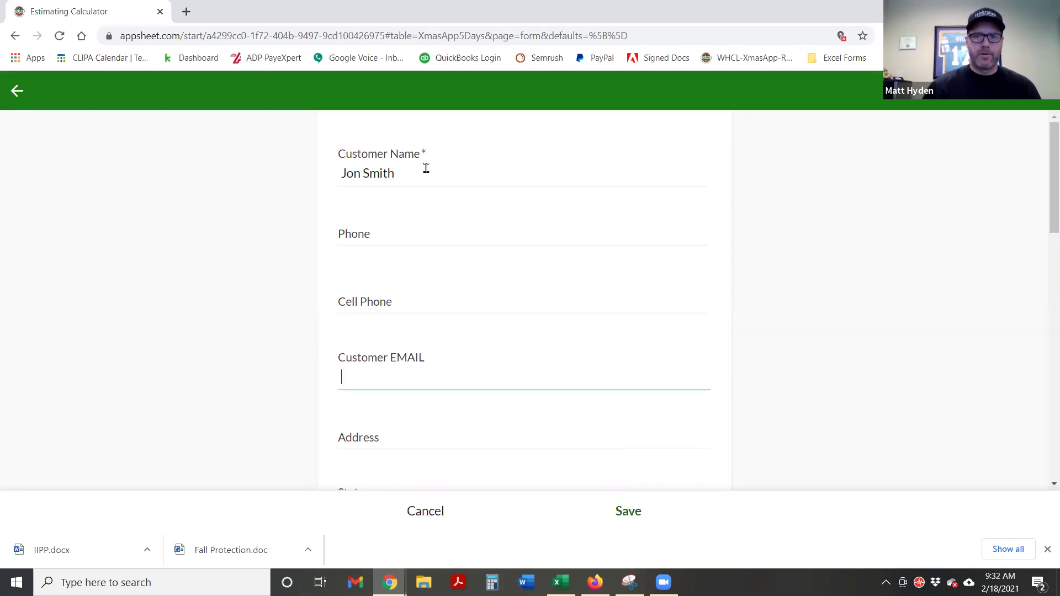
key(Tab)
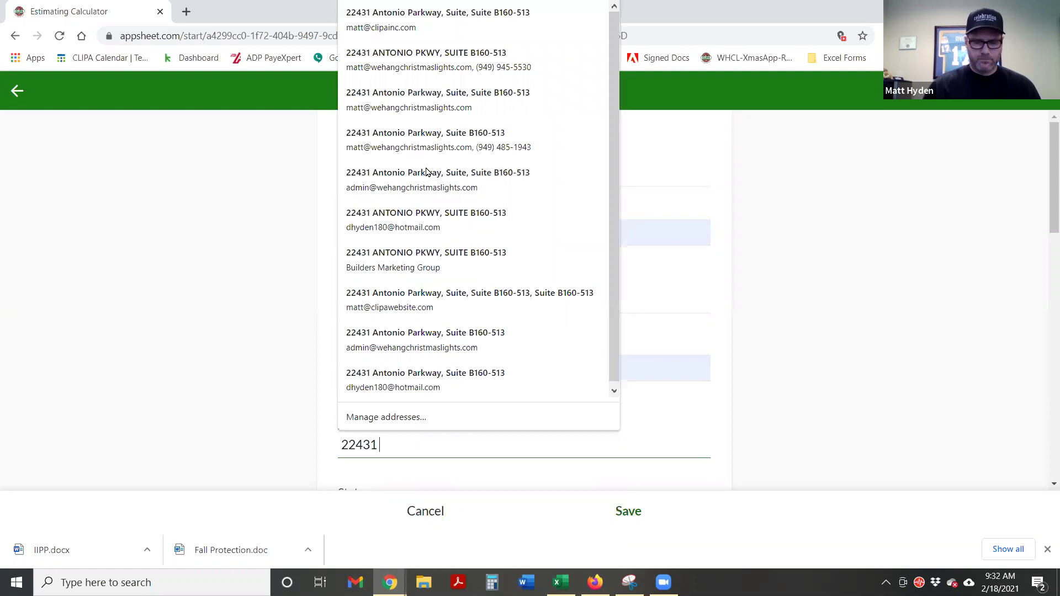
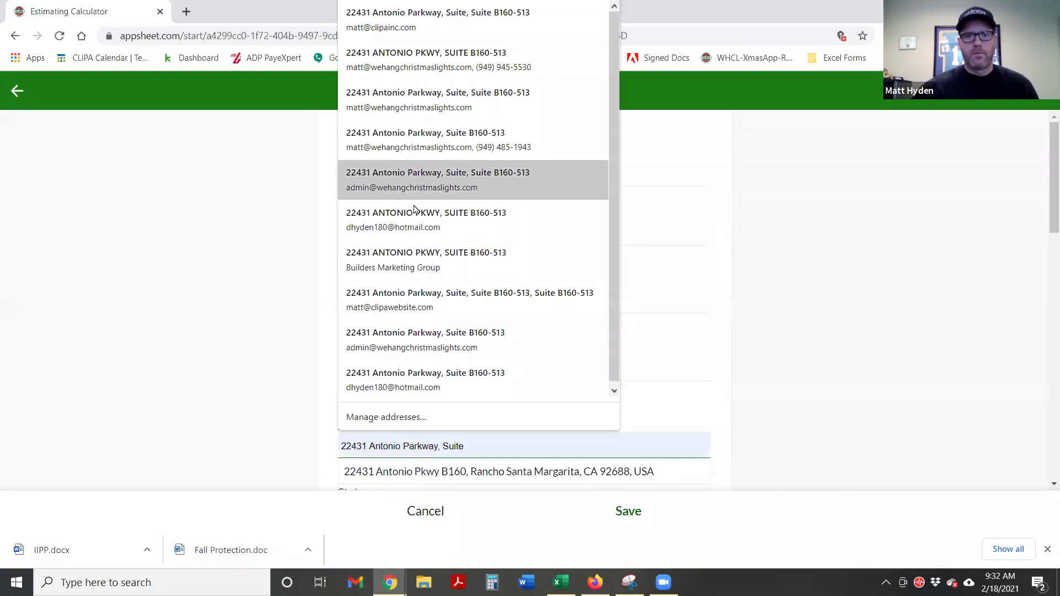
Fill in the customer's full street address with city from the autofill suggestion
click(406, 215)
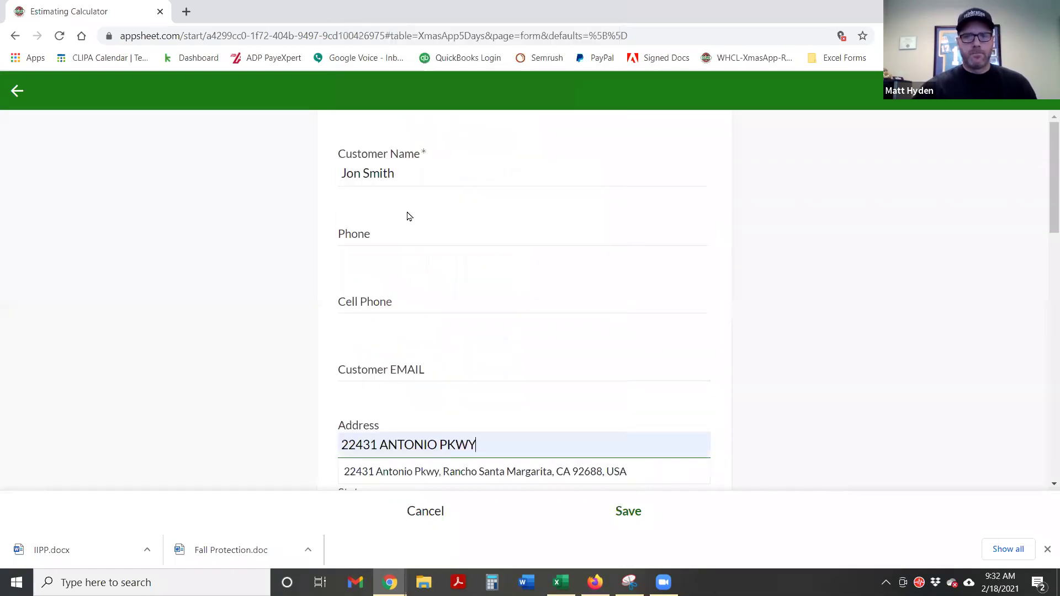
scroll(221, 387, down, 1)
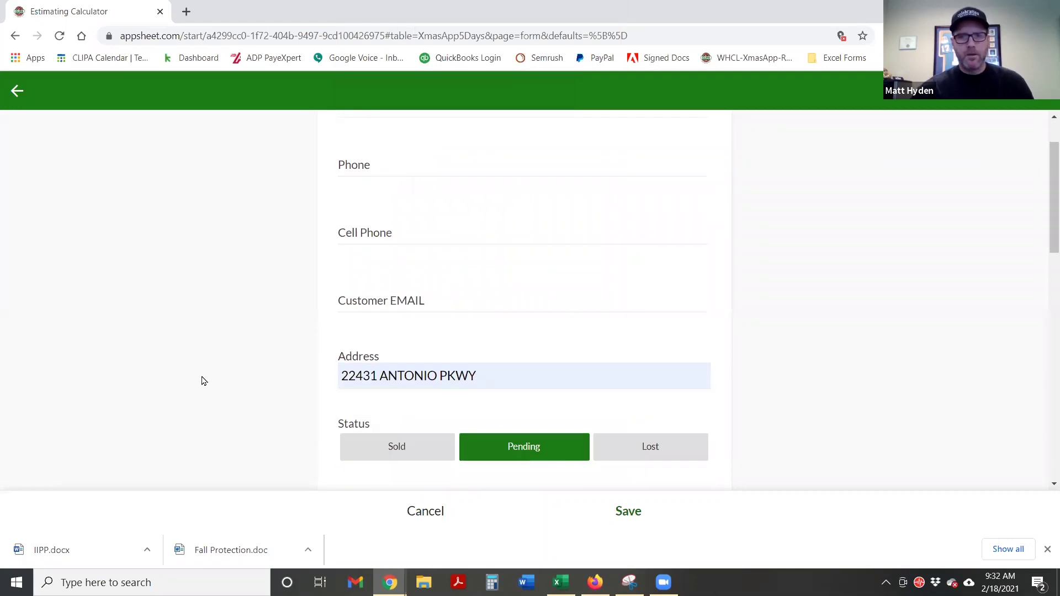
click(495, 372)
click(514, 403)
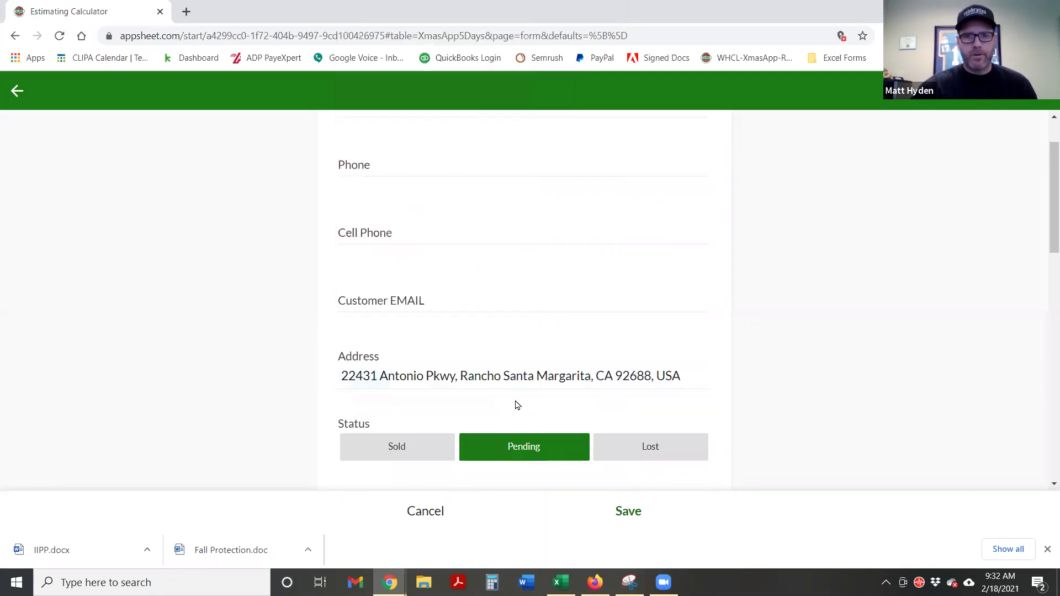
scroll(811, 402, down, 2)
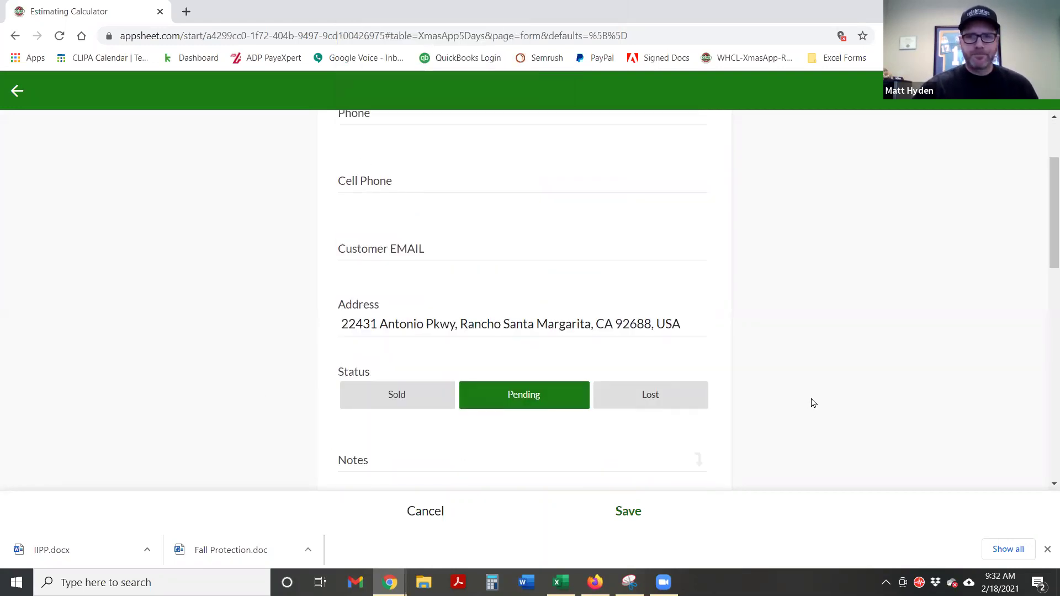
scroll(686, 465, down, 4)
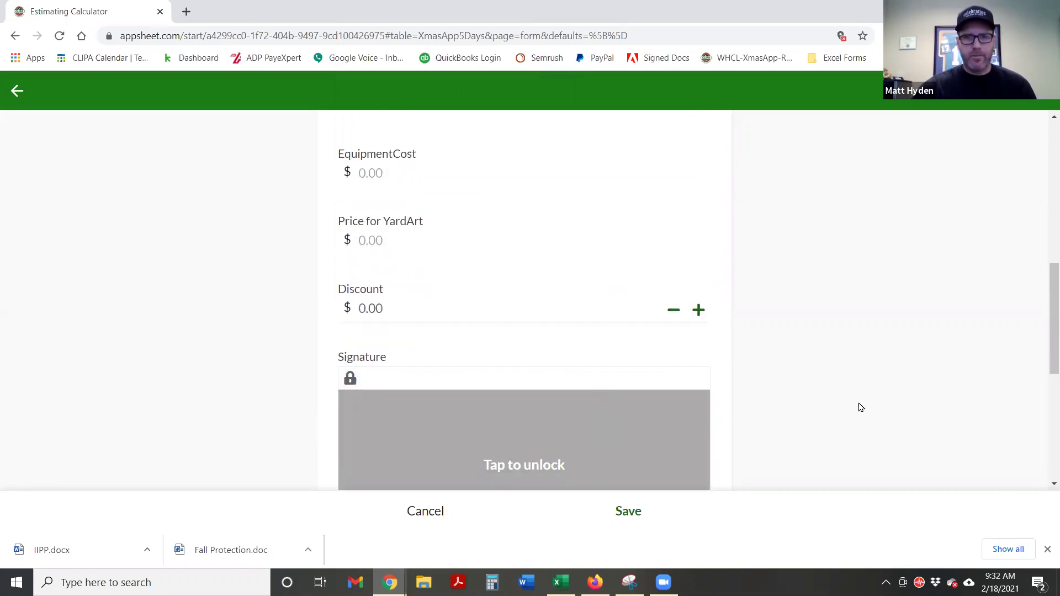
scroll(859, 407, down, 2)
scroll(718, 458, up, 10)
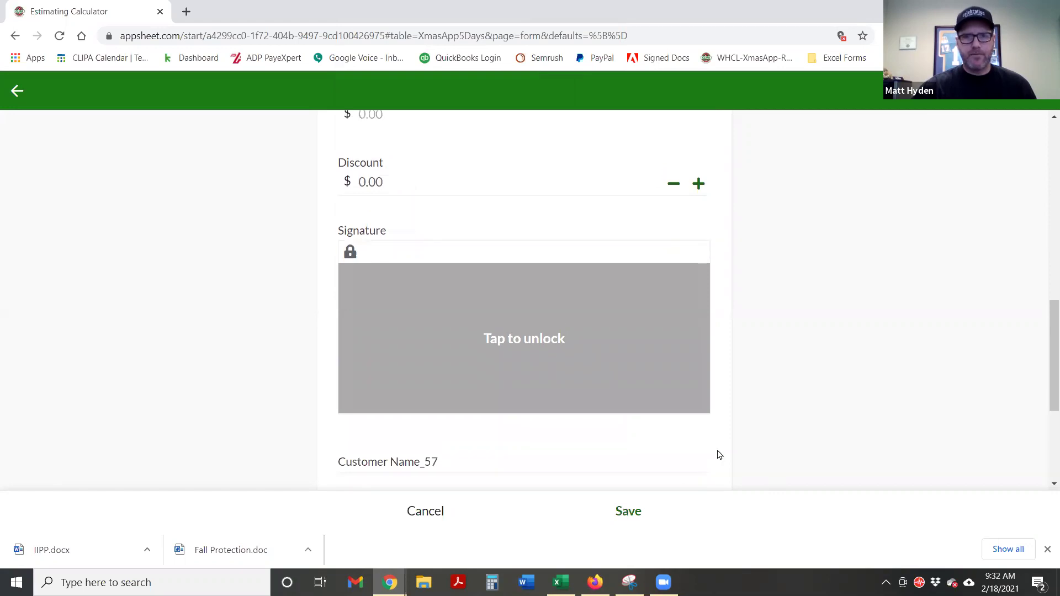
Save the customer onto the estimate, then cancel the estimate
click(623, 514)
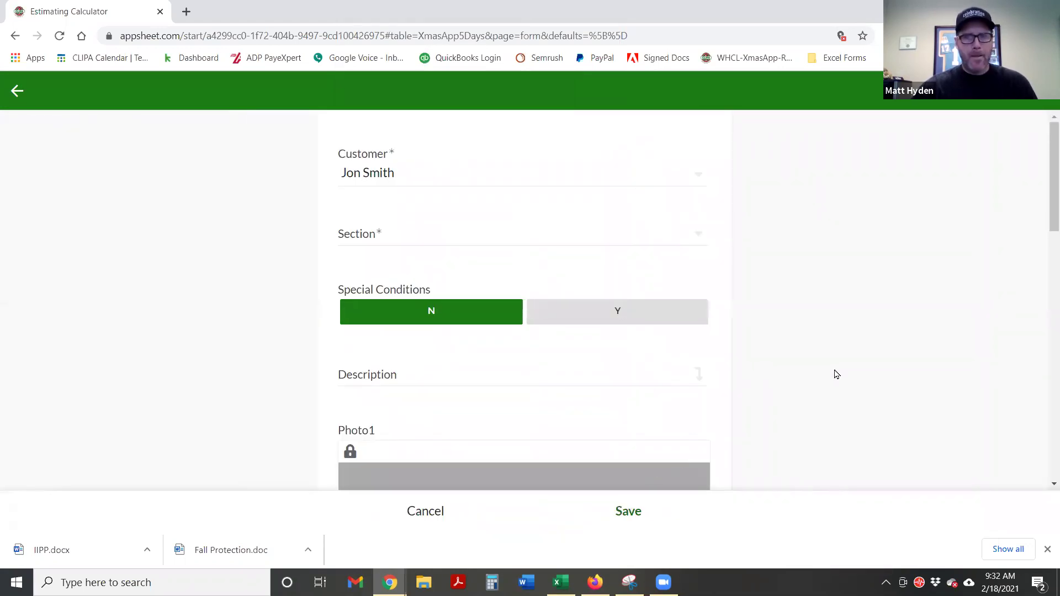
scroll(770, 407, down, 2)
scroll(771, 407, down, 3)
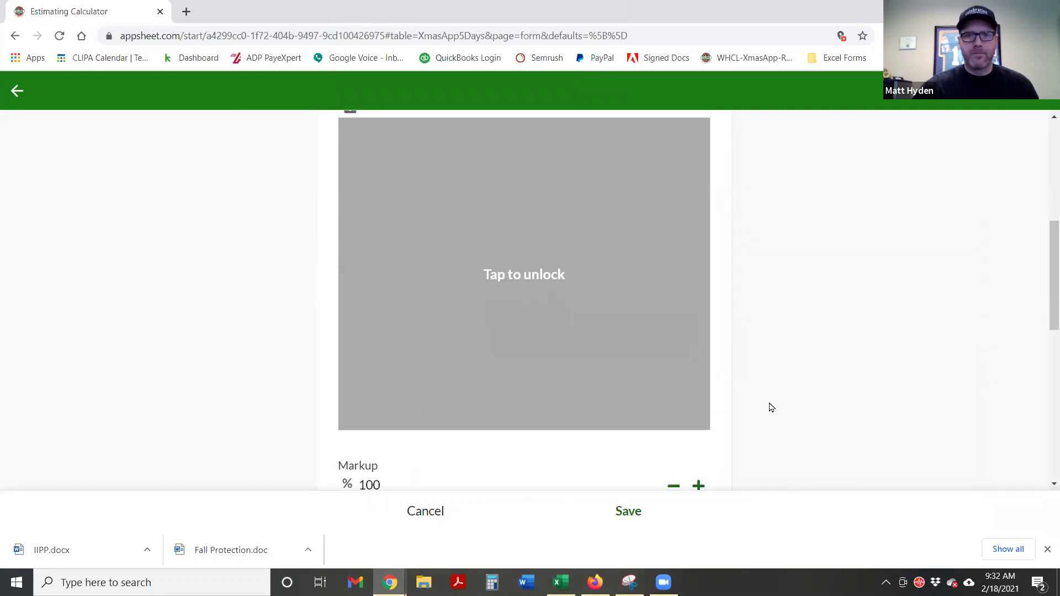
scroll(767, 403, up, 5)
click(423, 518)
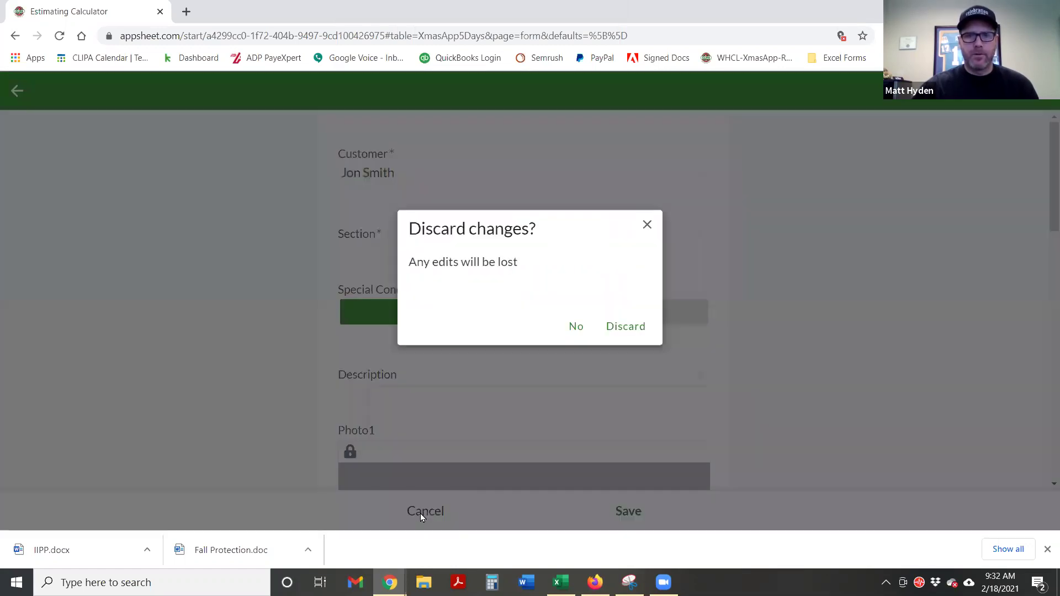
Discard the unsaved estimate and start a new record from the Customer list
click(623, 330)
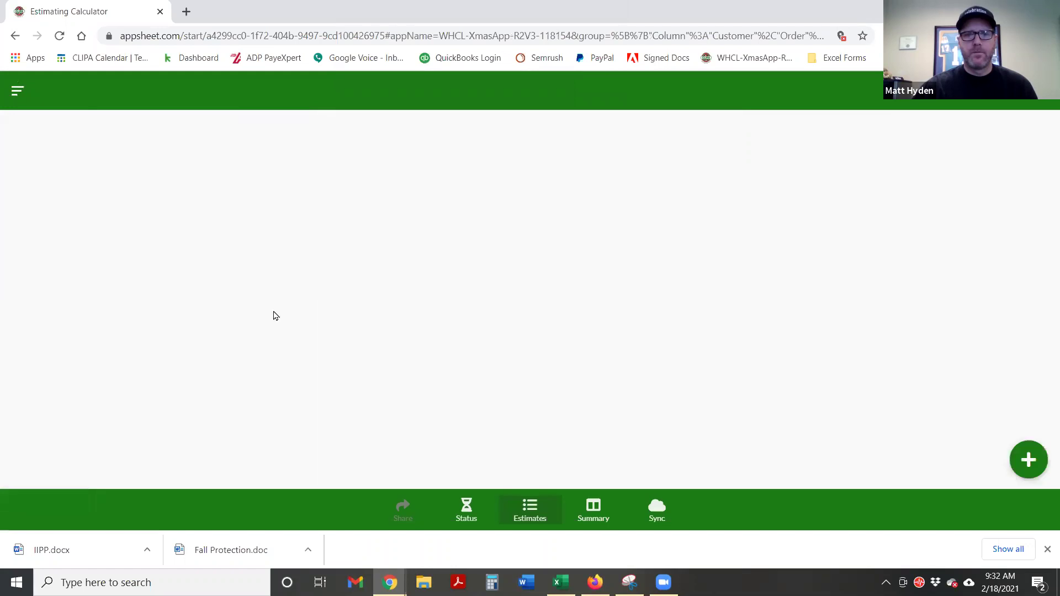
click(17, 92)
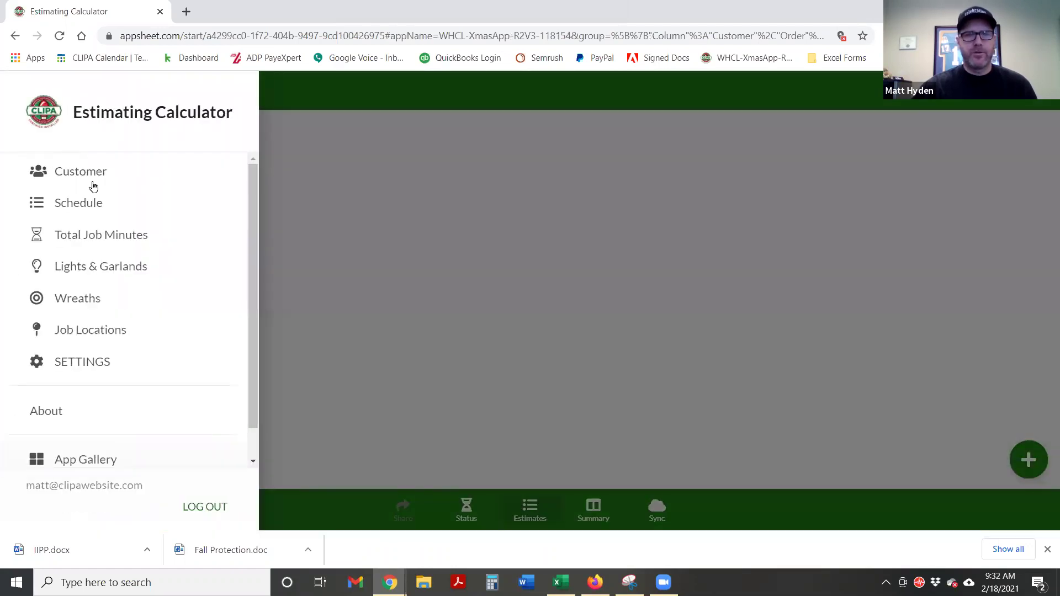
click(83, 176)
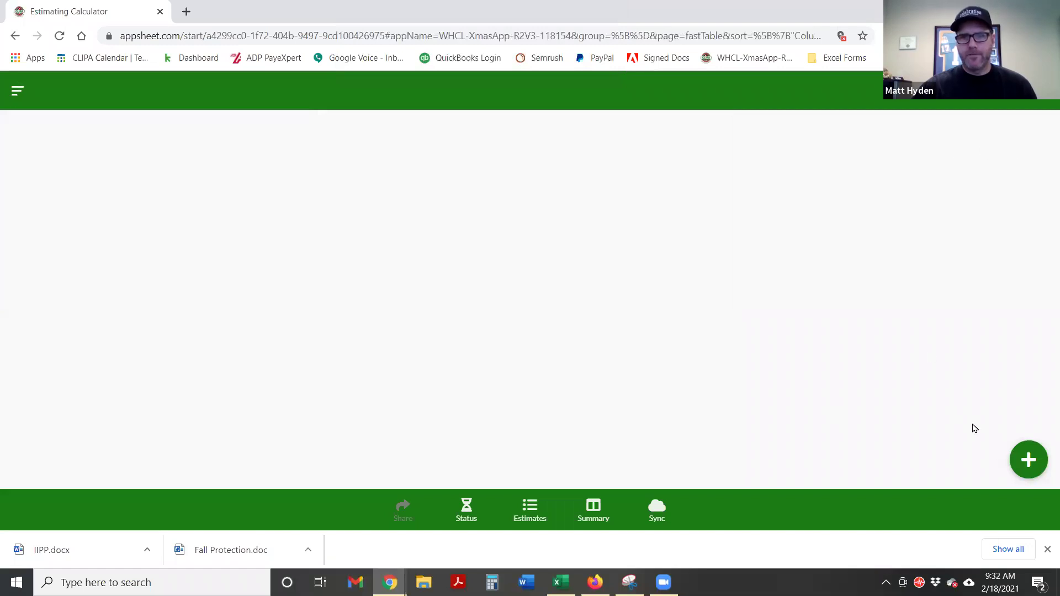
click(1020, 461)
Enter the customer's name, autofill address, phone and e-mail from the saved suggestion, and save
click(458, 170)
text(Jon Smith)
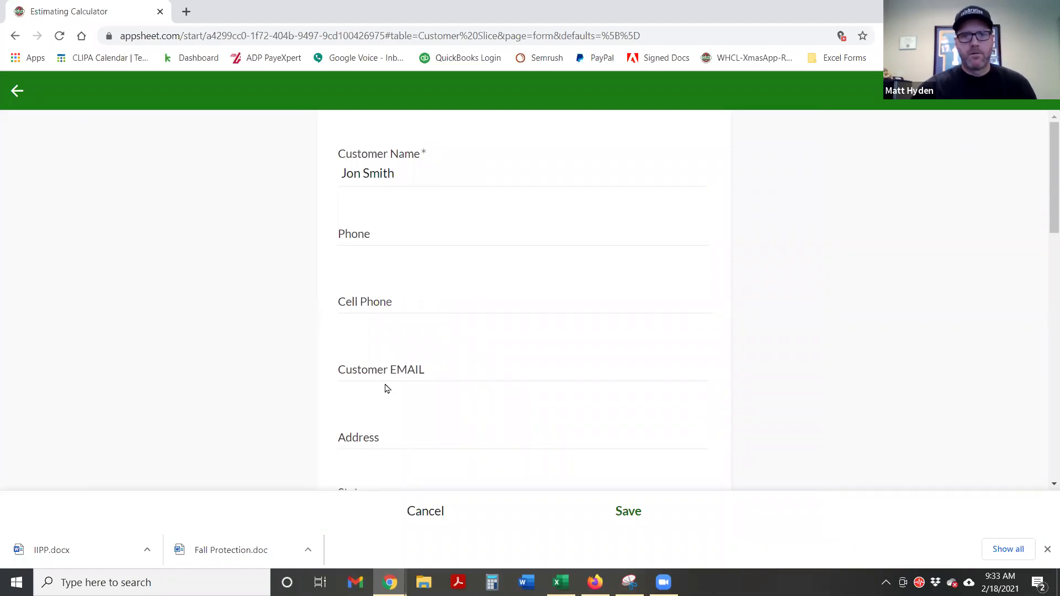
click(400, 436)
text(2243)
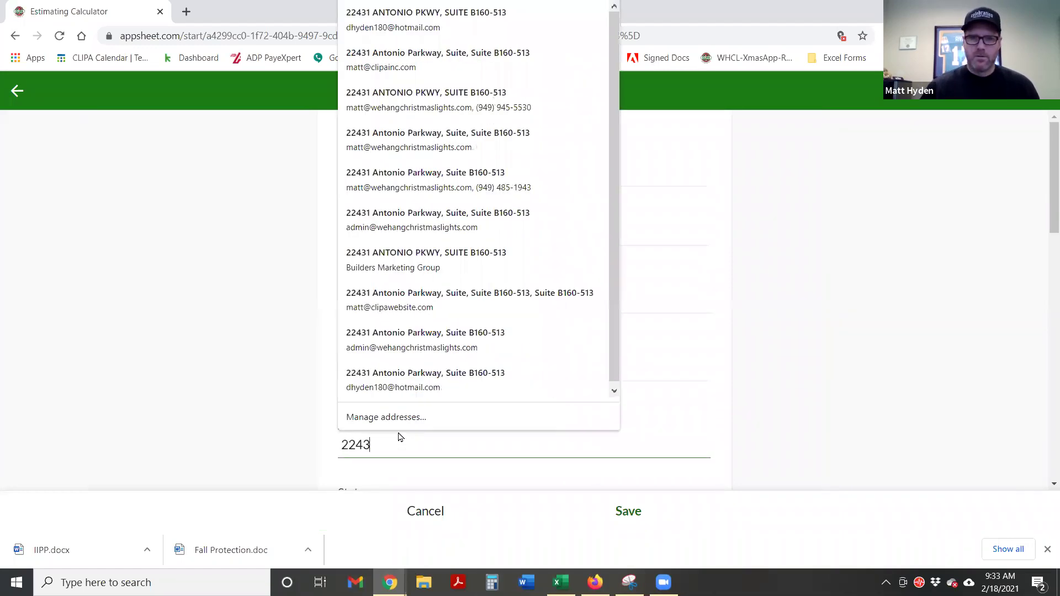
text(1)
click(429, 376)
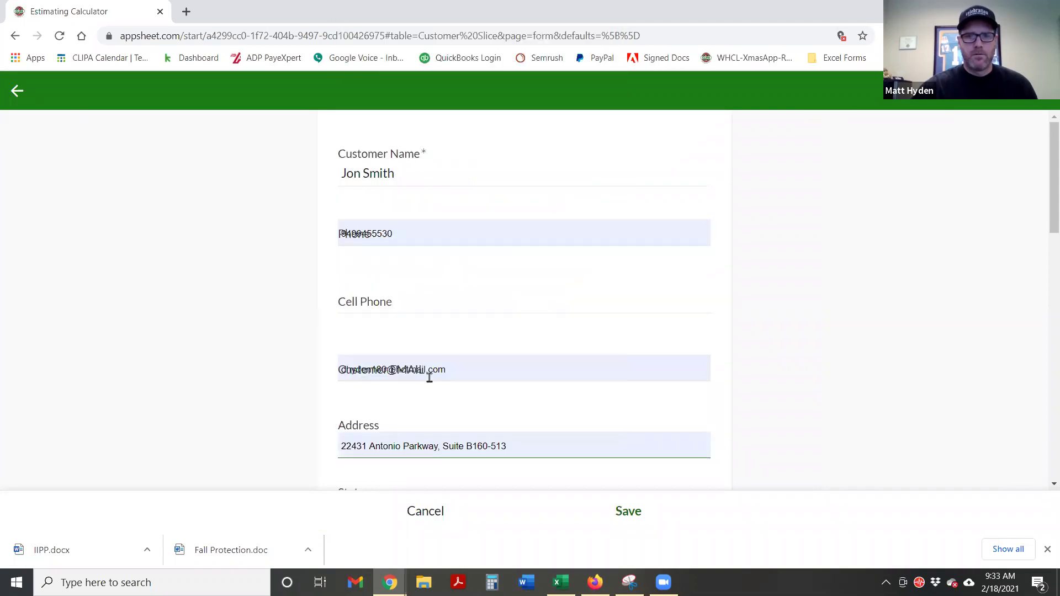
click(314, 345)
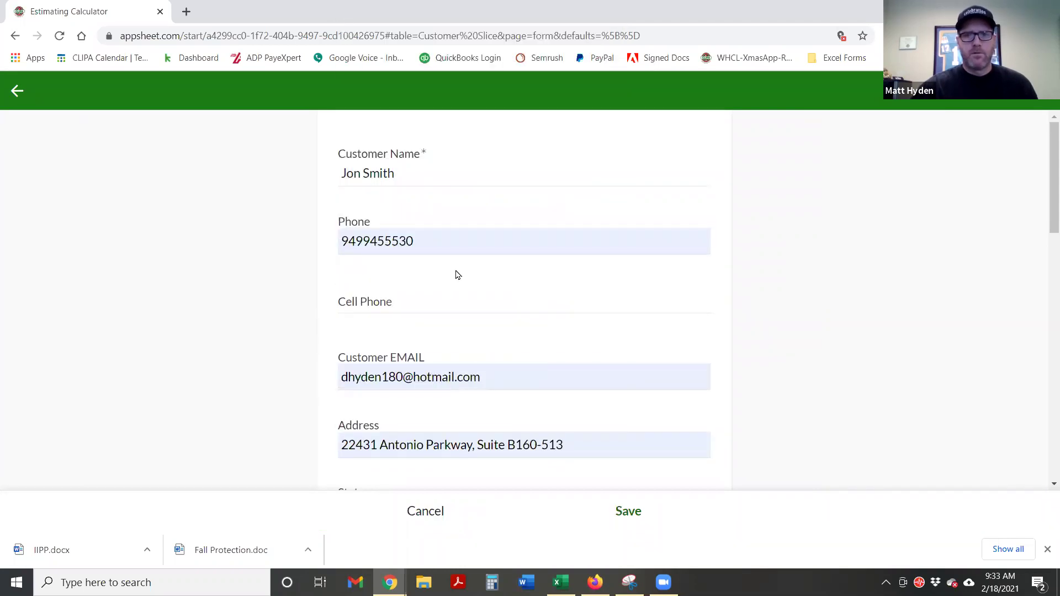
scroll(457, 272, down, 4)
scroll(477, 281, down, 8)
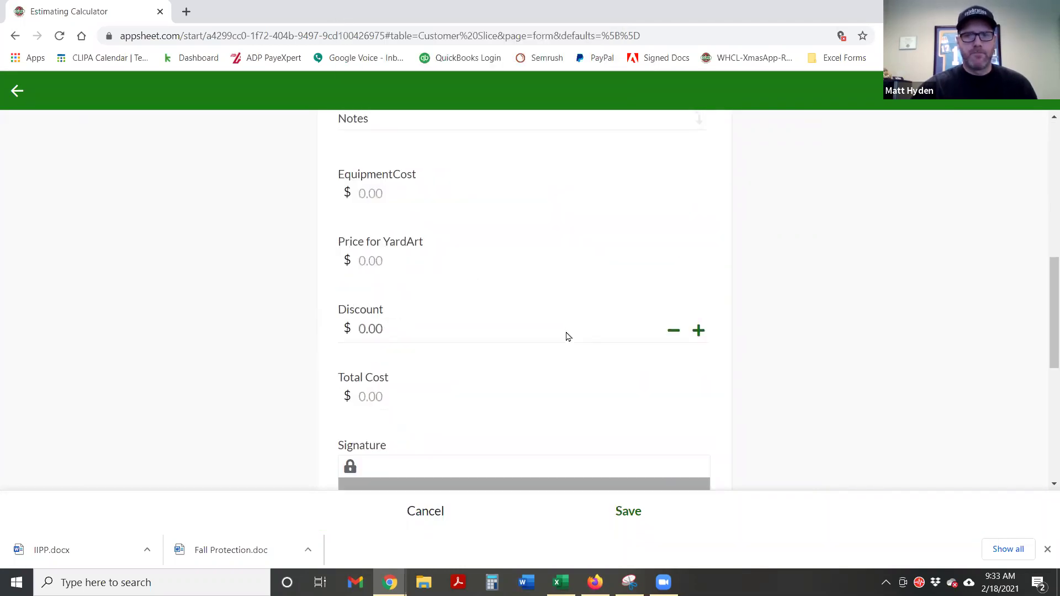
scroll(568, 337, down, 4)
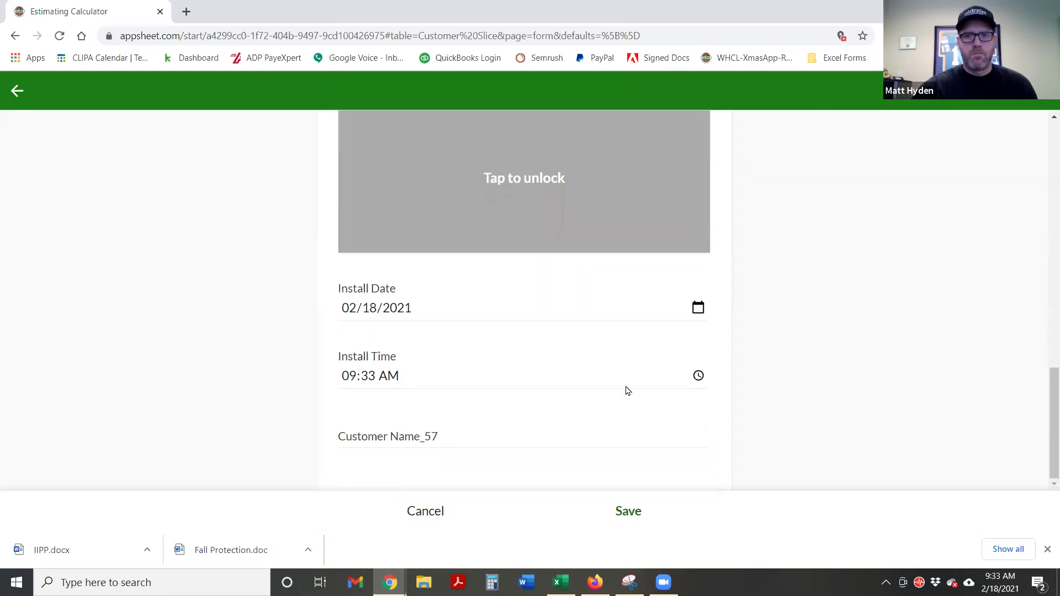
click(620, 512)
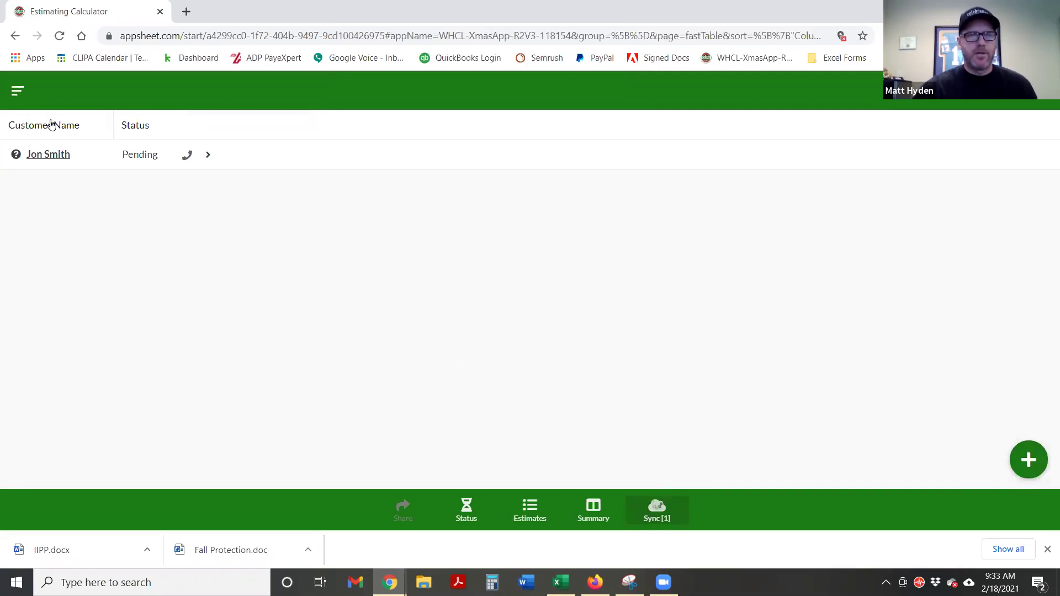
Open the Job Locations map and pan around the customer's area
click(17, 92)
click(72, 331)
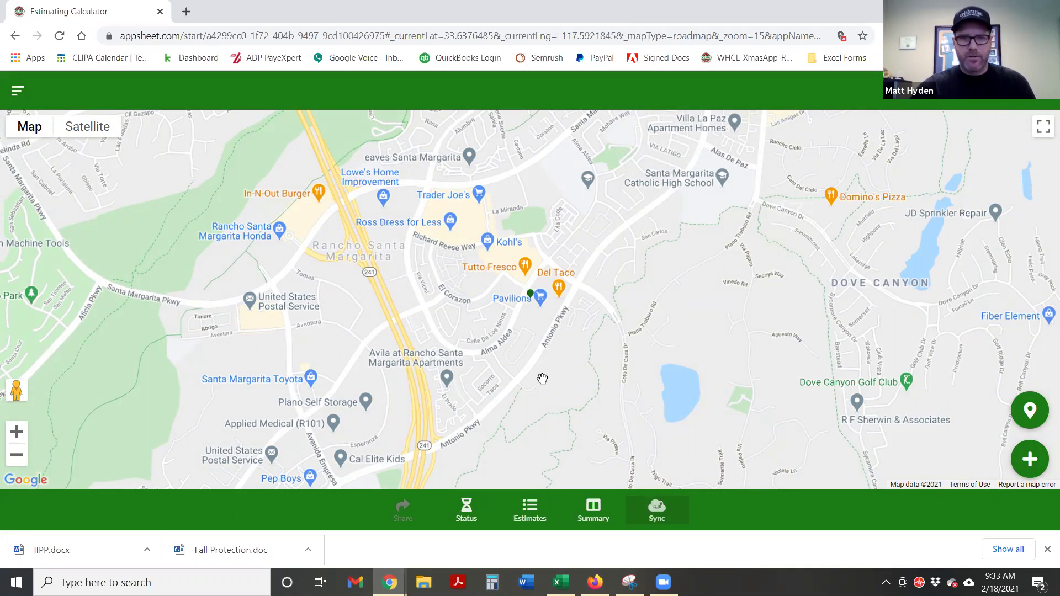
drag(564, 341, 622, 262)
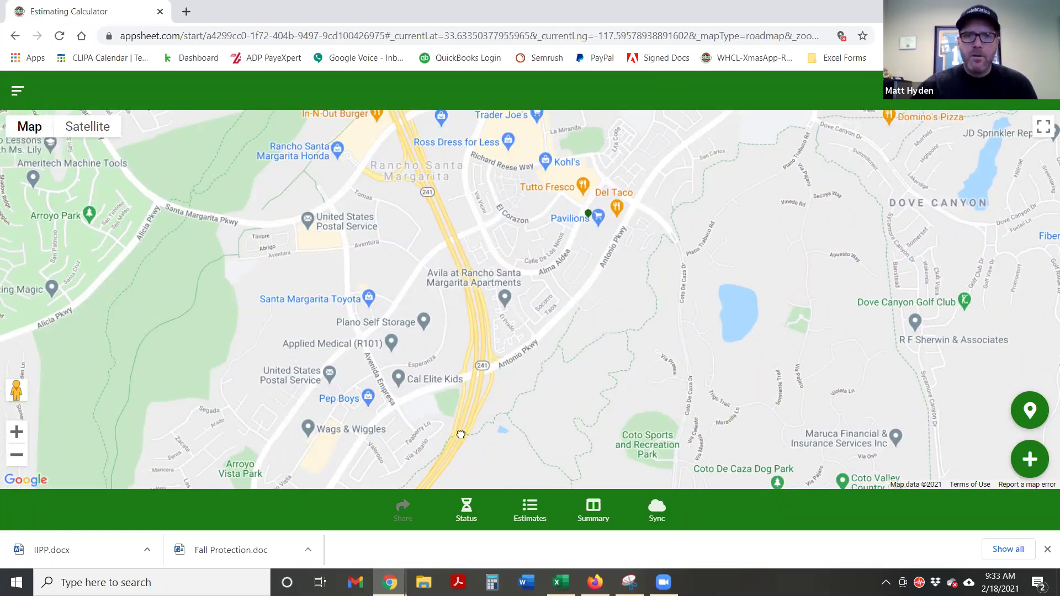
drag(572, 340, 506, 403)
drag(613, 262, 547, 327)
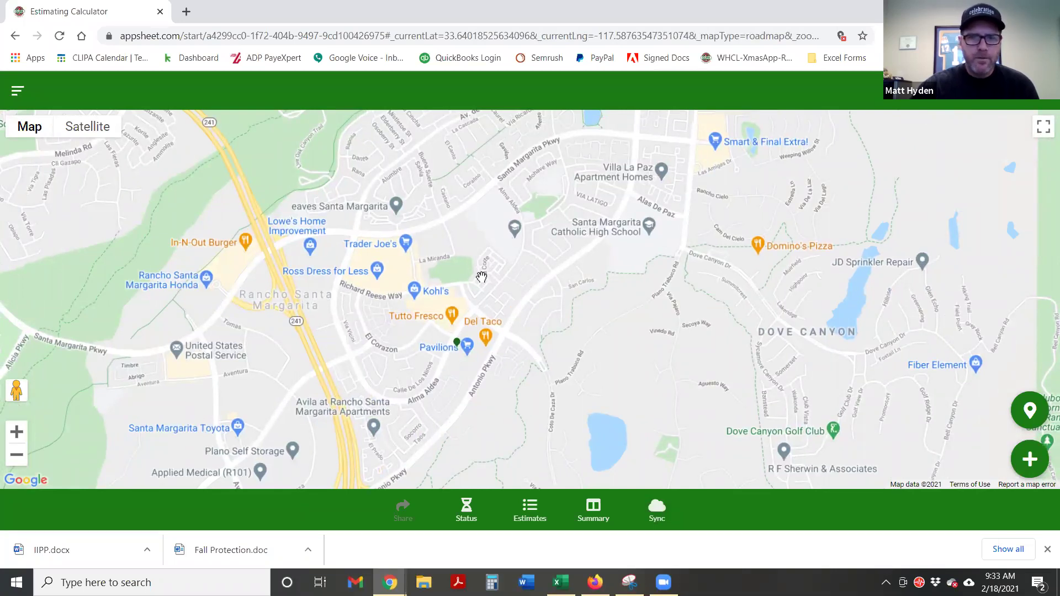
drag(513, 375, 606, 232)
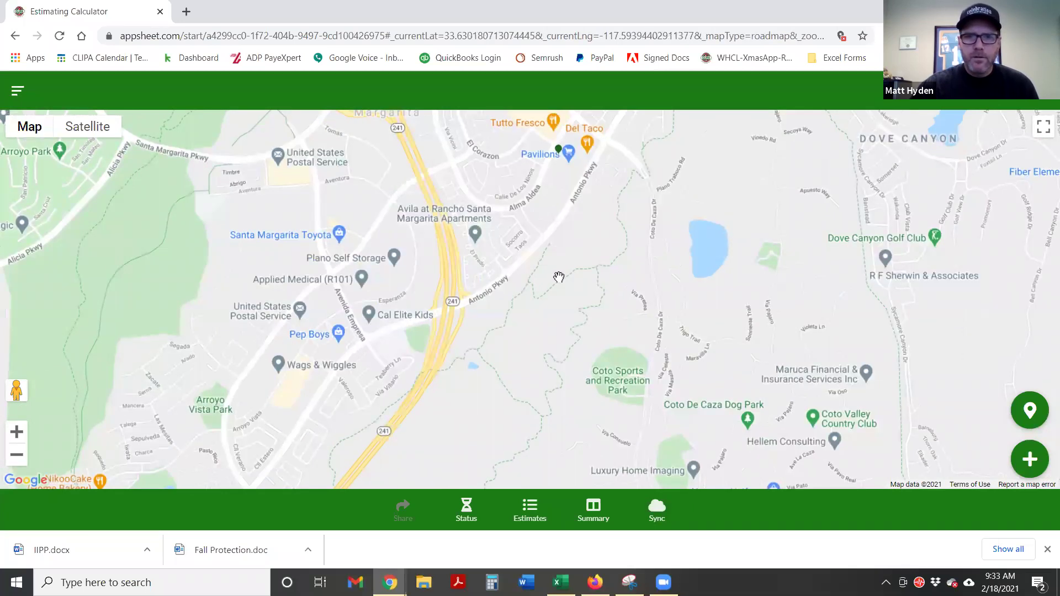
drag(573, 267, 493, 333)
Zoom in on the customer's pin, open their details, then go to Estimates
scroll(493, 333, up, 1)
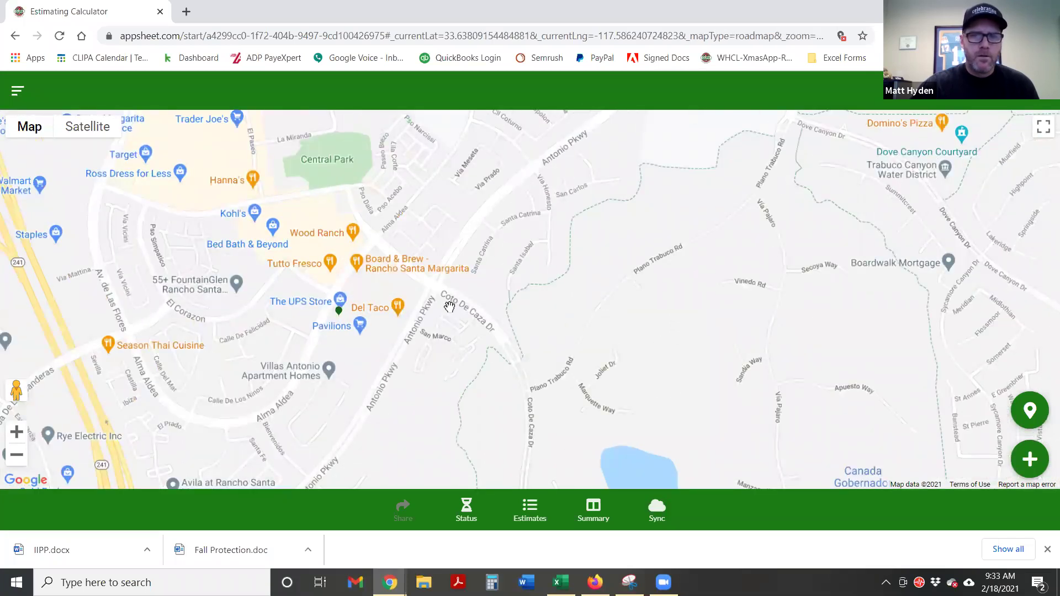
scroll(449, 307, up, 1)
drag(449, 307, 596, 312)
drag(527, 349, 581, 287)
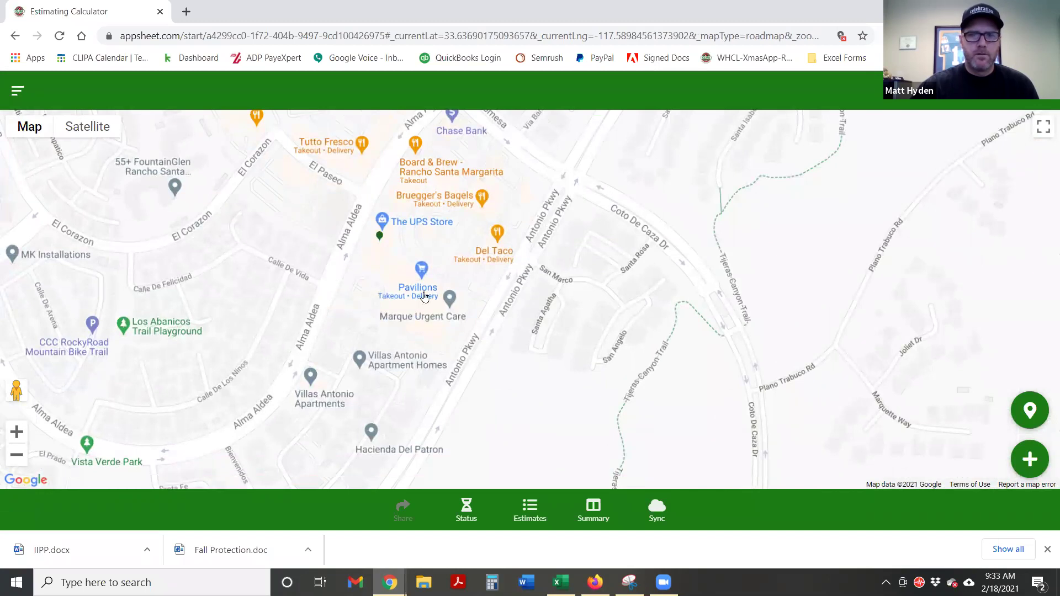
click(380, 236)
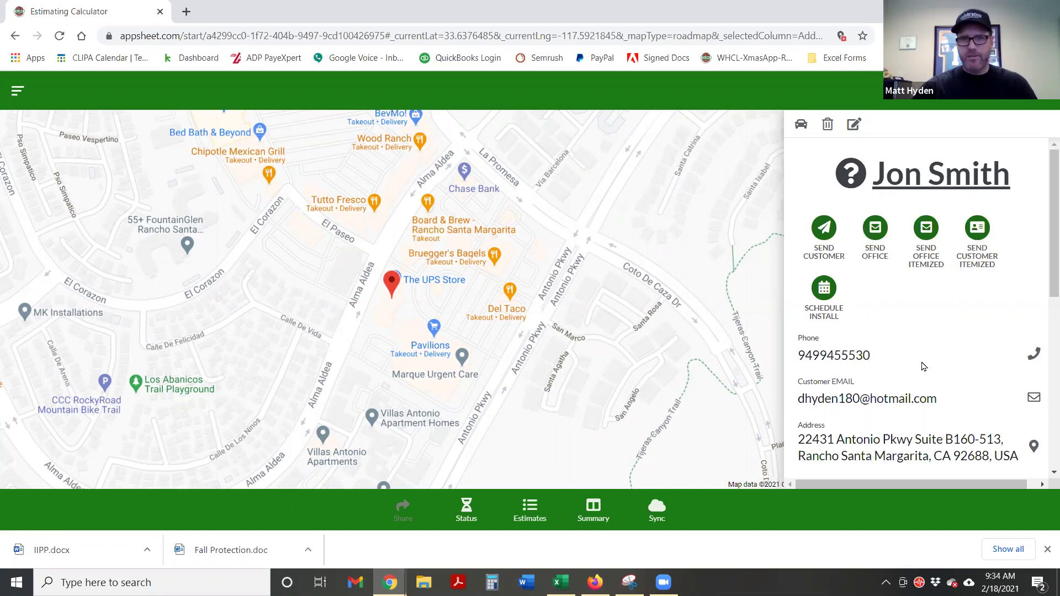
click(525, 507)
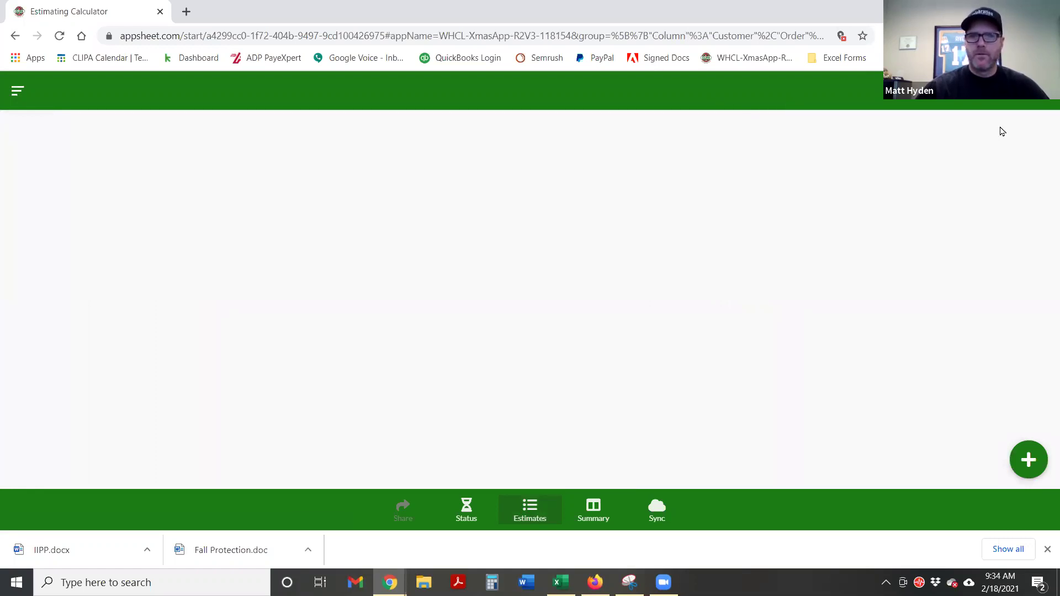
Start a new estimate for the saved customer and choose Roof Line as its section
click(1014, 465)
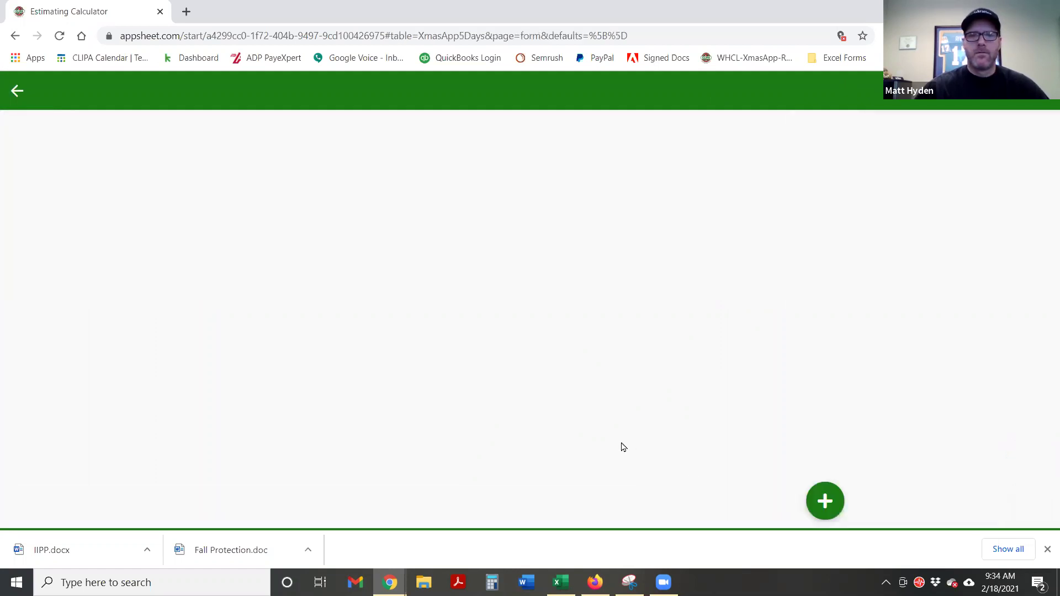
click(454, 167)
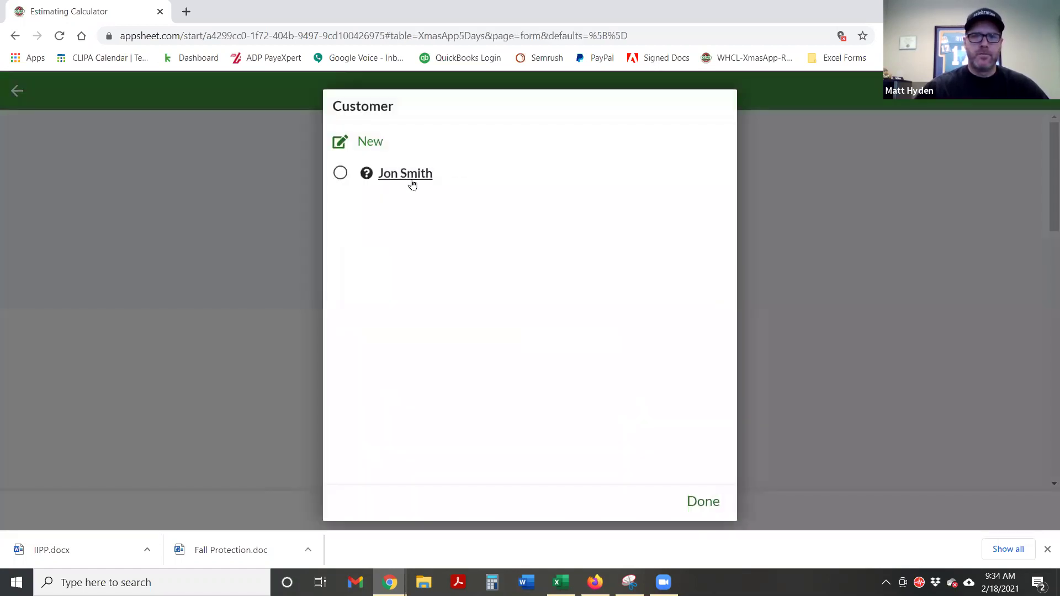
click(399, 175)
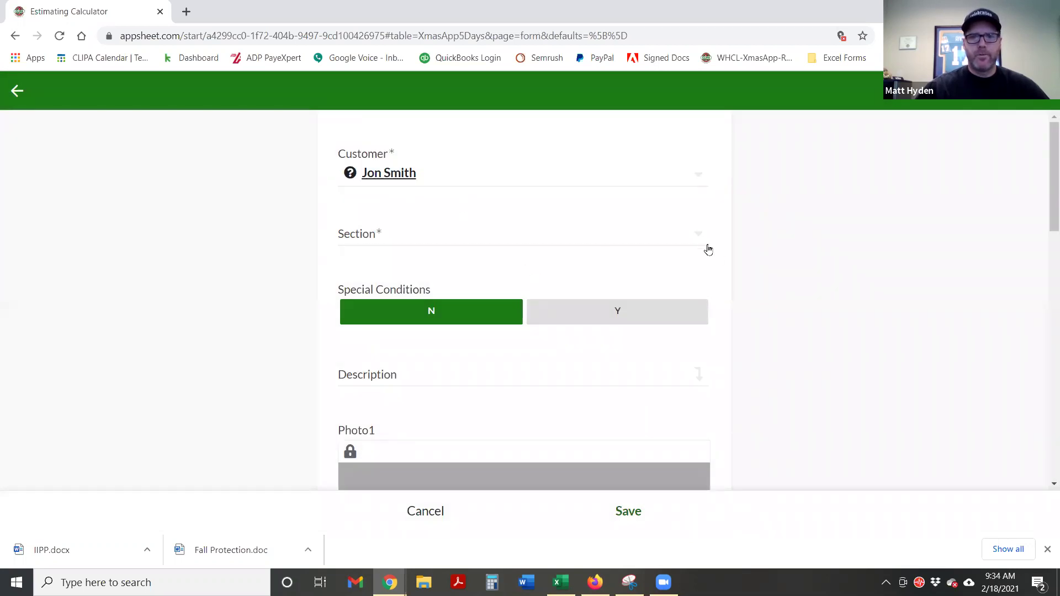
click(690, 236)
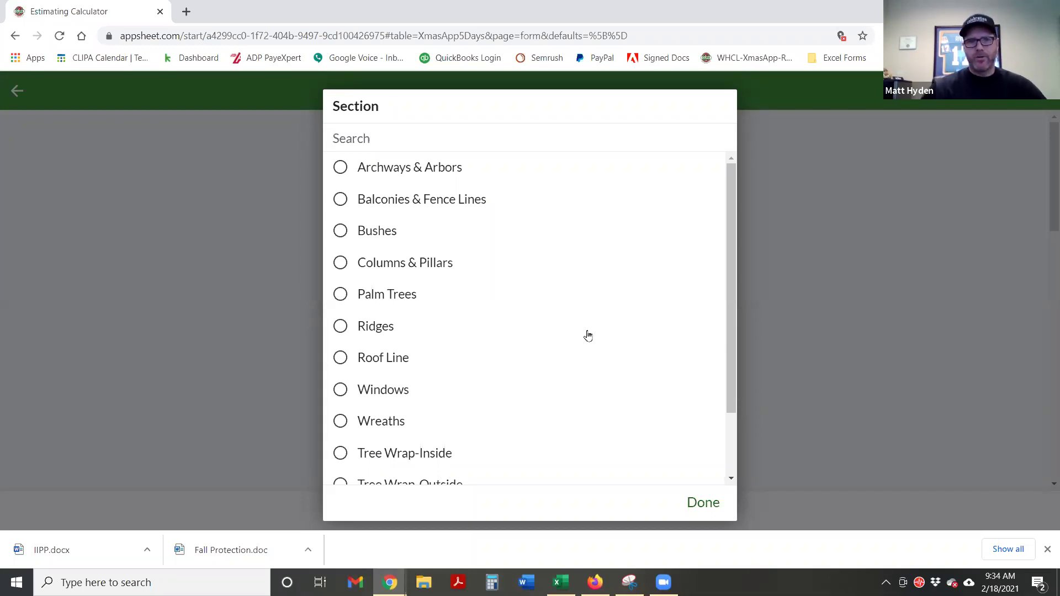
scroll(544, 345, down, 1)
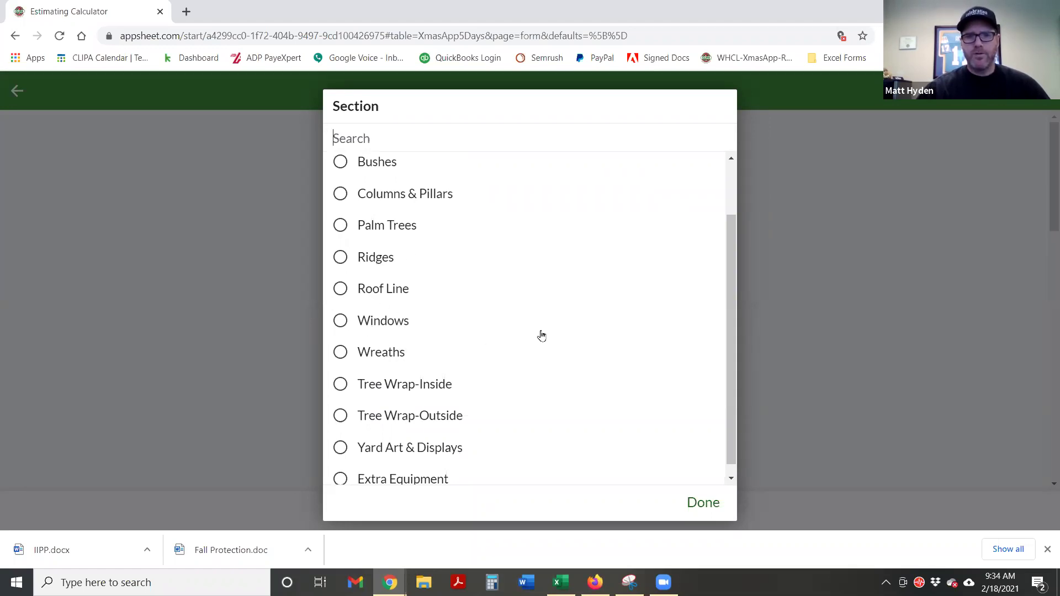
scroll(541, 336, down, 1)
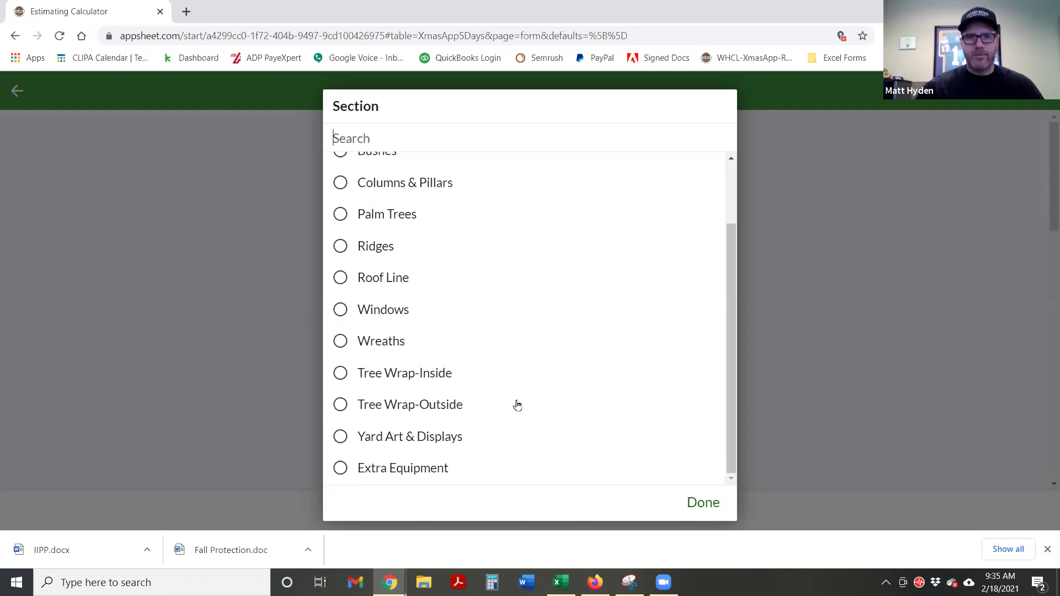
scroll(517, 406, up, 3)
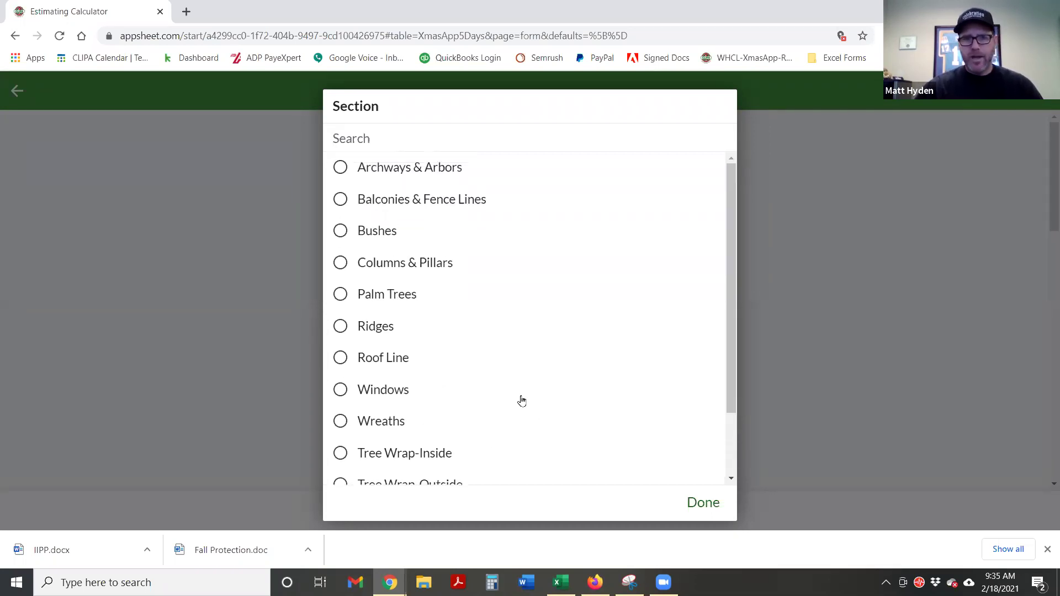
click(341, 358)
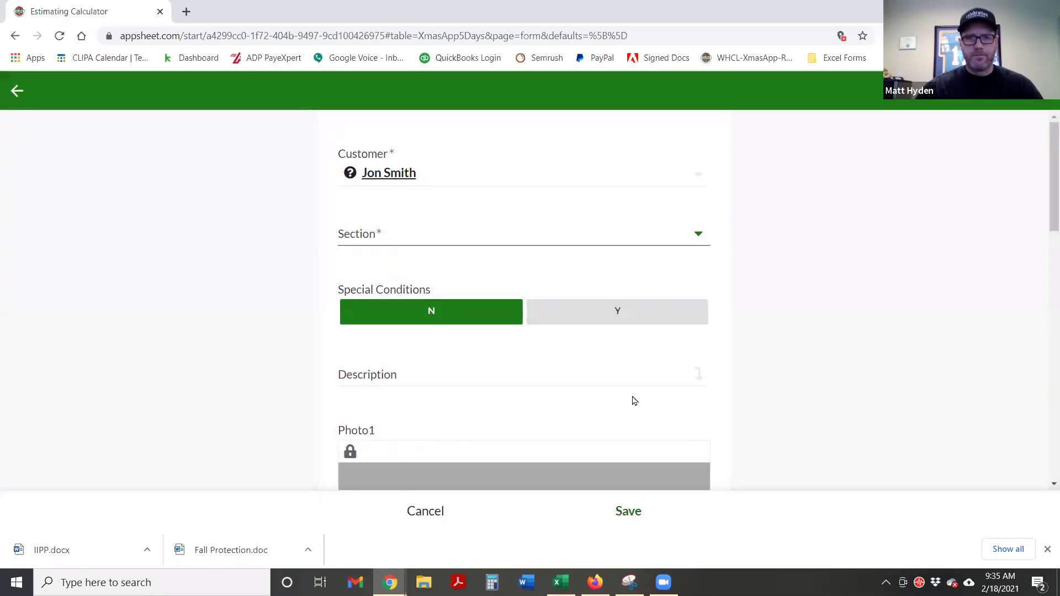
Enter 150 in the Roof Line estimate's Diff Level 1 field
scroll(870, 390, down, 1)
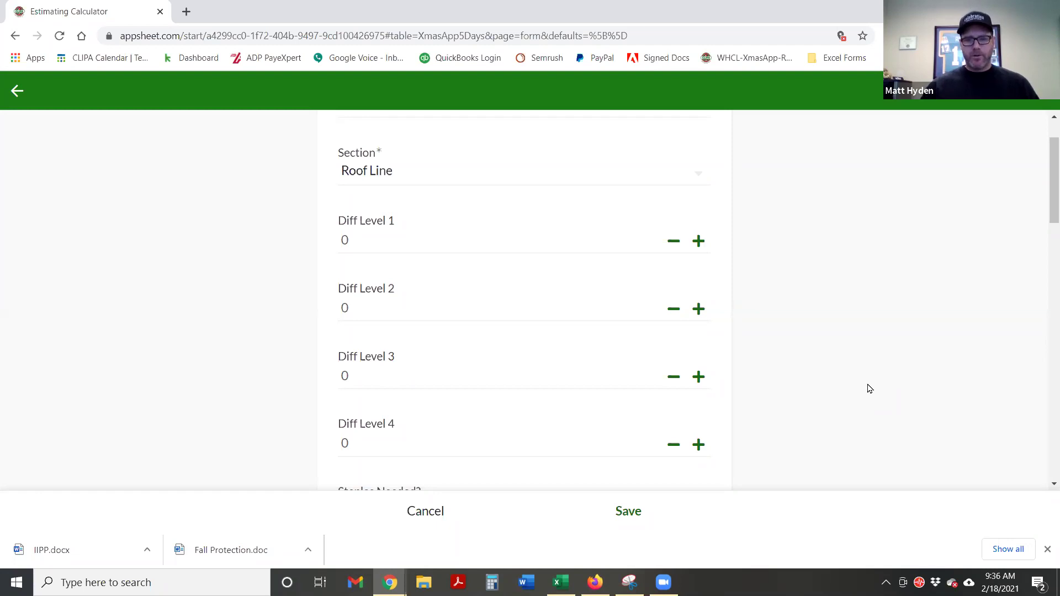
click(360, 243)
text(150)
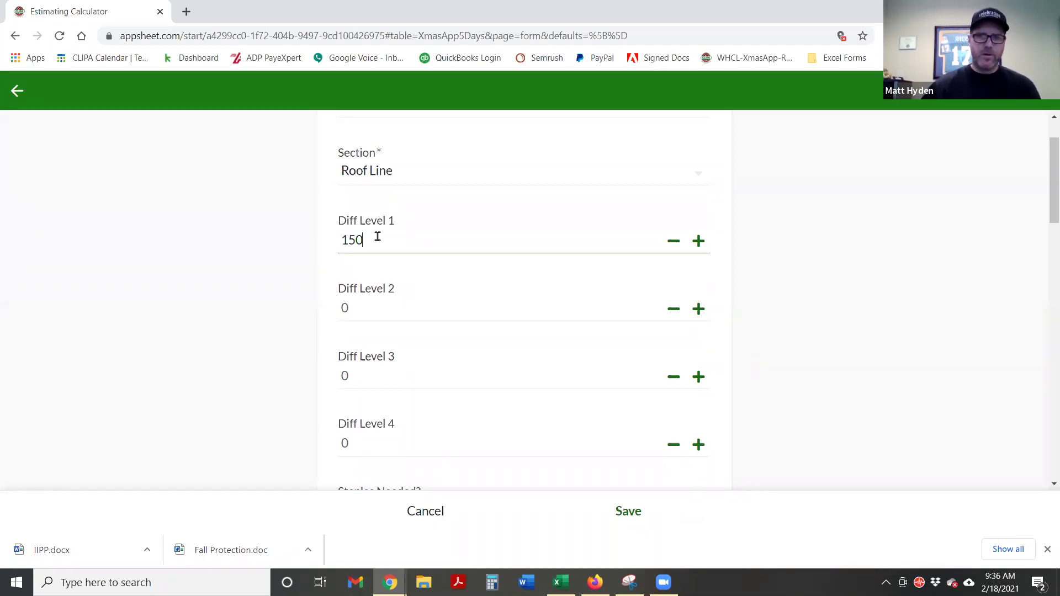
click(288, 290)
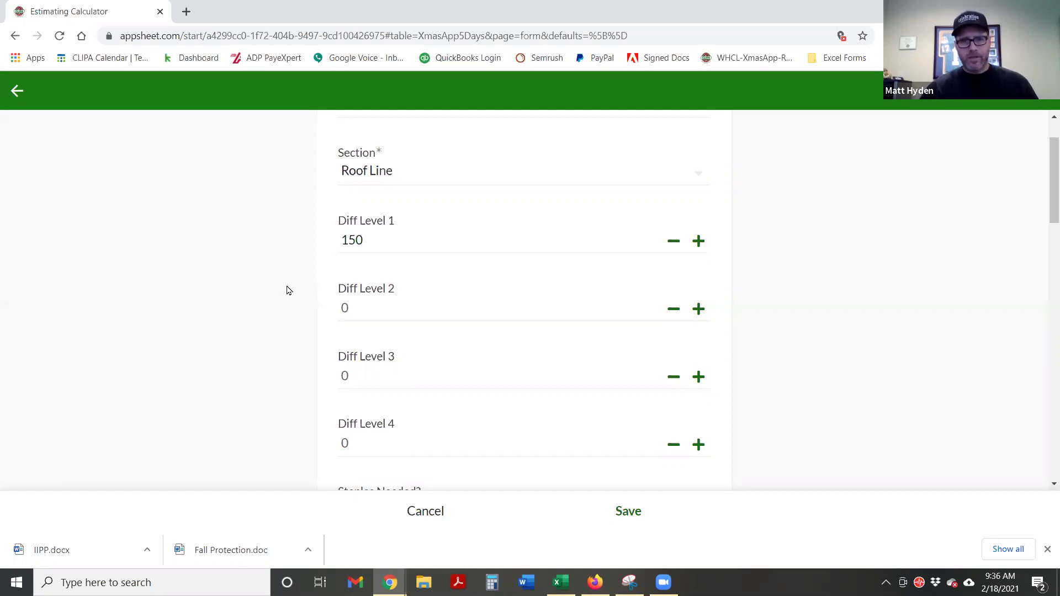
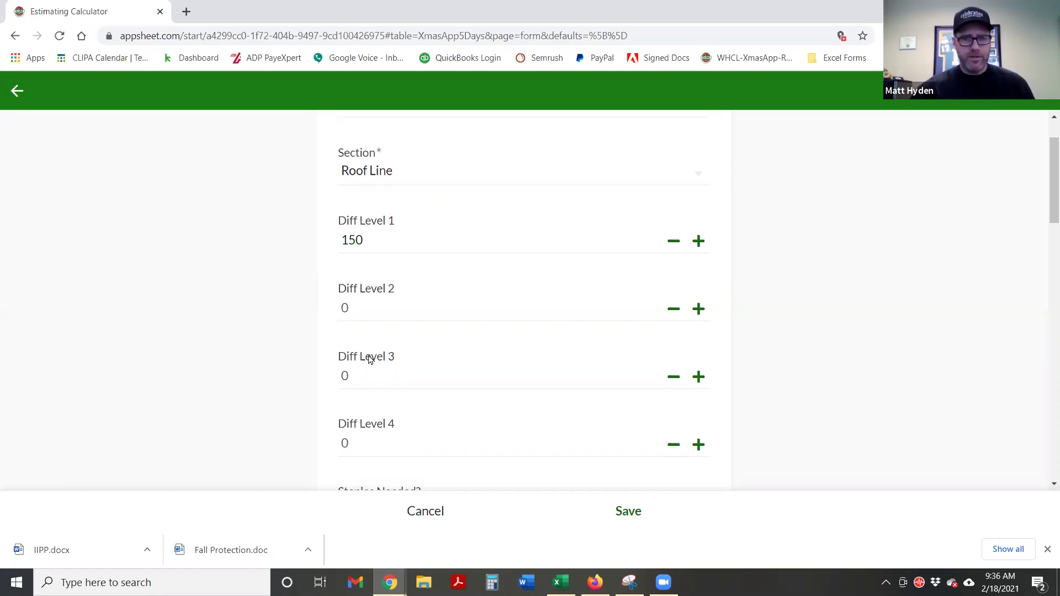
Set Diff Level 2 on the Roof Line estimate to 100
click(349, 308)
text(100)
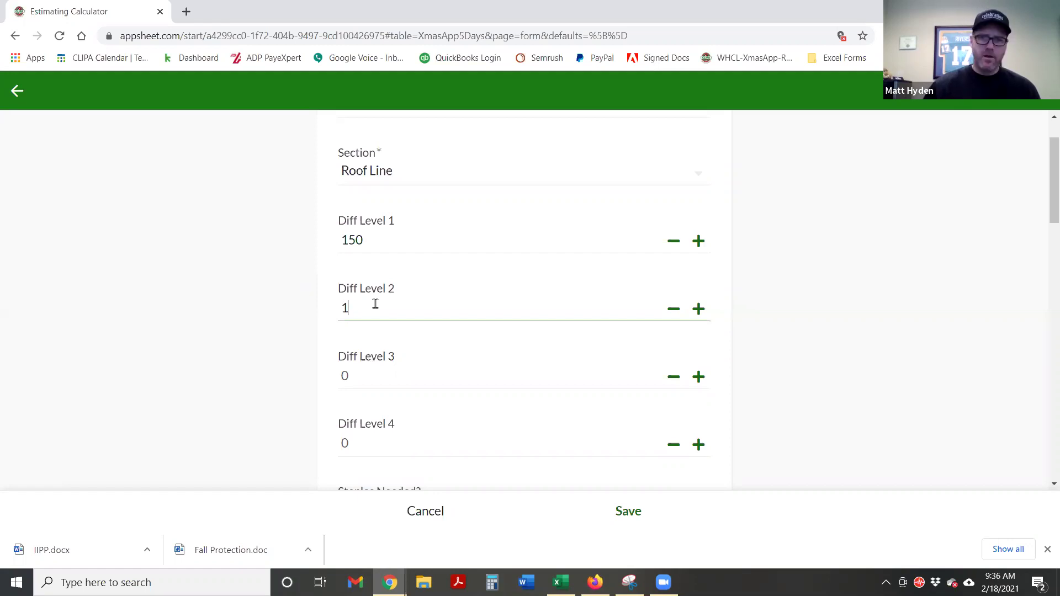
click(233, 307)
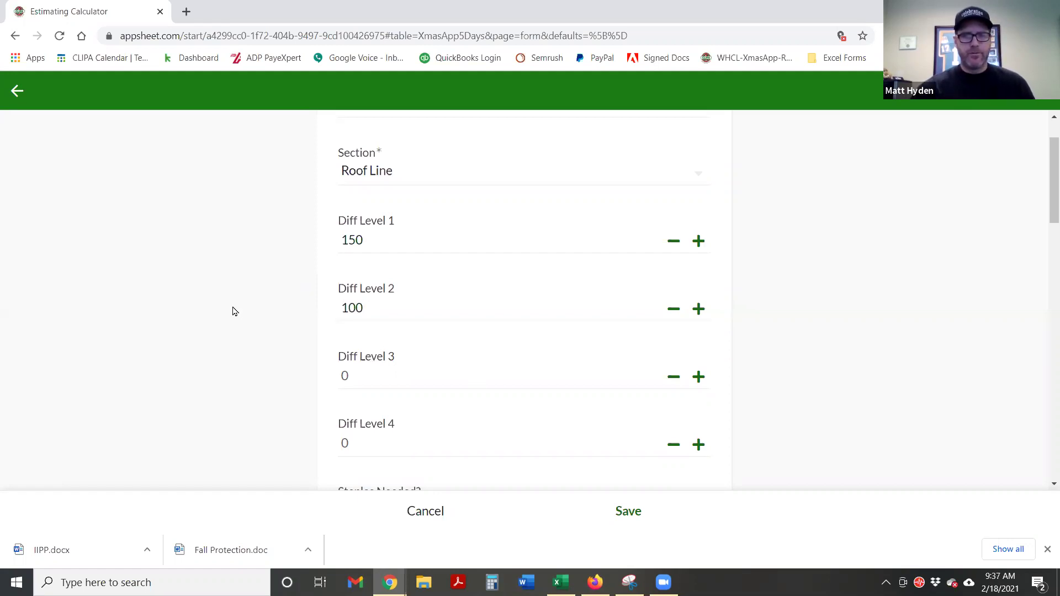
Mark that staples are needed for the Roof Line job
scroll(775, 307, down, 1)
scroll(776, 306, down, 3)
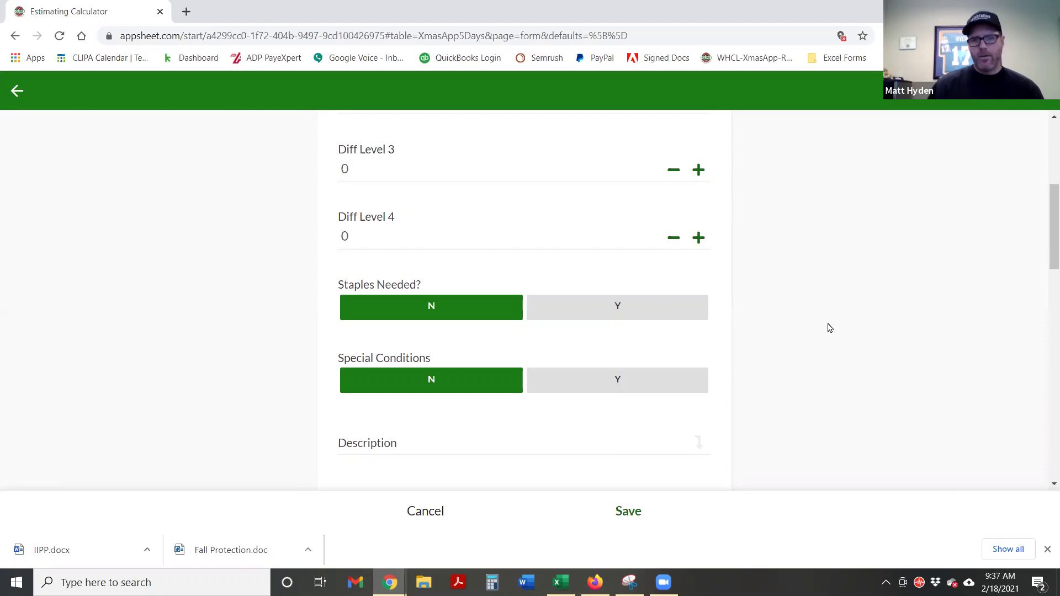
click(634, 310)
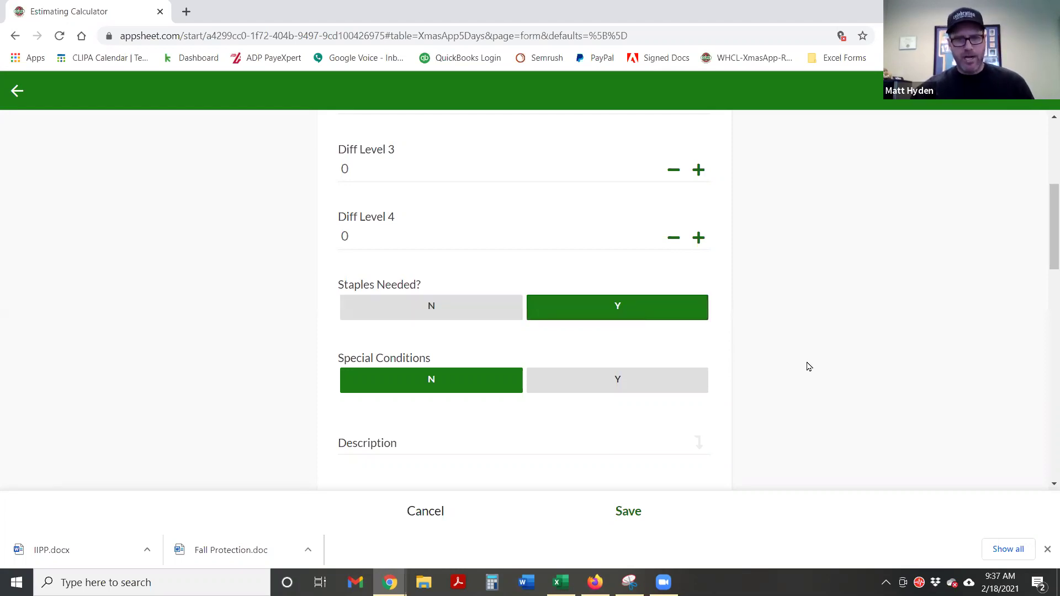
click(426, 308)
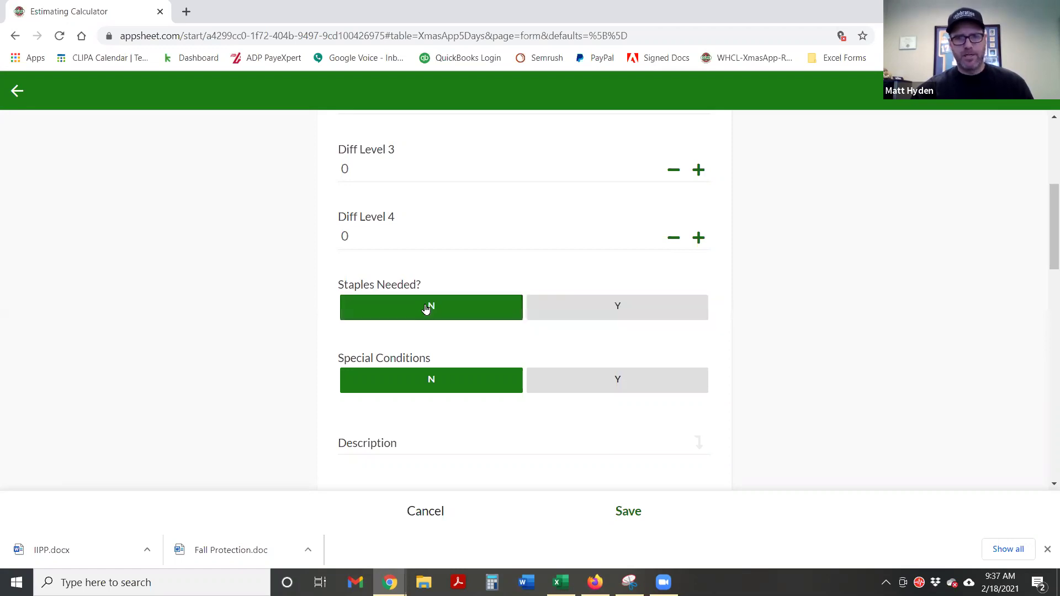
scroll(779, 333, down, 3)
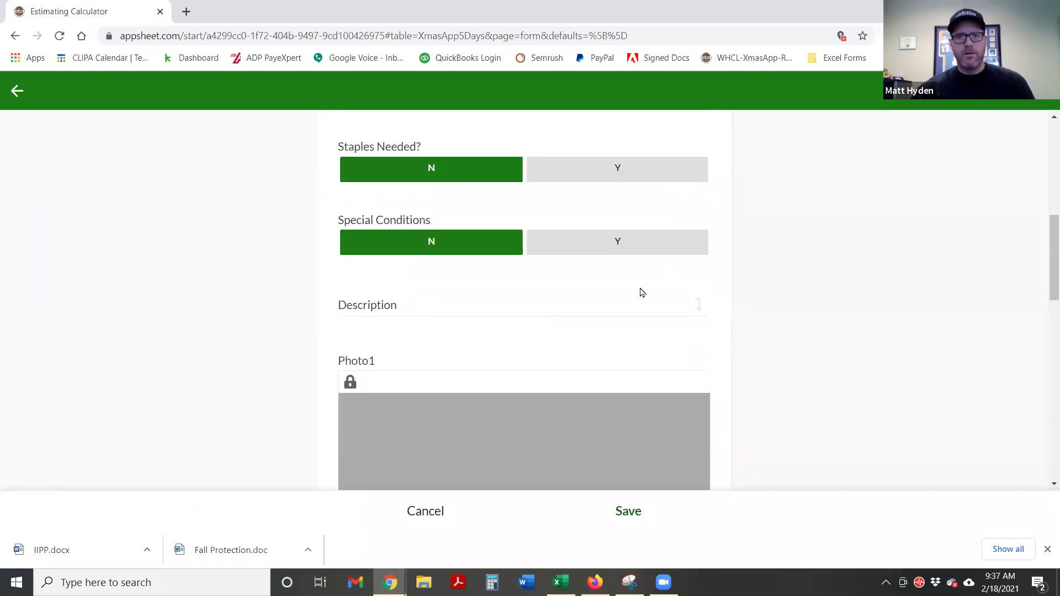
click(609, 243)
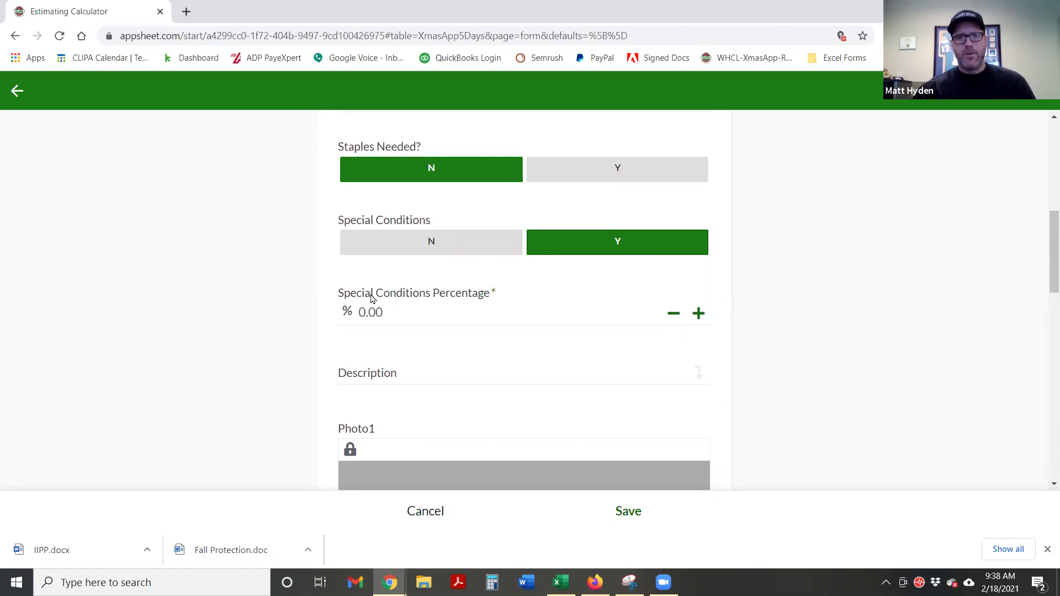
click(390, 315)
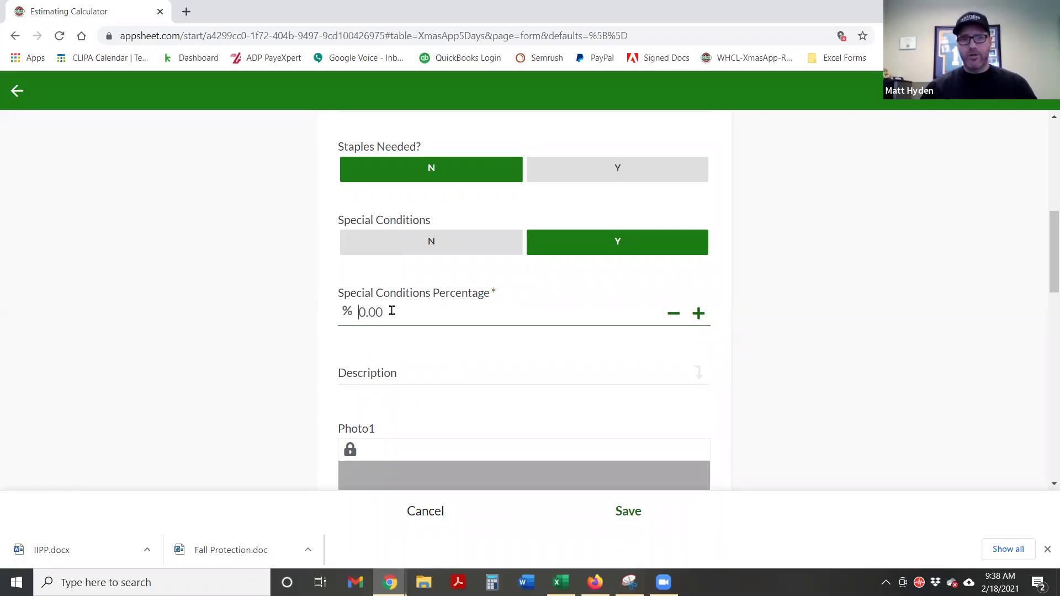
text(10)
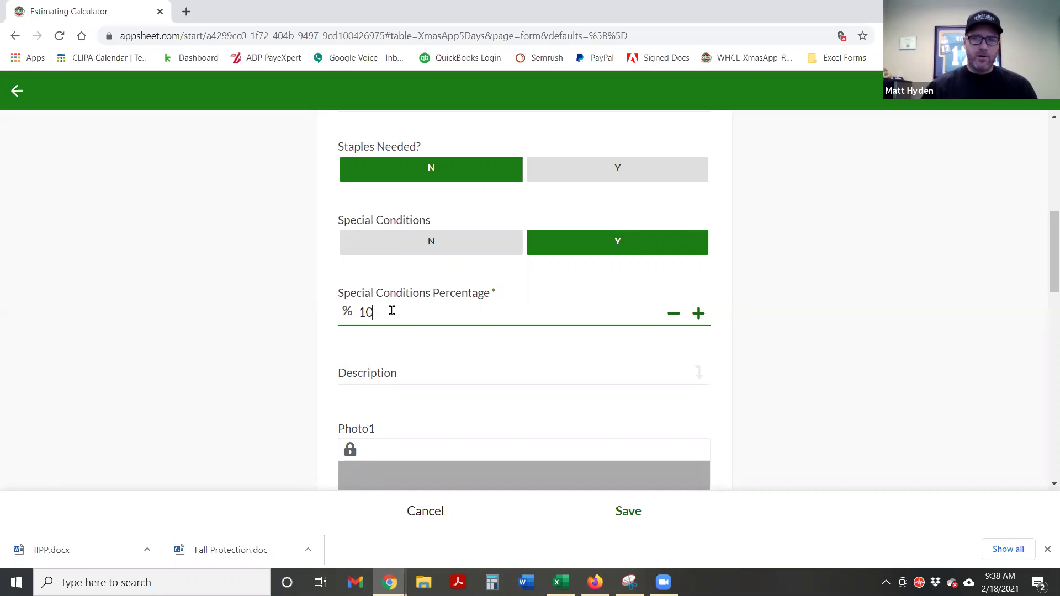
click(776, 358)
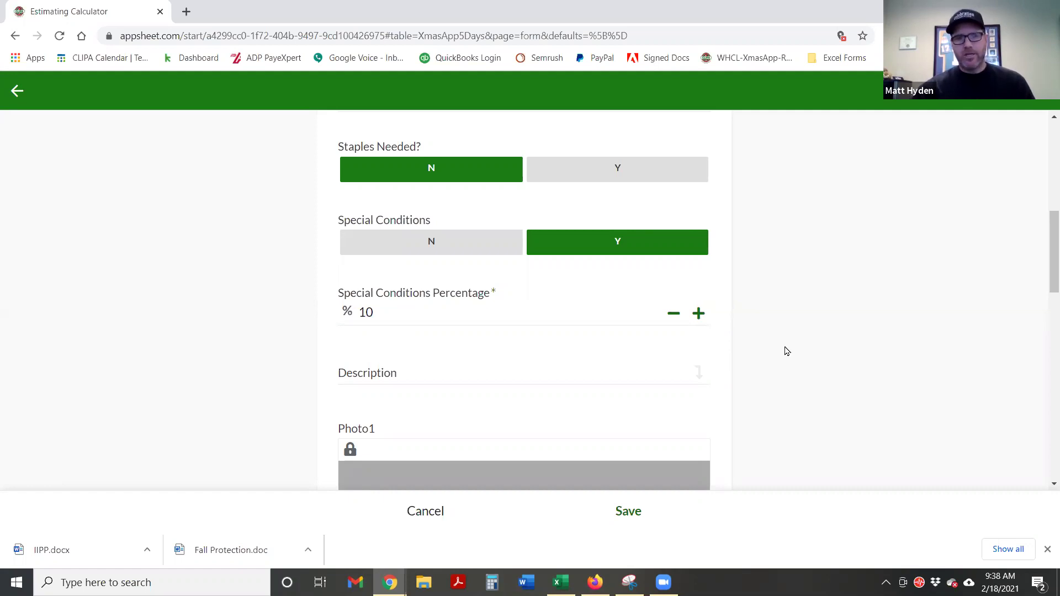
drag(388, 310, 344, 302)
text(0)
click(433, 241)
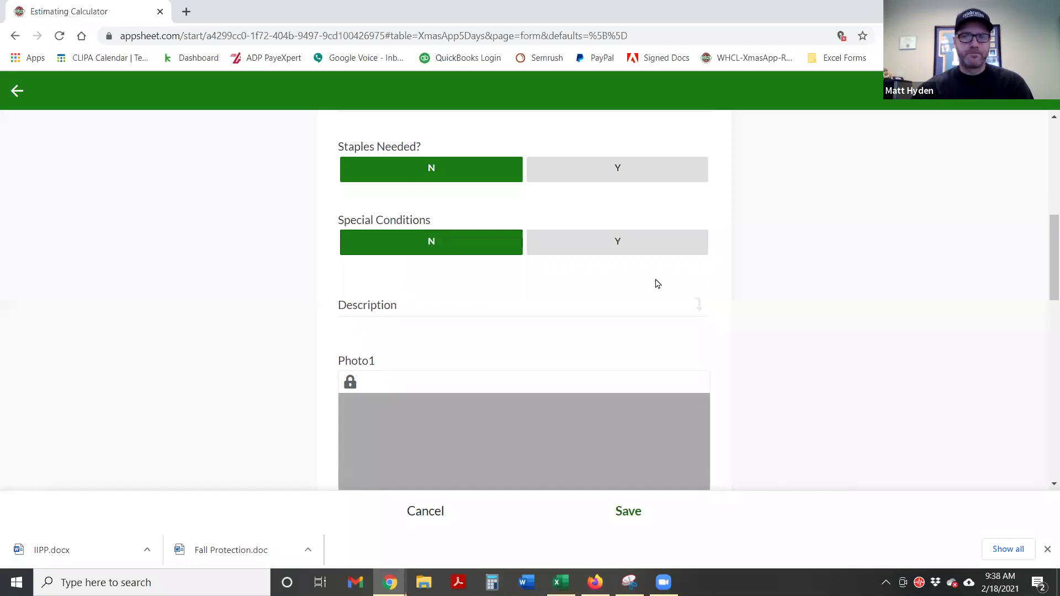
click(486, 307)
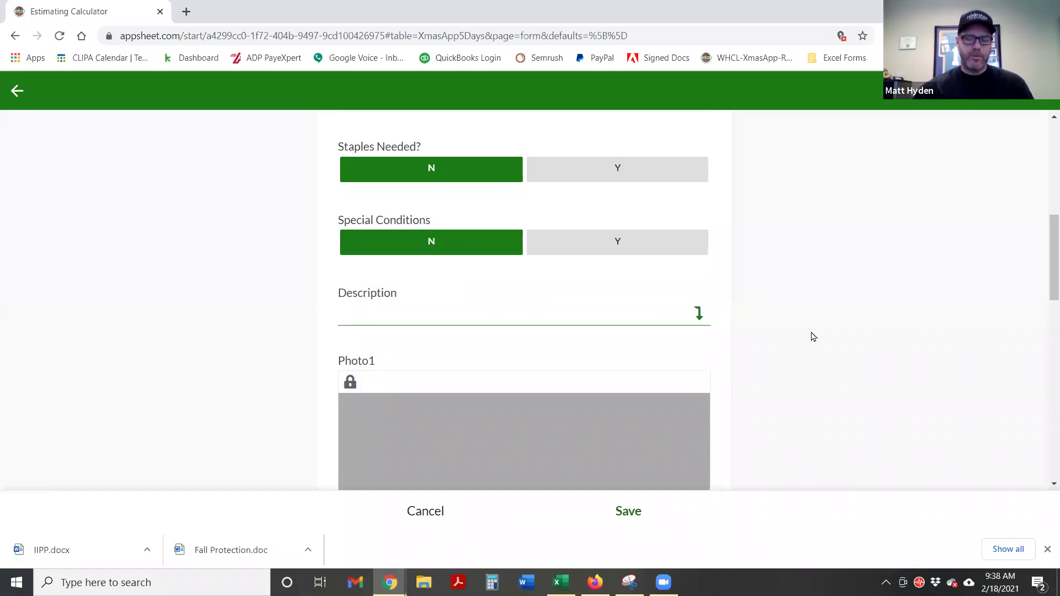
Enter 'Decorating upper and lower roof line, front only' as the Roof Line description
text(Decor)
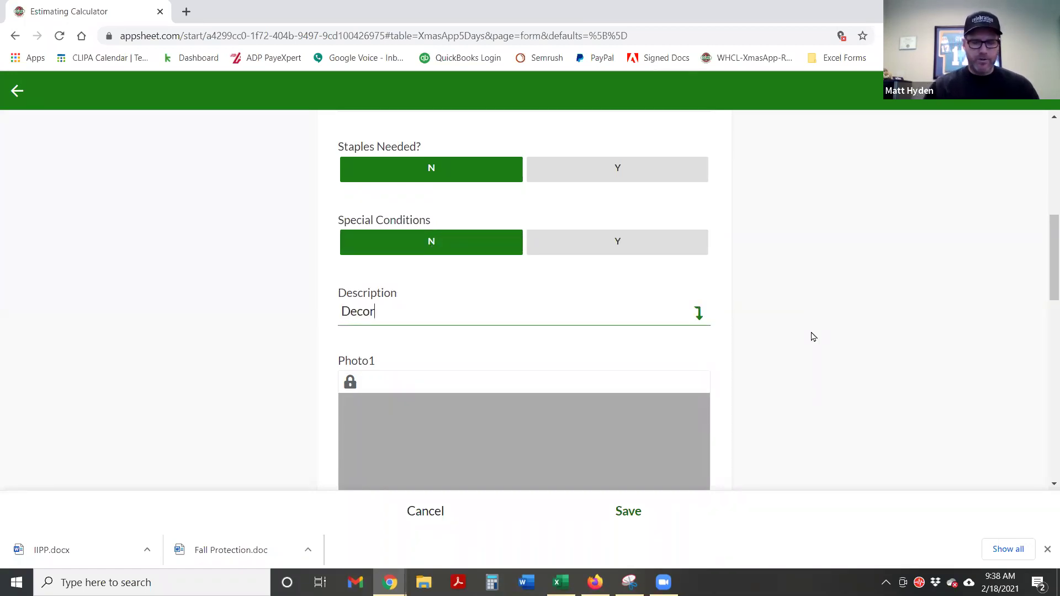
text(ating)
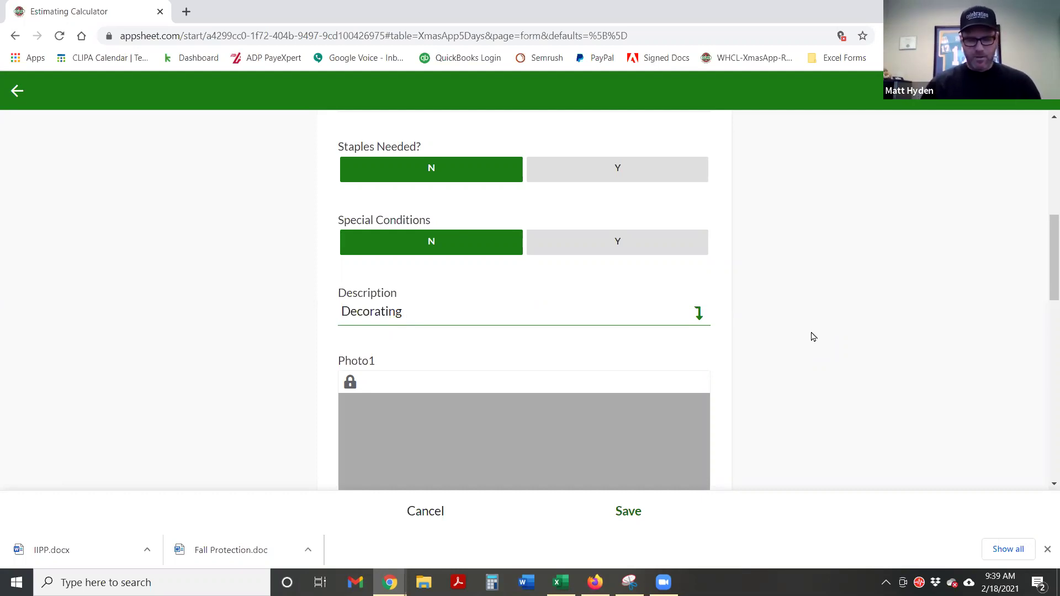
text(we)
key(BackSpace)
key(BackSpace)
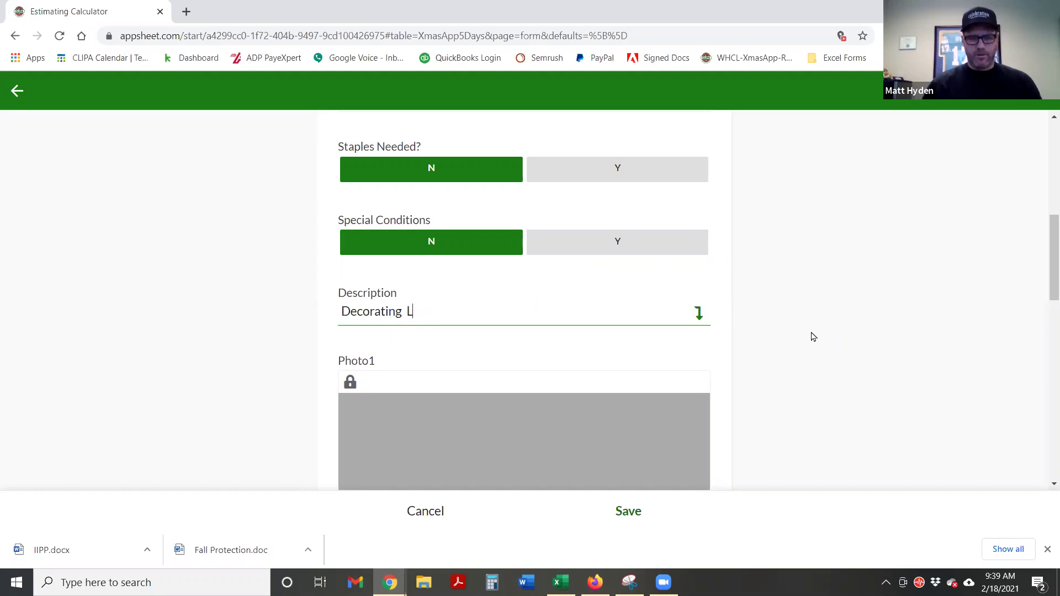
text(up)
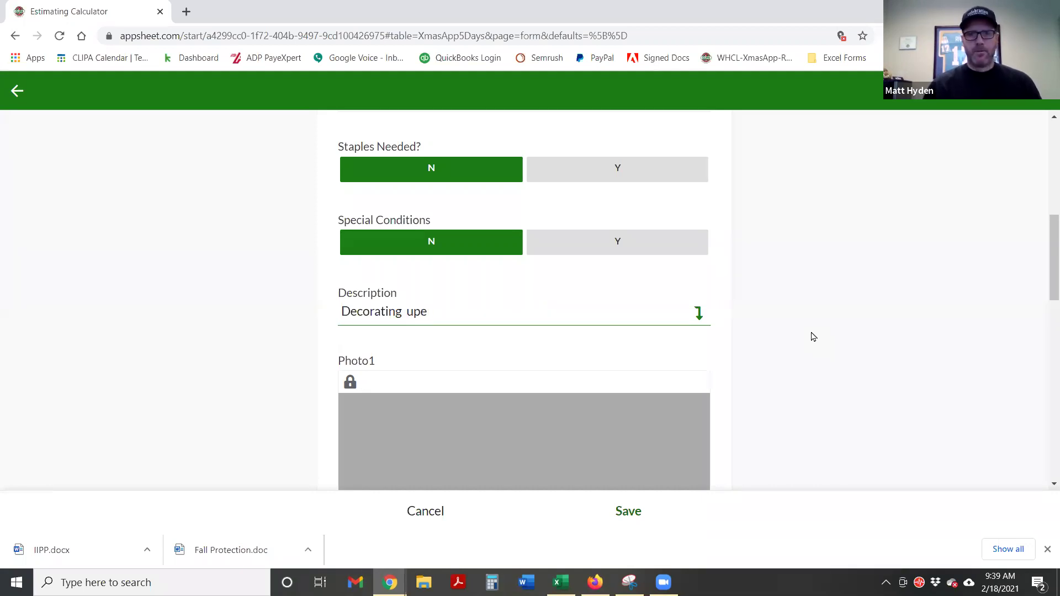
text(p)
text(er)
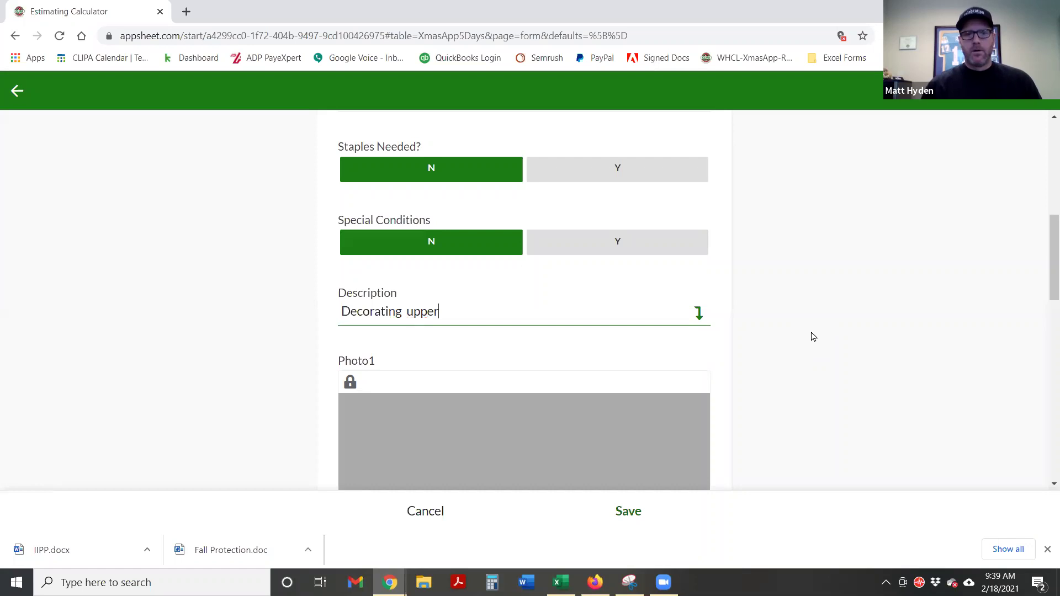
text( and lower roof line)
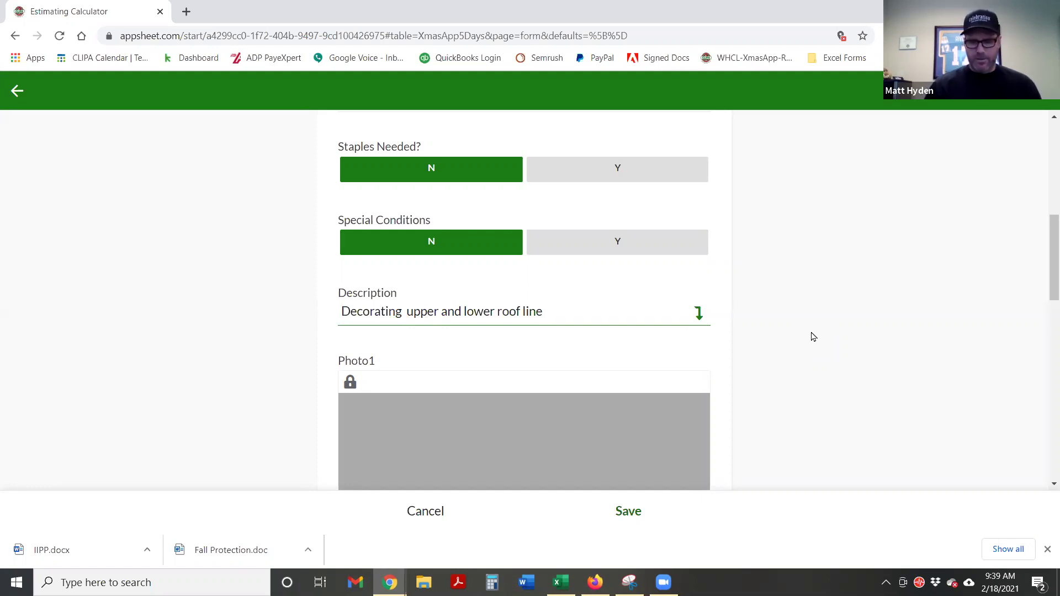
text(, front only)
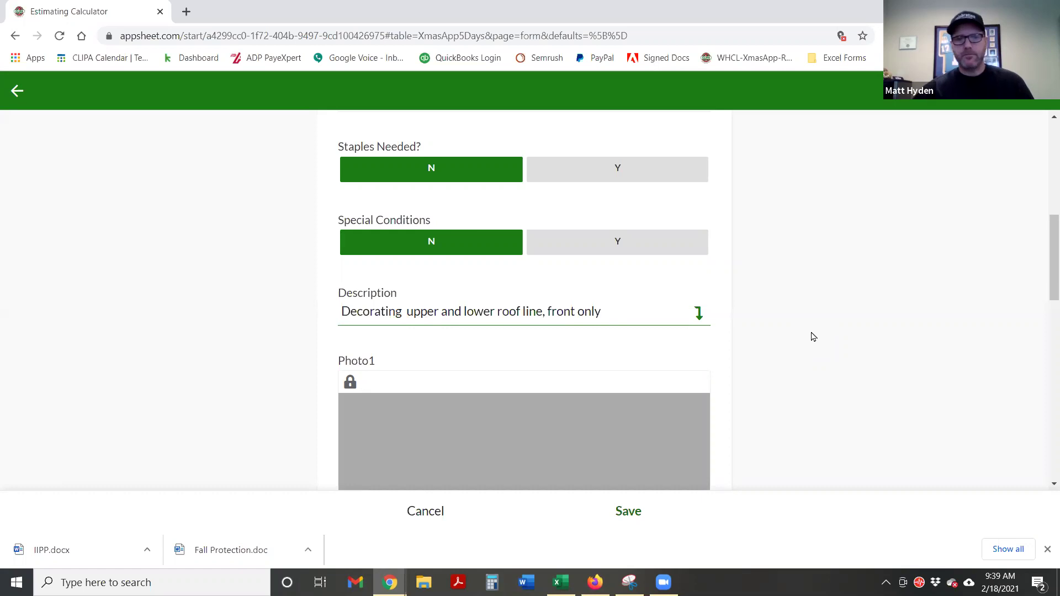
click(893, 320)
Unlock the Photo1 field so an image can be added
scroll(921, 307, down, 3)
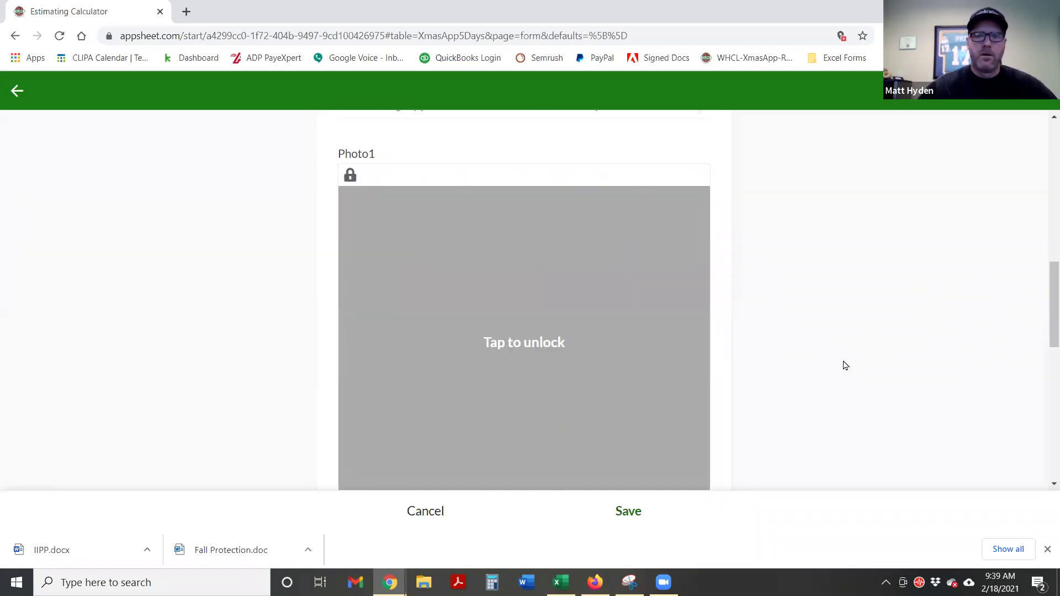
scroll(807, 388, down, 1)
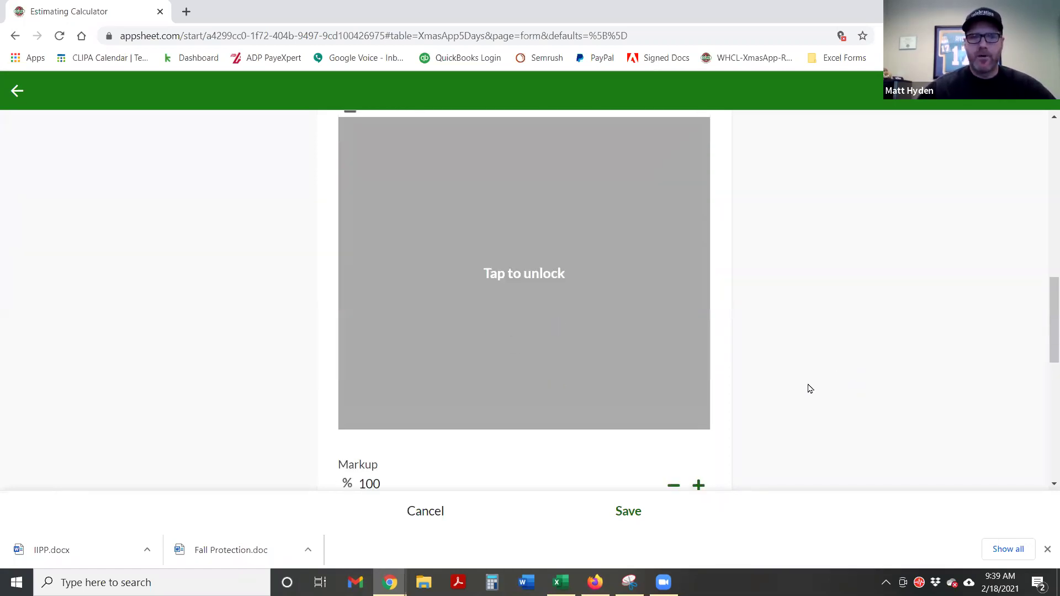
click(490, 274)
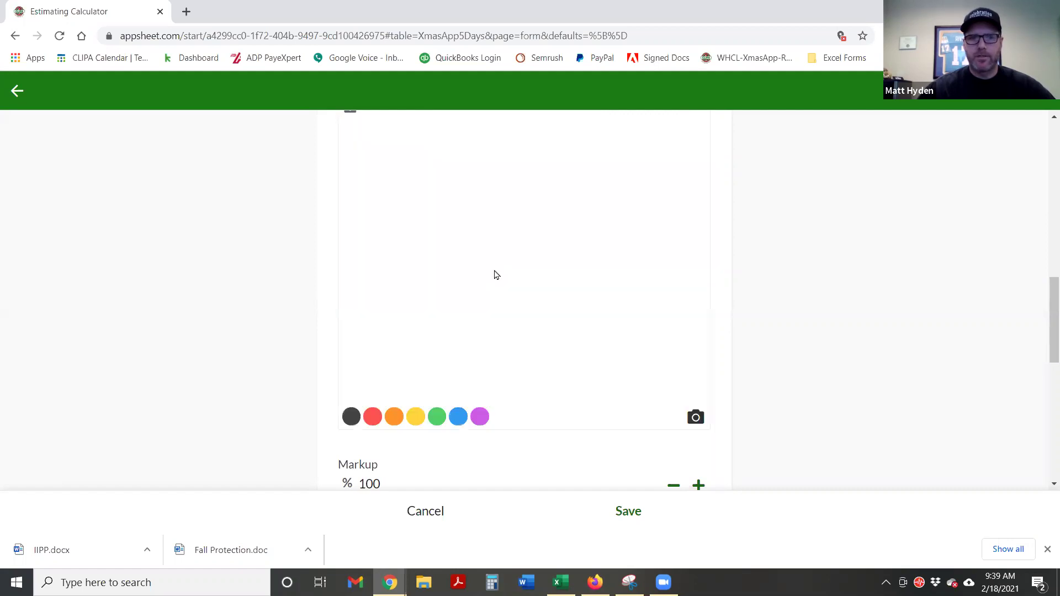
scroll(563, 297, up, 1)
scroll(687, 355, down, 1)
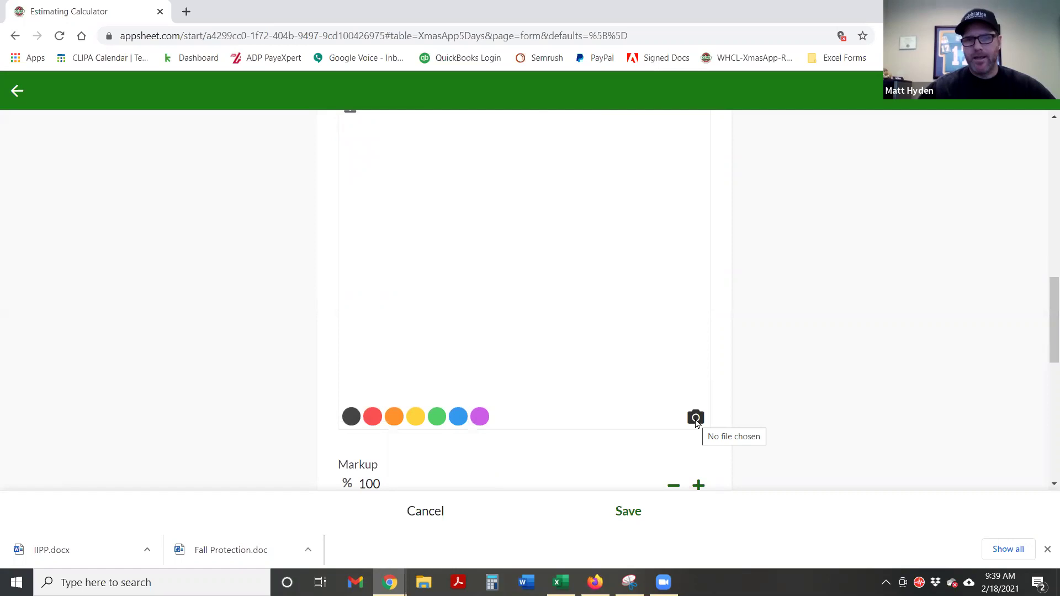
scroll(734, 398, up, 1)
scroll(734, 398, down, 1)
Load Celebrations 150x75.png into Photo1 by searching the files for 'chs'
click(696, 419)
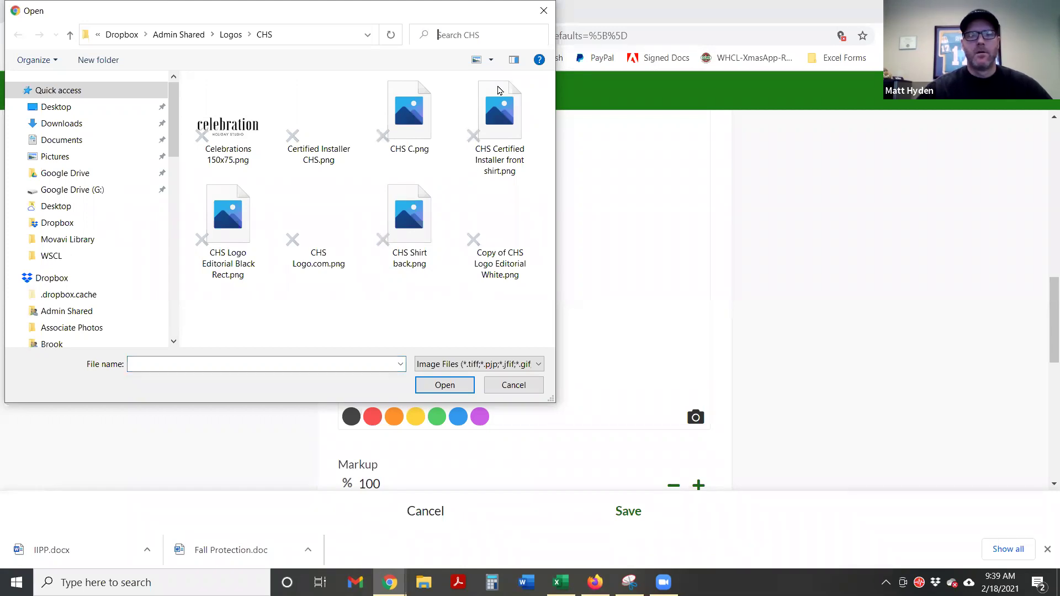
text(house)
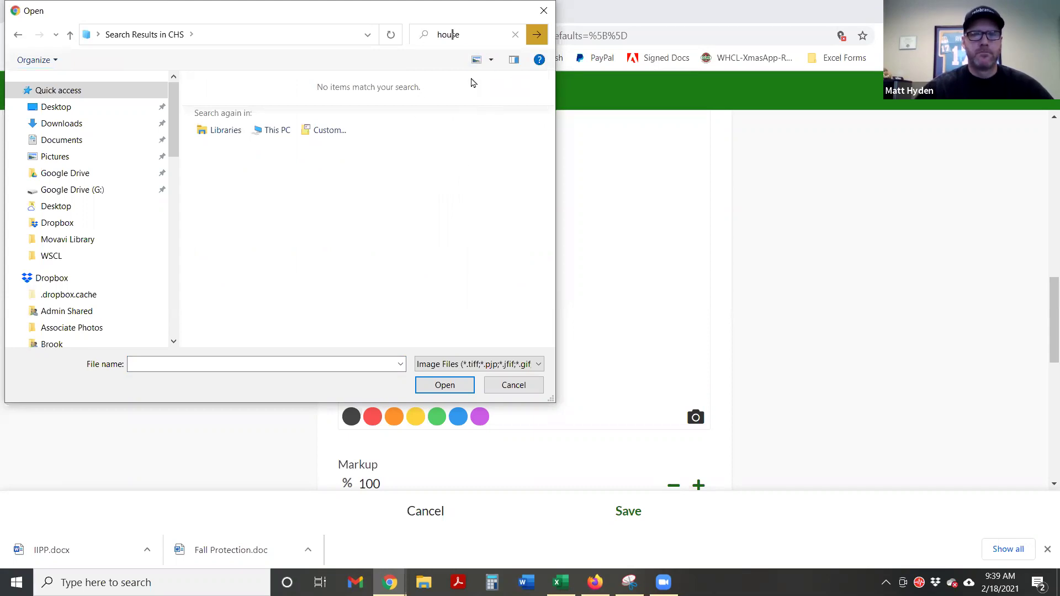
key(ctrl+a)
text(chs)
key(Return)
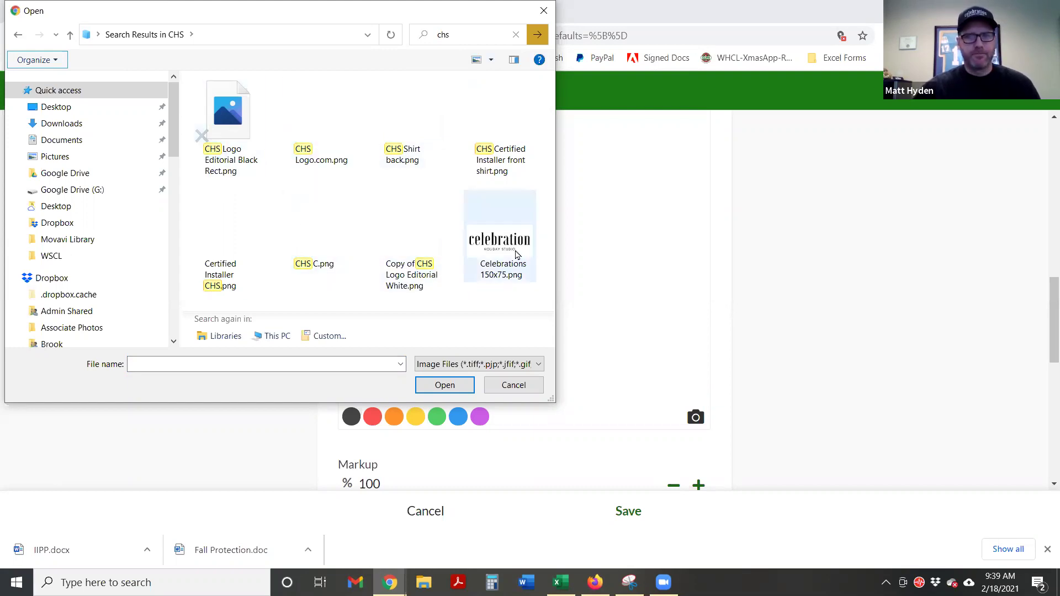
double_click(500, 243)
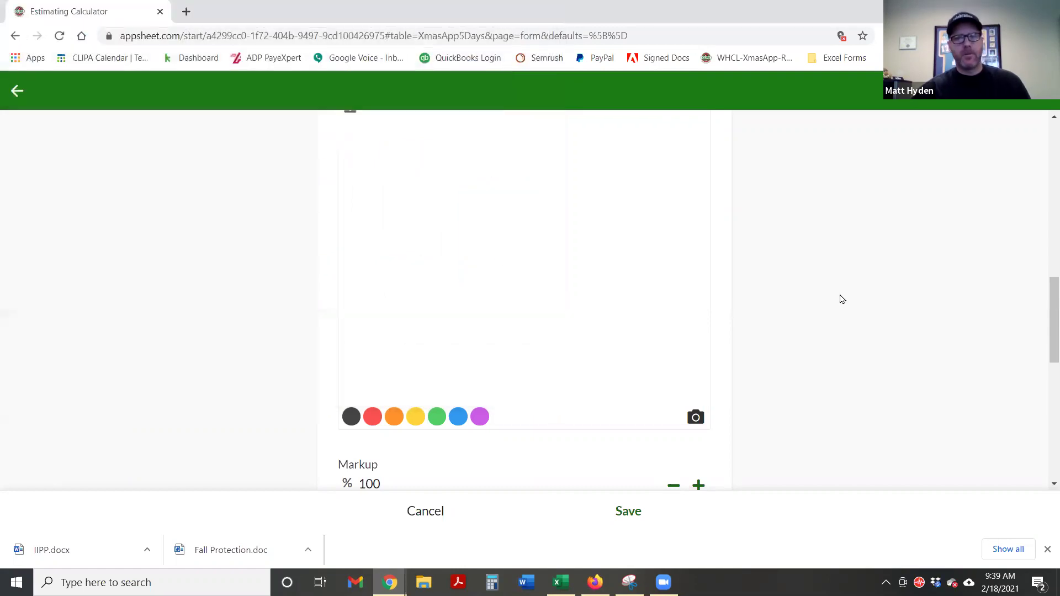
Switch the Photo1 sketch colour to yellow
scroll(809, 322, down, 4)
scroll(809, 322, up, 4)
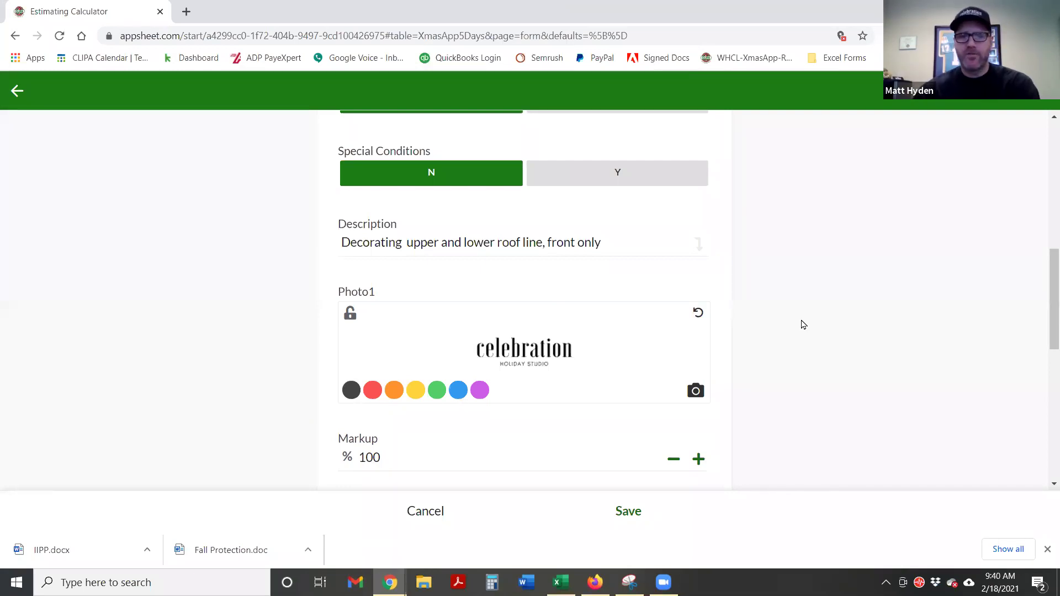
click(415, 390)
mouse_move(406, 344)
mouse_down()
mouse_move(424, 326)
mouse_move(499, 330)
mouse_move(534, 345)
mouse_move(521, 354)
mouse_move(500, 334)
mouse_move(457, 361)
mouse_move(551, 367)
mouse_move(577, 340)
mouse_move(517, 342)
mouse_up()
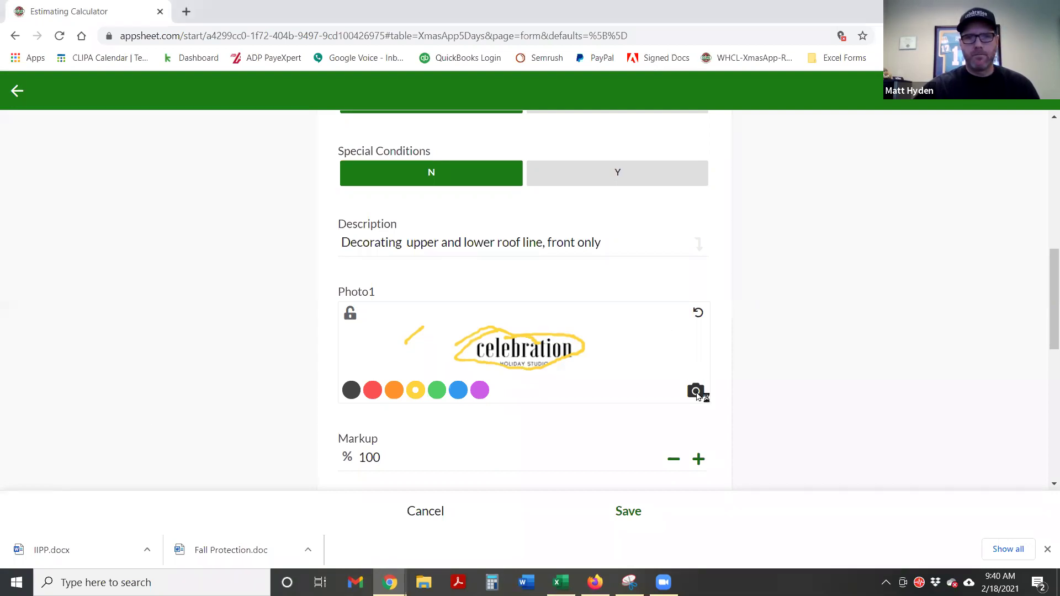
Replace the Photo1 image with House.jpg from the Desktop and mark the roof in yellow
click(695, 390)
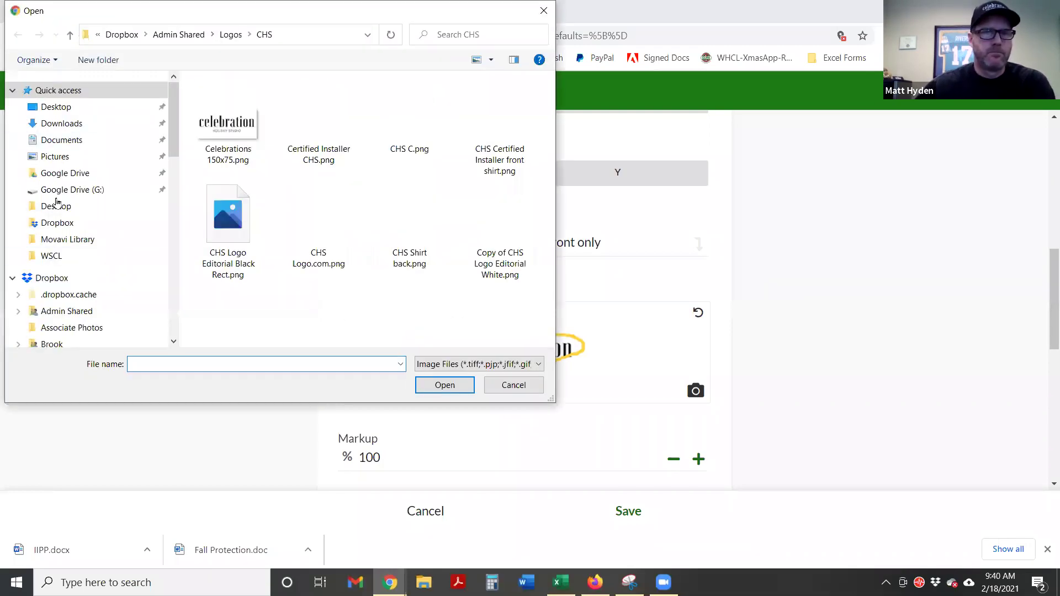
click(53, 108)
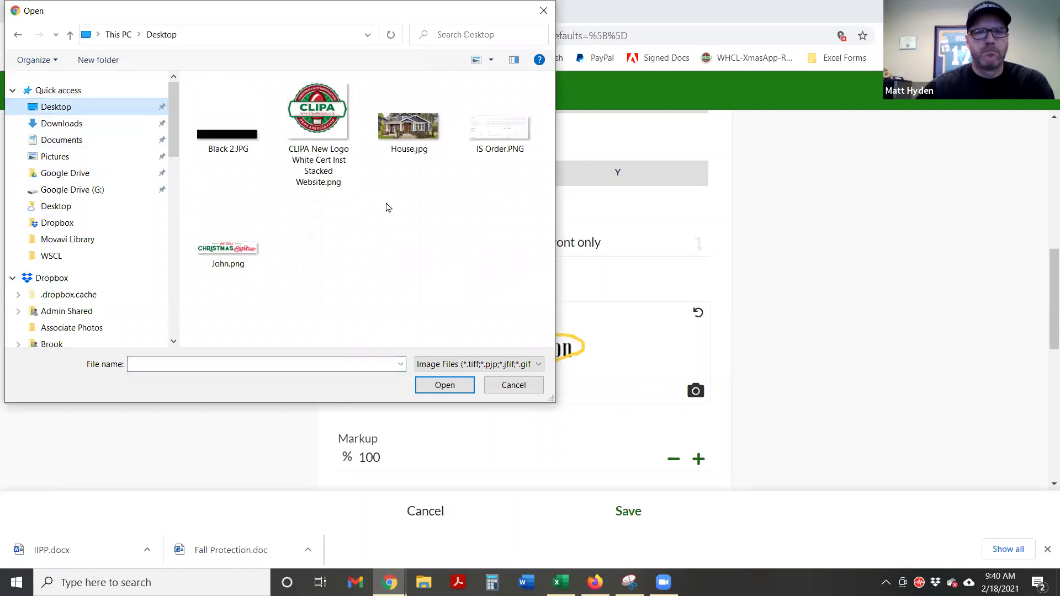
scroll(475, 253, down, 1)
double_click(306, 194)
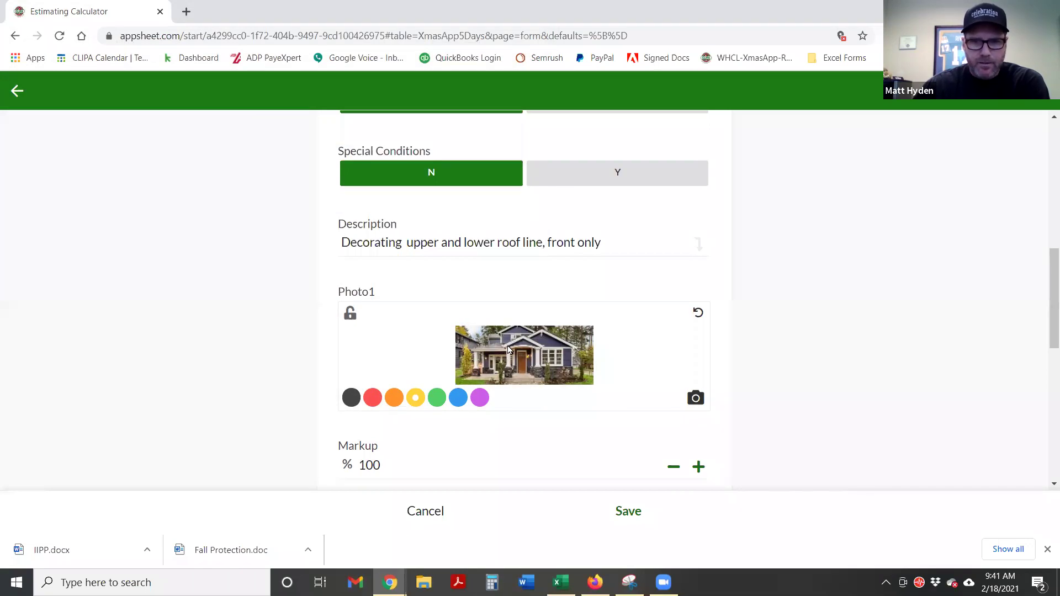
mouse_move(504, 347)
mouse_down()
mouse_move(542, 349)
mouse_move(530, 334)
mouse_move(542, 328)
mouse_move(568, 351)
mouse_up()
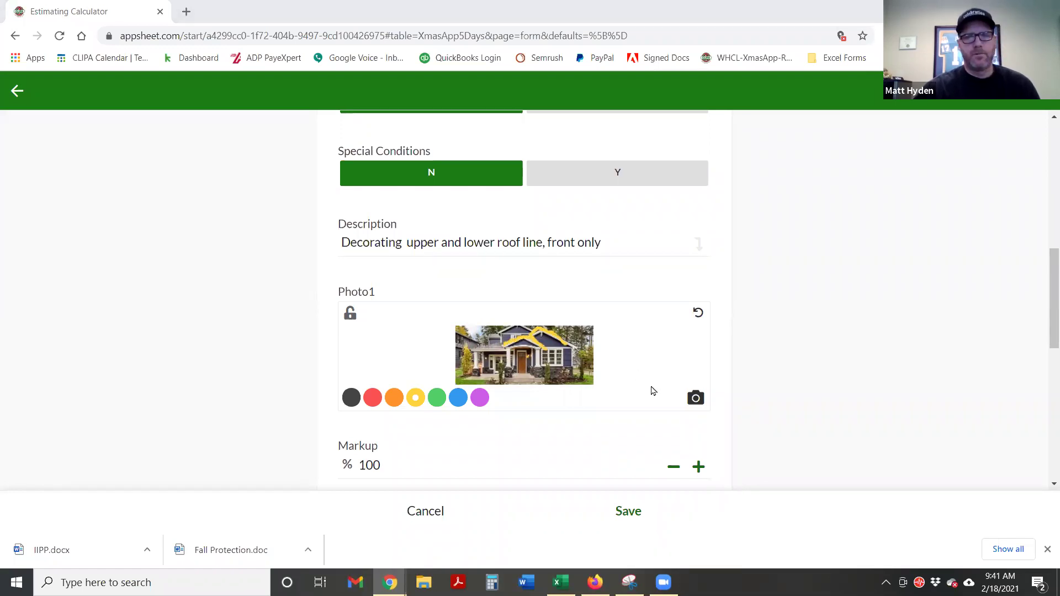
click(694, 399)
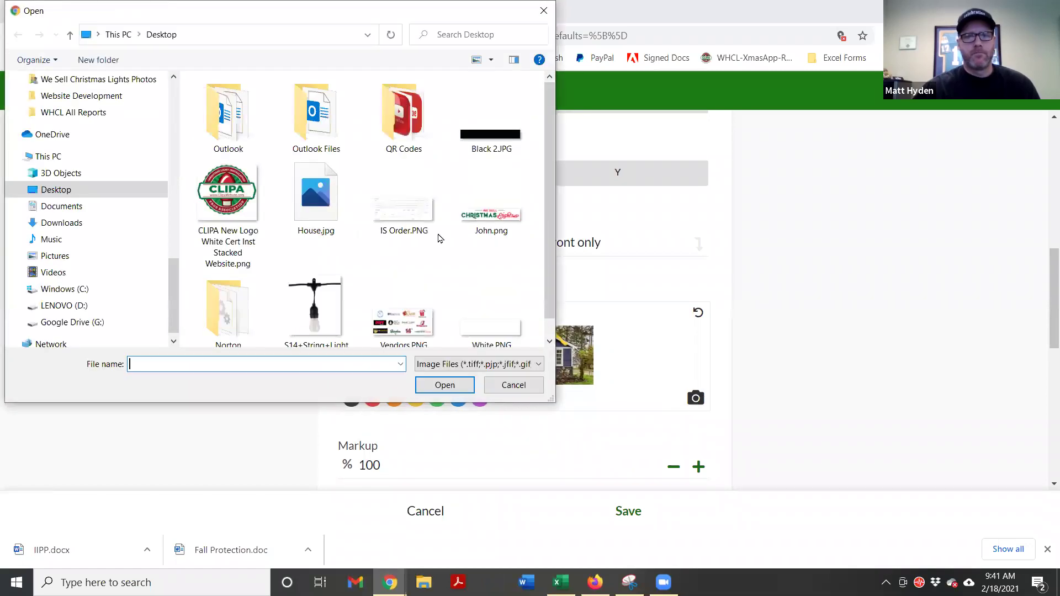
Reload a clean copy of House.jpg into Photo1, removing the earlier yellow stroke
scroll(480, 221, down, 1)
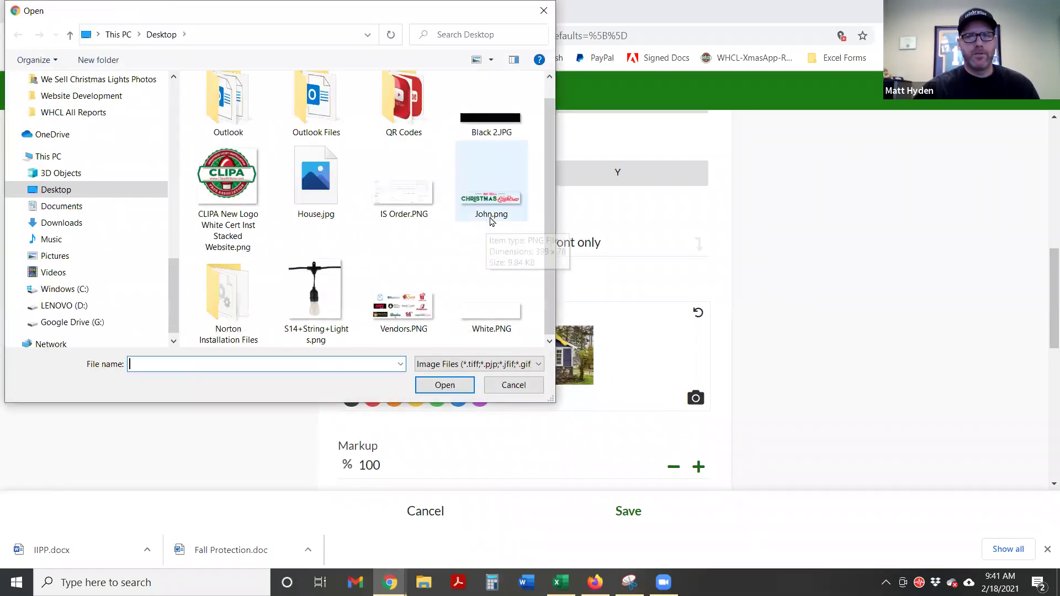
double_click(326, 205)
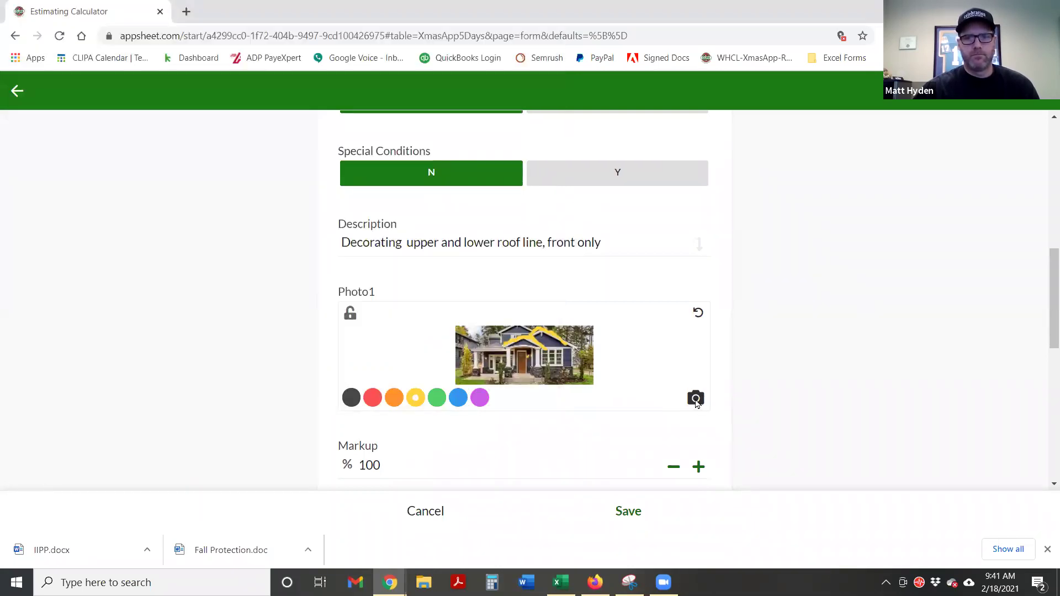
click(697, 314)
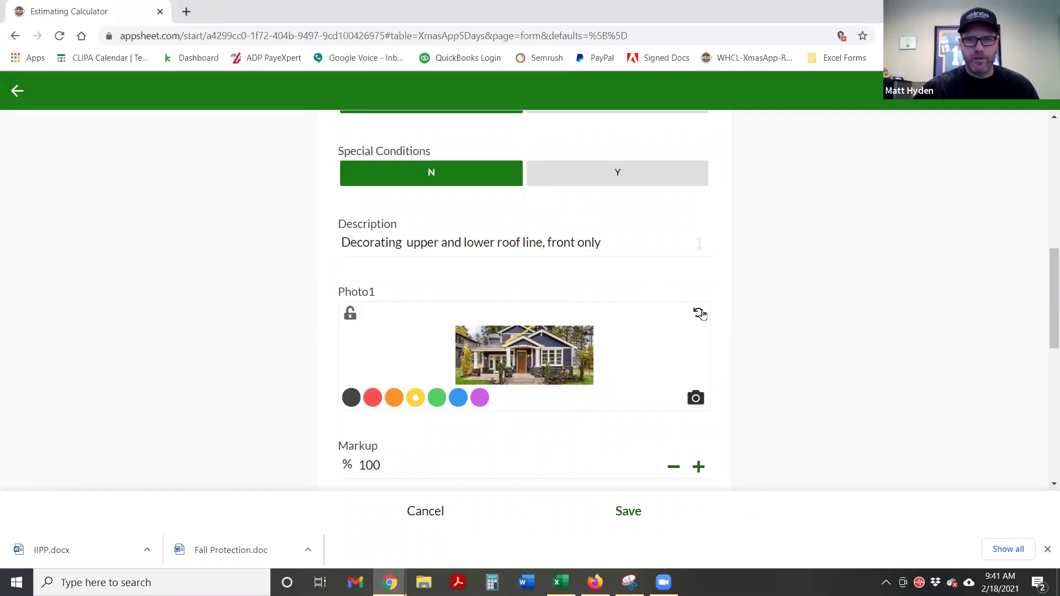
click(694, 398)
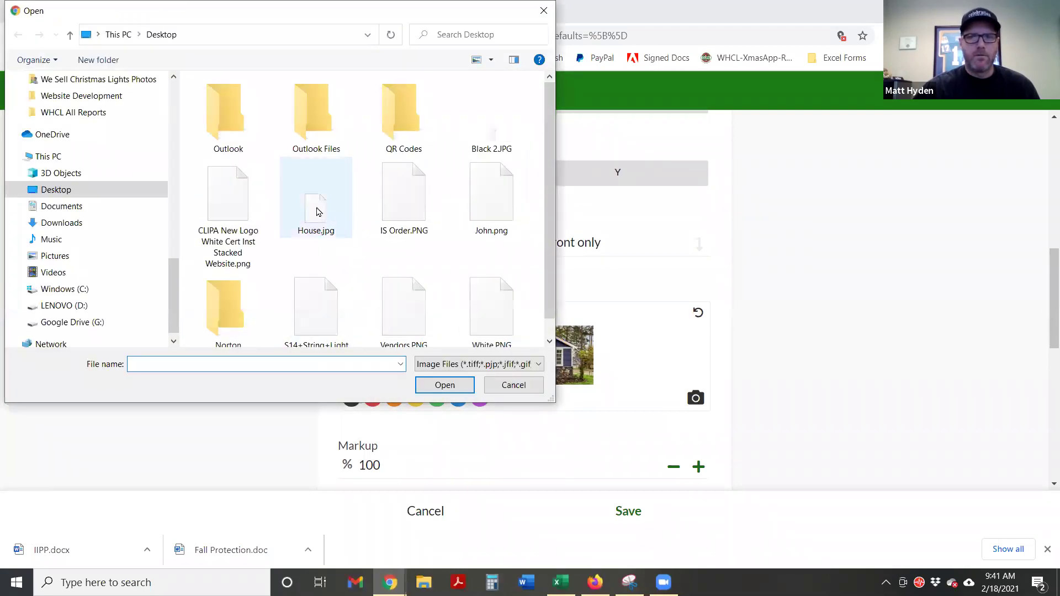
double_click(314, 216)
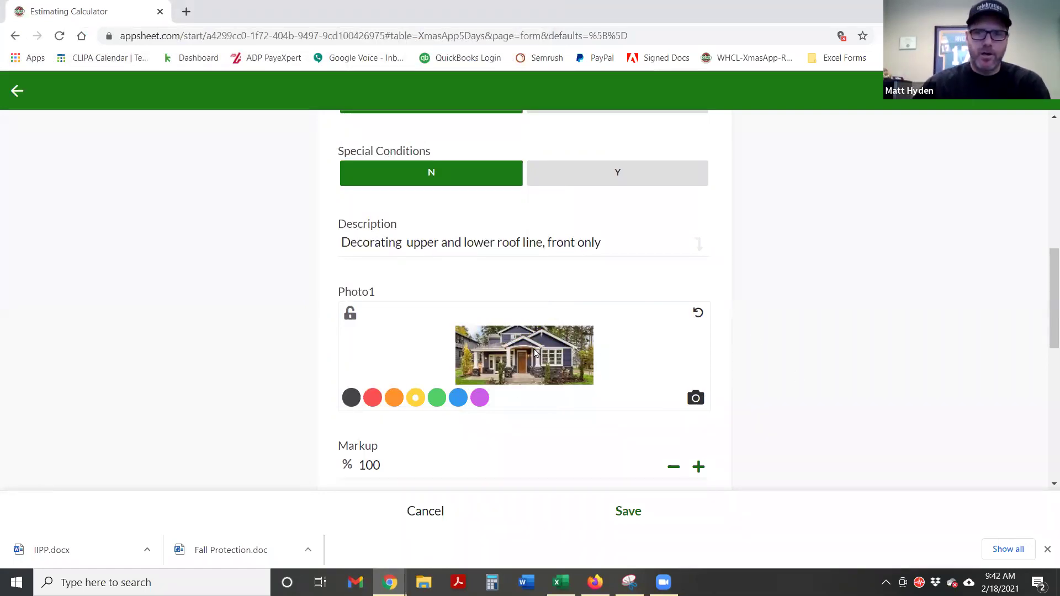
Trace the upper roofline, left gable and lower porch roof in yellow
click(414, 397)
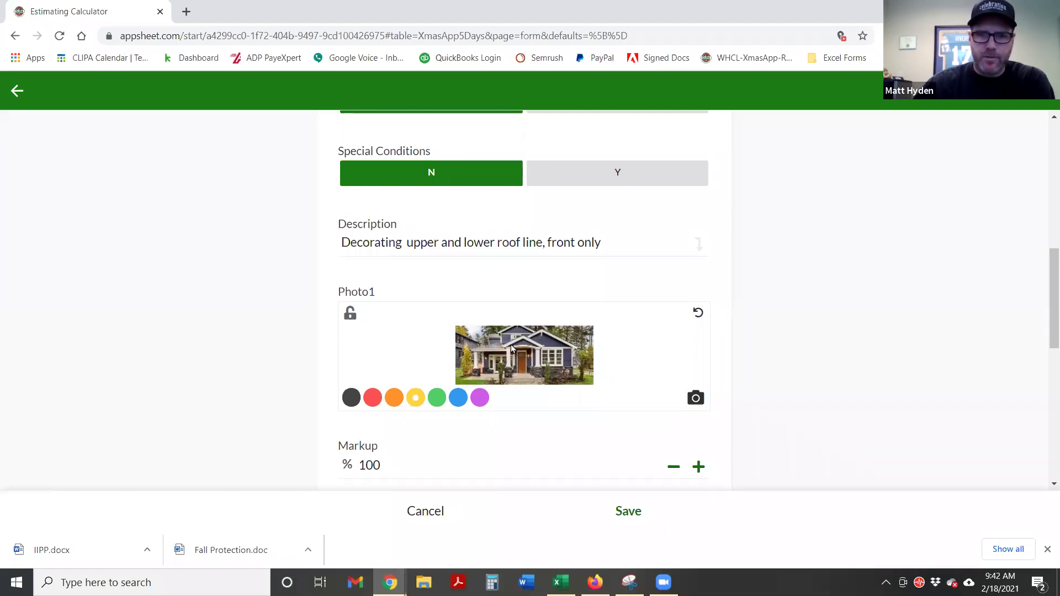
mouse_move(507, 347)
mouse_down()
mouse_move(546, 333)
mouse_move(568, 348)
mouse_up()
mouse_move(500, 345)
mouse_down()
mouse_move(498, 334)
mouse_move(526, 331)
mouse_up()
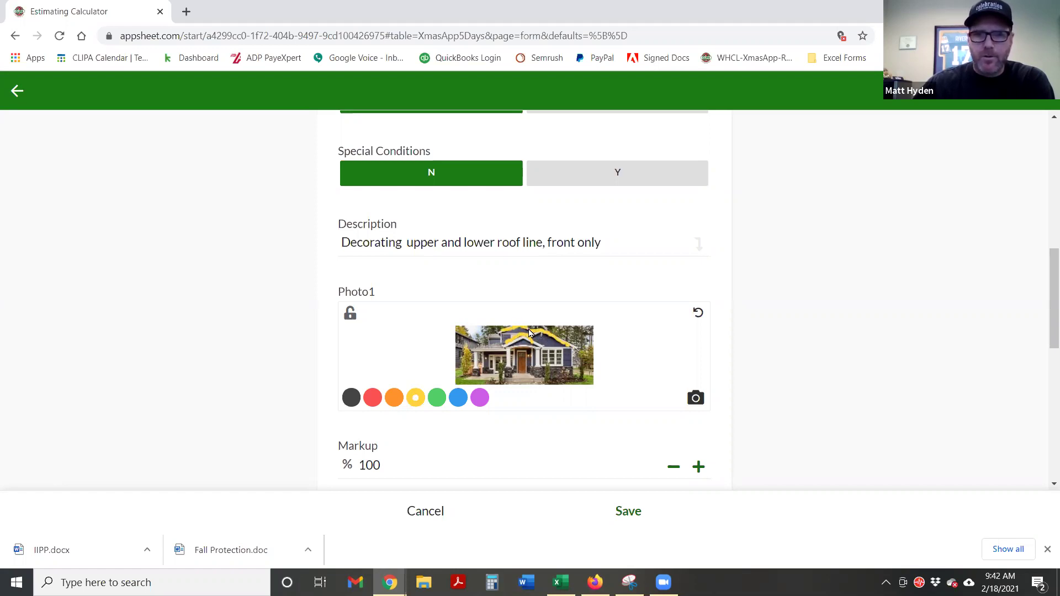
drag(473, 351, 500, 357)
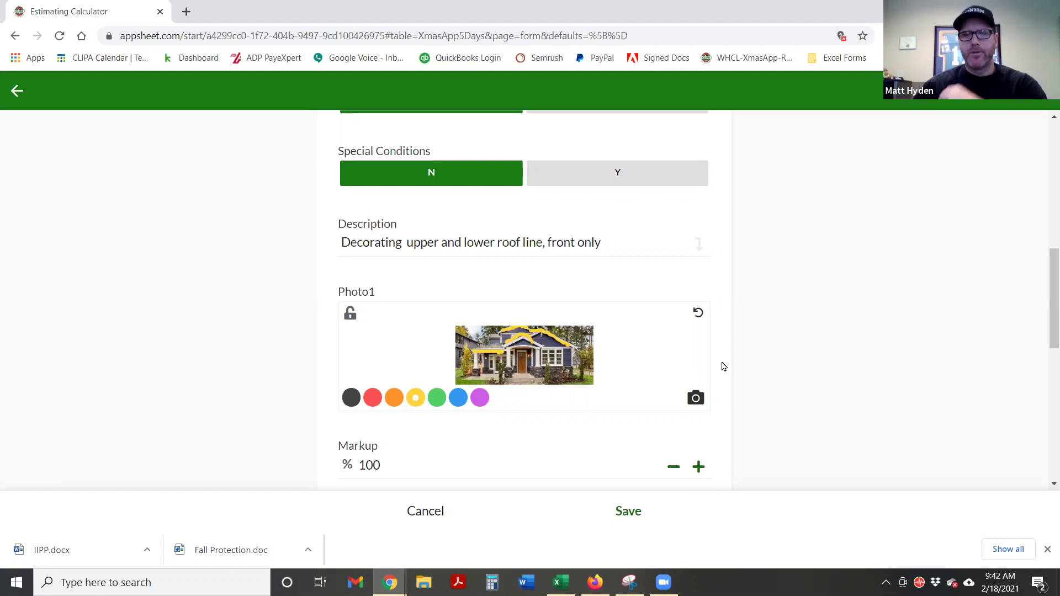
scroll(779, 337, down, 3)
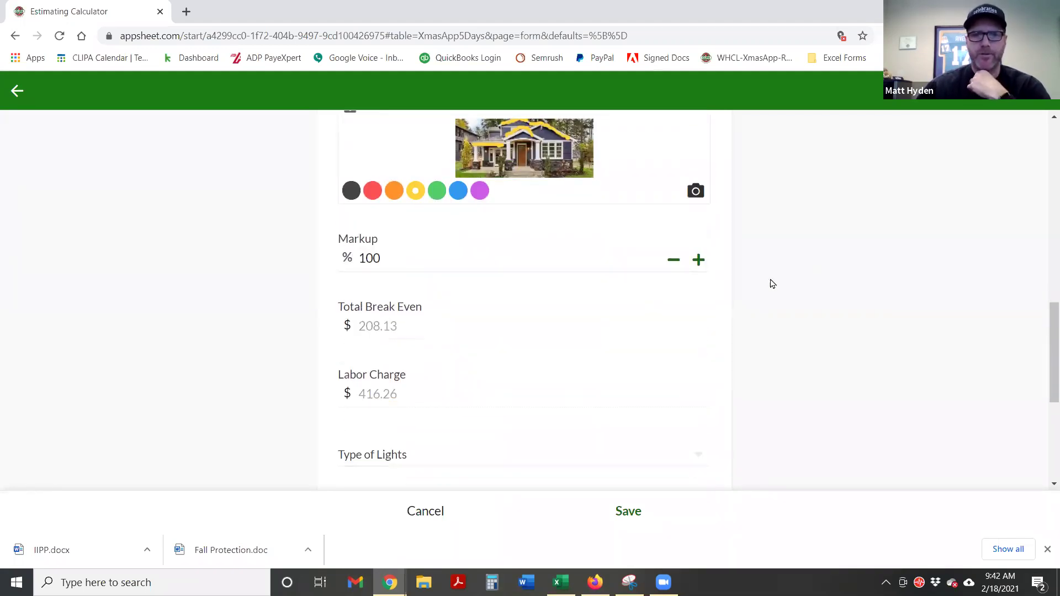
click(397, 259)
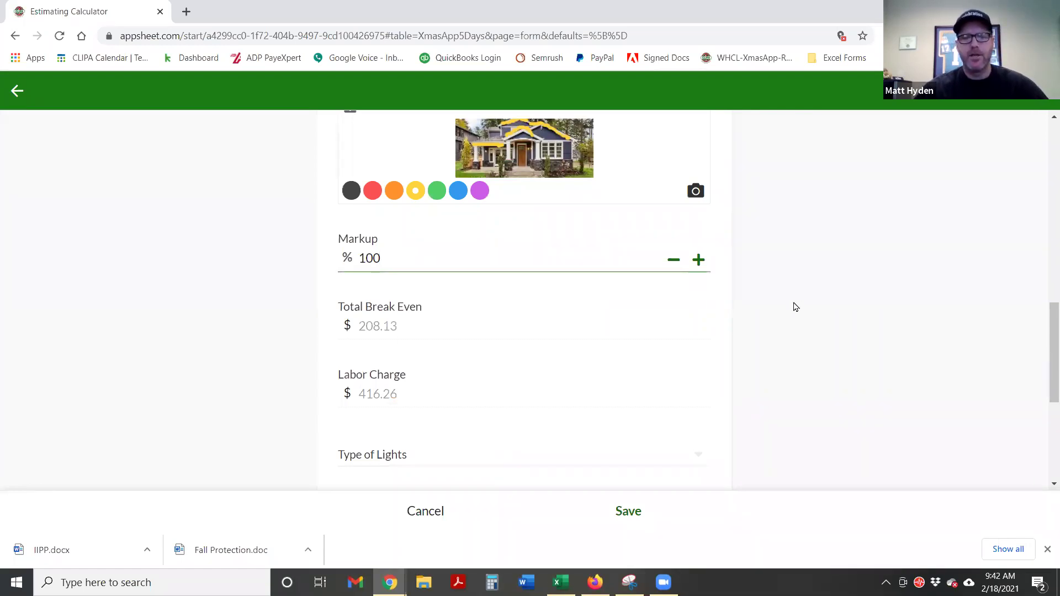
double_click(411, 333)
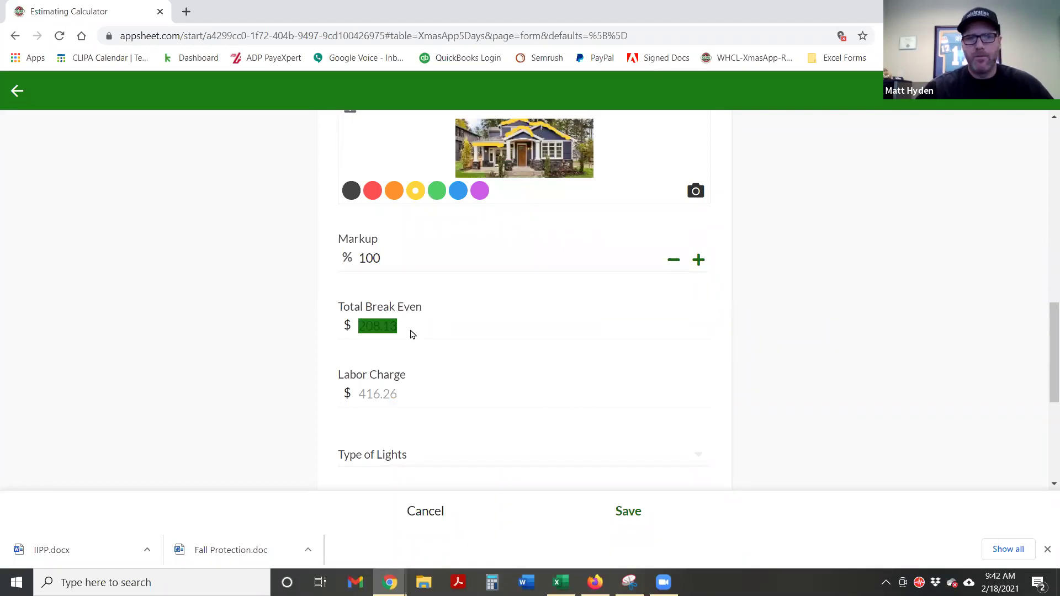
click(435, 331)
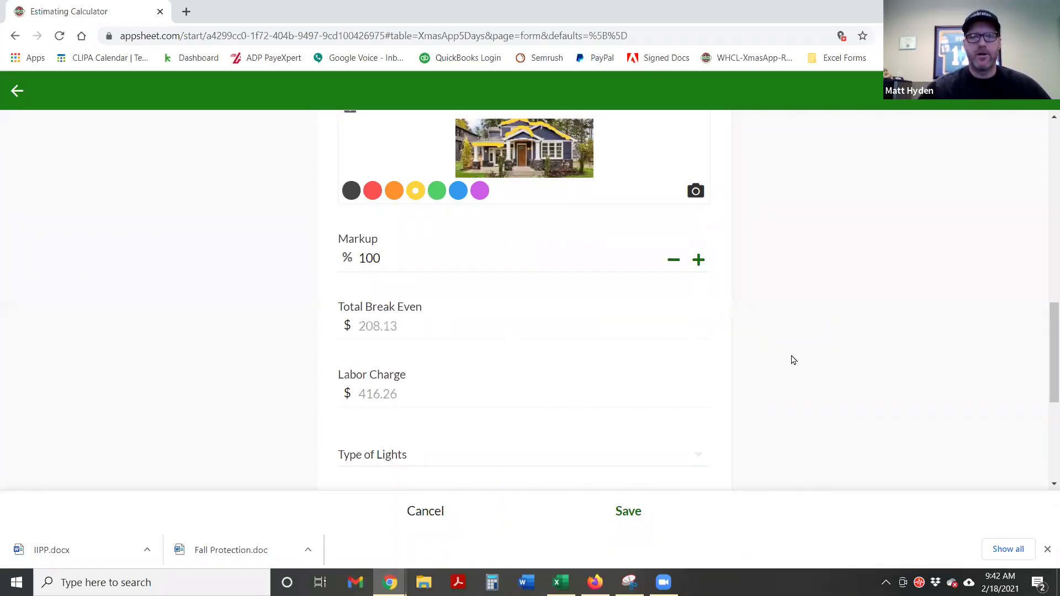
scroll(793, 360, up, 10)
scroll(794, 360, down, 1)
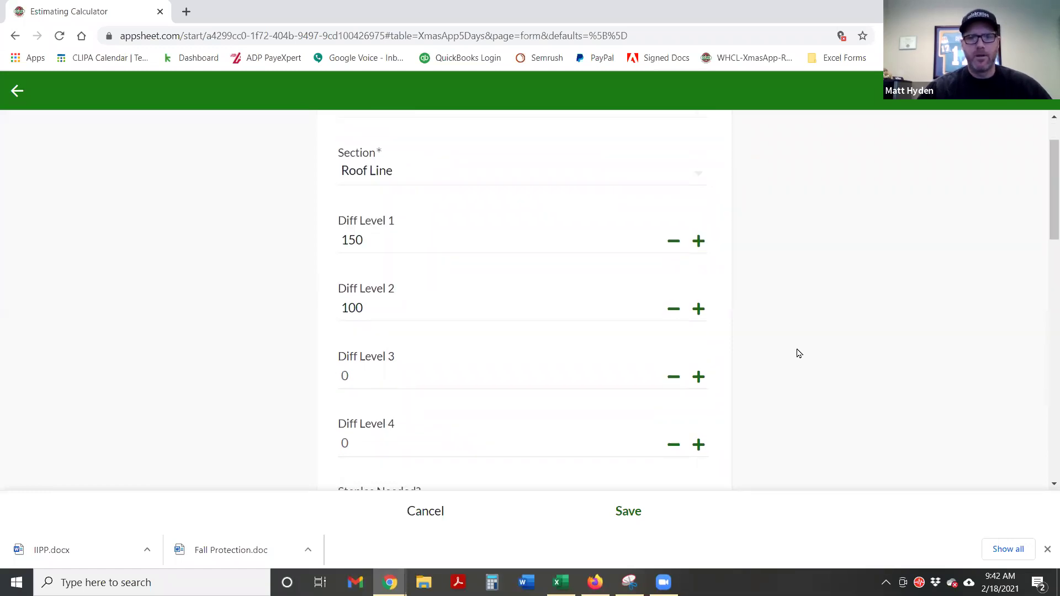
scroll(799, 352, down, 8)
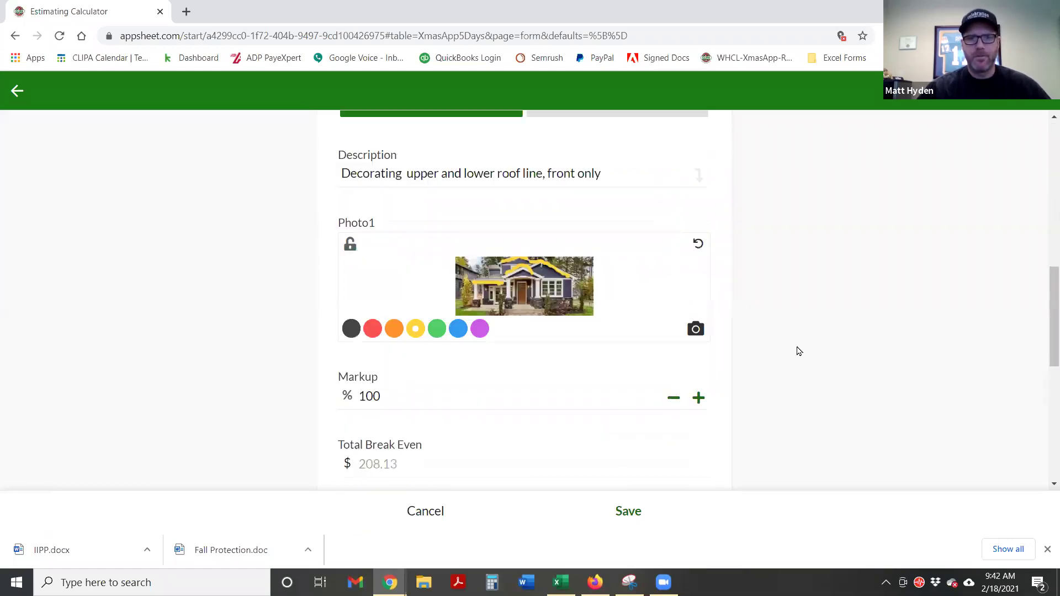
scroll(798, 351, down, 2)
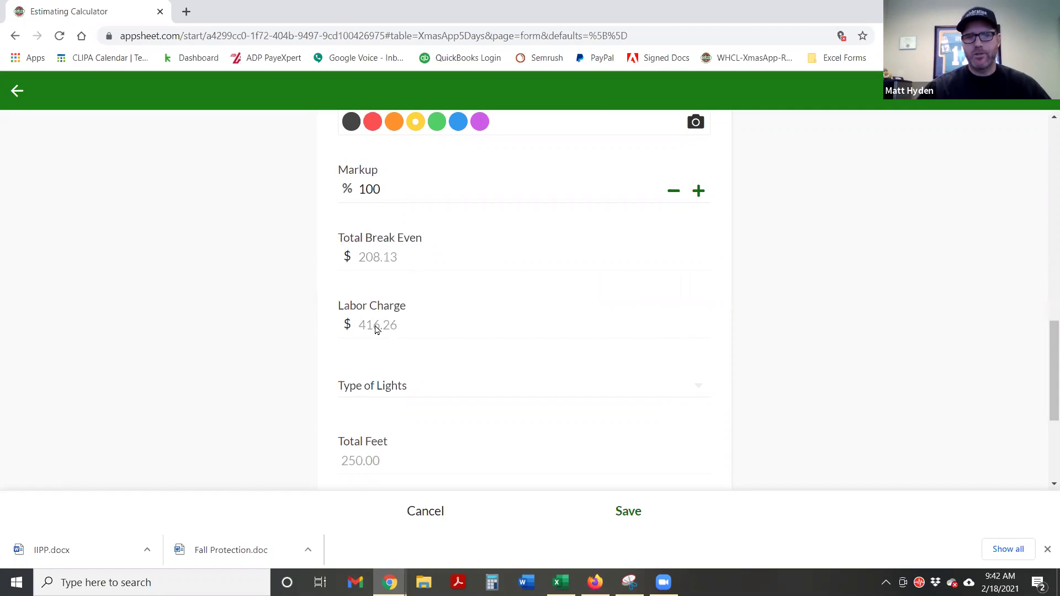
mouse_move(395, 331)
mouse_down()
mouse_move(359, 336)
mouse_move(403, 327)
mouse_up()
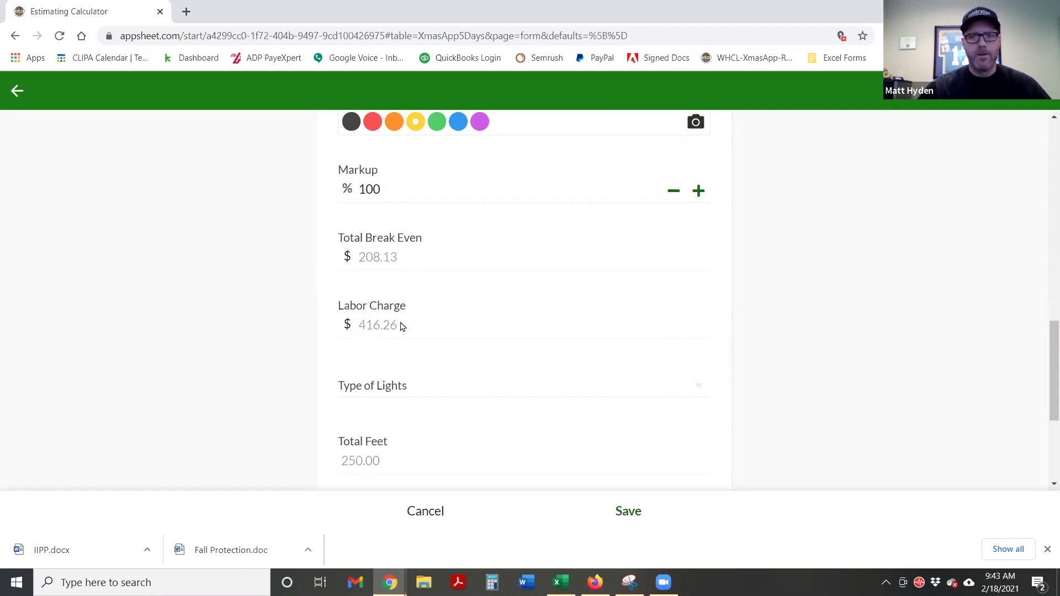
scroll(430, 318, down, 1)
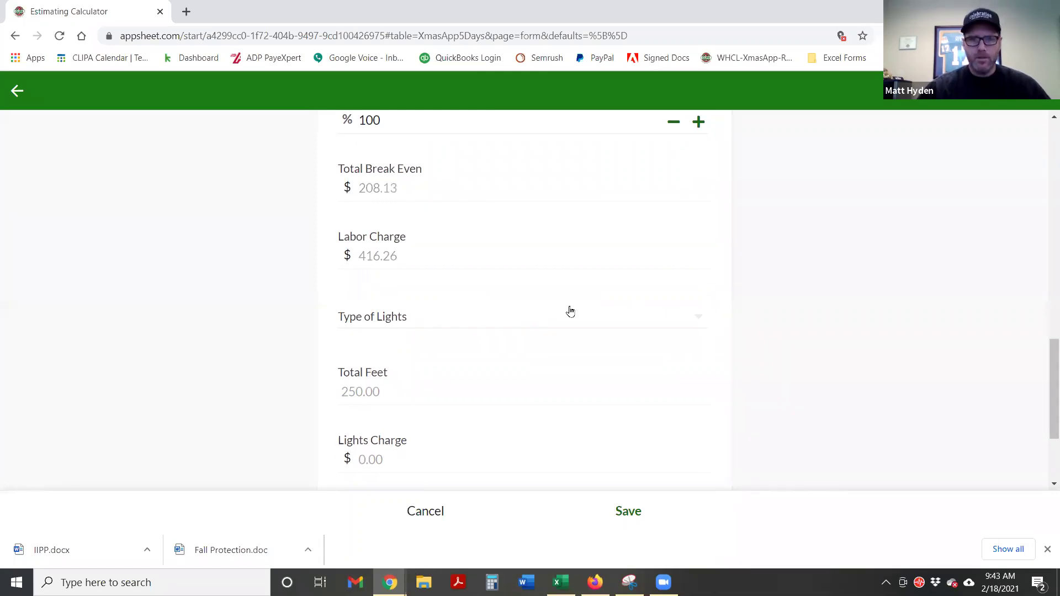
click(548, 321)
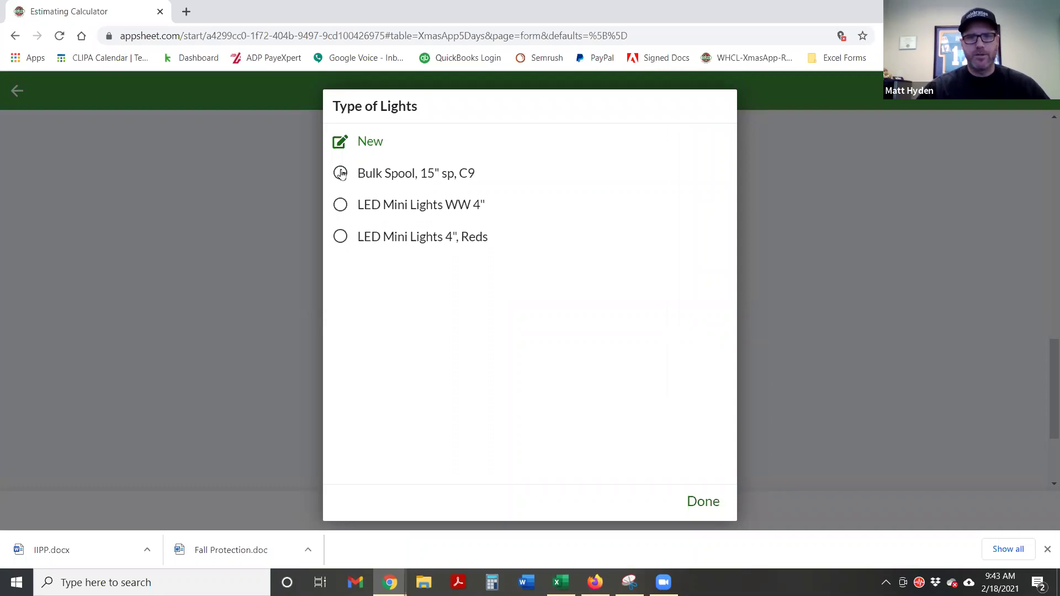
click(341, 173)
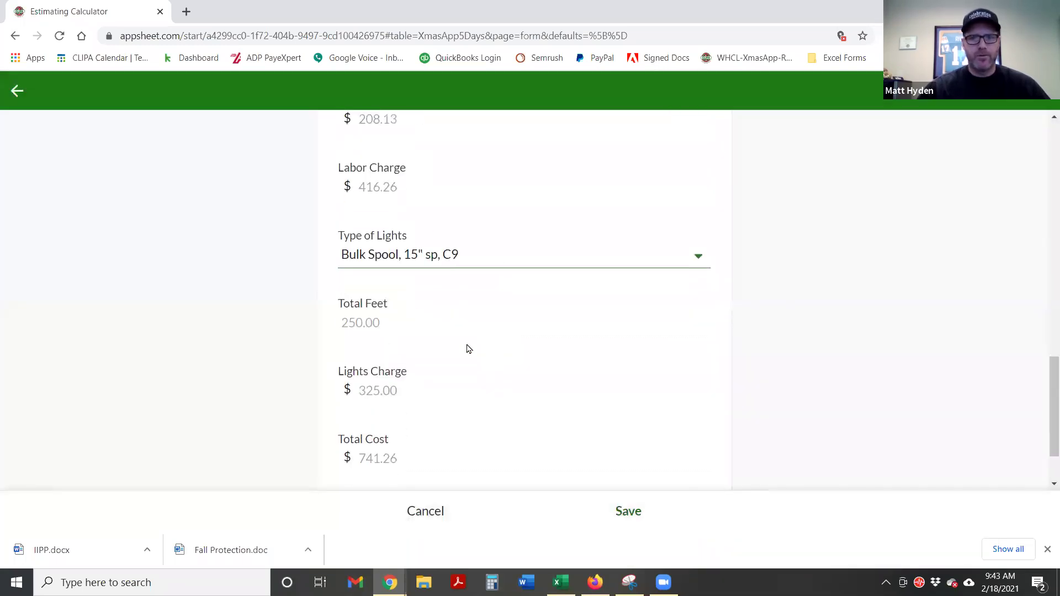
drag(388, 329, 341, 329)
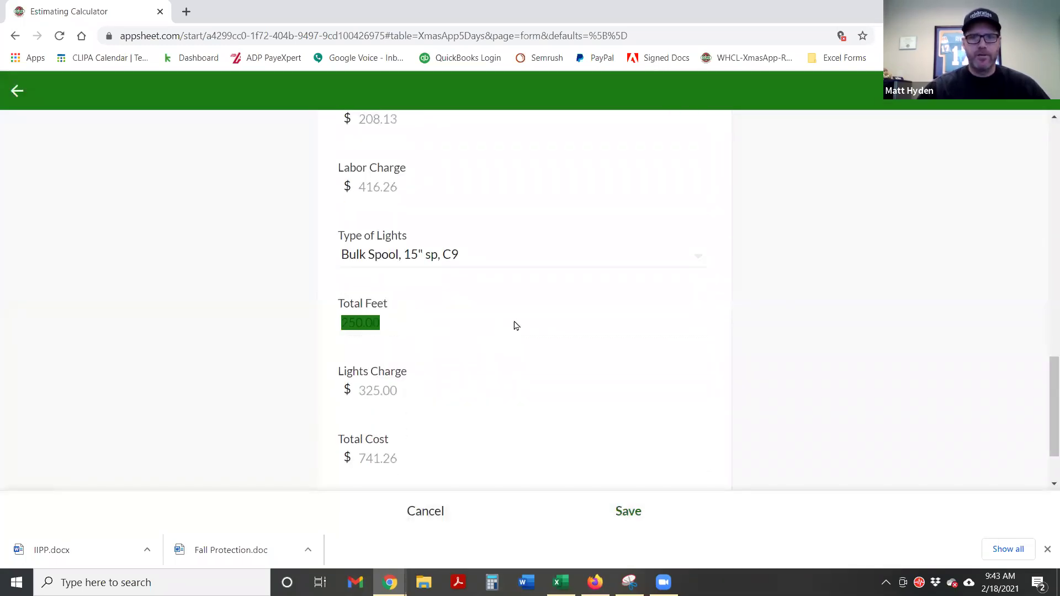
scroll(517, 323, up, 15)
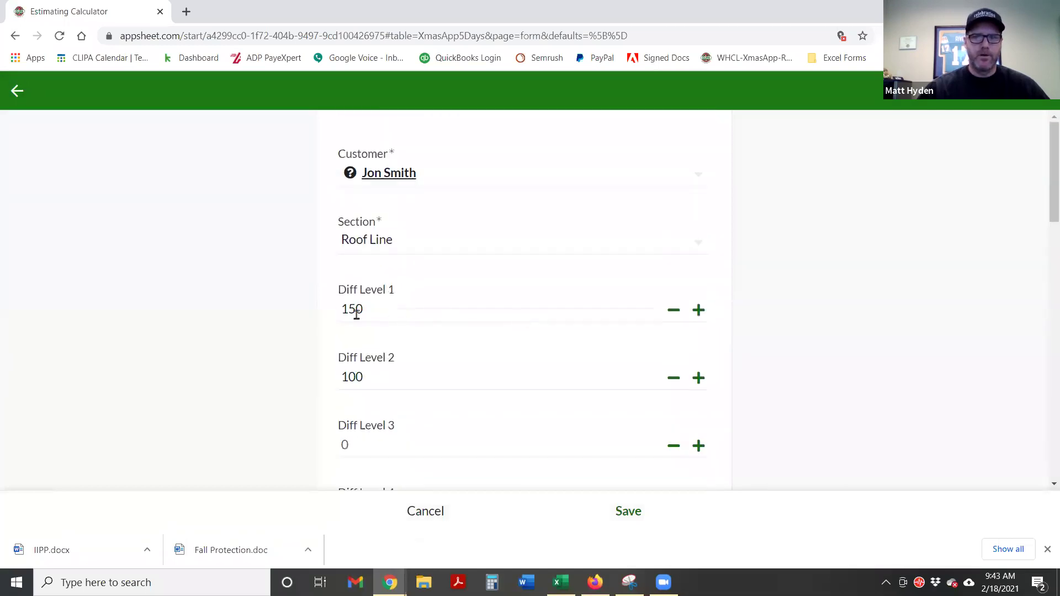
scroll(293, 389, down, 10)
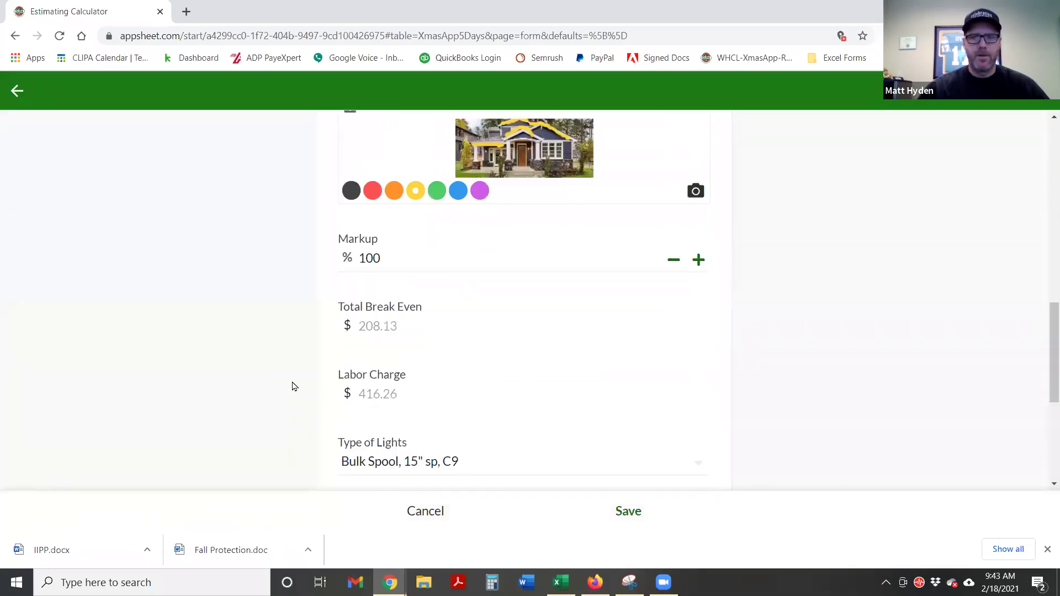
scroll(294, 387, down, 5)
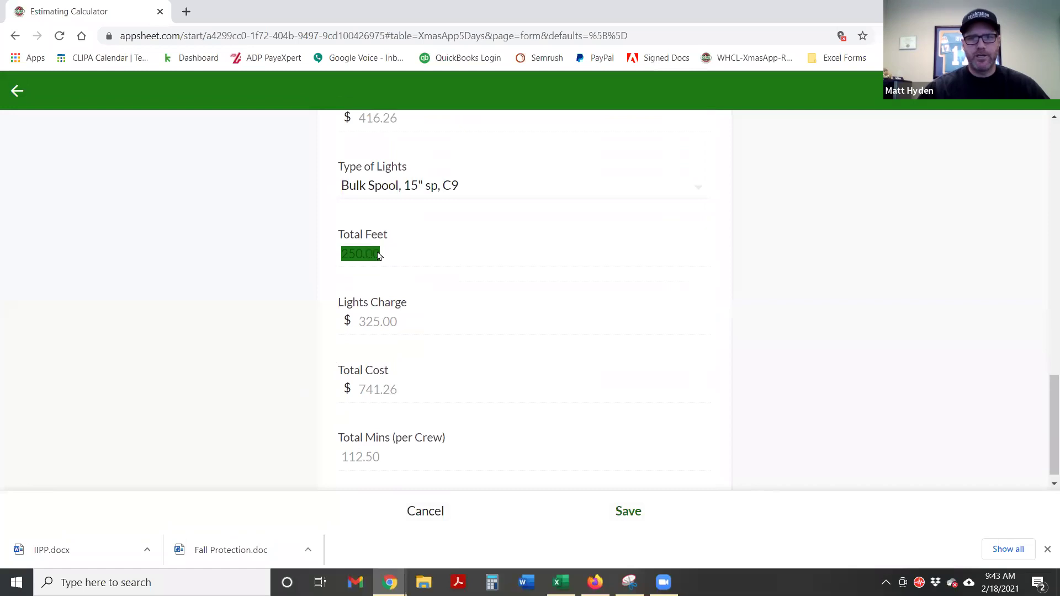
click(379, 254)
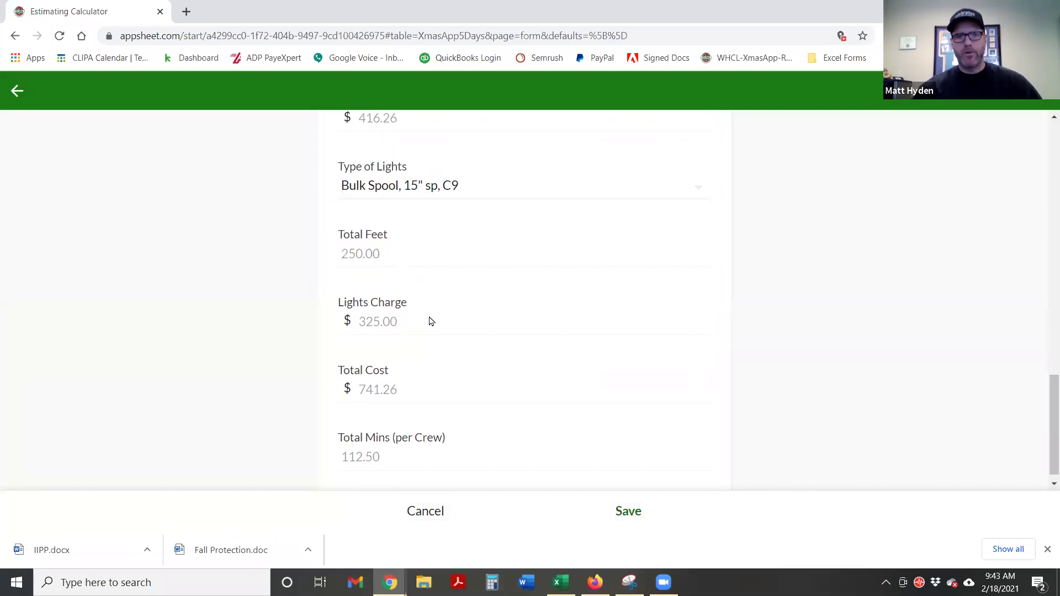
drag(405, 331, 358, 329)
click(413, 328)
scroll(425, 343, down, 1)
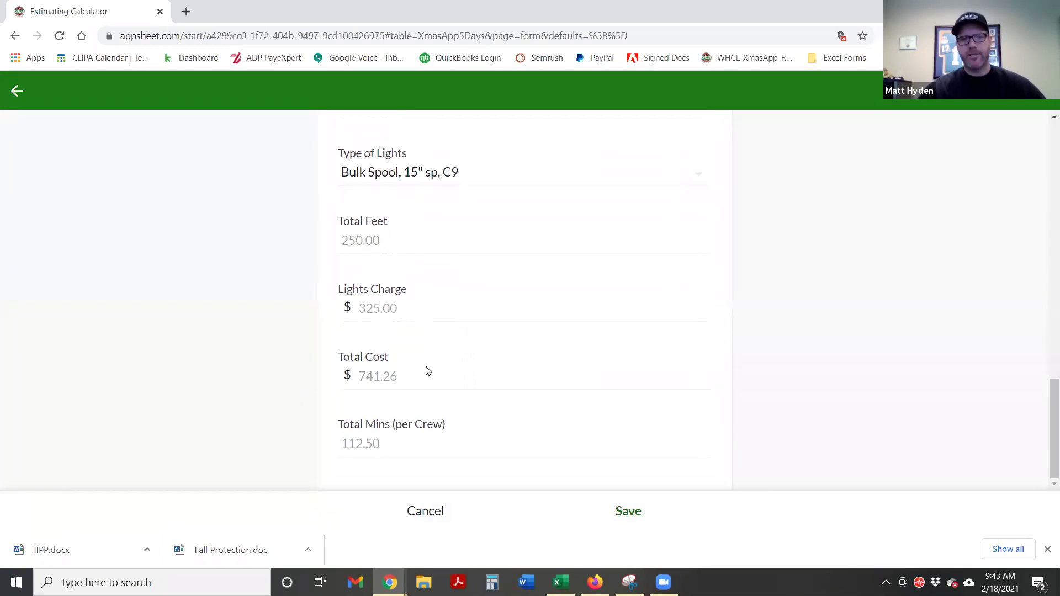
drag(402, 382, 393, 379)
click(392, 379)
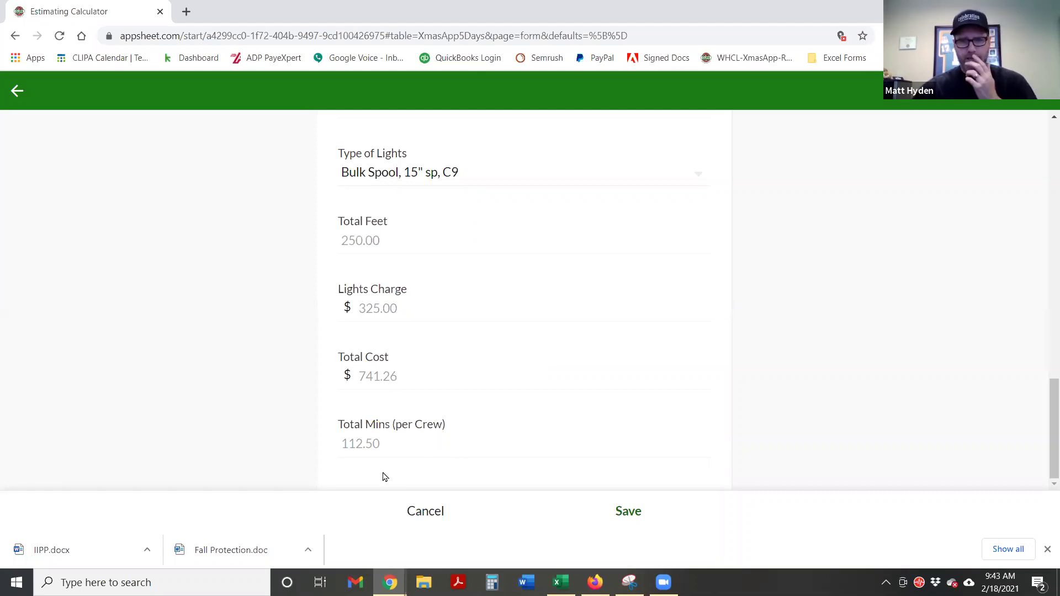
drag(382, 444, 349, 445)
click(409, 437)
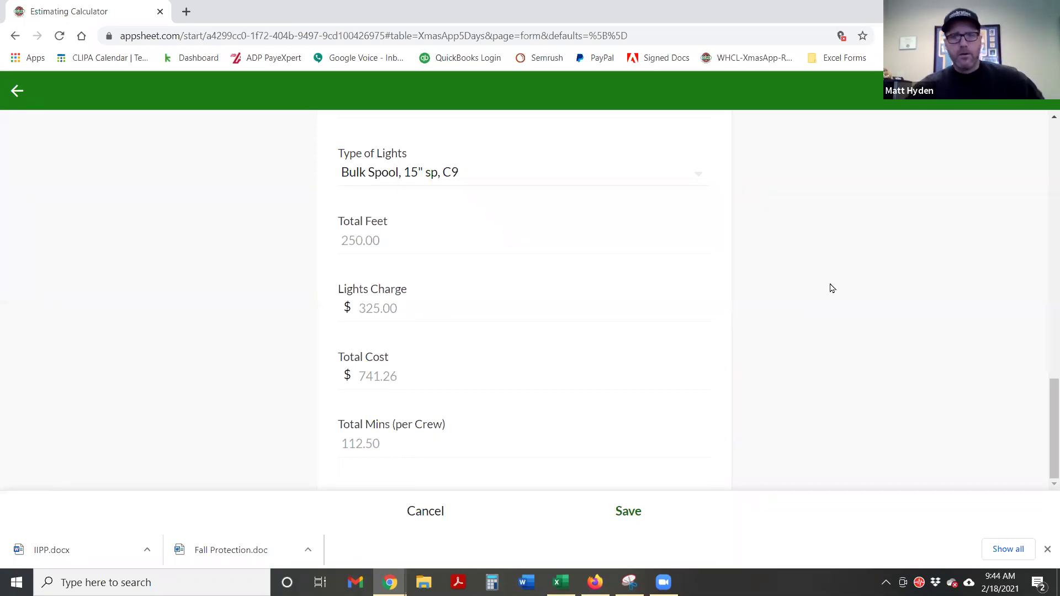
click(626, 512)
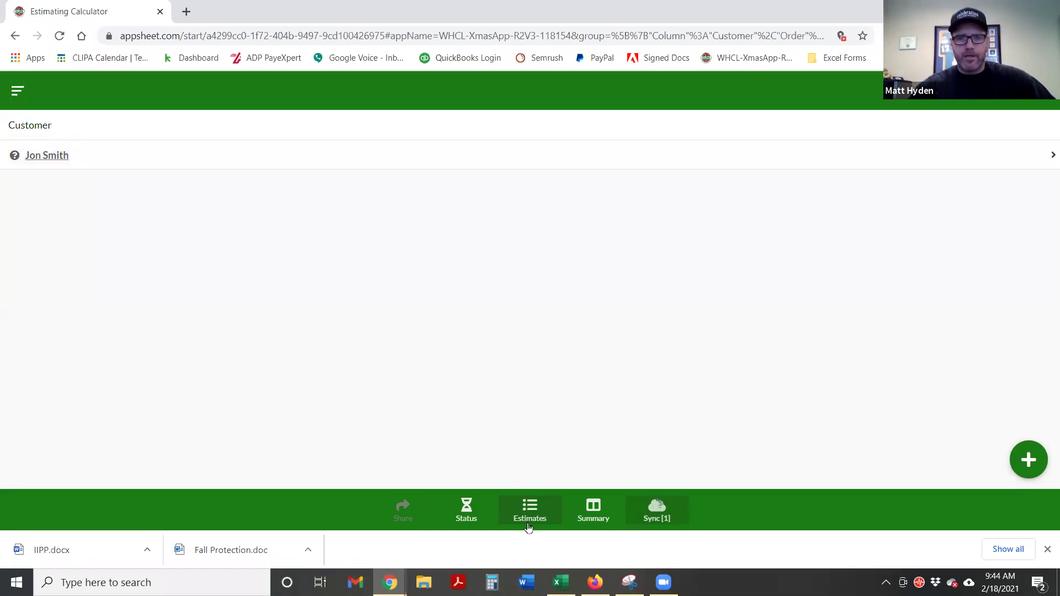
Review the customer's estimates in the Summary and Status views, totalling $741.26
click(48, 155)
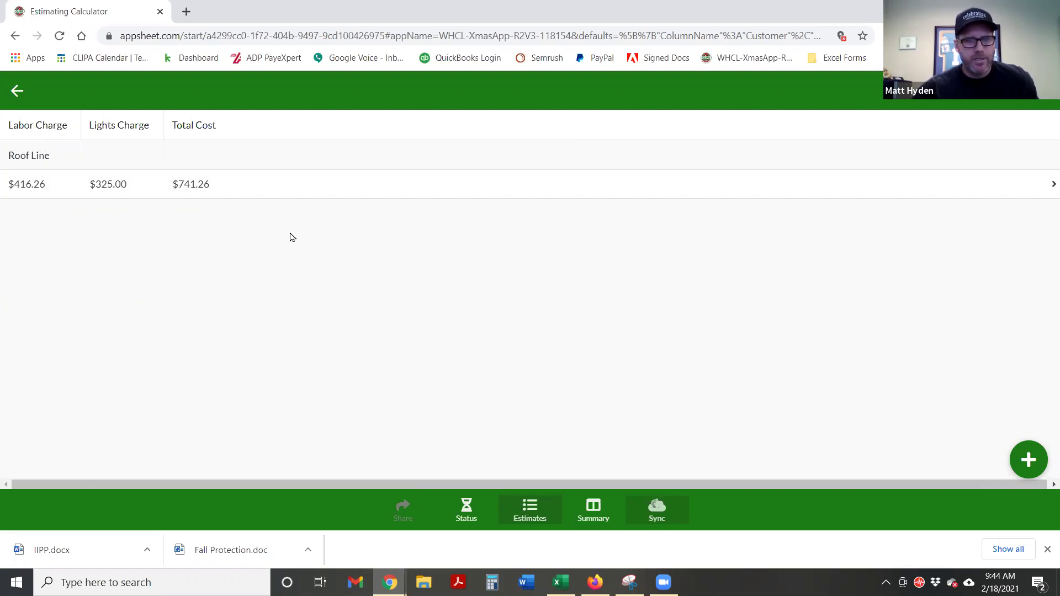
click(595, 521)
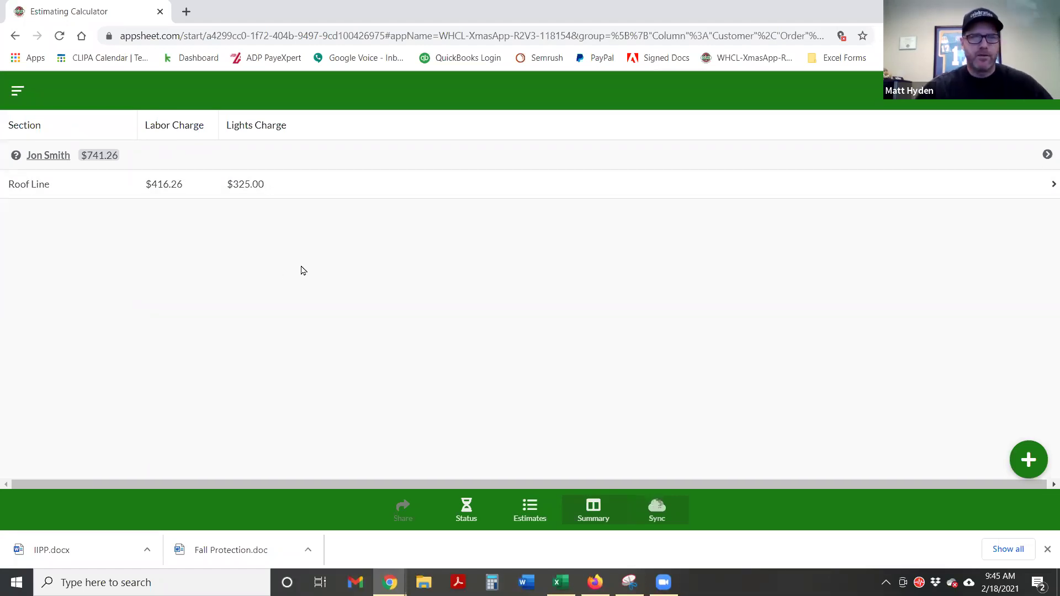
click(464, 509)
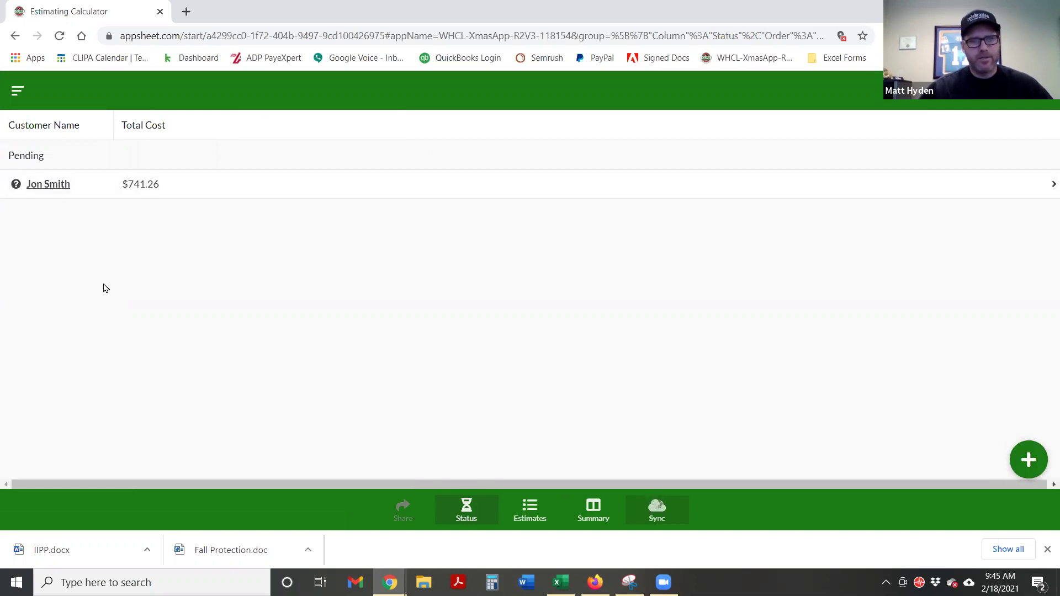
Change the customer's status to Sold and save the record
click(48, 187)
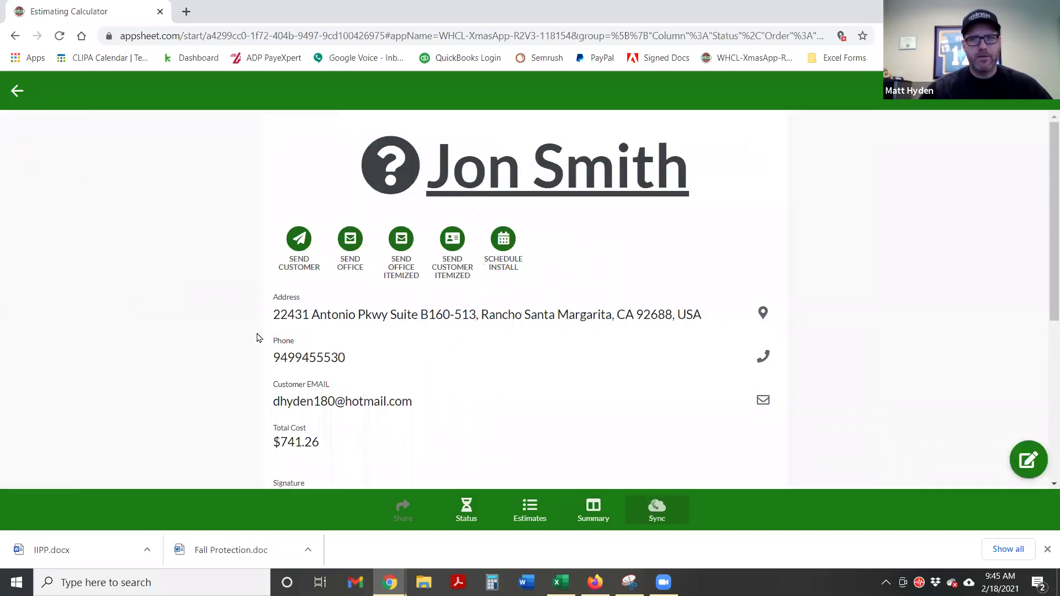
scroll(723, 396, down, 2)
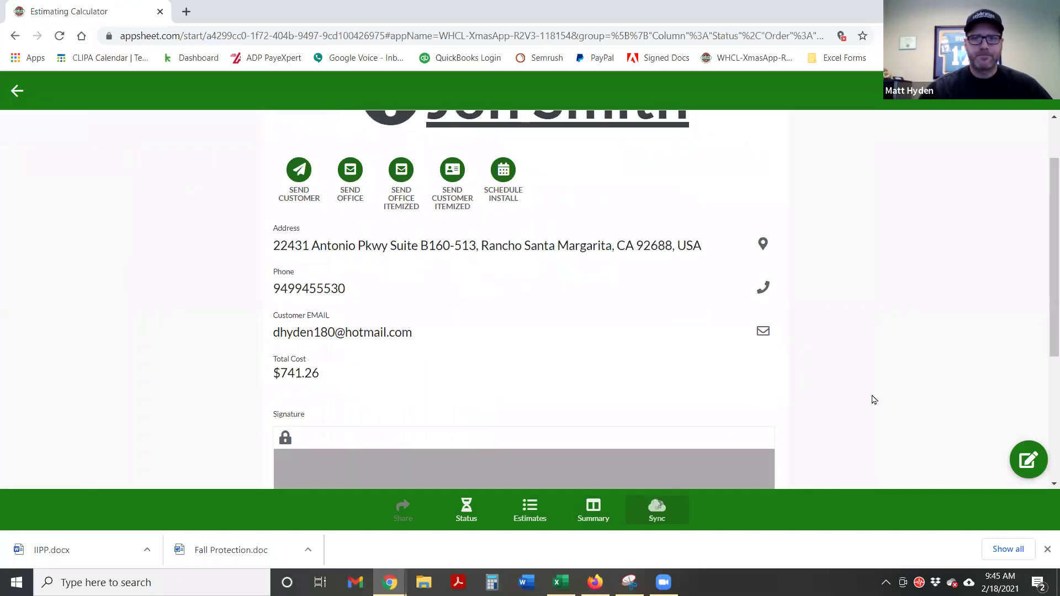
click(1026, 458)
scroll(590, 369, down, 5)
click(398, 252)
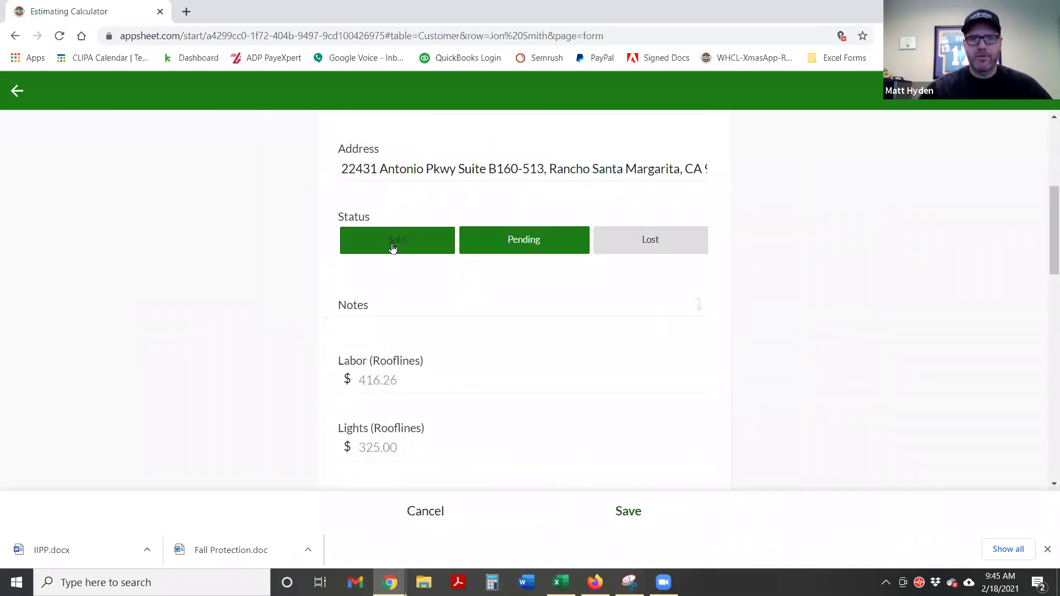
click(626, 522)
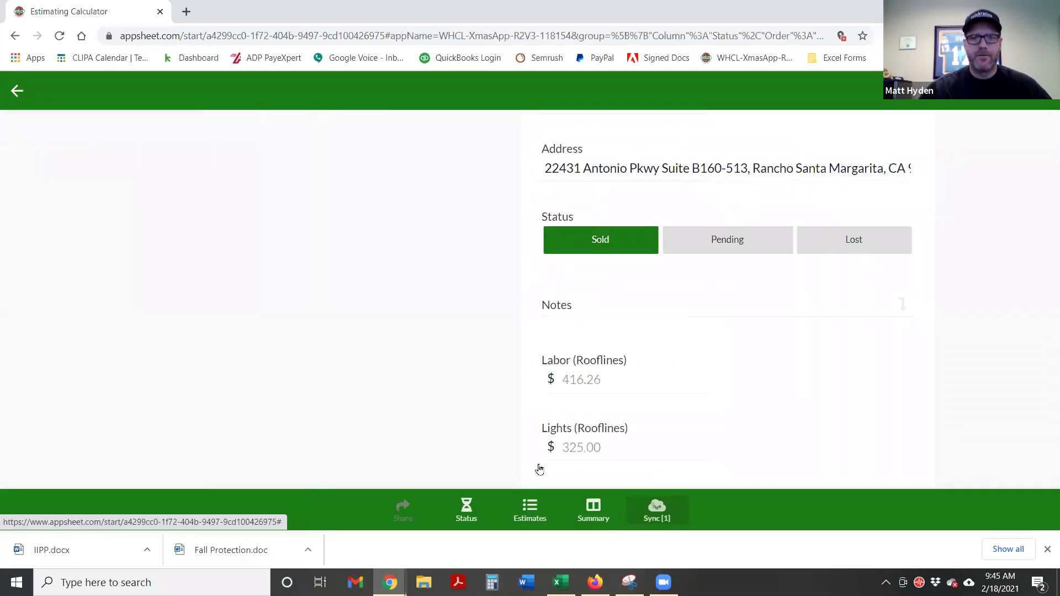
Check the Status view, then open the customer's estimate lines from Estimates
click(466, 518)
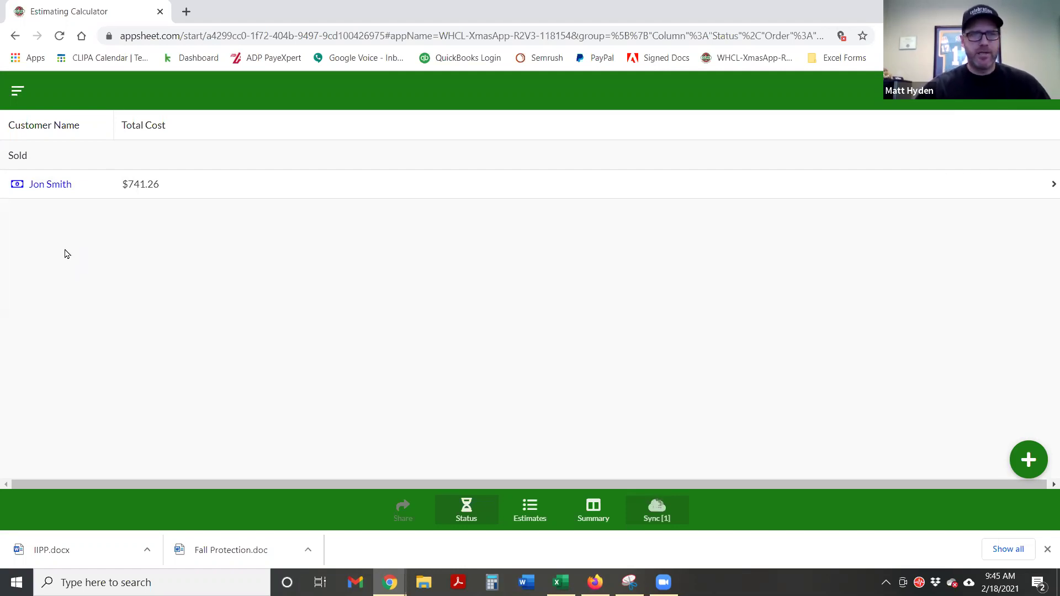
click(530, 510)
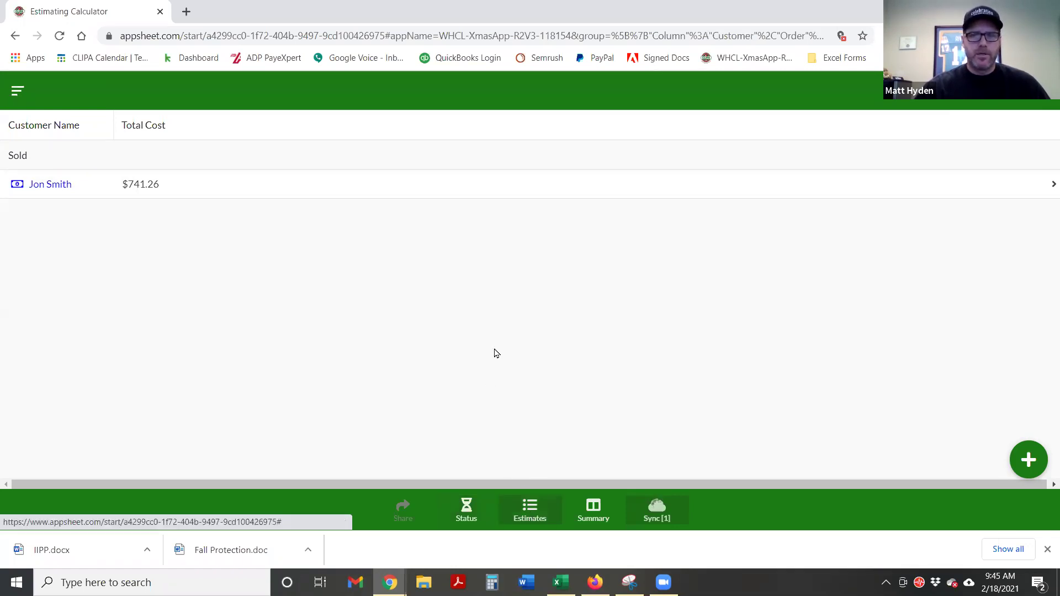
click(309, 166)
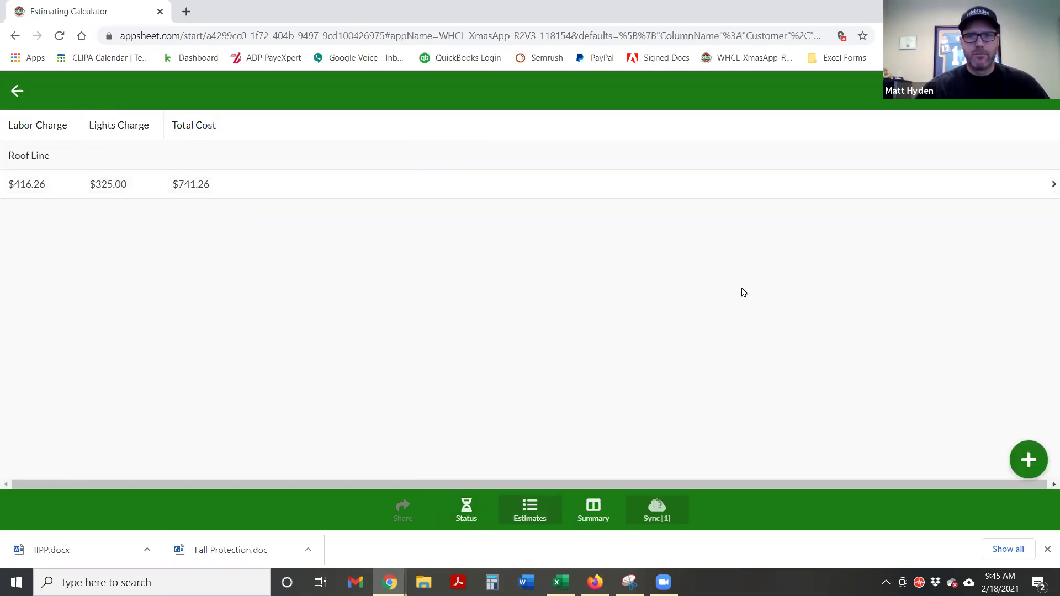
Add a new estimate line for the customer in the Bushes section
click(1026, 467)
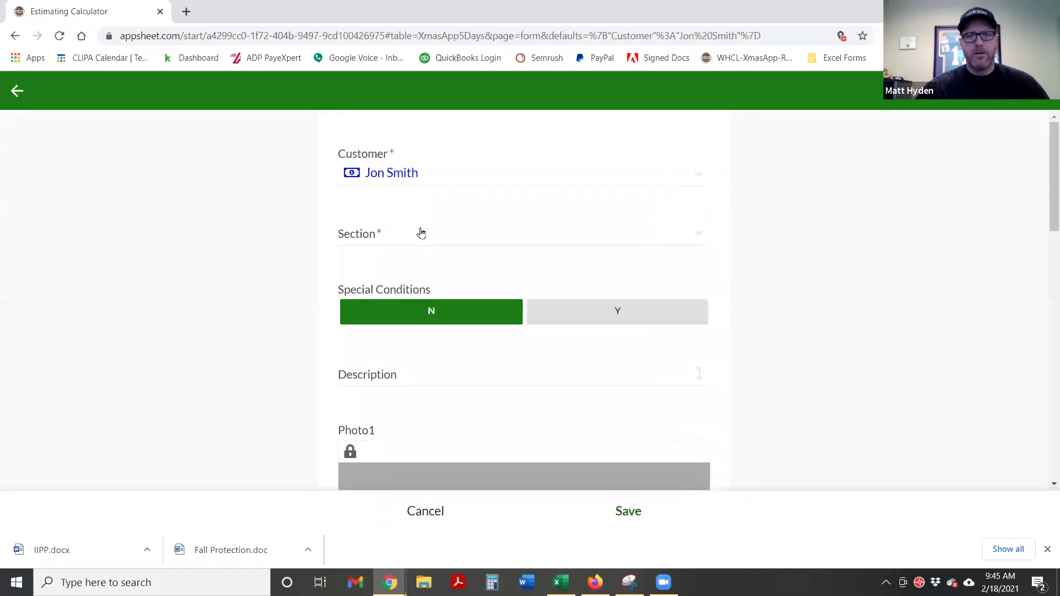
click(418, 233)
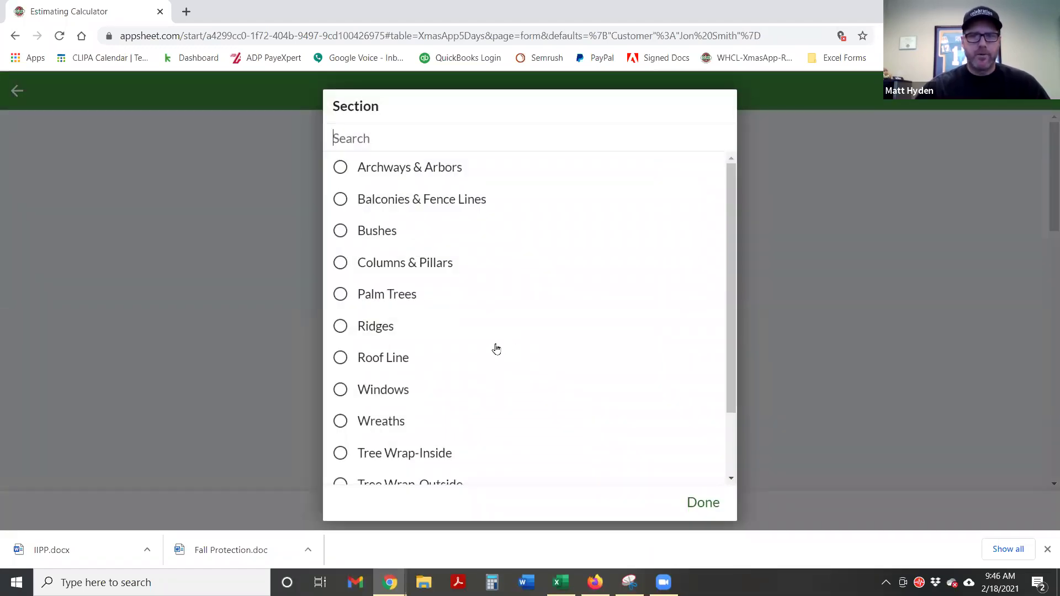
click(340, 232)
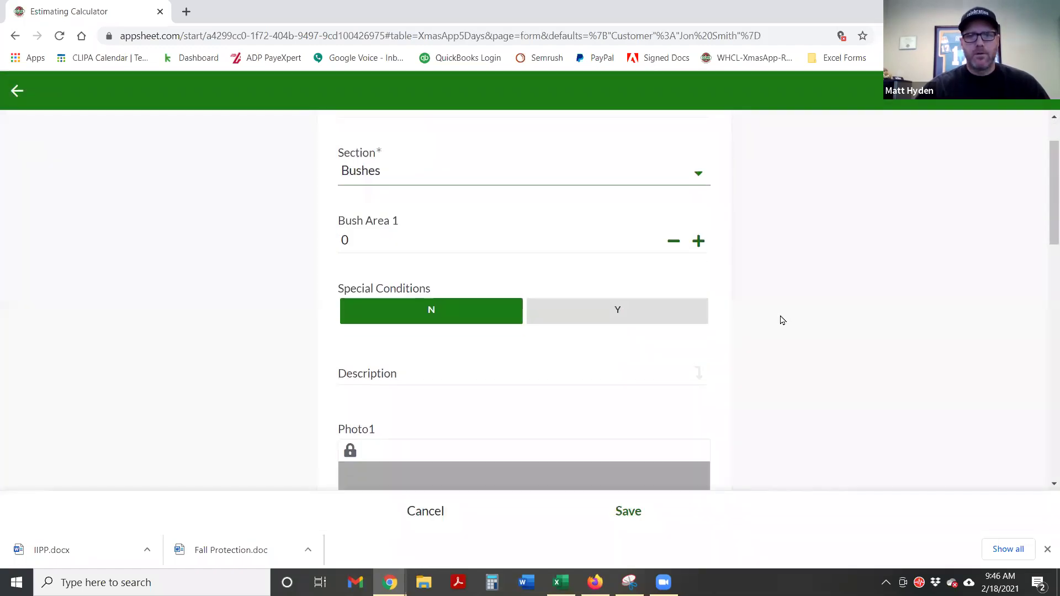
scroll(782, 320, up, 1)
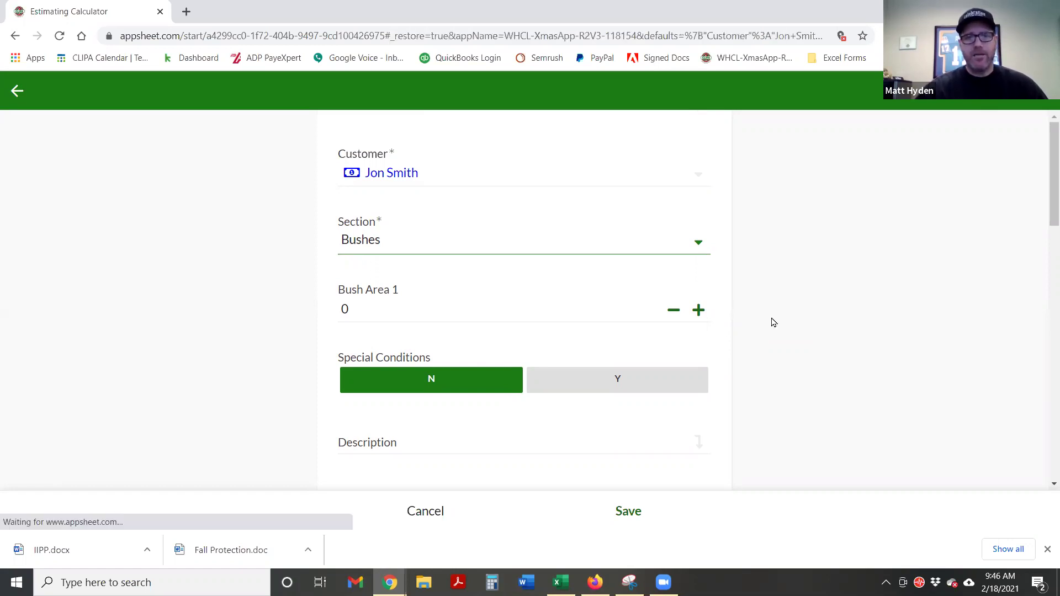
Enter 56 for both Bush Area 1 and Bush Area 2
click(363, 320)
text(56)
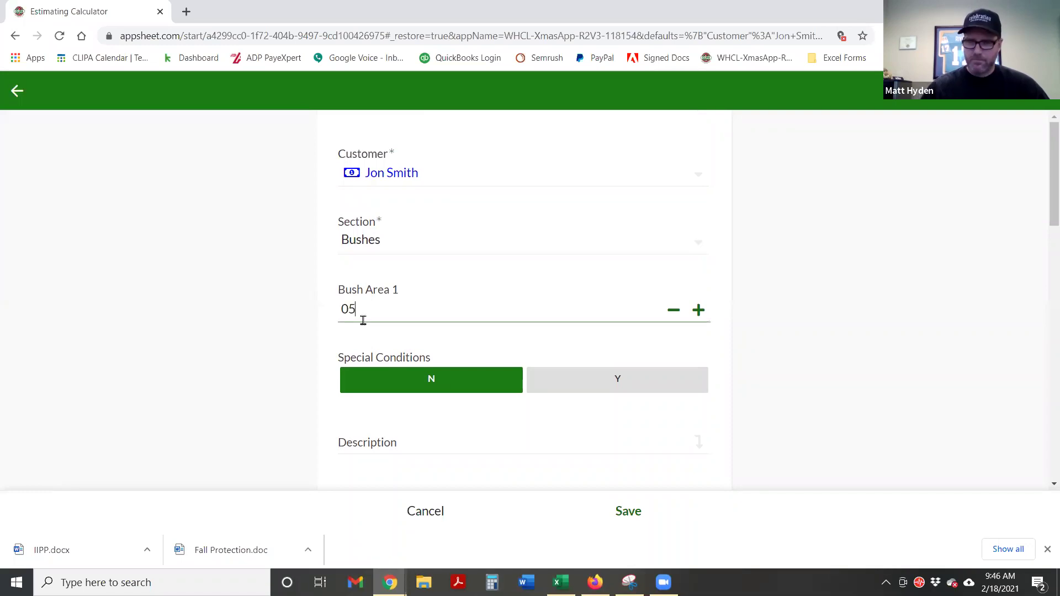
key(BackSpace)
key(BackSpace)
key(BackSpace)
text(56)
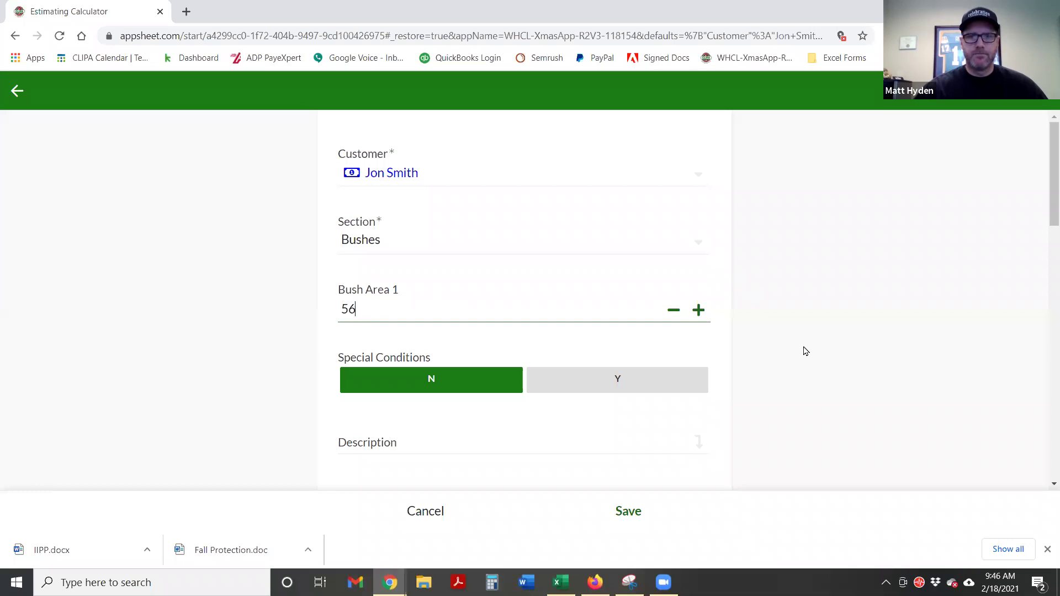
click(803, 348)
scroll(800, 347, down, 1)
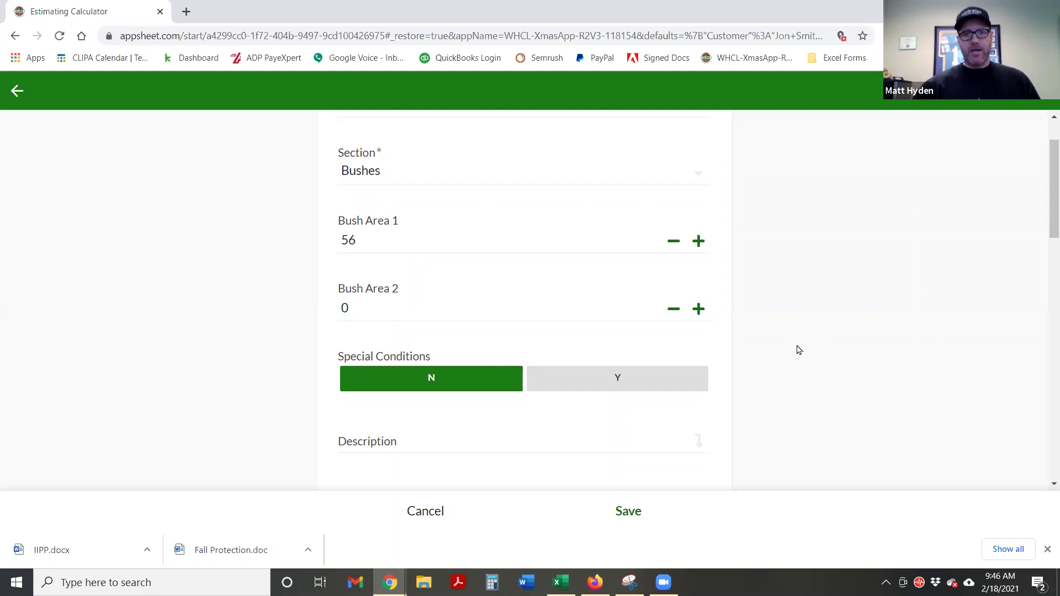
click(369, 306)
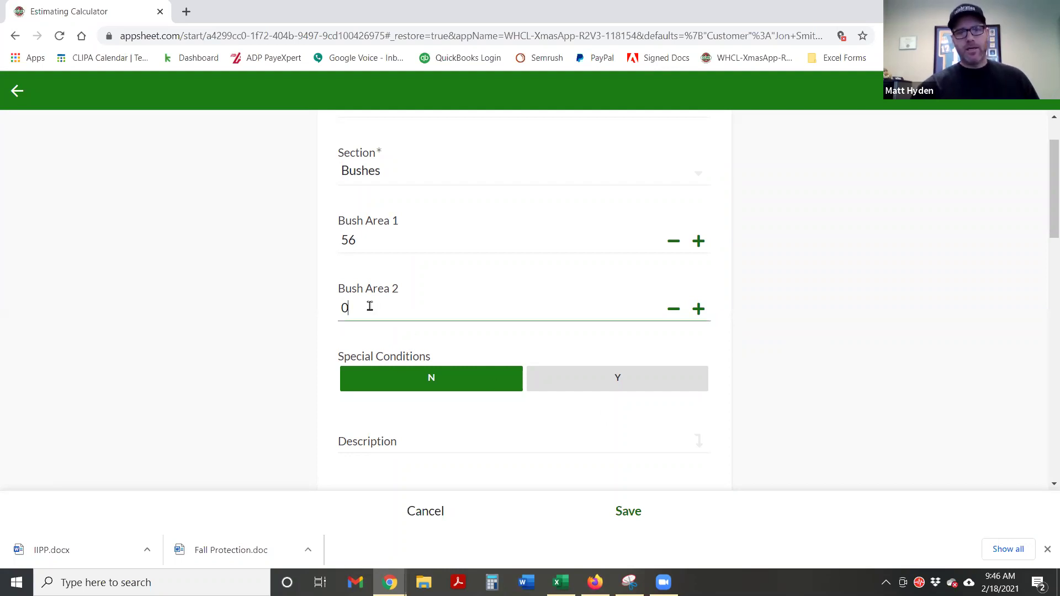
key(BackSpace)
text(56)
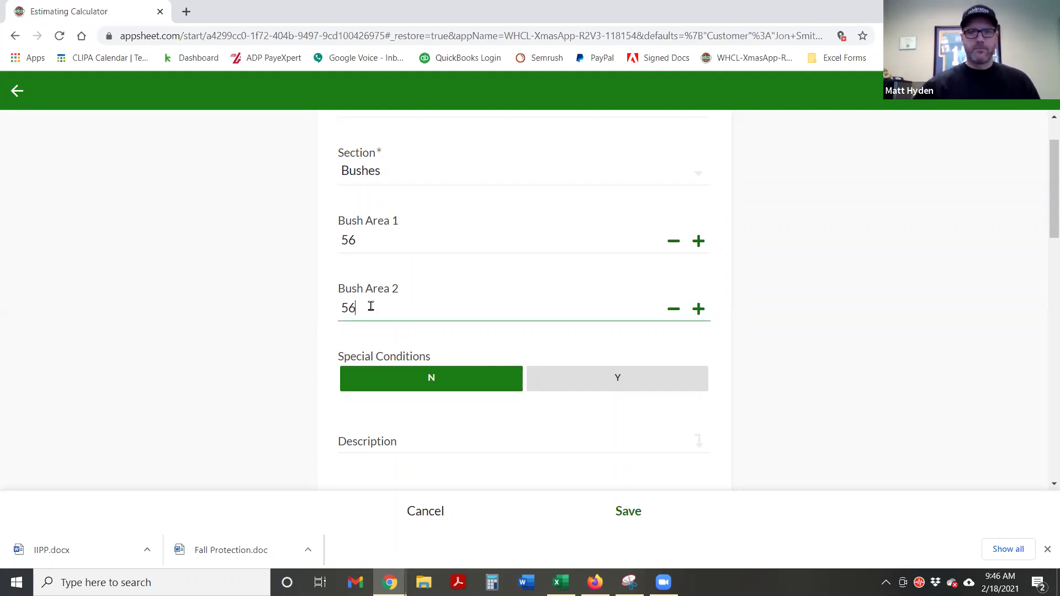
click(834, 339)
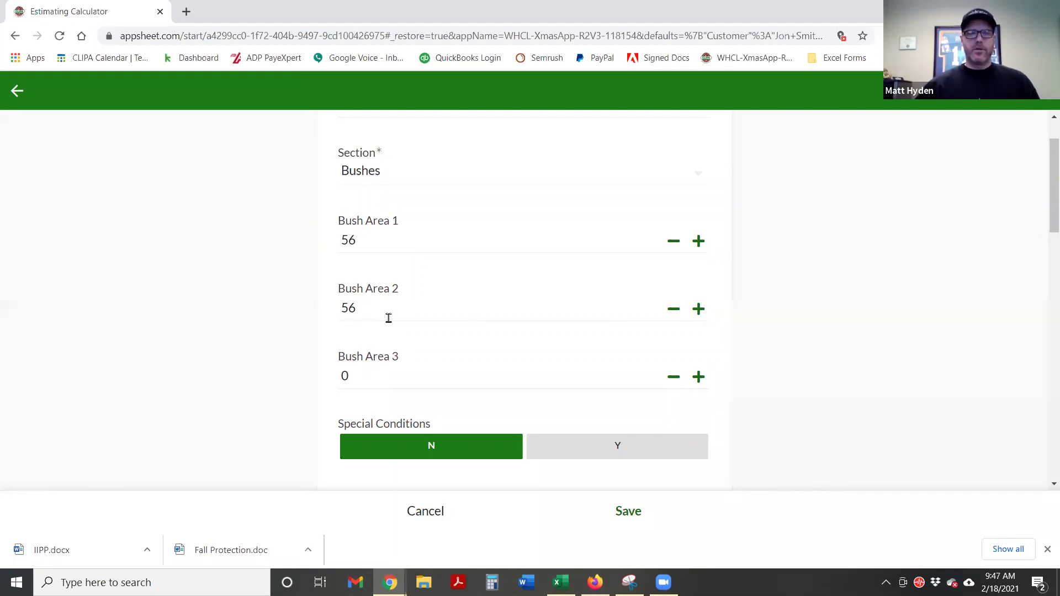
After briefly trying 112 and 0, reset Bush Area 1 and 2 to 56 each
click(358, 308)
drag(358, 307, 336, 303)
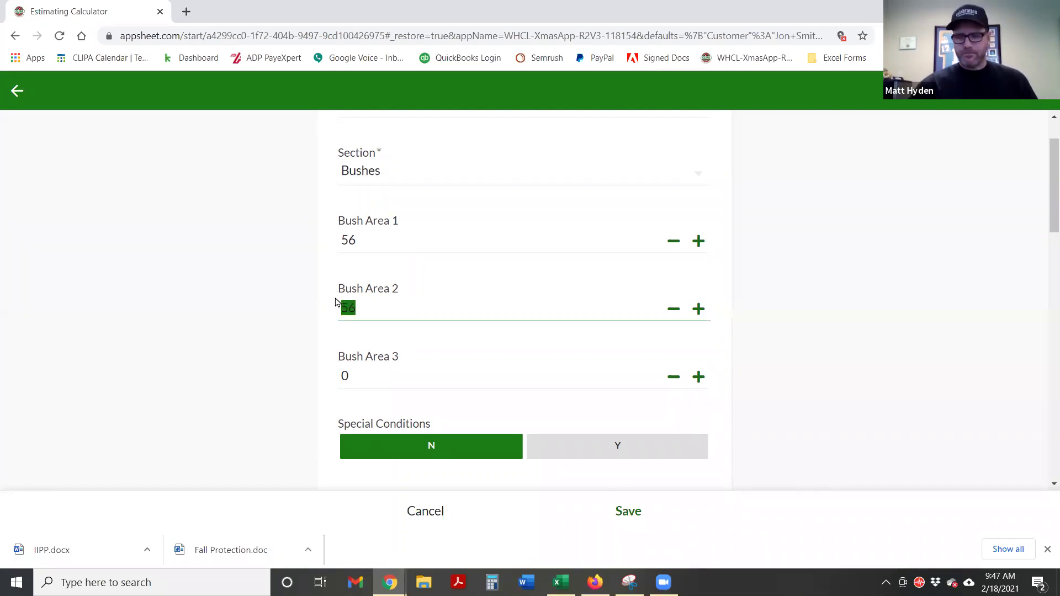
text(0)
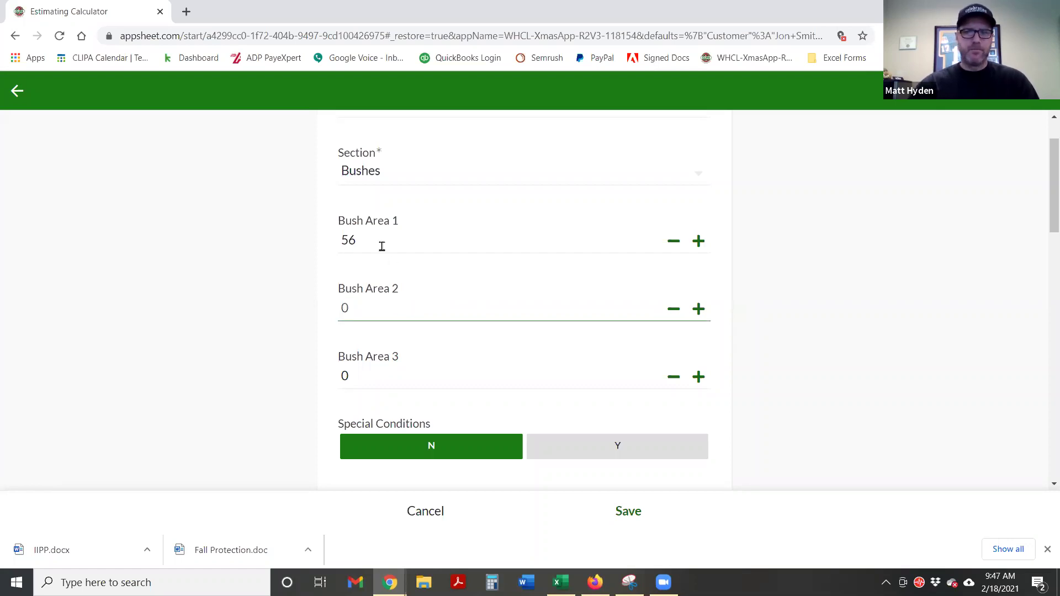
drag(378, 243, 324, 243)
text(112)
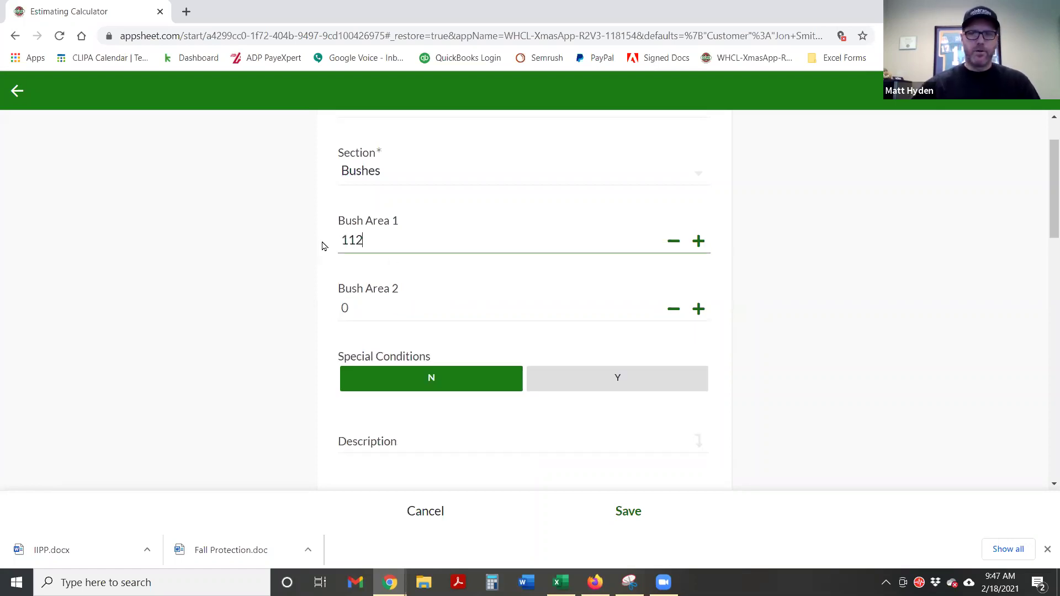
click(282, 249)
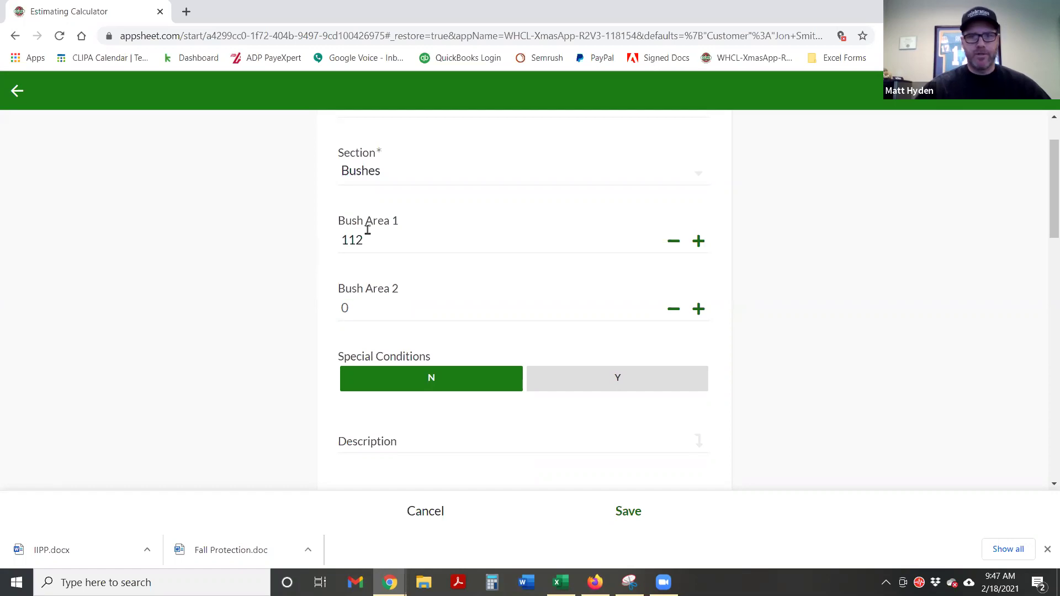
drag(364, 240, 338, 238)
text(56)
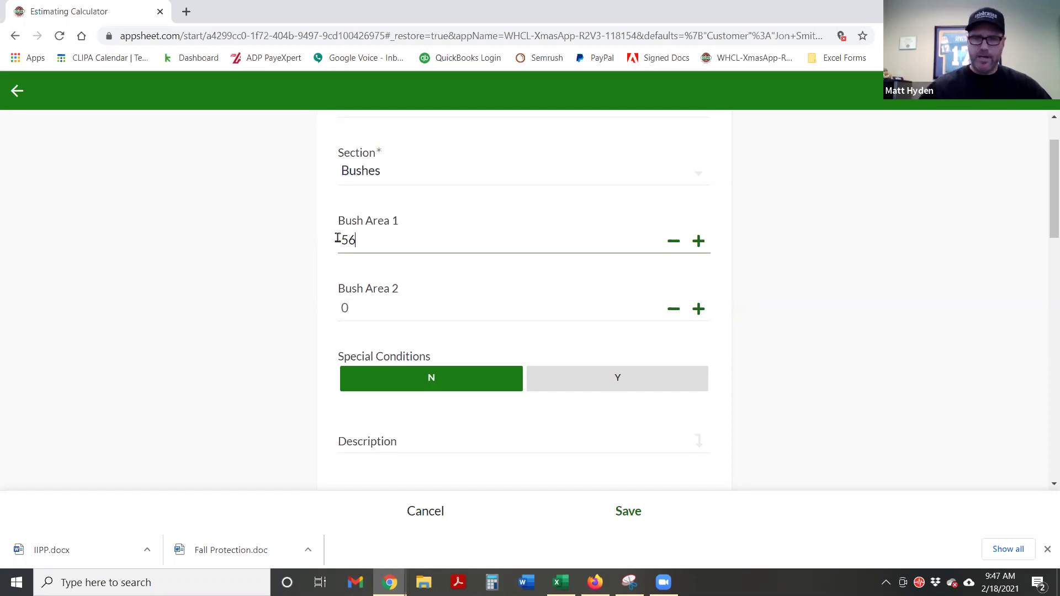
click(371, 301)
text(56)
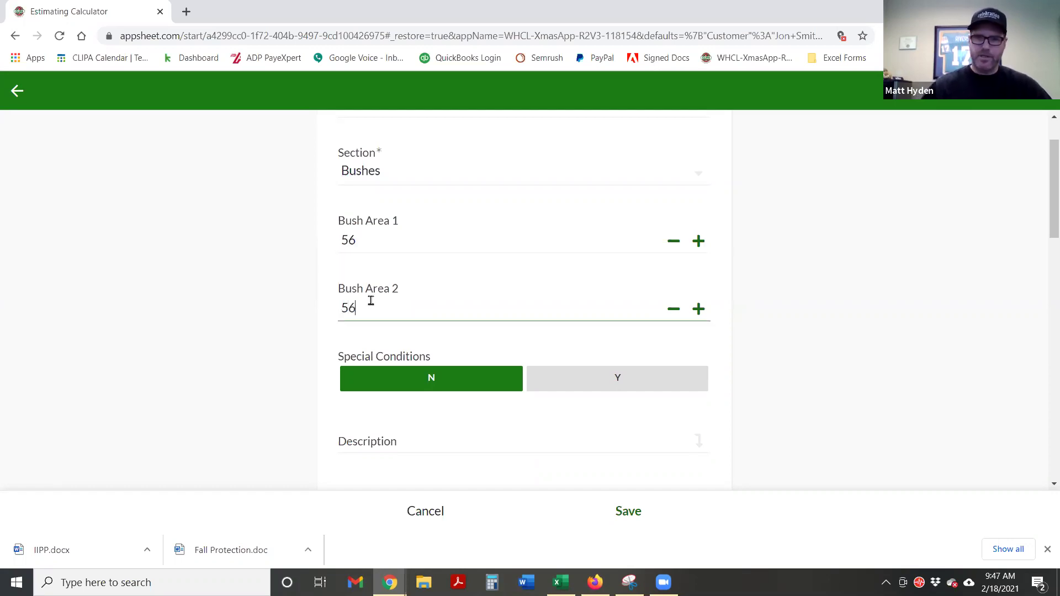
click(778, 354)
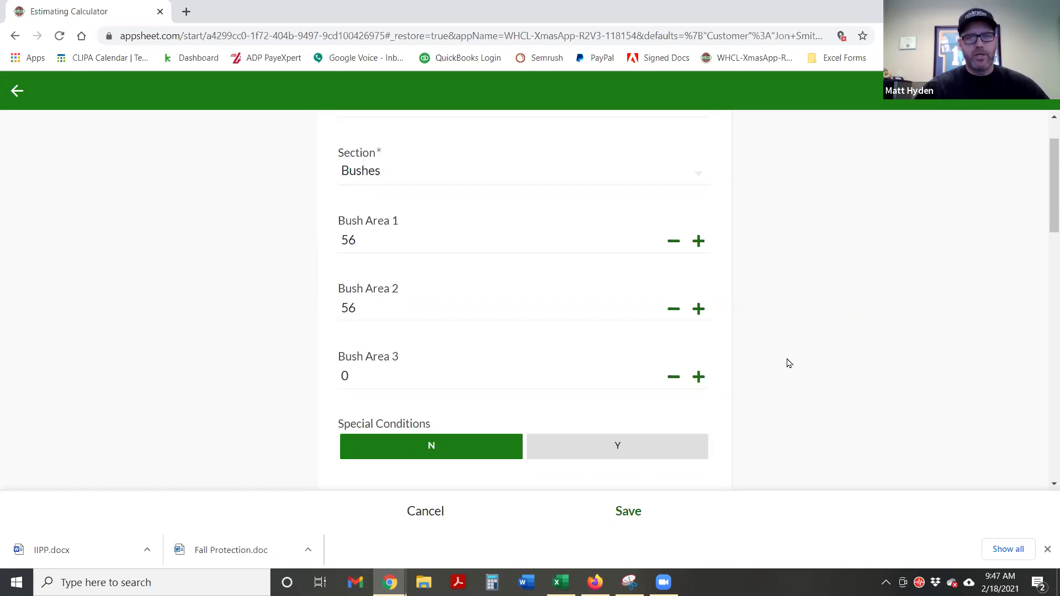
scroll(789, 370, down, 3)
Toggle Special Conditions to Y and back to N
scroll(783, 391, down, 1)
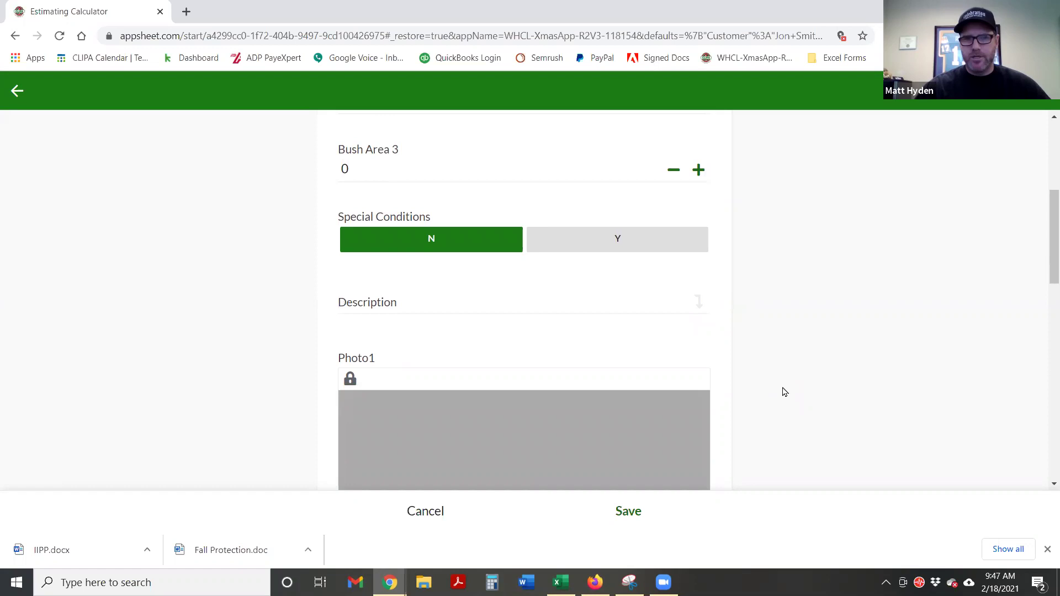
click(614, 239)
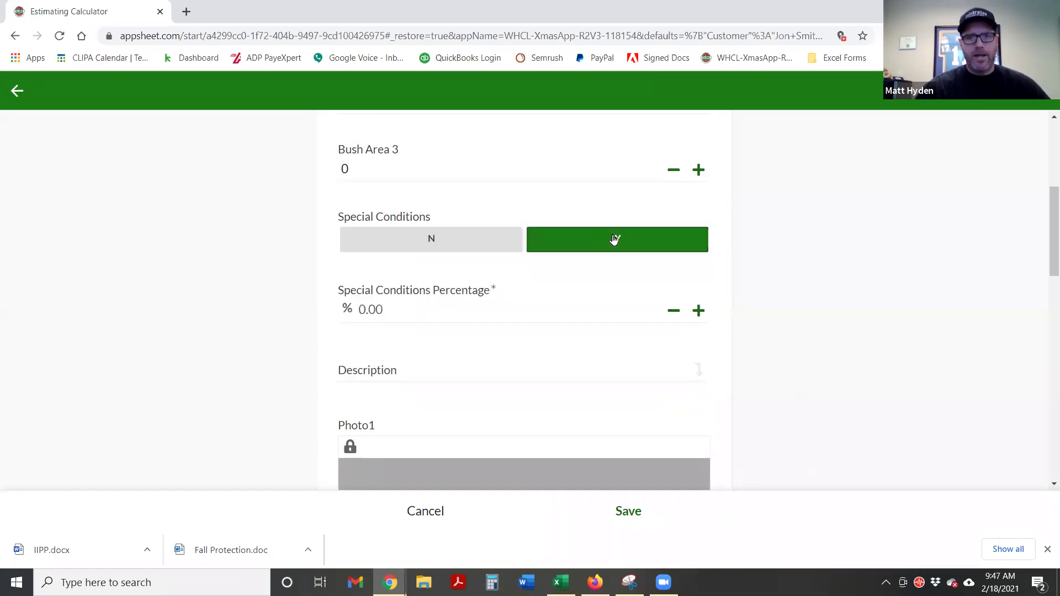
click(430, 246)
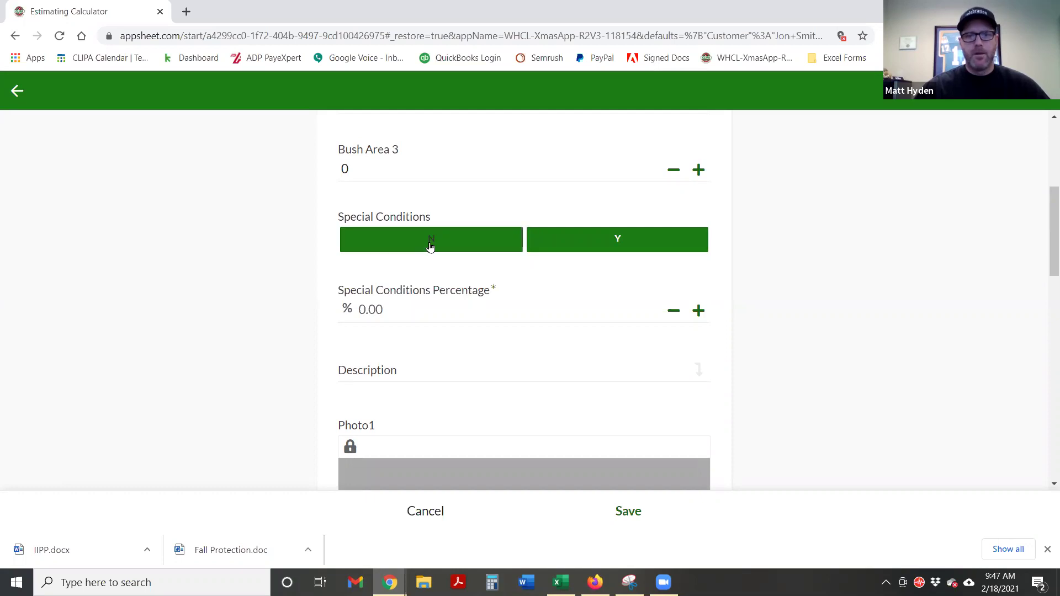
Describe the bushes as 'Decorate bush on right and left side of house'
click(431, 301)
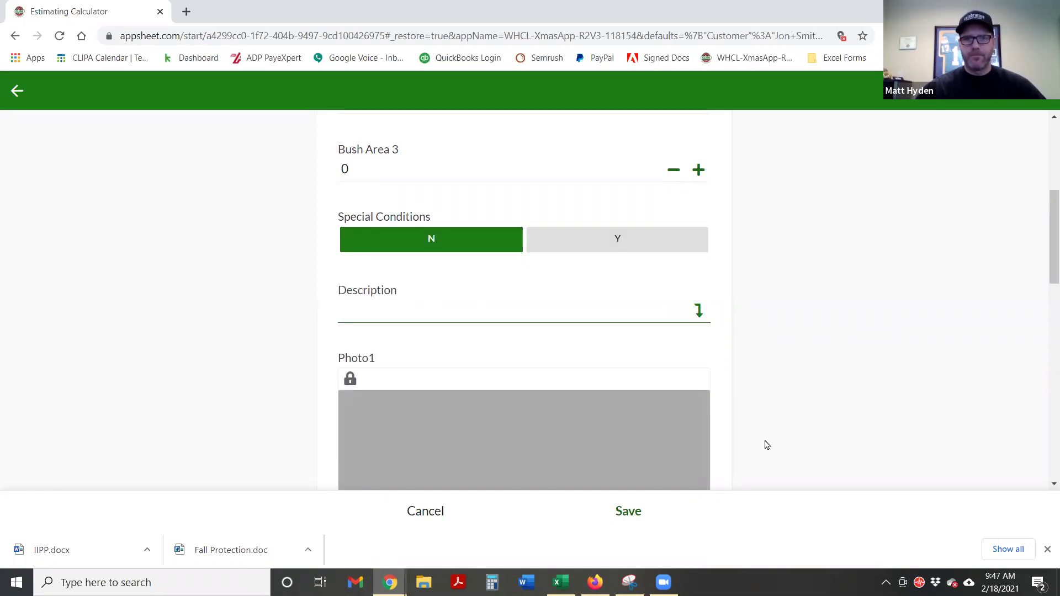
text(Decorate)
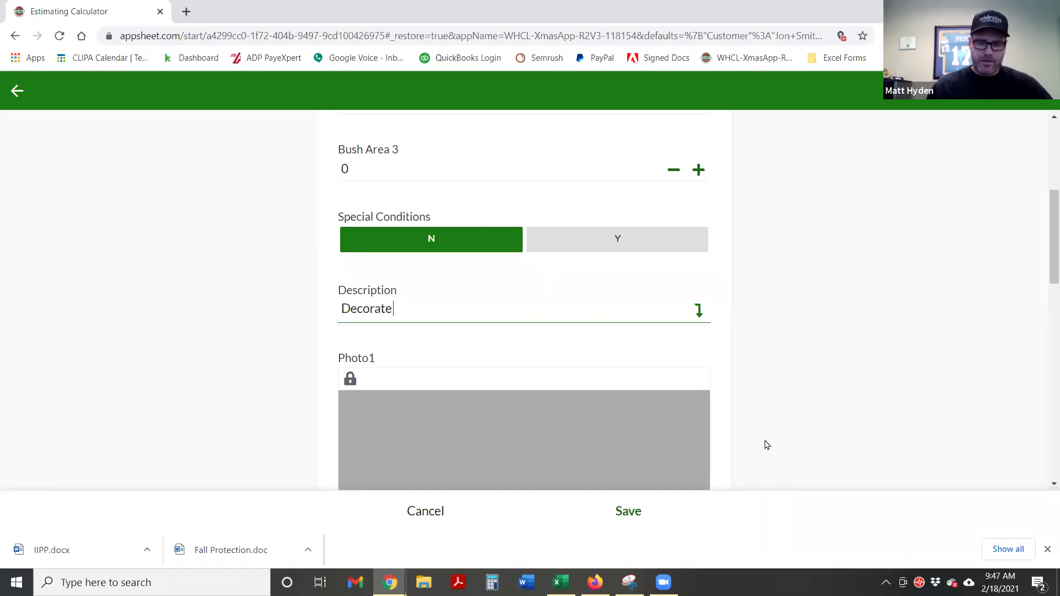
text(b)
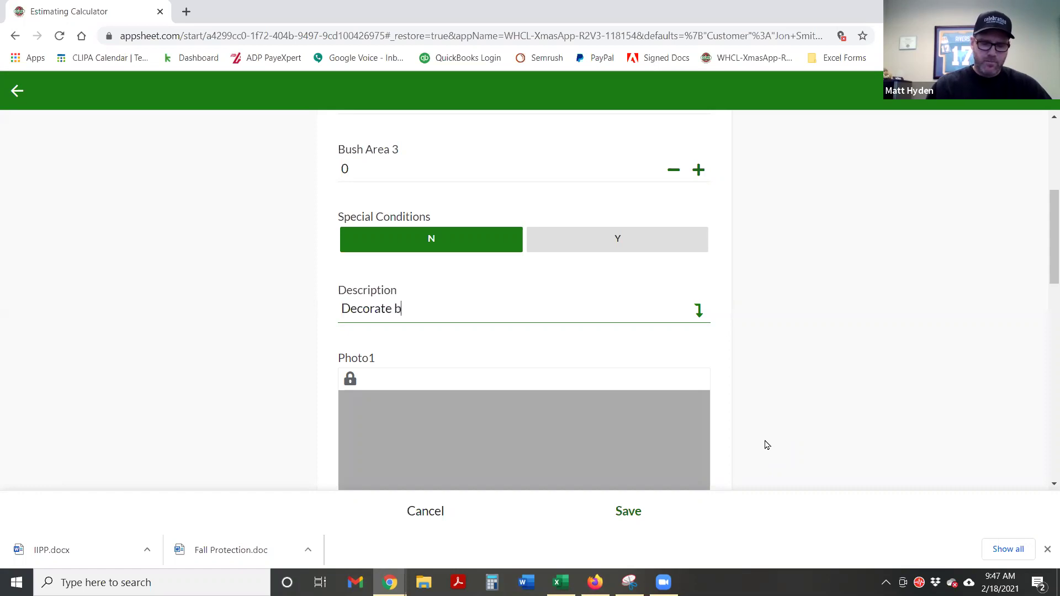
text(ush on ri)
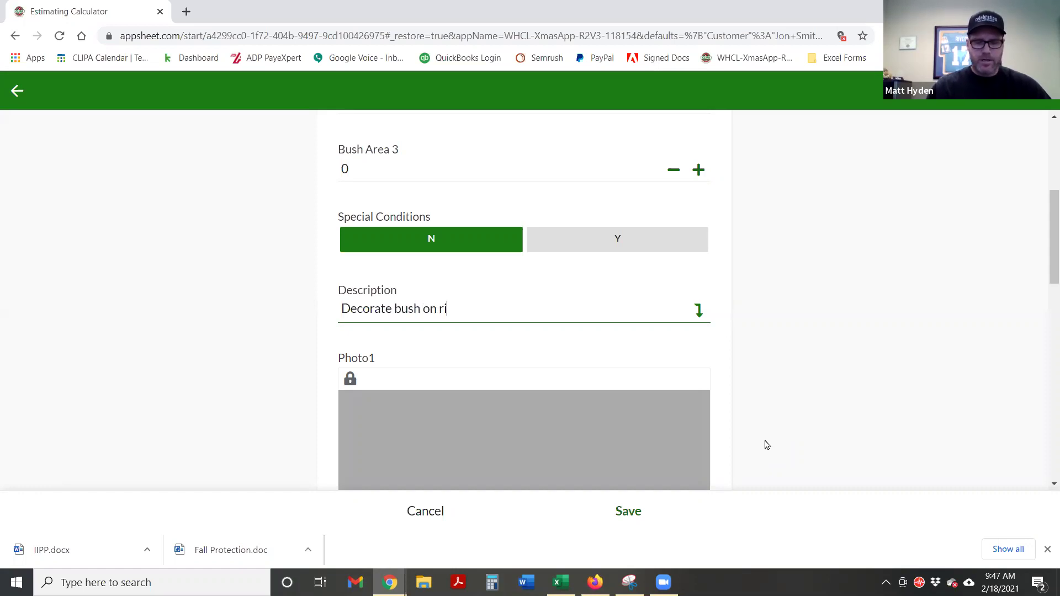
text(ght and le)
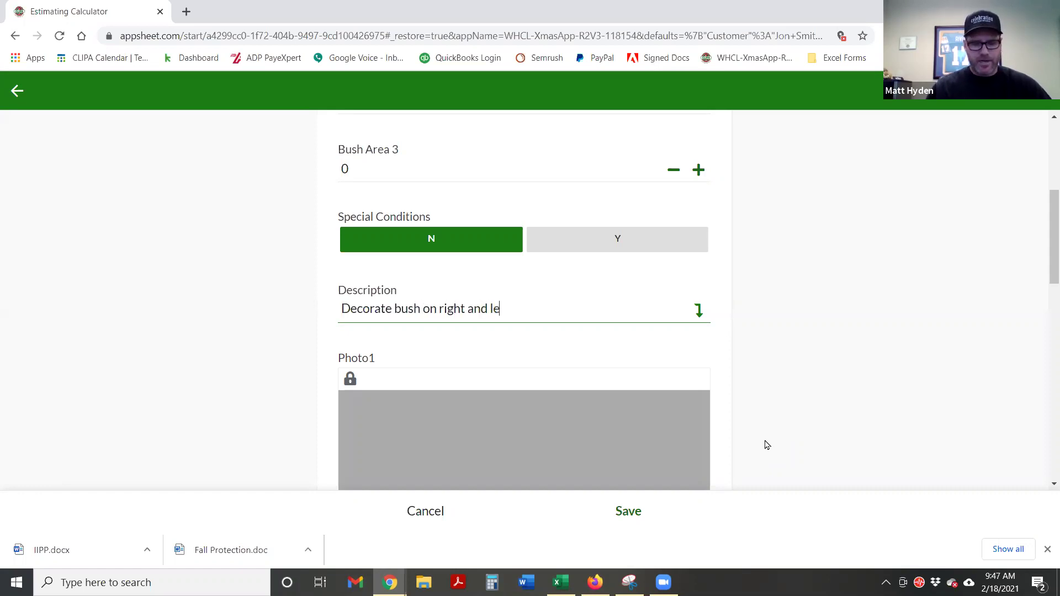
text(ft side of house)
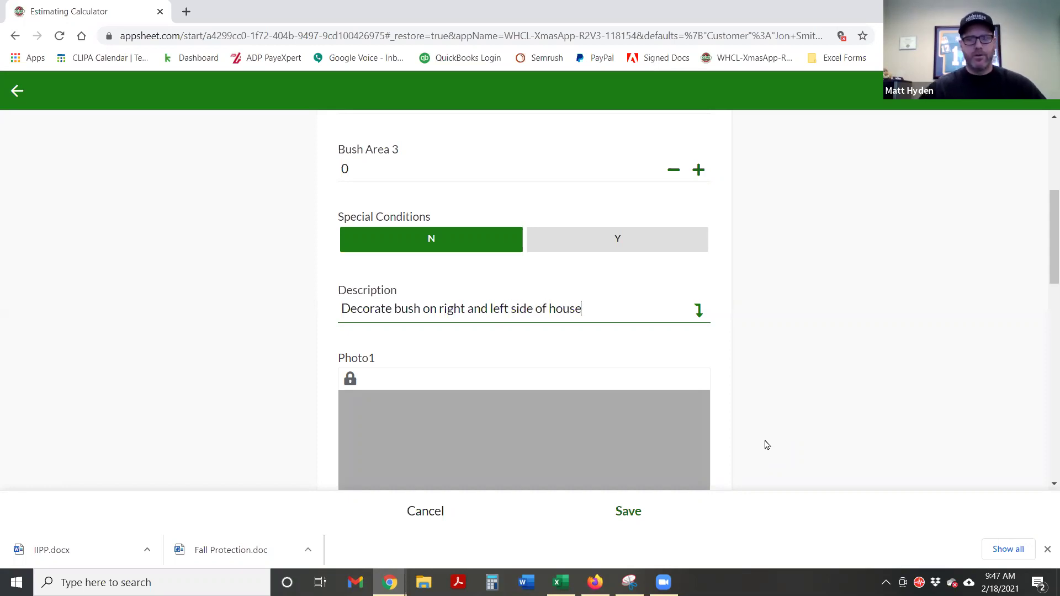
click(820, 355)
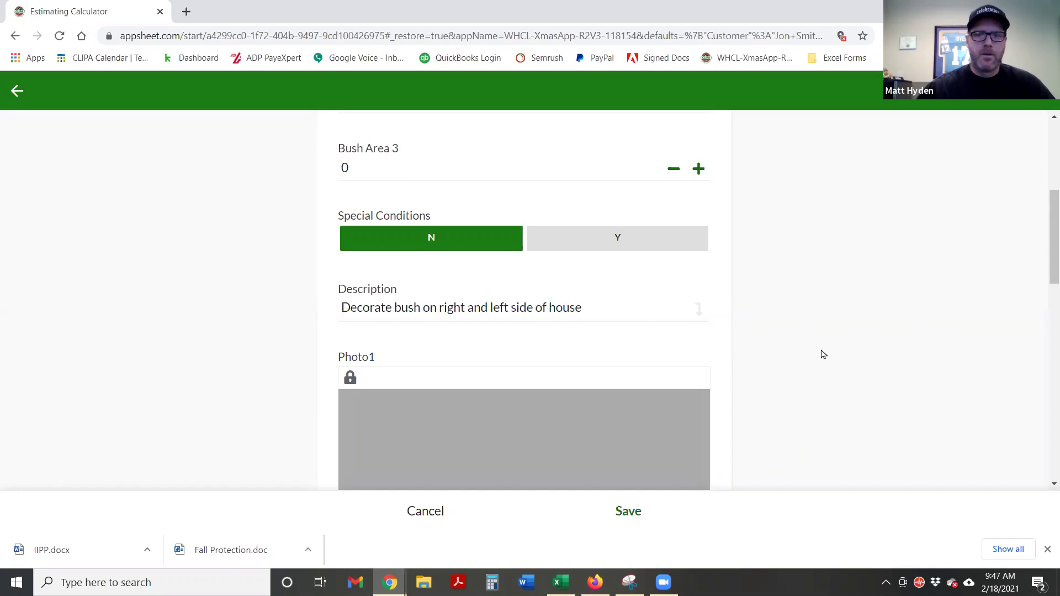
scroll(539, 424, down, 3)
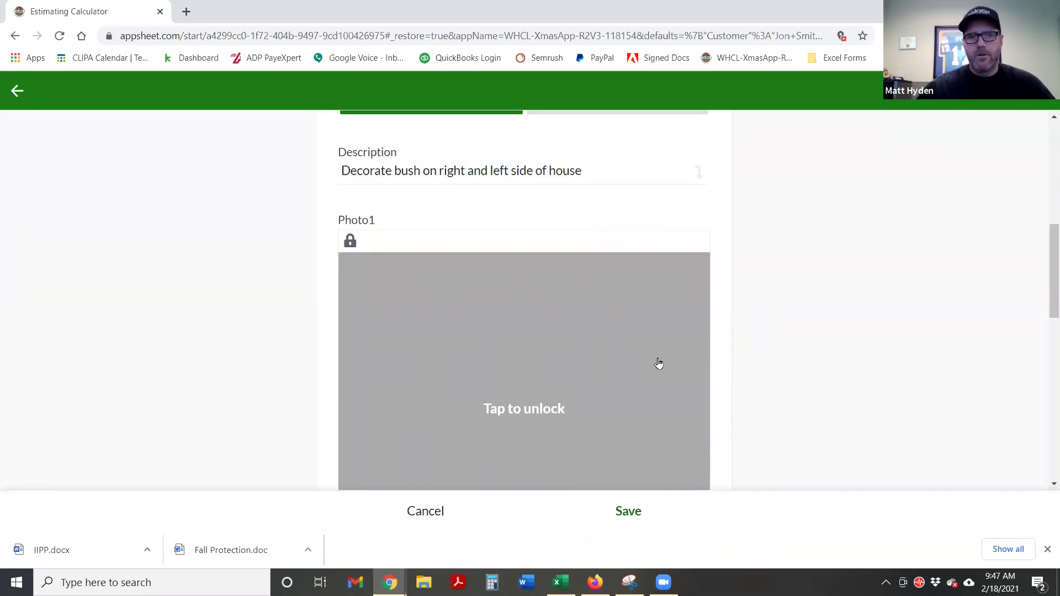
scroll(658, 369, down, 3)
click(538, 273)
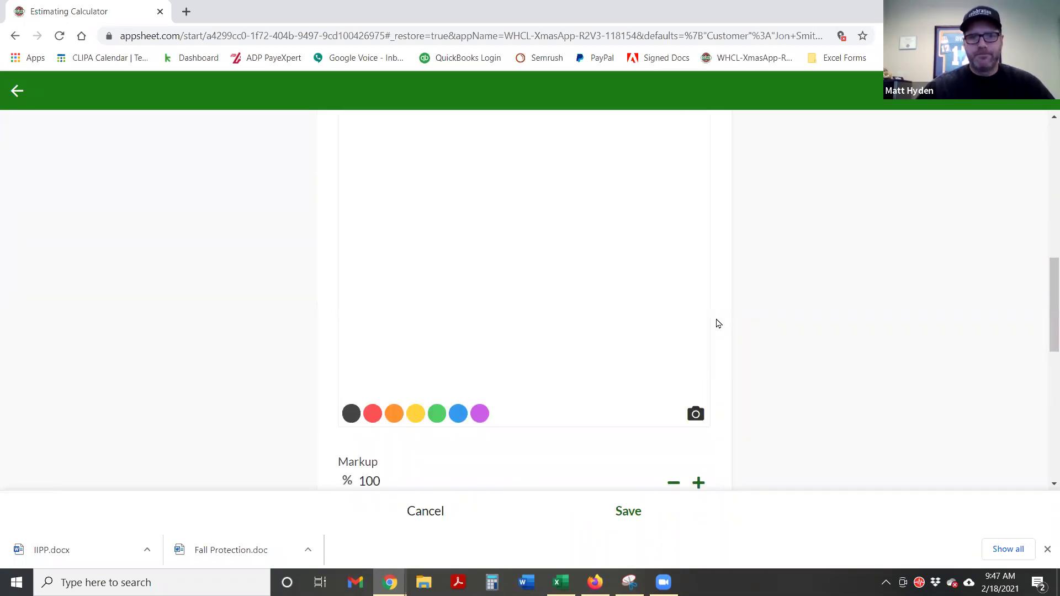
Sketch trial yellow and green strokes on Photo1, then clear the pad
click(415, 414)
mouse_move(445, 253)
mouse_down()
mouse_move(457, 265)
mouse_move(556, 274)
mouse_move(472, 196)
mouse_up()
drag(429, 236, 415, 242)
click(437, 414)
drag(497, 171, 452, 171)
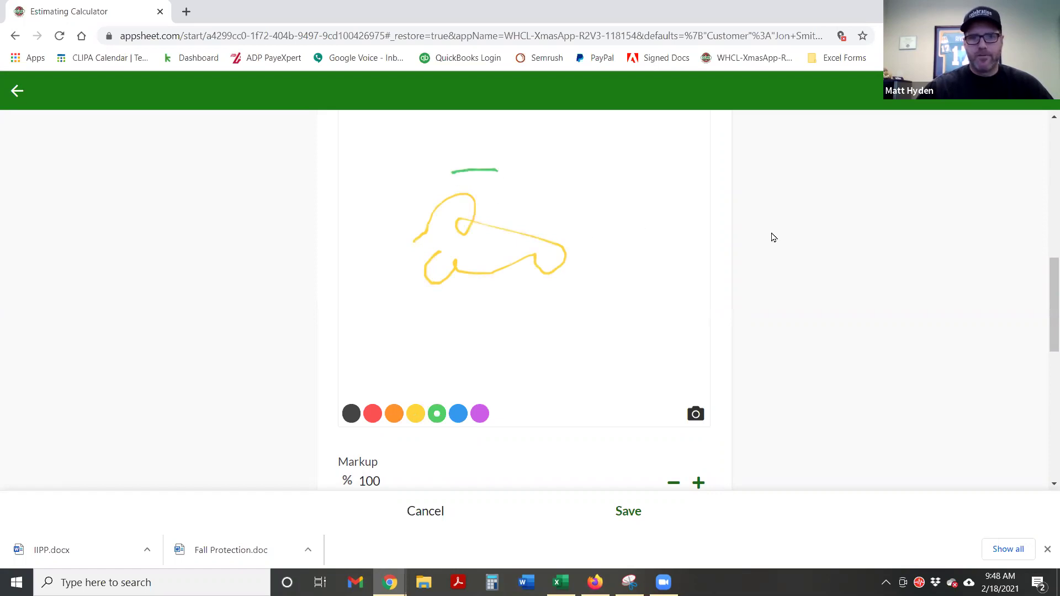
scroll(762, 243, up, 3)
click(698, 241)
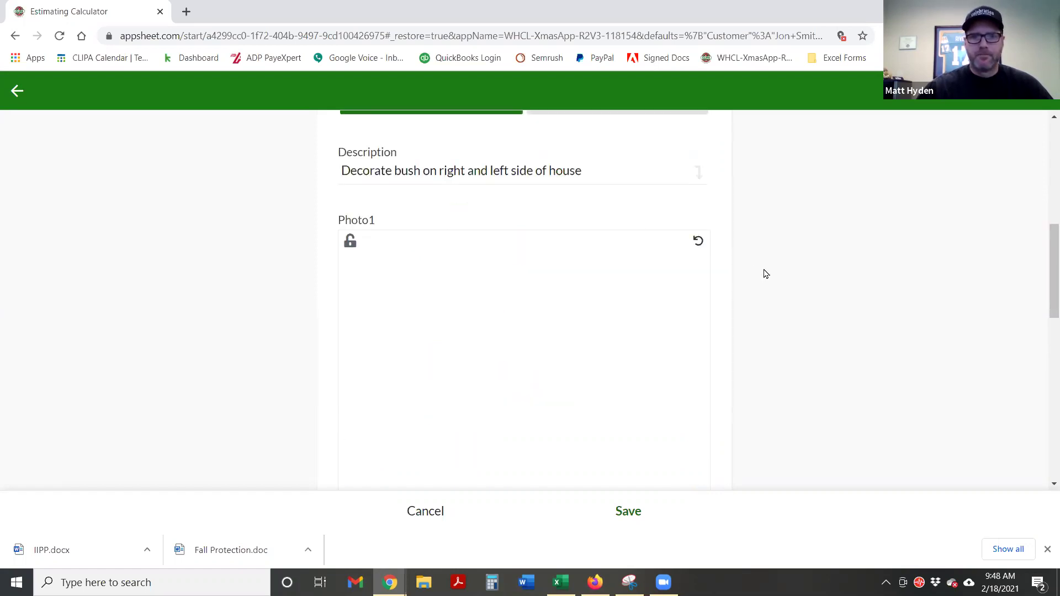
scroll(769, 288, down, 1)
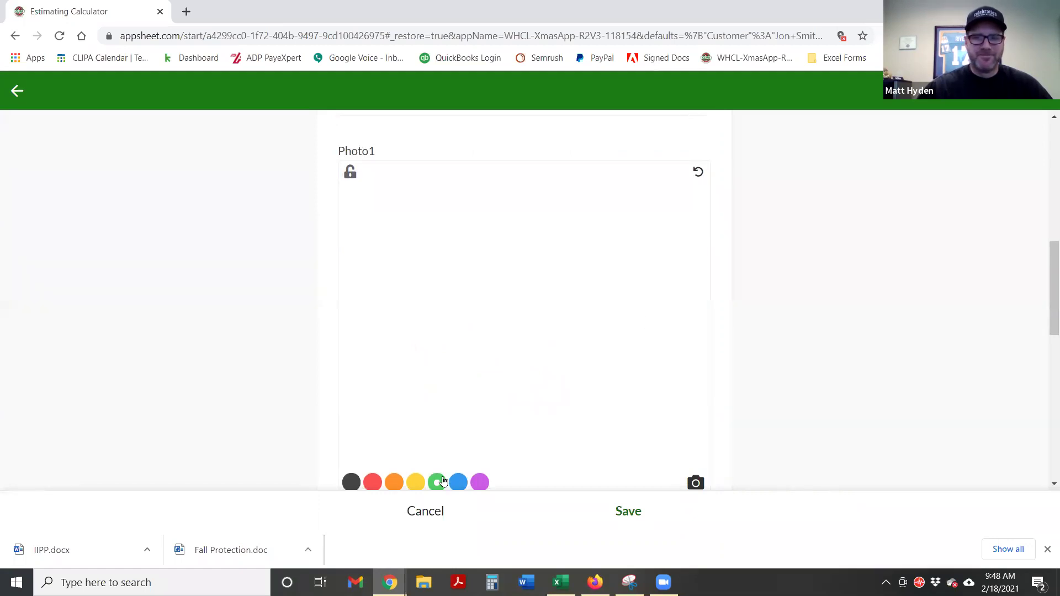
Draw a green oval with a yellow zigzag inside it on Photo1
click(437, 482)
mouse_move(520, 233)
mouse_down()
mouse_move(438, 241)
mouse_move(384, 283)
mouse_up()
mouse_move(396, 323)
mouse_down()
mouse_move(567, 395)
mouse_move(623, 304)
mouse_move(538, 221)
mouse_move(475, 234)
mouse_up()
click(417, 480)
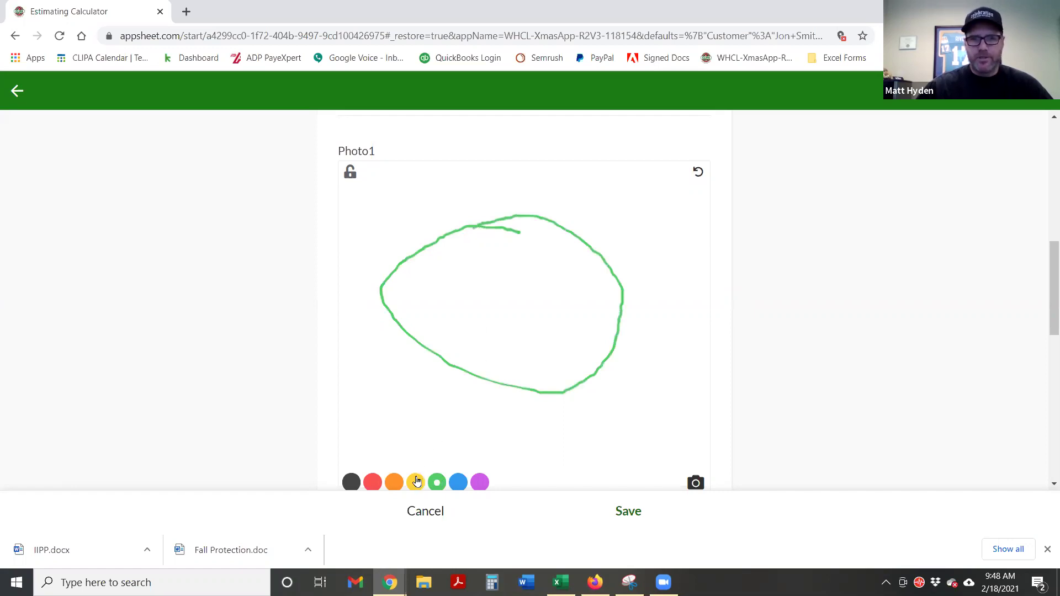
mouse_move(405, 283)
mouse_down()
mouse_move(407, 303)
mouse_move(445, 276)
mouse_move(453, 312)
mouse_move(485, 283)
mouse_move(502, 355)
mouse_move(533, 301)
mouse_move(575, 275)
mouse_move(607, 329)
mouse_up()
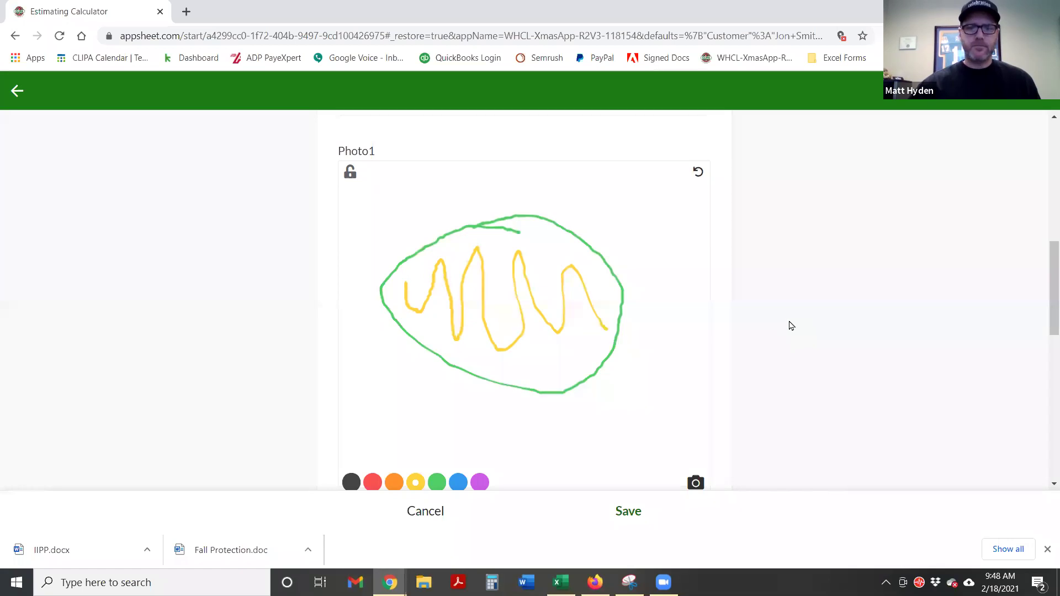
scroll(790, 327, down, 3)
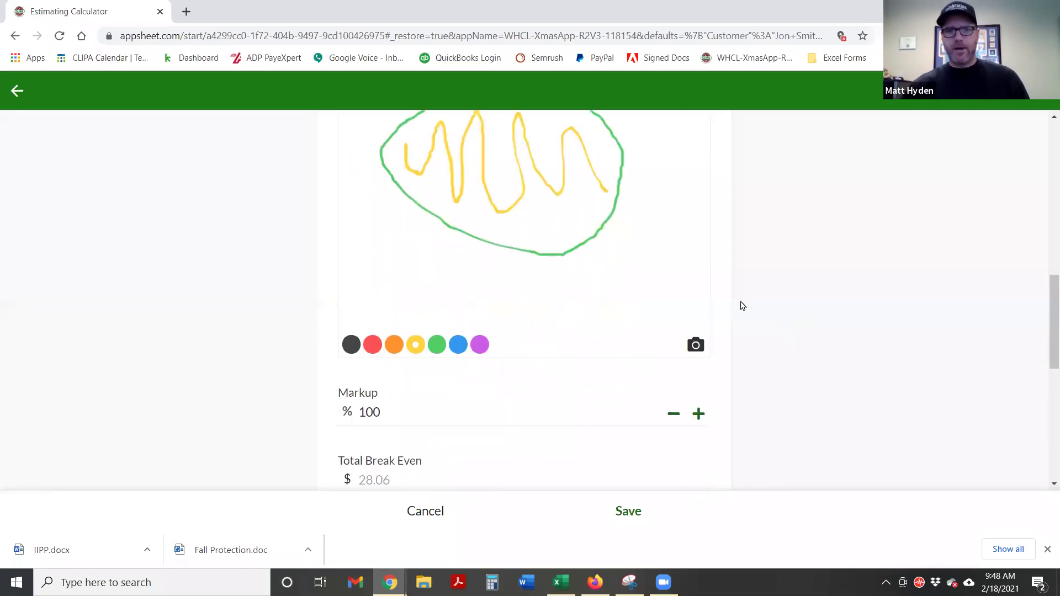
scroll(770, 290, down, 1)
scroll(770, 295, down, 1)
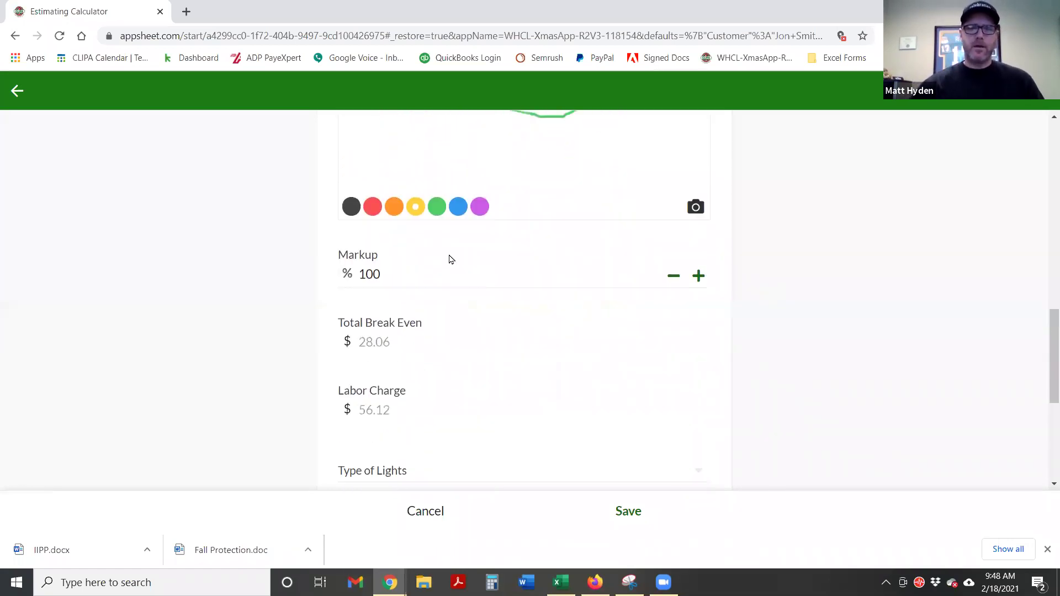
click(416, 271)
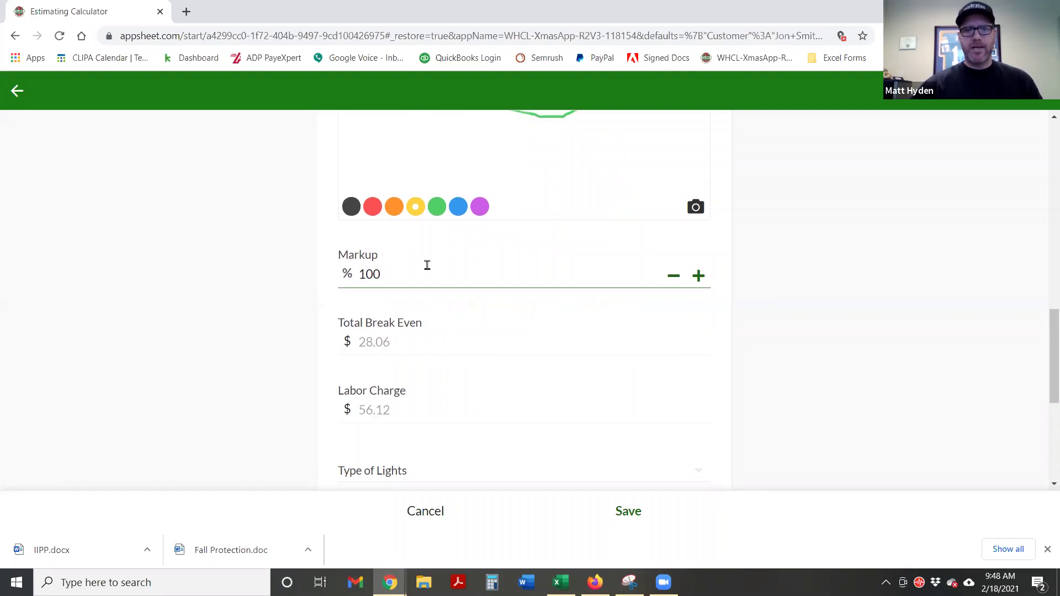
scroll(420, 276, down, 1)
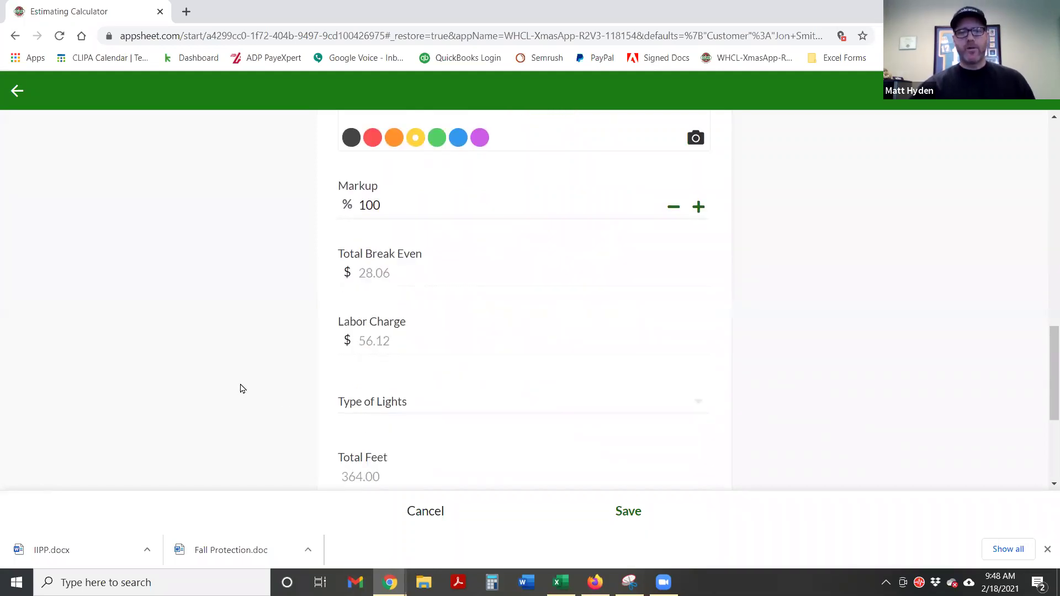
scroll(242, 378, up, 5)
scroll(242, 373, up, 6)
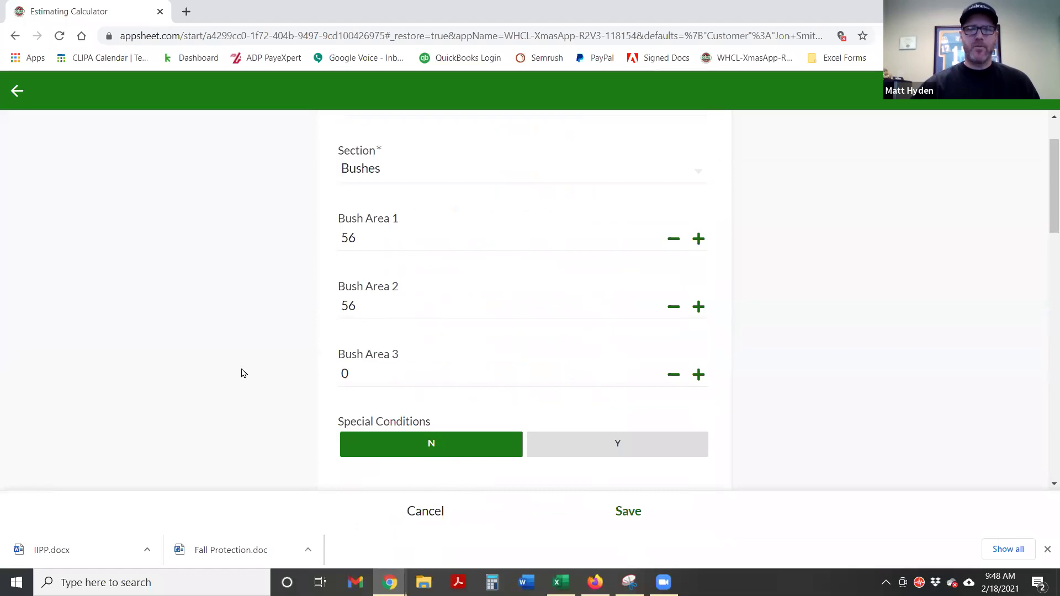
scroll(242, 373, down, 9)
scroll(242, 370, down, 7)
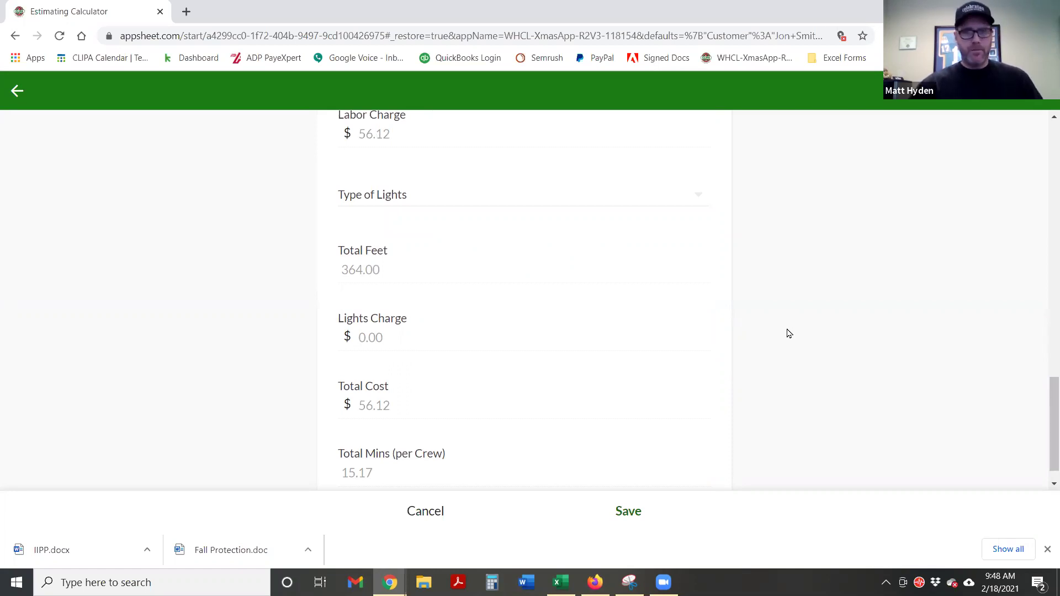
scroll(788, 333, up, 3)
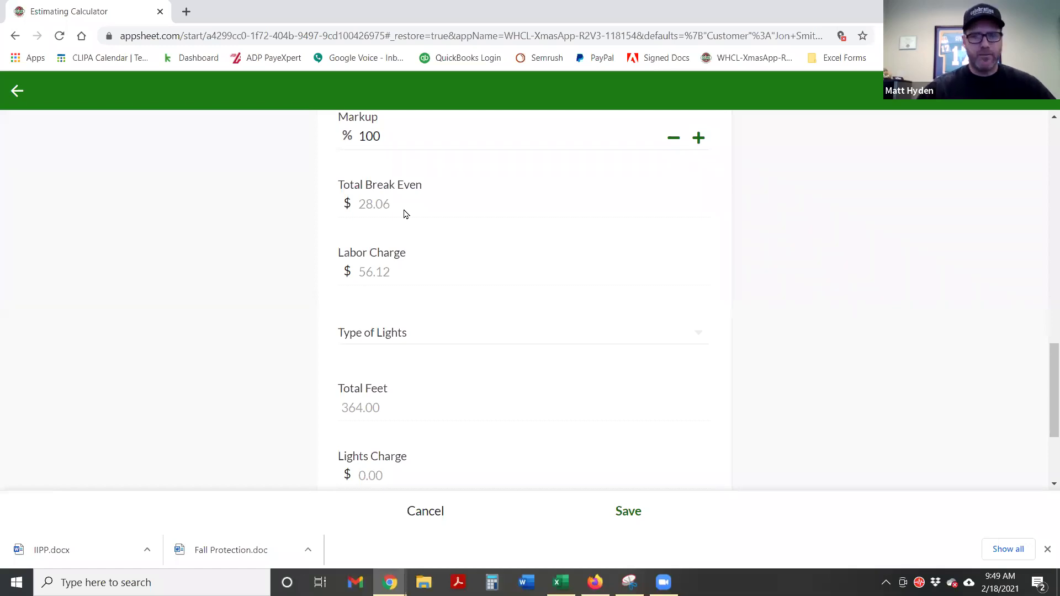
scroll(406, 214, down, 1)
drag(396, 209, 373, 210)
double_click(373, 209)
Set the Bushes line's Type of Lights to LED Mini Lights WW 4", giving $188.00 lights and $244.12 total
click(410, 265)
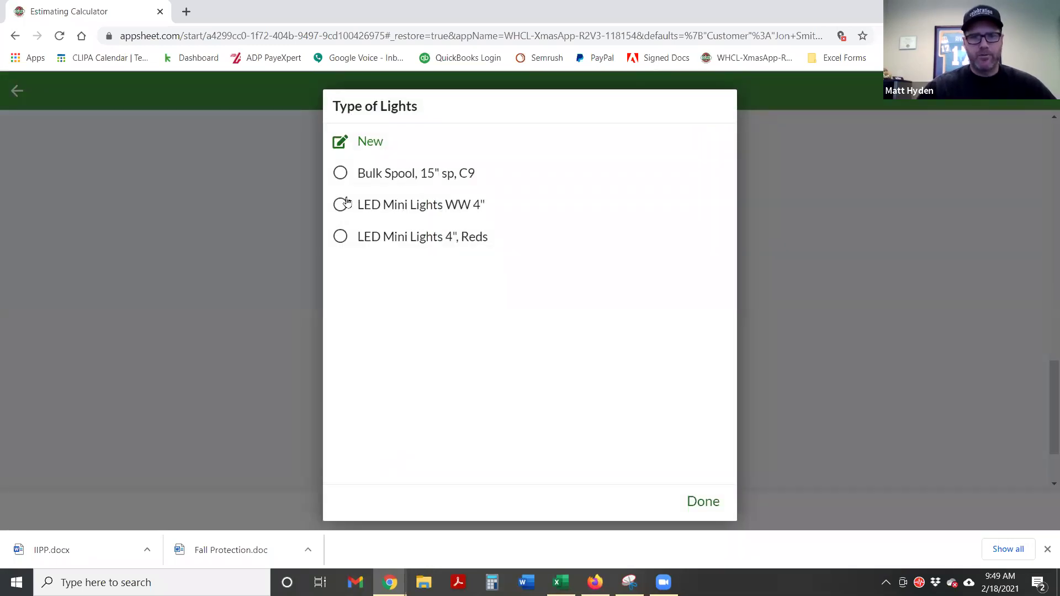
click(339, 206)
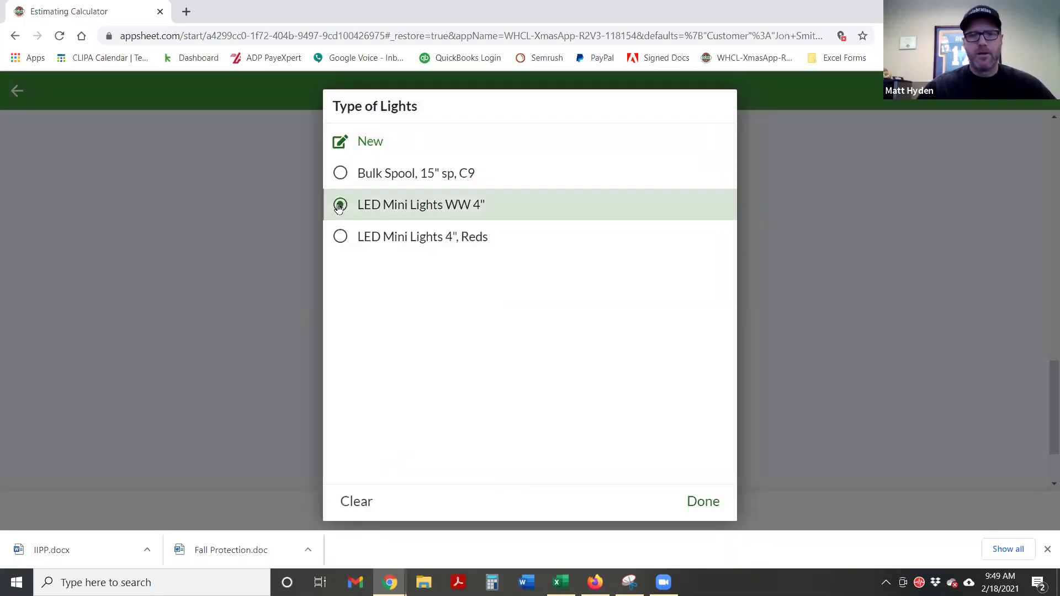
scroll(568, 277, down, 2)
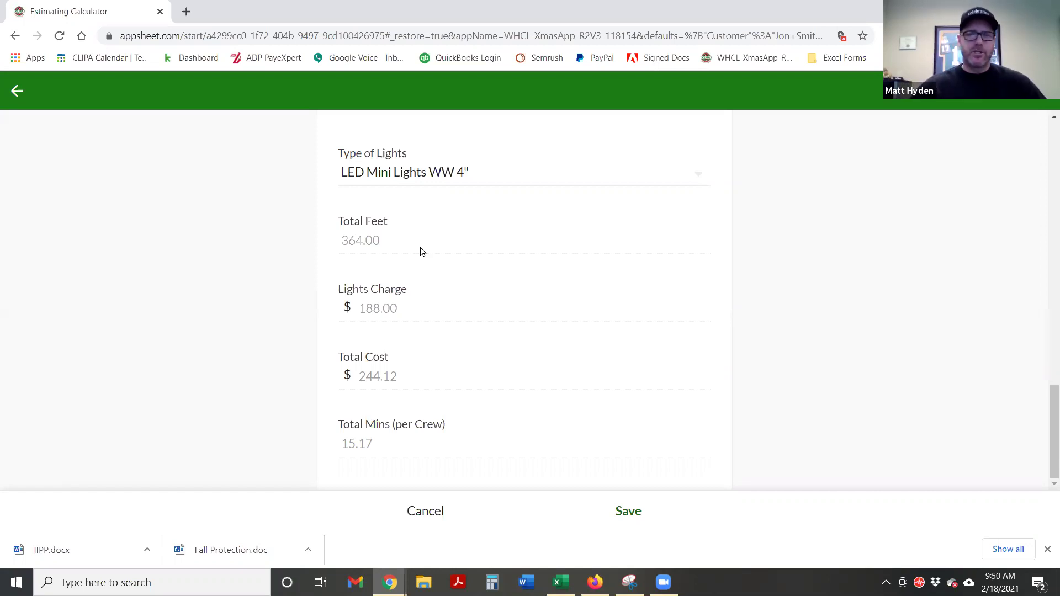
click(391, 310)
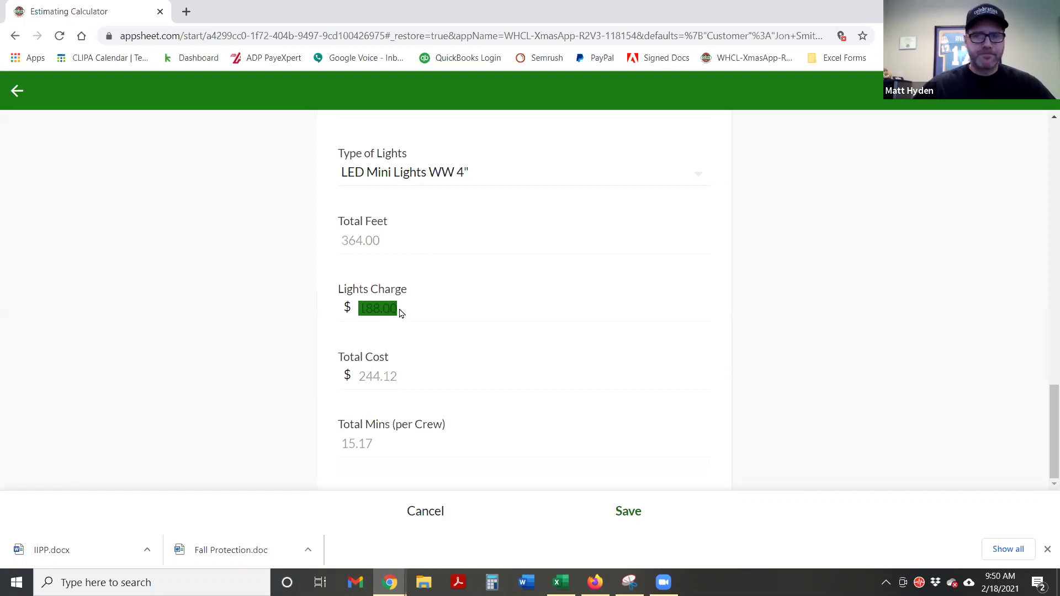
click(401, 313)
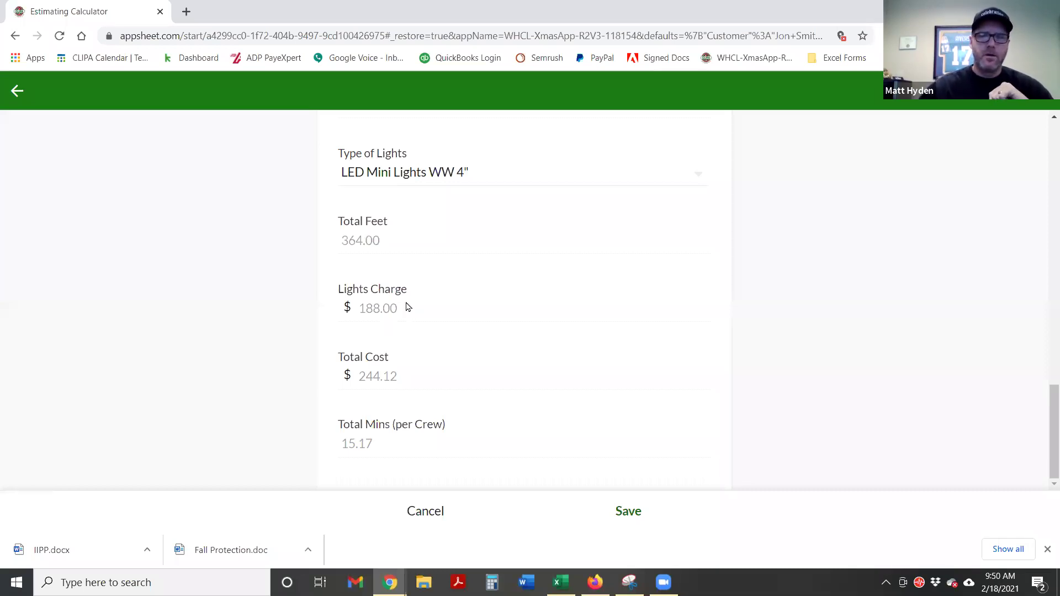
drag(403, 379, 358, 383)
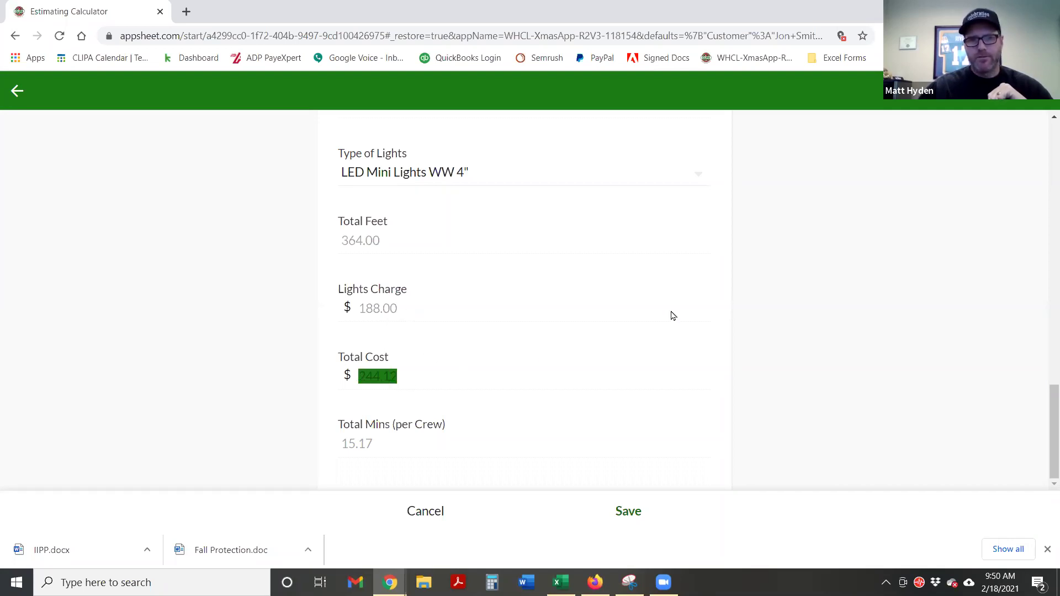
click(375, 450)
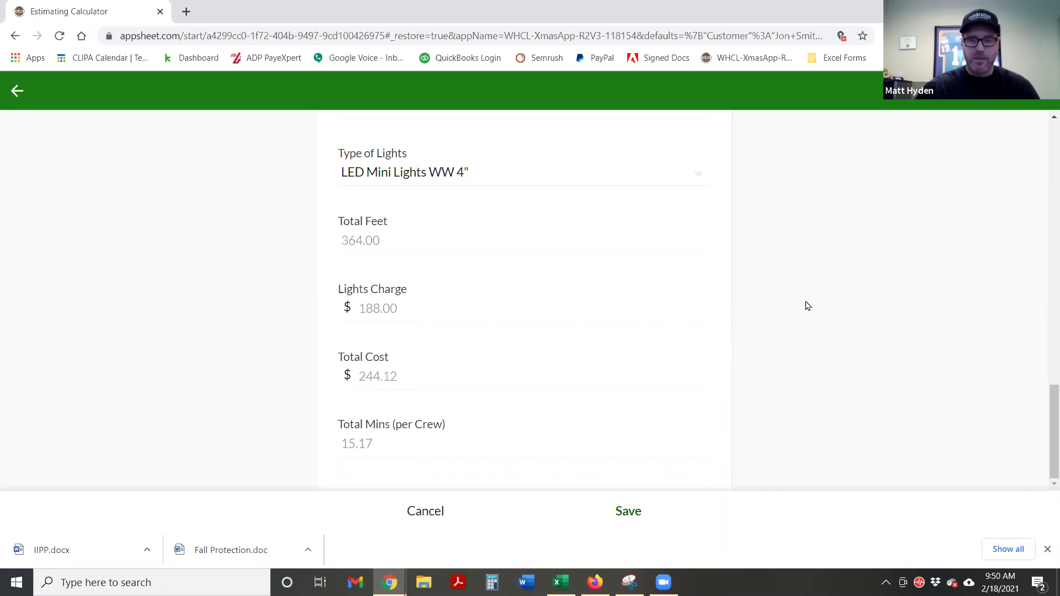
Save the Bushes line and view the Summary showing Bushes and Roof Line totalling $985.38
click(629, 512)
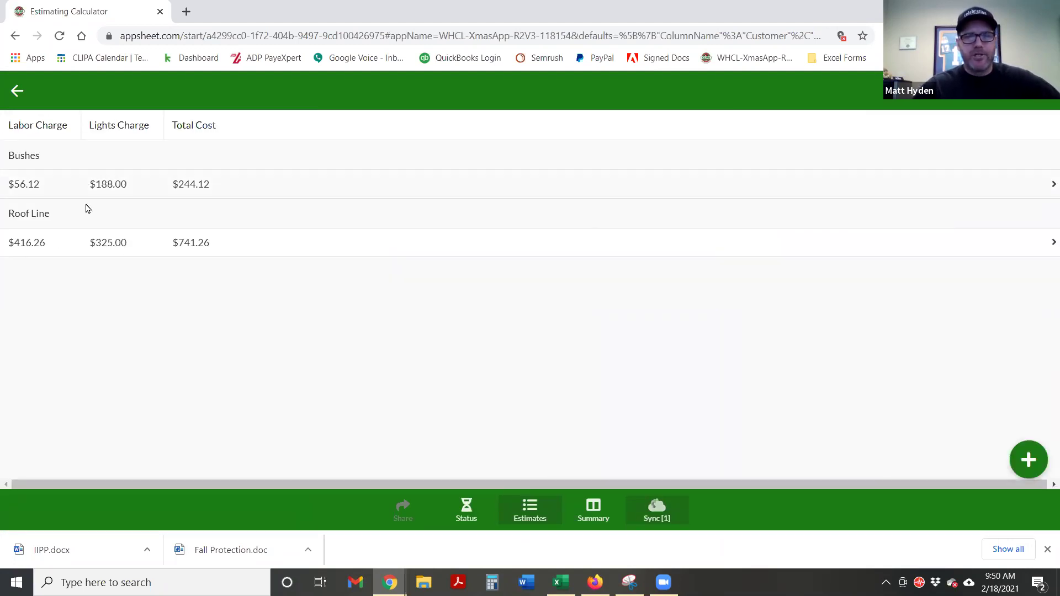
click(526, 518)
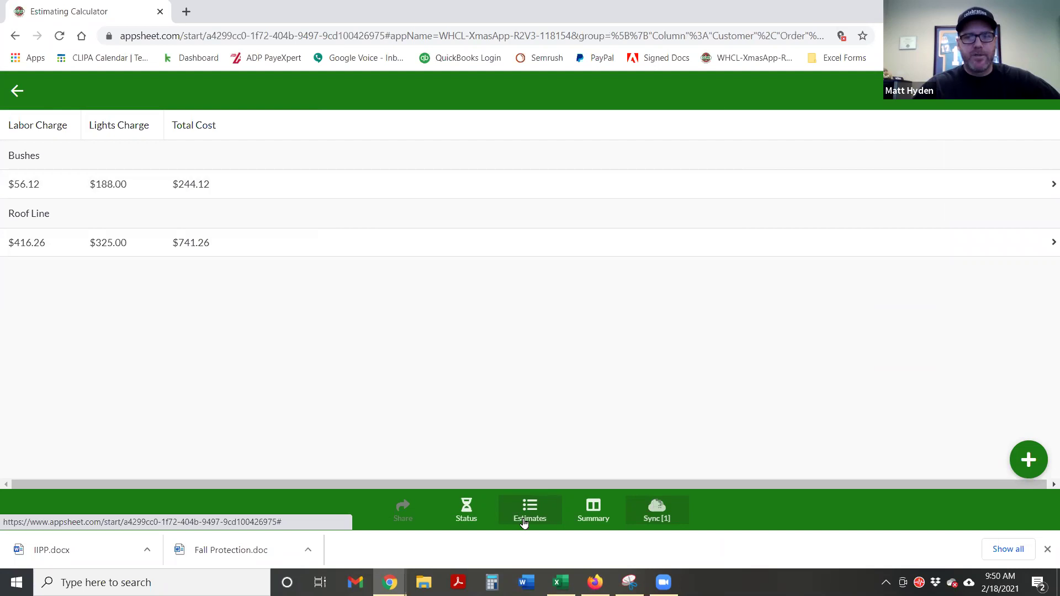
click(590, 512)
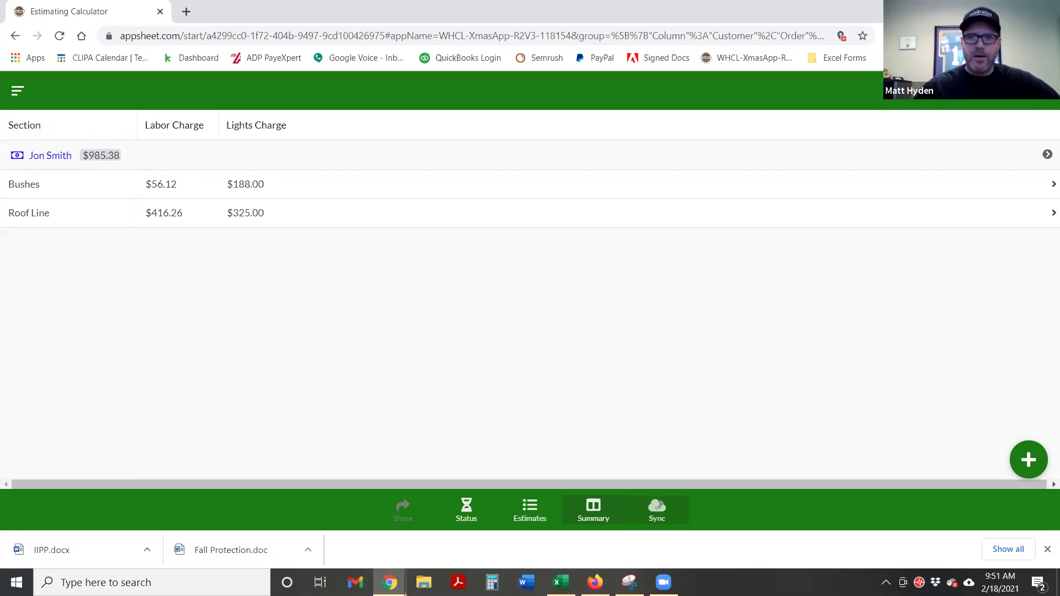
Toggle Bushes in multi-select, browse the Status view, then open the customer's estimate to add a section
click(1030, 95)
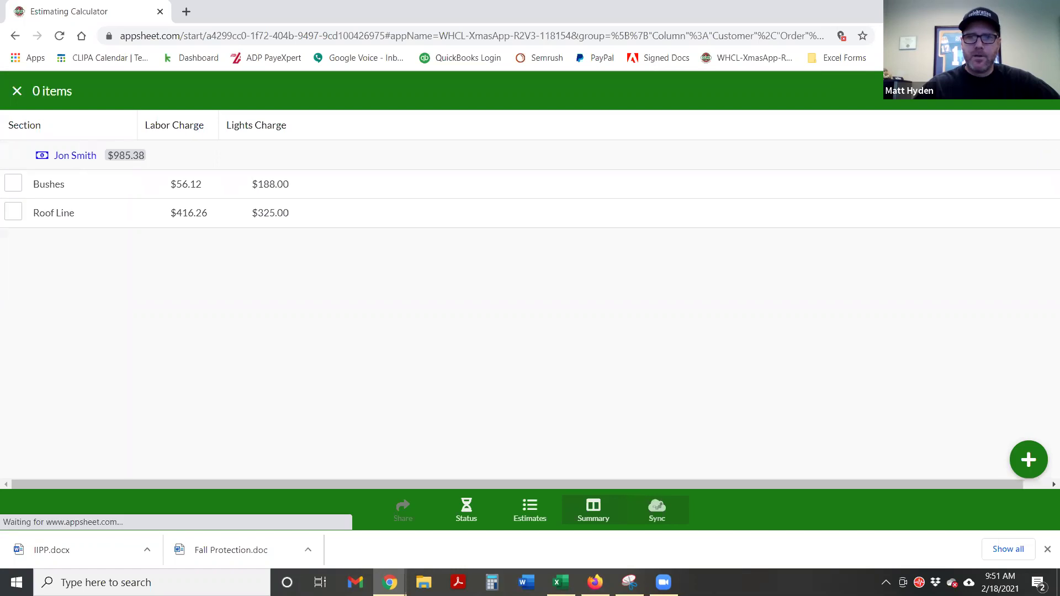
click(12, 186)
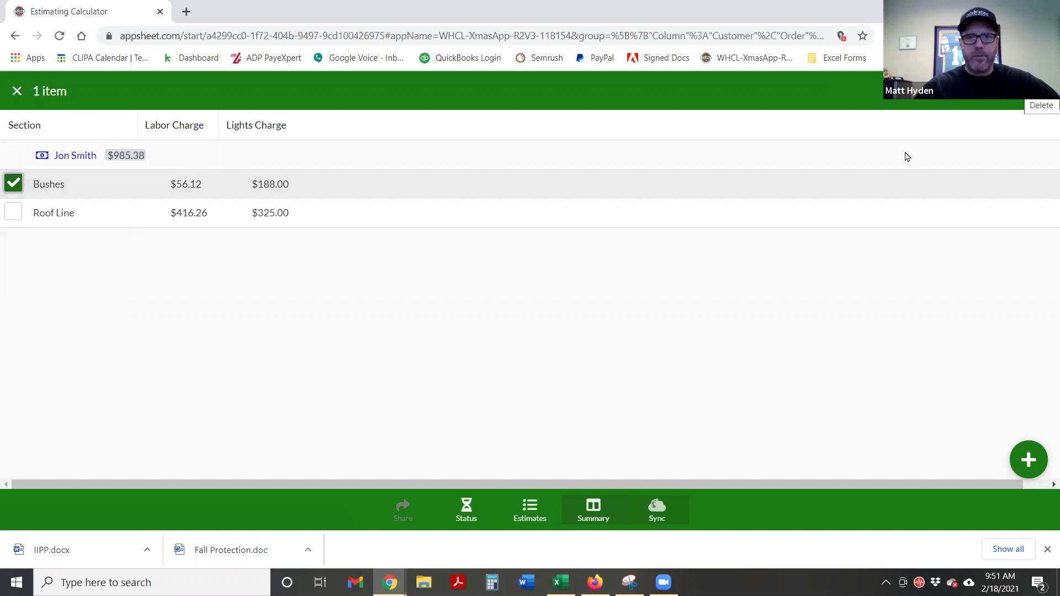
click(13, 186)
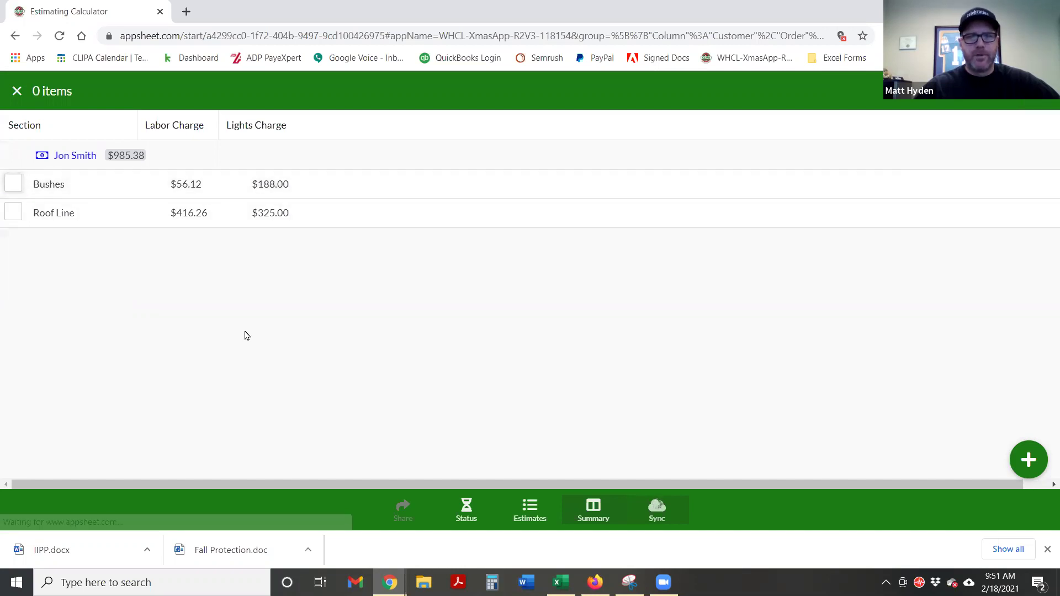
click(464, 512)
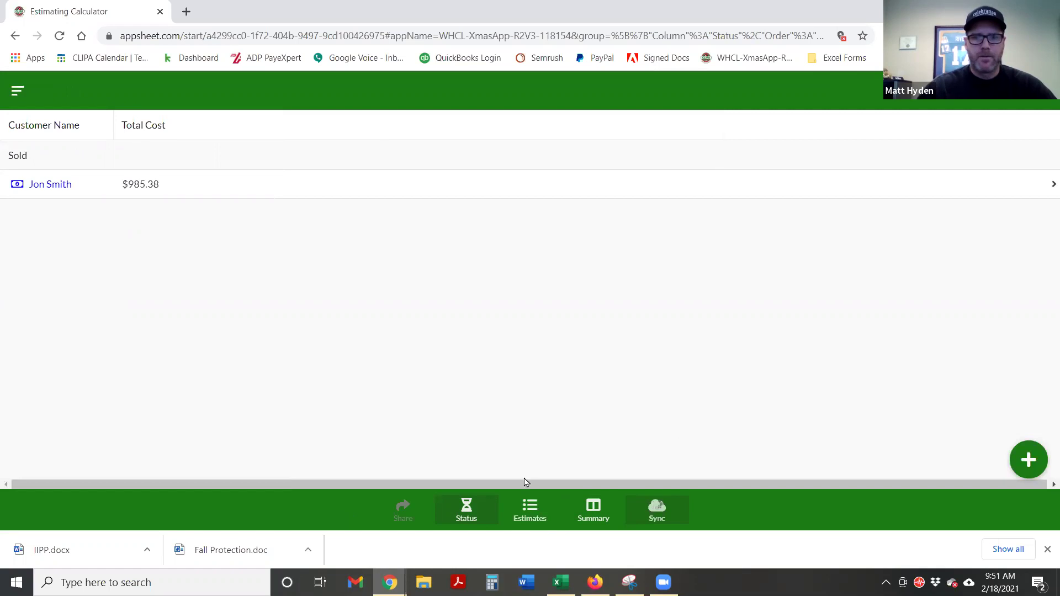
click(525, 508)
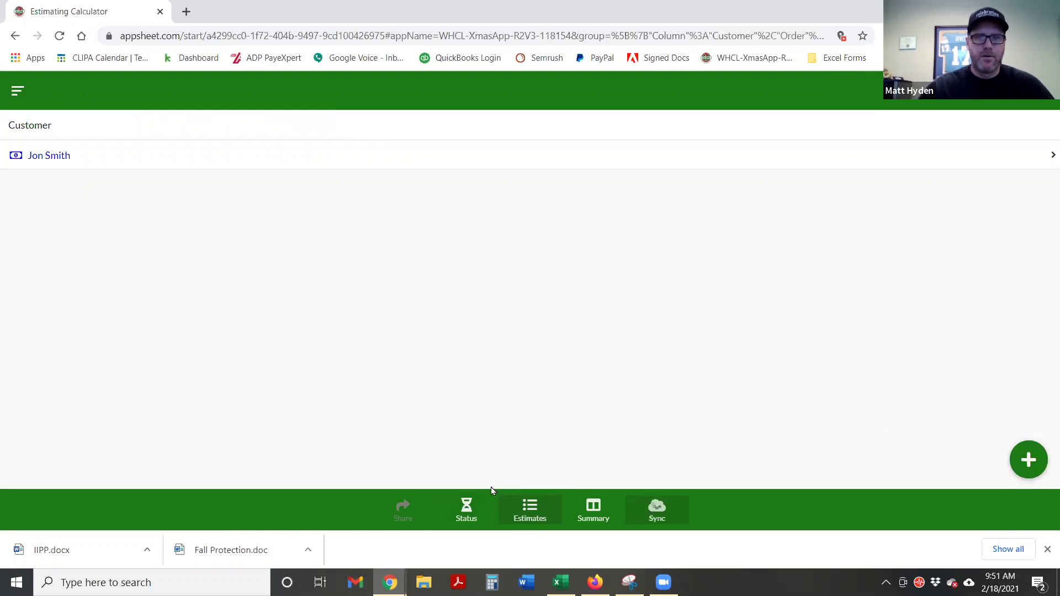
click(440, 162)
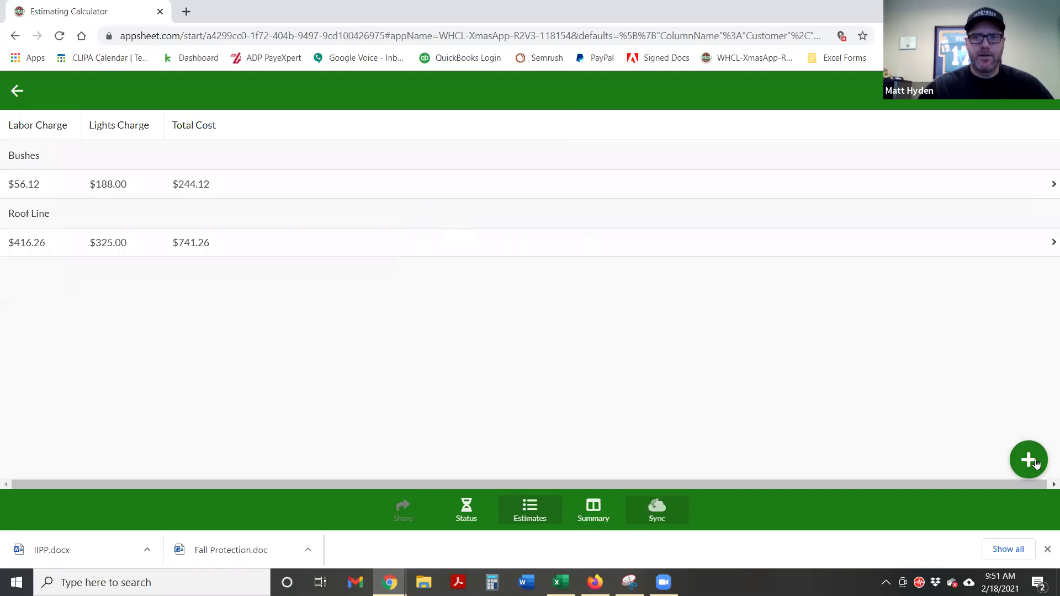
click(1036, 463)
Set the new estimate line's Section to Tree Wrap-Inside
click(369, 241)
scroll(430, 282, down, 1)
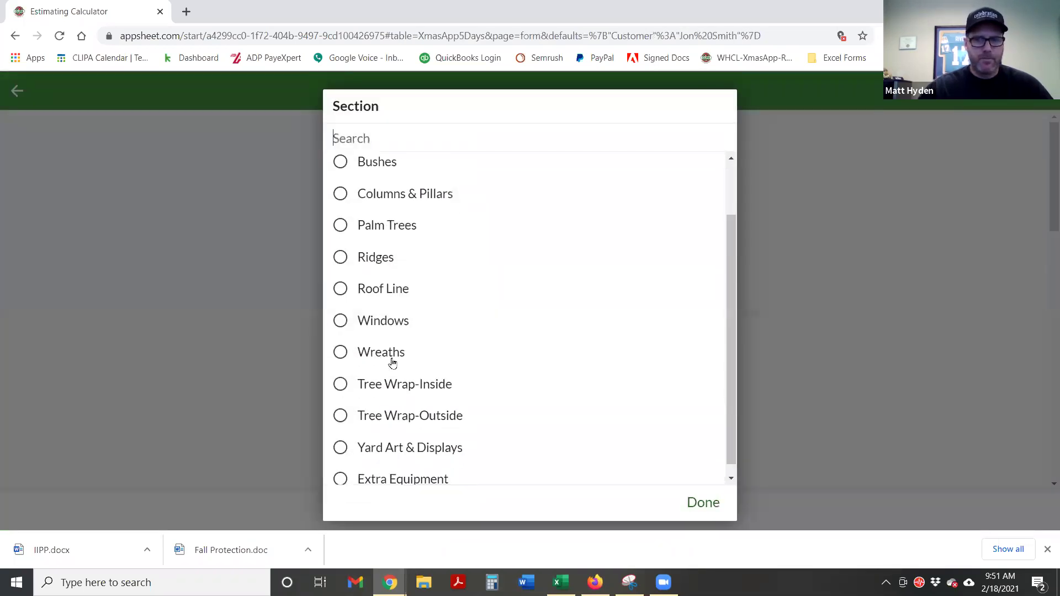
click(345, 391)
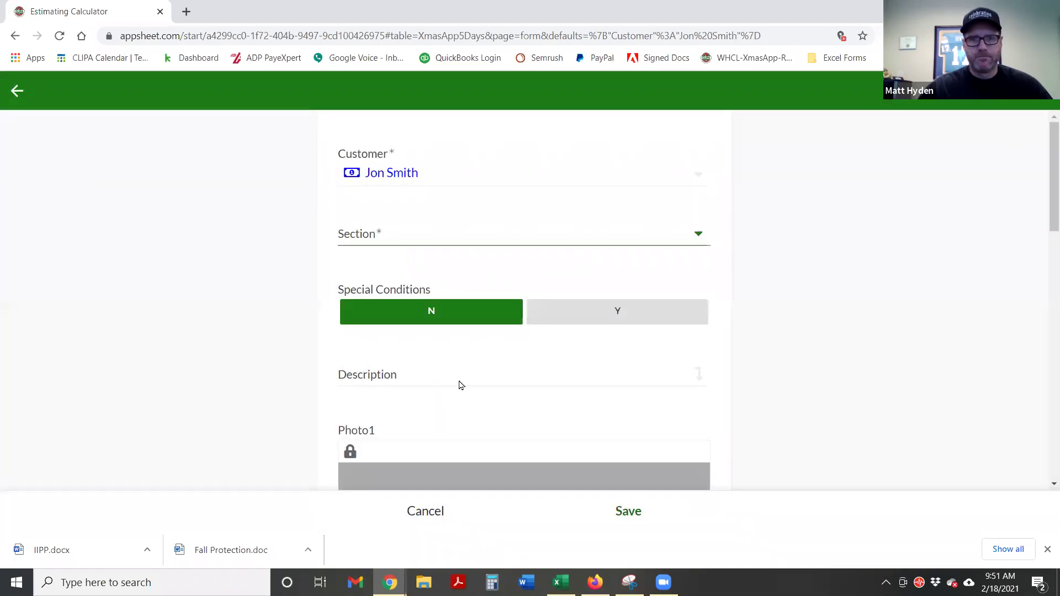
scroll(313, 305, down, 1)
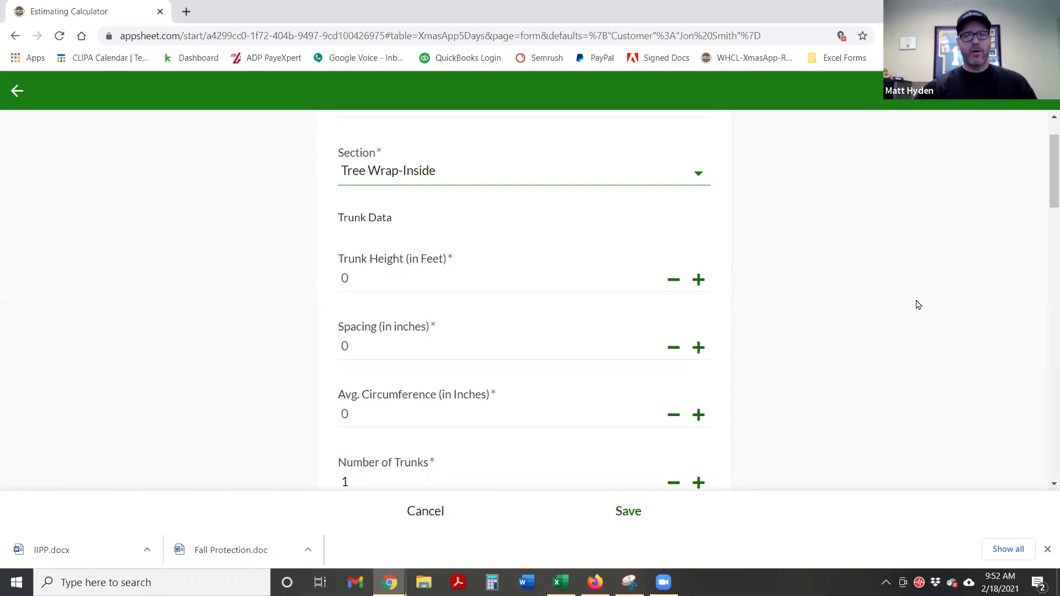
click(350, 280)
Enter Trunk Height 6, Spacing 6 and Avg. Circumference 36 for the tree trunk
text(6)
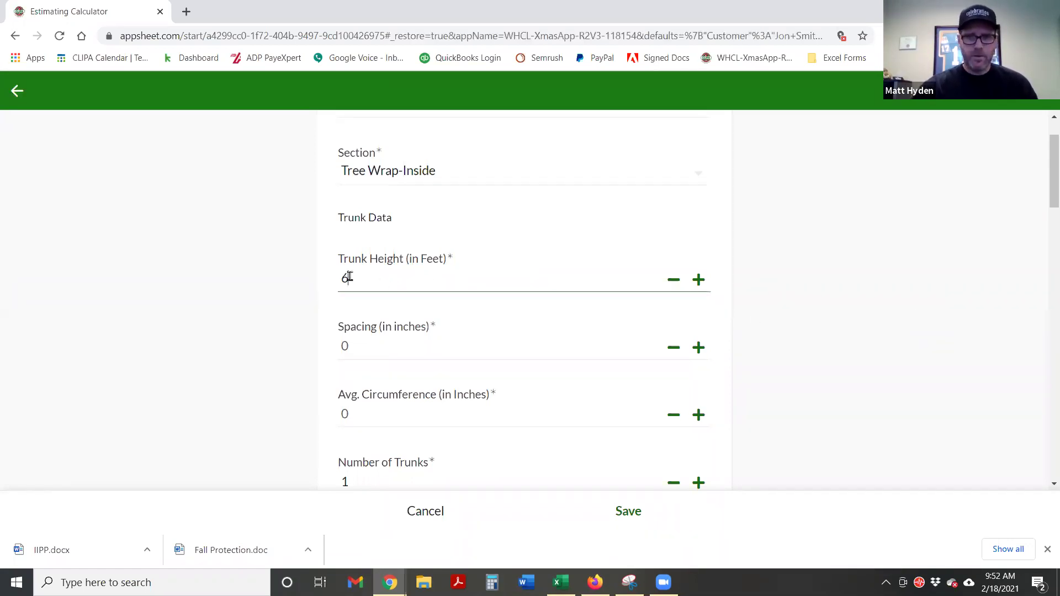
click(366, 348)
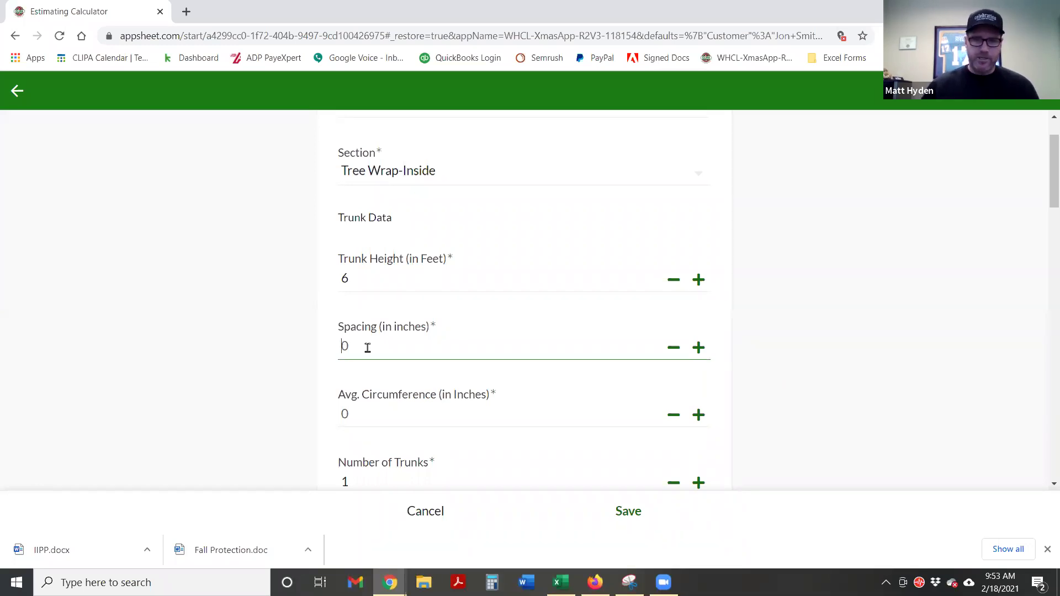
text(6)
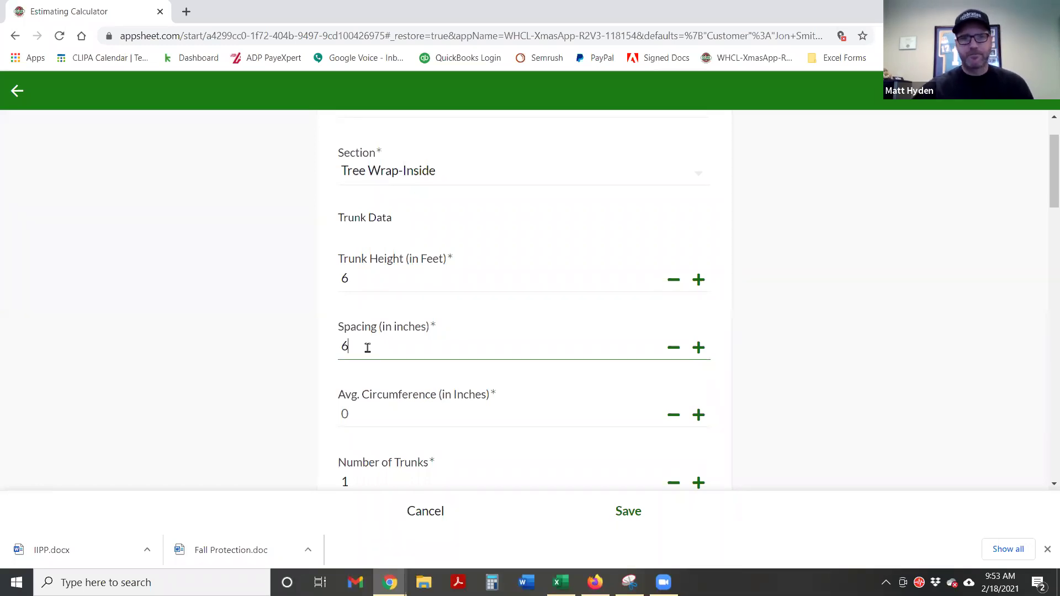
scroll(331, 361, down, 1)
click(358, 351)
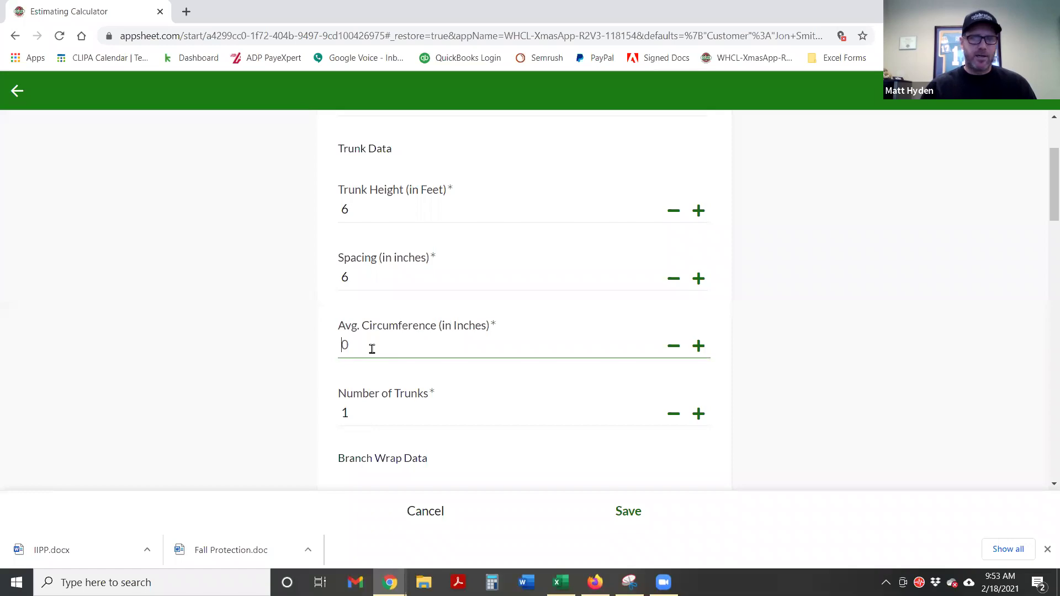
text(36)
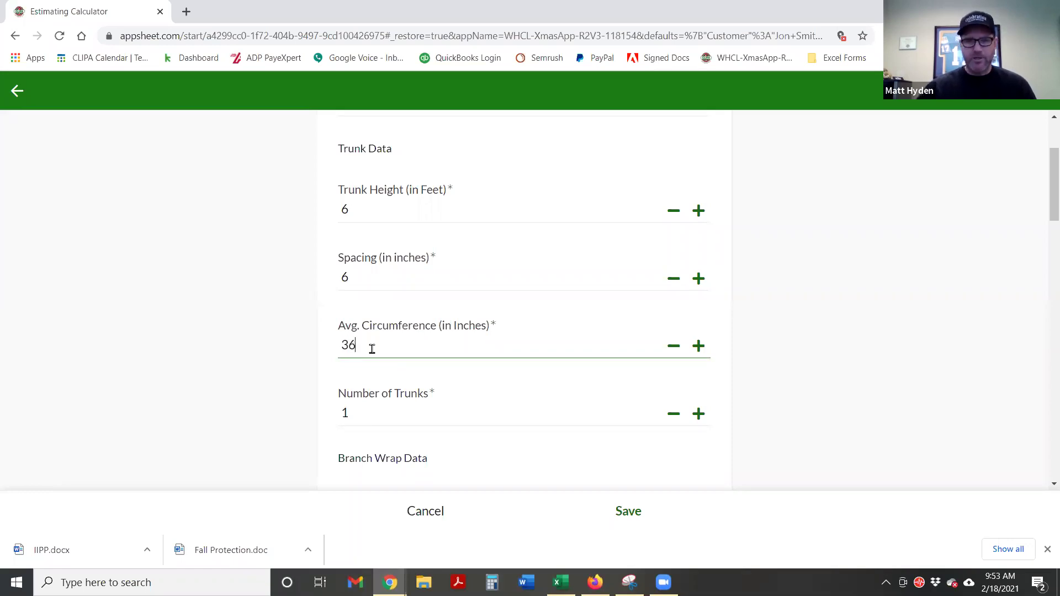
click(298, 374)
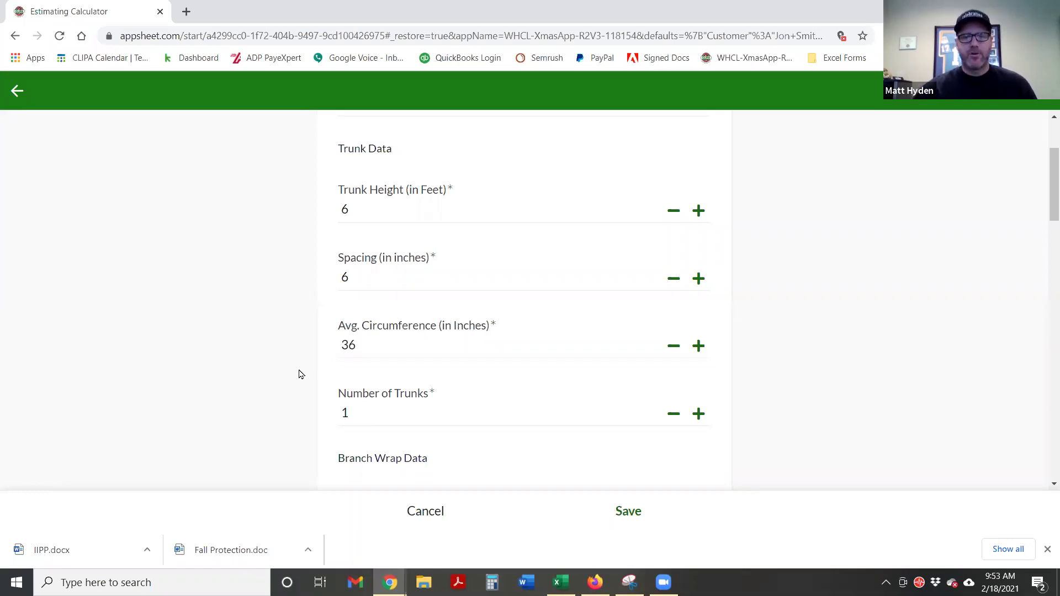
scroll(298, 381, down, 3)
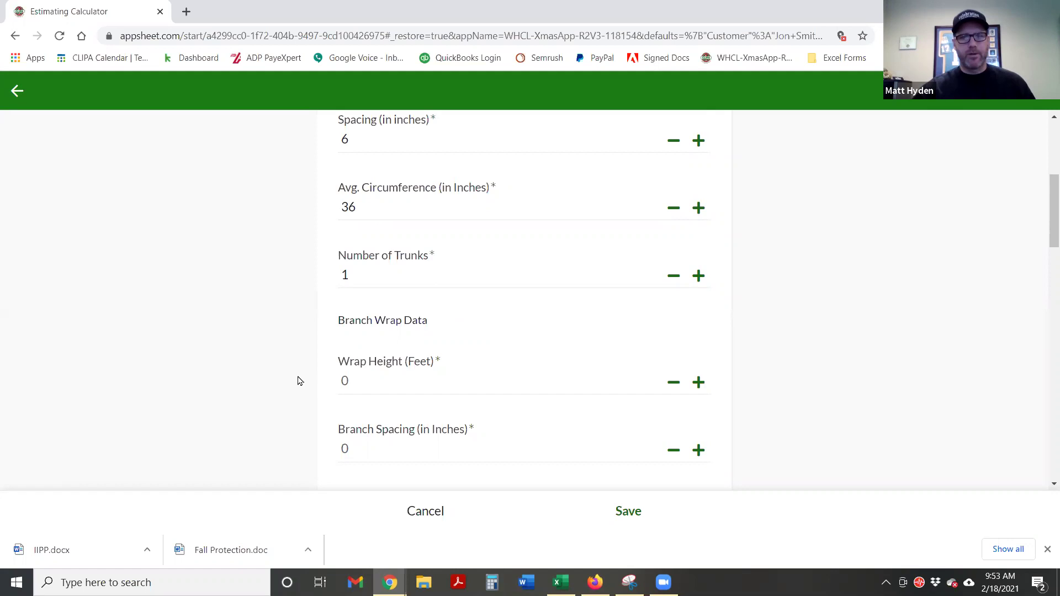
Scroll to the Branch Wrap Data fields, leaving Number of Trunks at 1 after briefly trying 2
scroll(297, 382, down, 3)
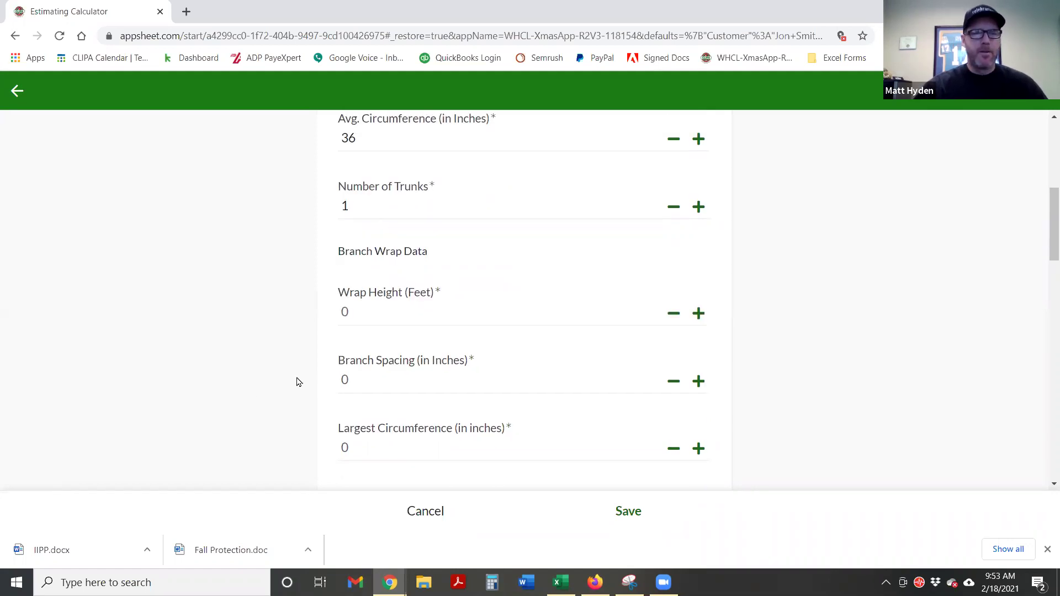
click(391, 237)
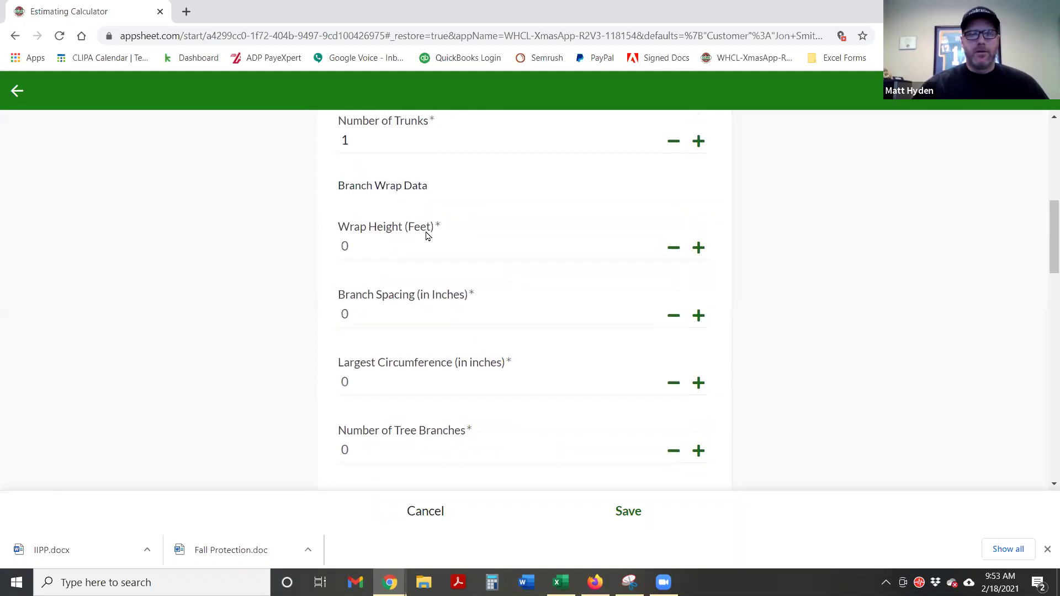
scroll(398, 229, up, 1)
click(699, 208)
click(673, 210)
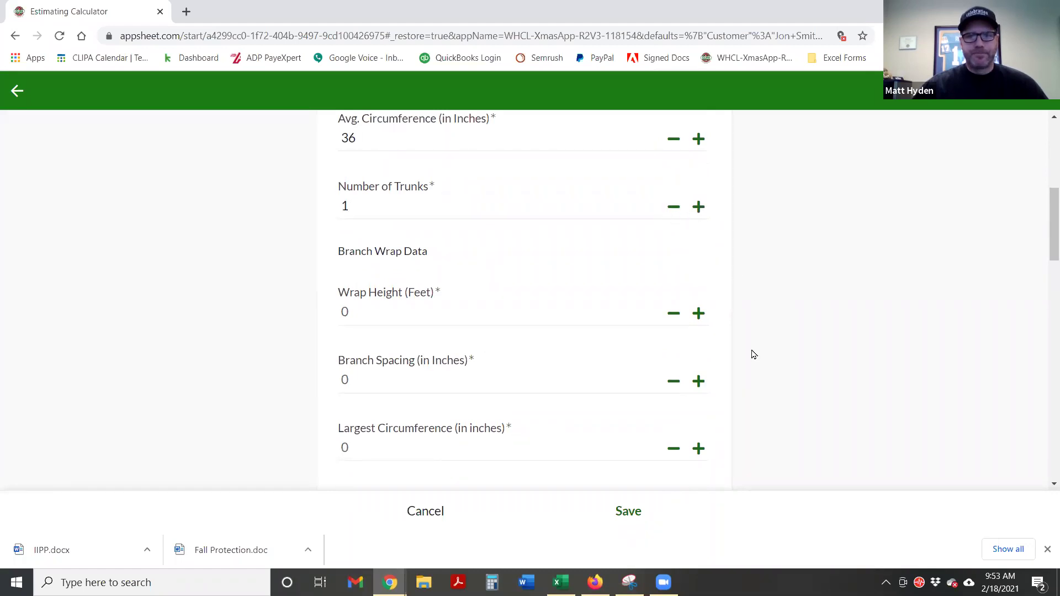
scroll(754, 354, down, 1)
scroll(747, 357, down, 1)
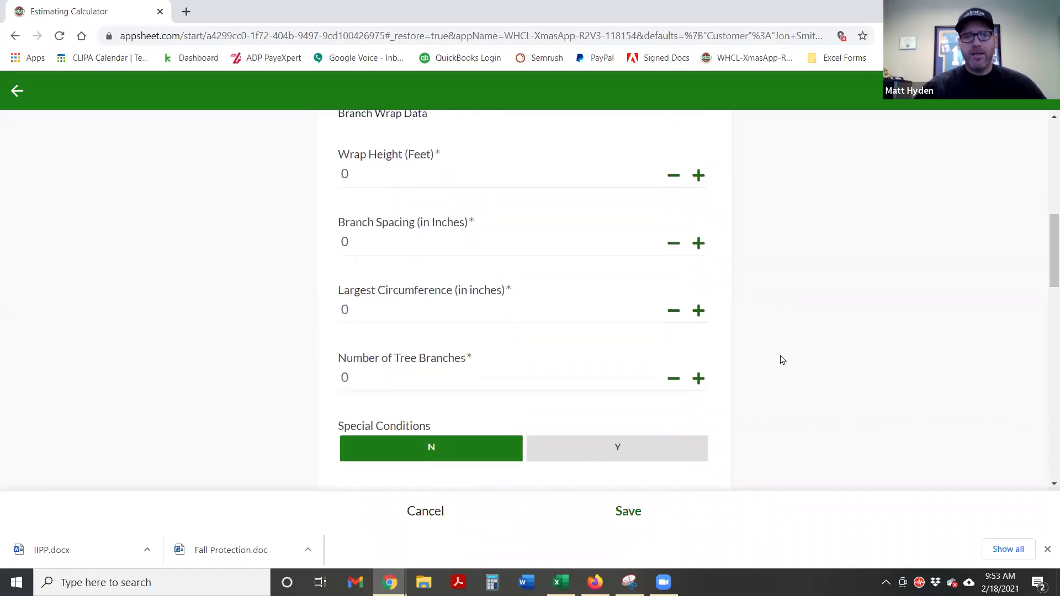
scroll(776, 359, up, 1)
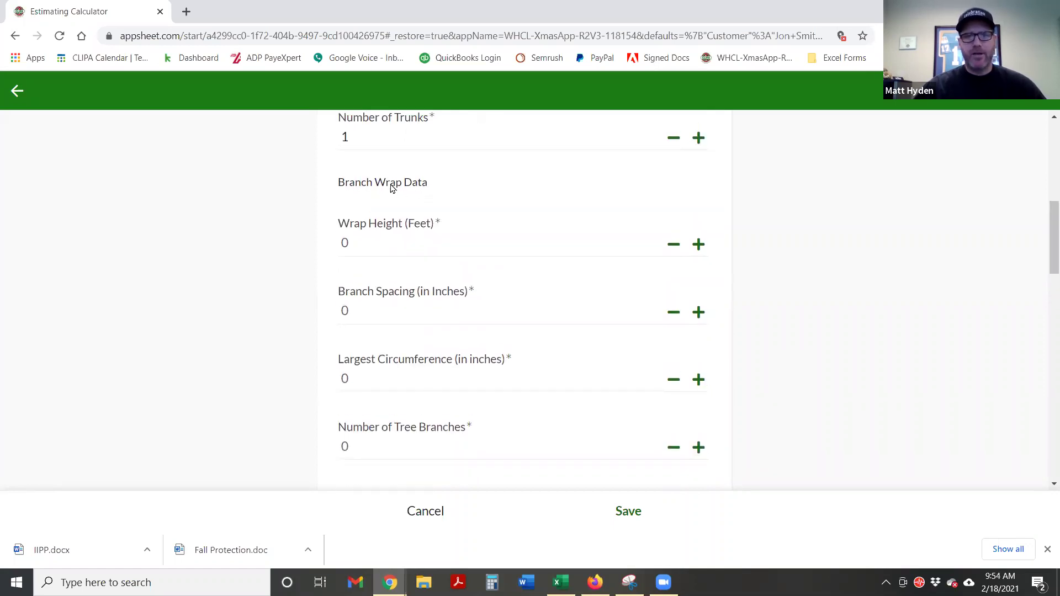
scroll(761, 317, down, 1)
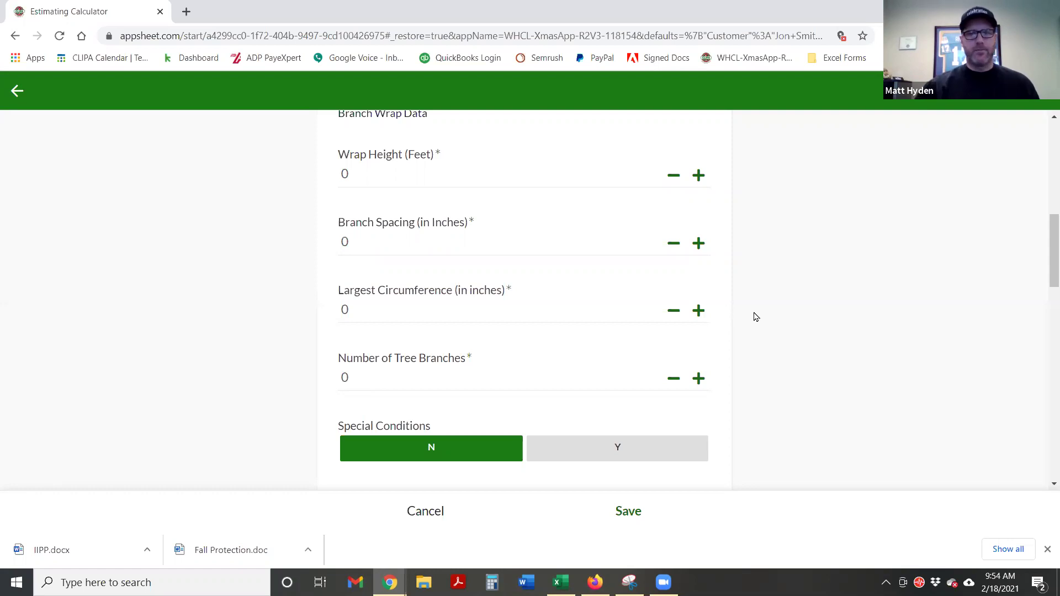
click(404, 178)
Fill Branch Wrap Data: Wrap Height 6, Branch Spacing 4, Largest Circumference 12, 6 tree branches
text(6)
click(791, 252)
scroll(791, 252, down, 1)
click(397, 170)
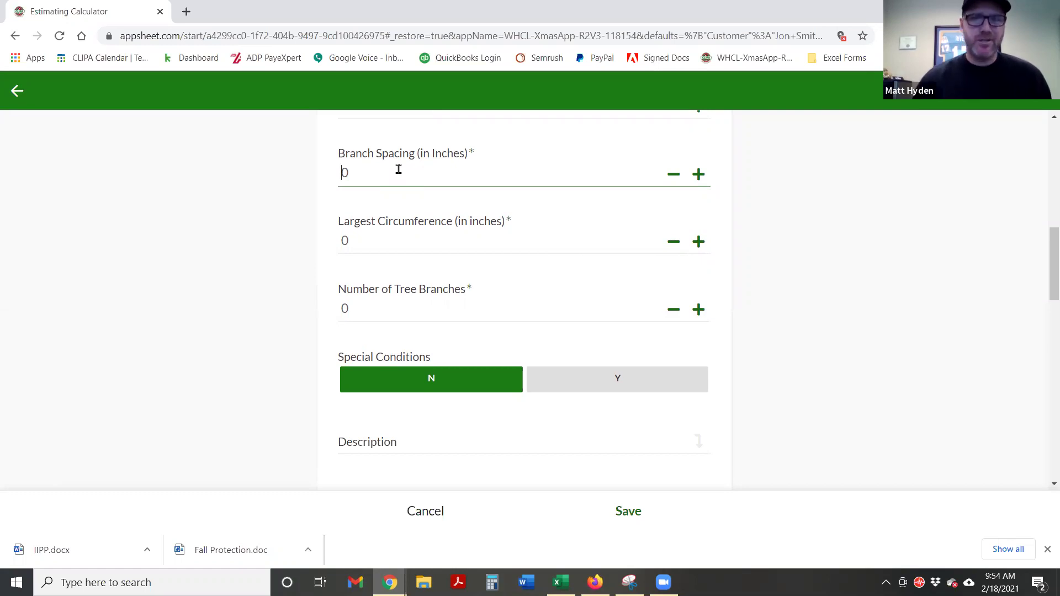
text(4)
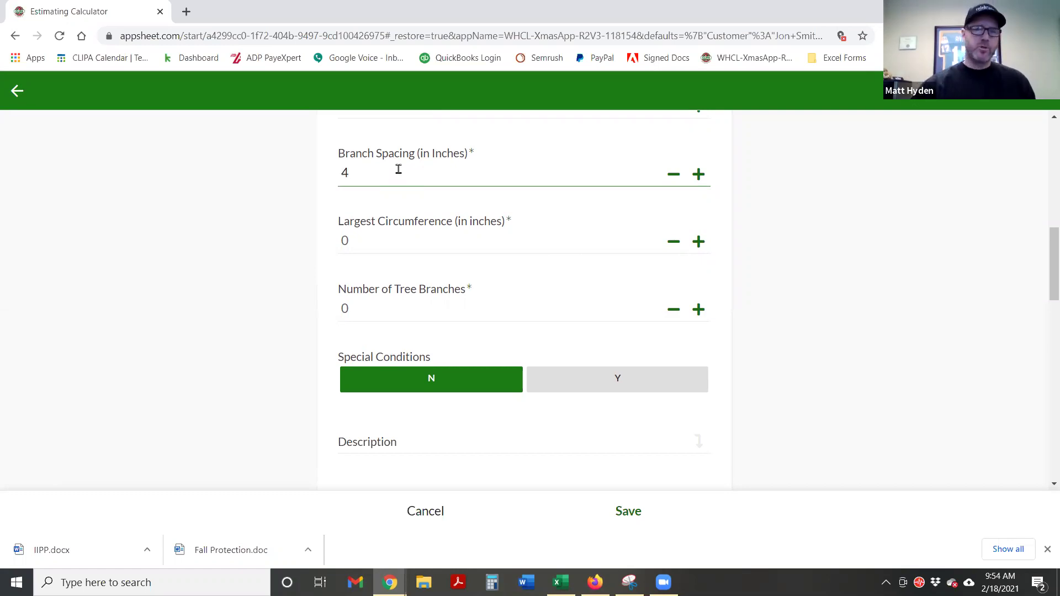
click(380, 241)
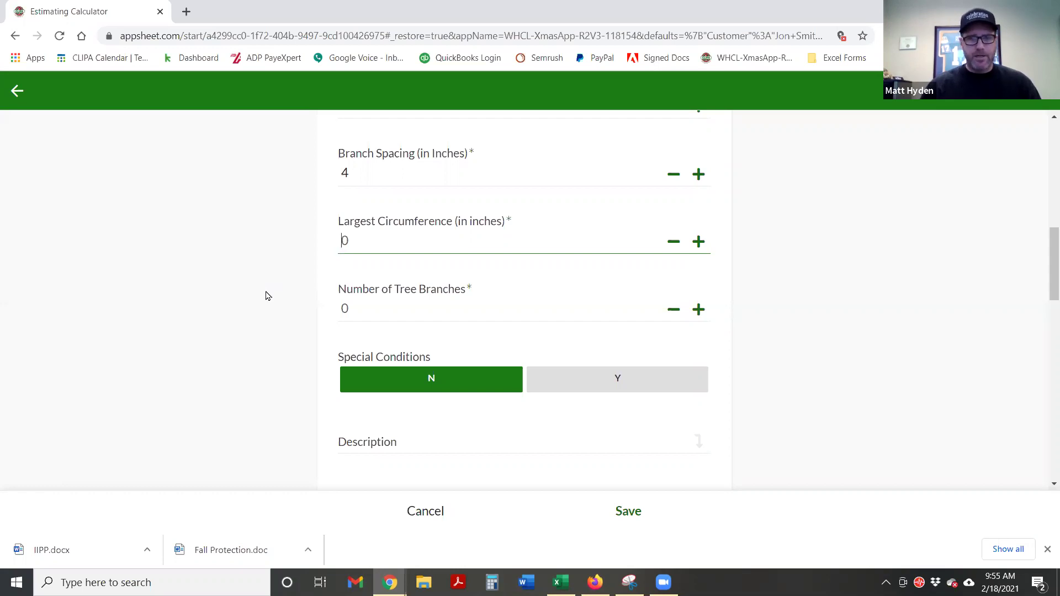
text(12)
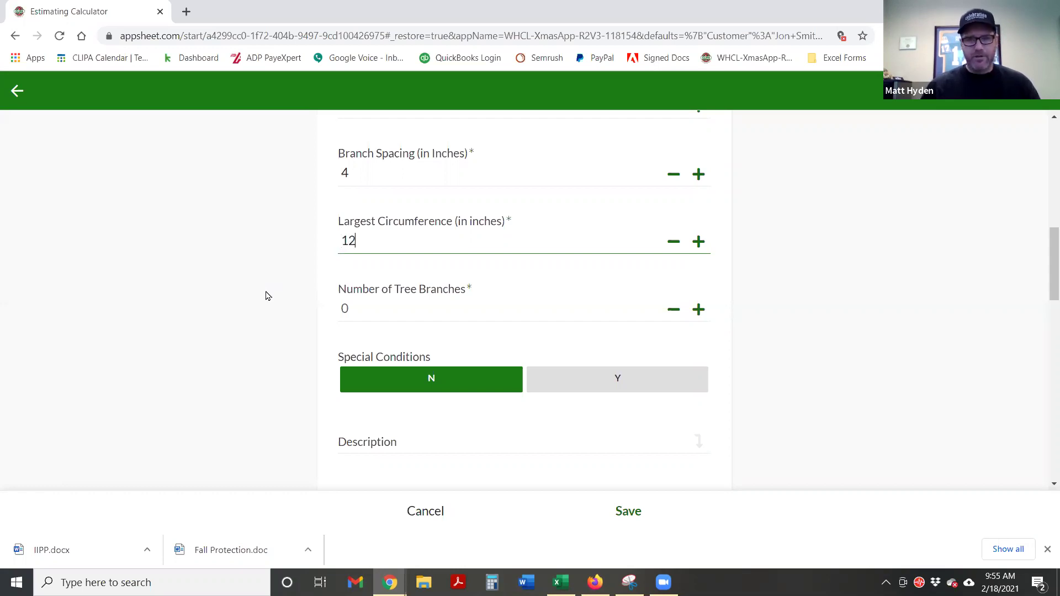
click(285, 293)
click(384, 305)
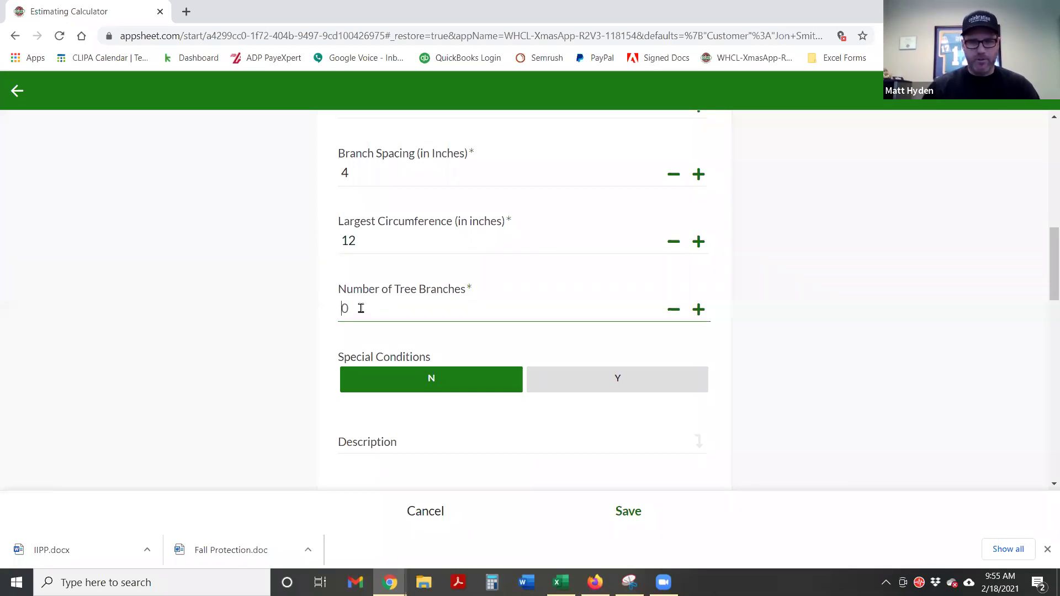
click(282, 284)
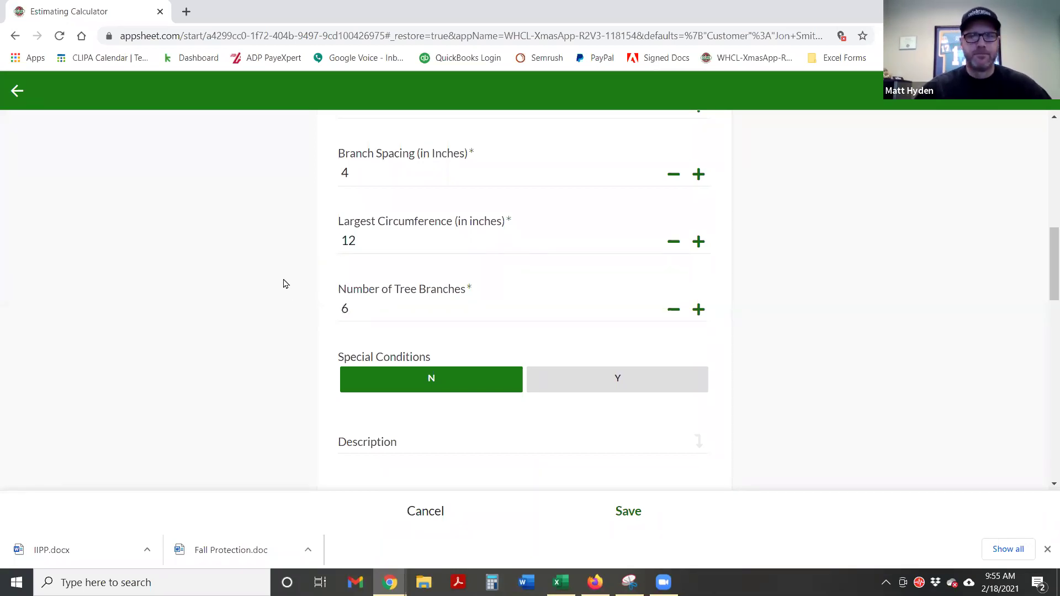
scroll(414, 319, down, 3)
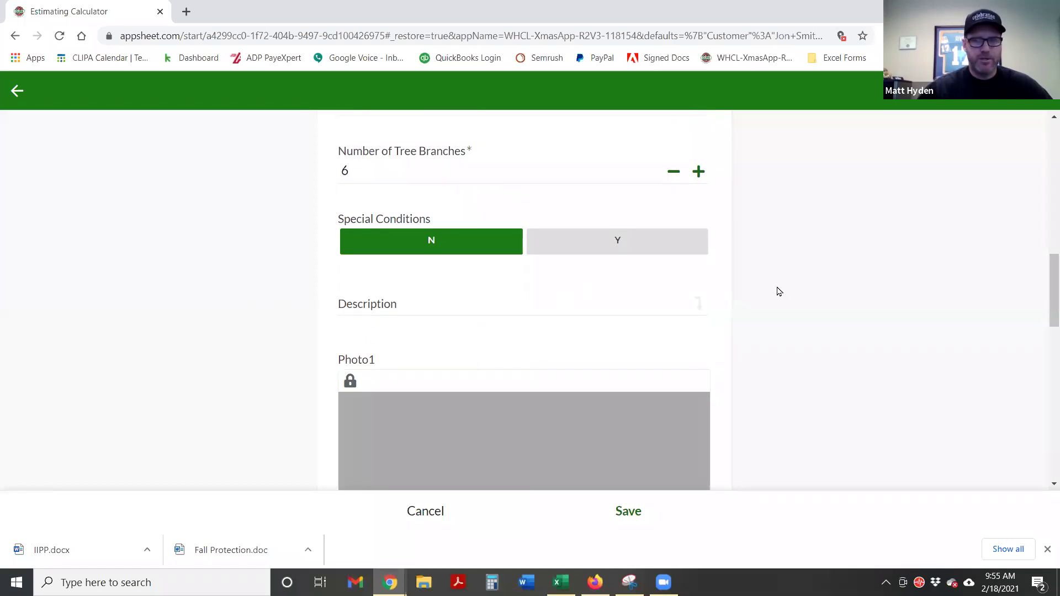
scroll(697, 317, down, 1)
Enter the Description 'Decorate inside wrap with warm mini'
click(441, 235)
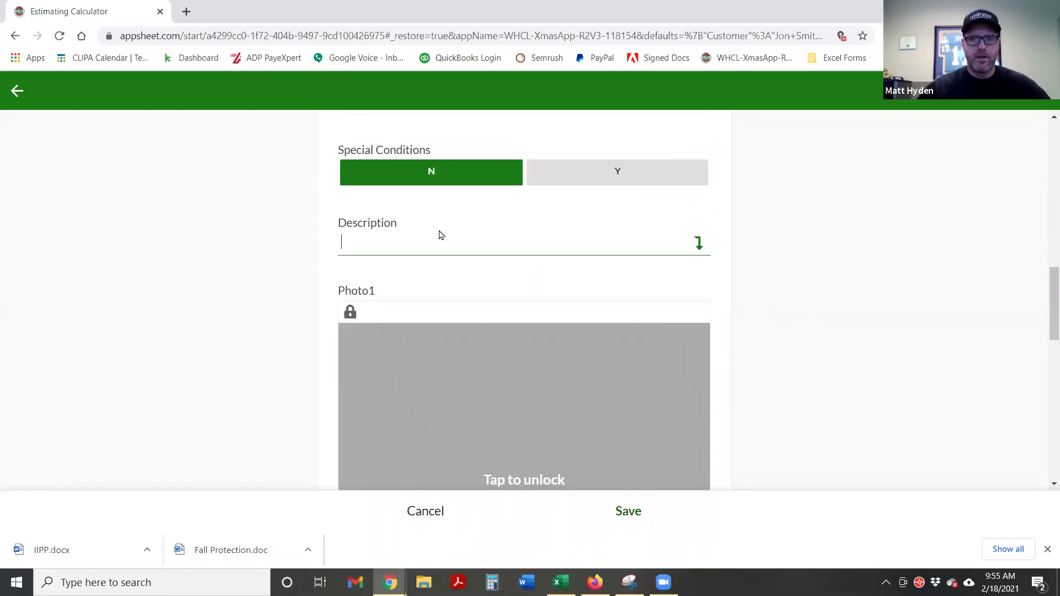
text(Decorate inside wrap wit)
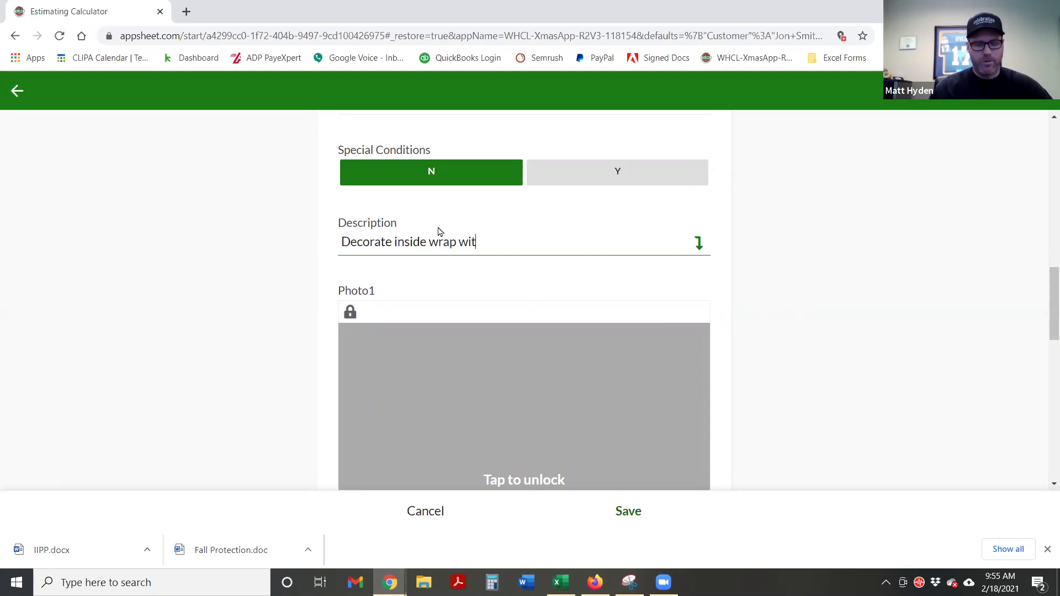
text(h warm minis)
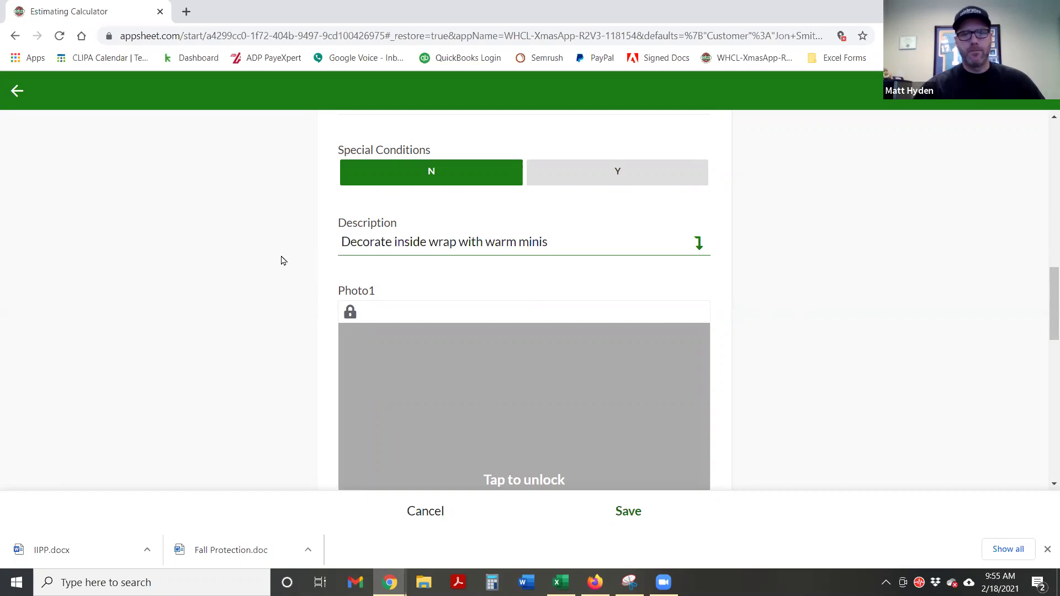
click(292, 293)
scroll(287, 301, down, 3)
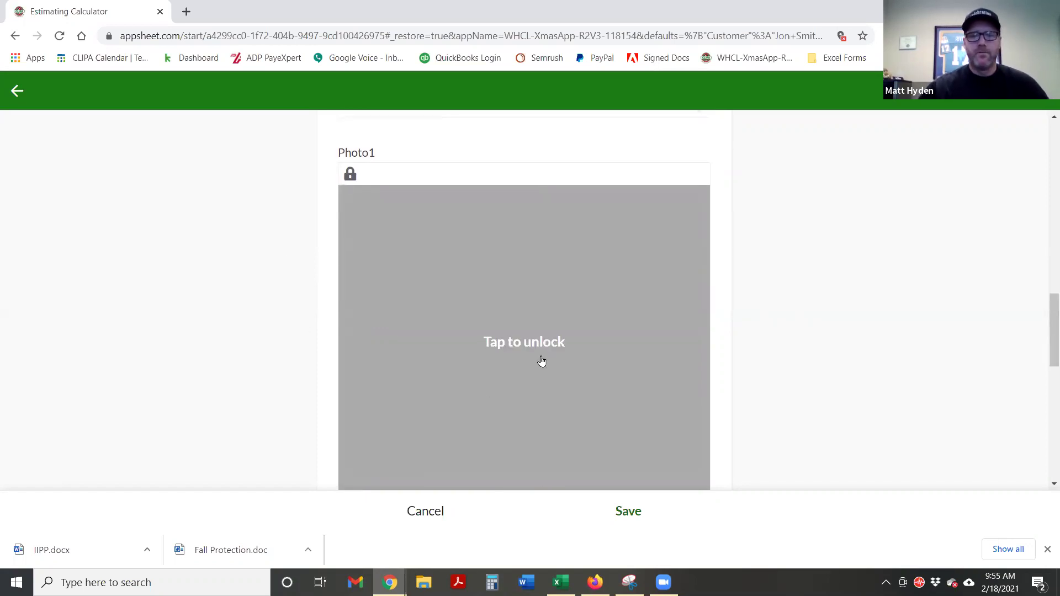
Unlock the Photo1 sketch and draw a green tree trunk with branches
scroll(621, 368, down, 1)
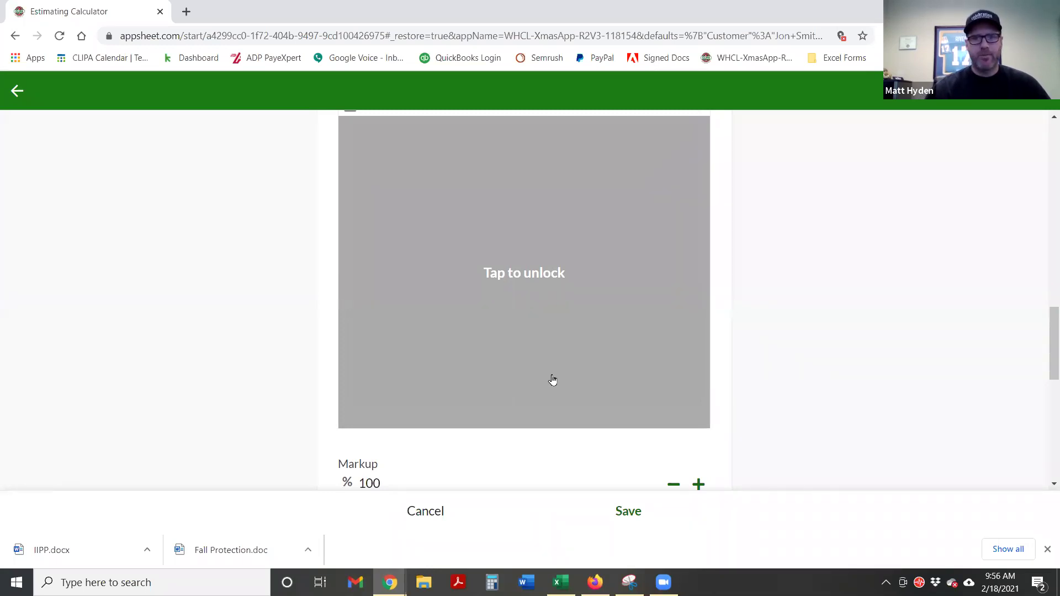
click(539, 320)
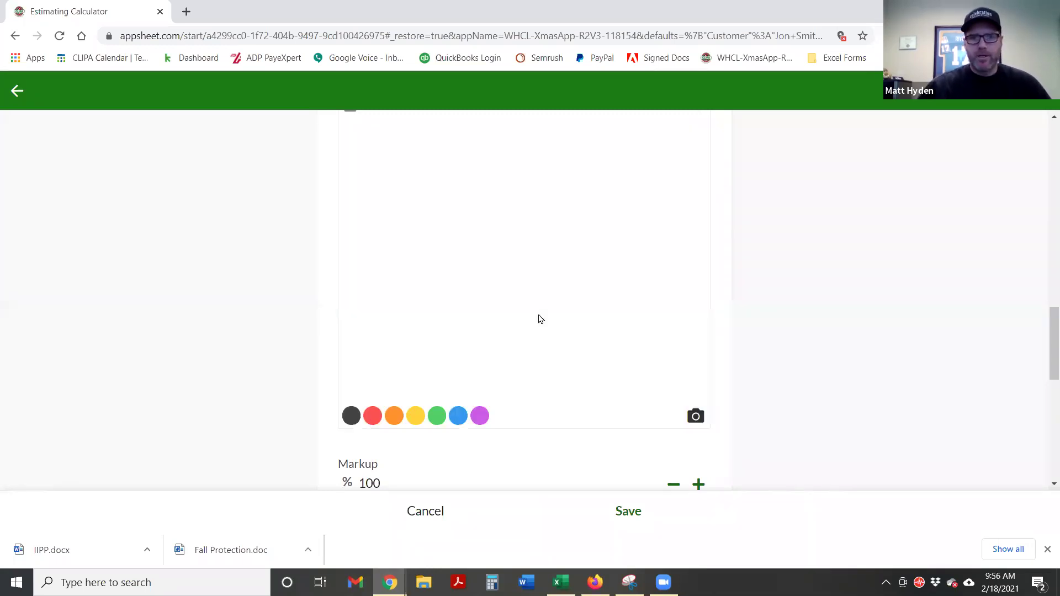
drag(476, 371, 484, 281)
mouse_move(539, 382)
mouse_down()
mouse_move(506, 311)
mouse_move(501, 248)
mouse_move(403, 201)
mouse_move(459, 209)
mouse_move(483, 153)
mouse_up()
drag(516, 237, 643, 209)
drag(543, 200, 604, 153)
drag(525, 181, 535, 146)
drag(494, 175, 494, 151)
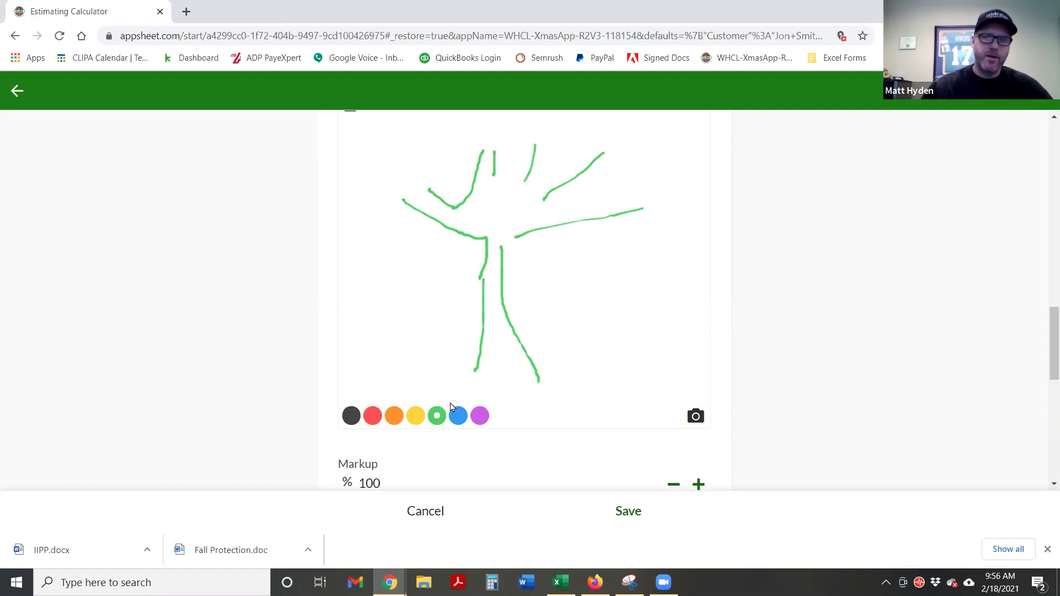
Add yellow light marks across the tree's trunk and branches
click(416, 416)
mouse_move(475, 364)
mouse_down()
mouse_move(512, 358)
mouse_move(499, 250)
mouse_up()
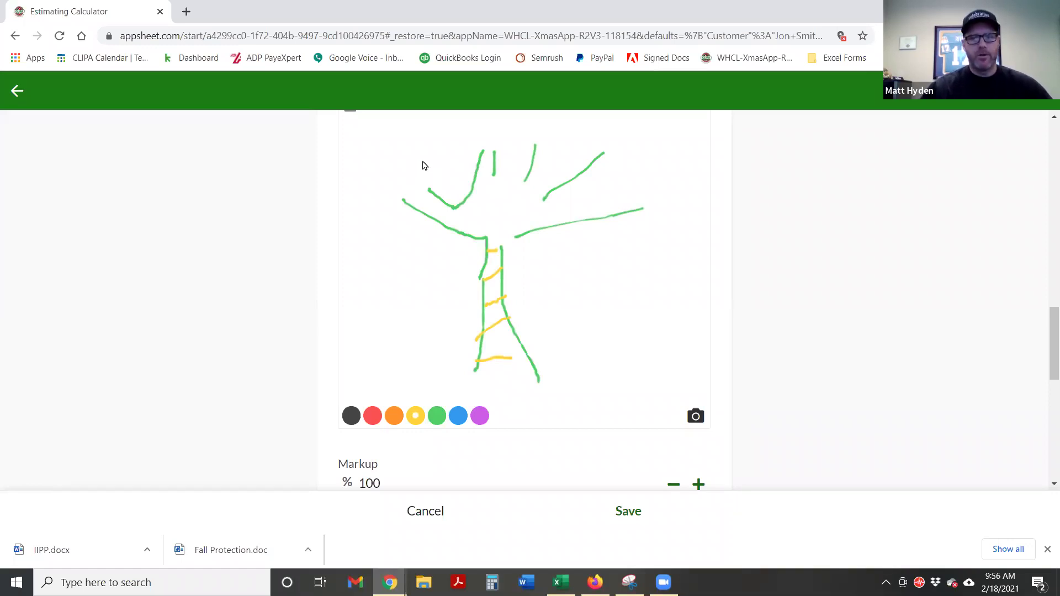
drag(407, 155, 387, 180)
drag(460, 134, 495, 134)
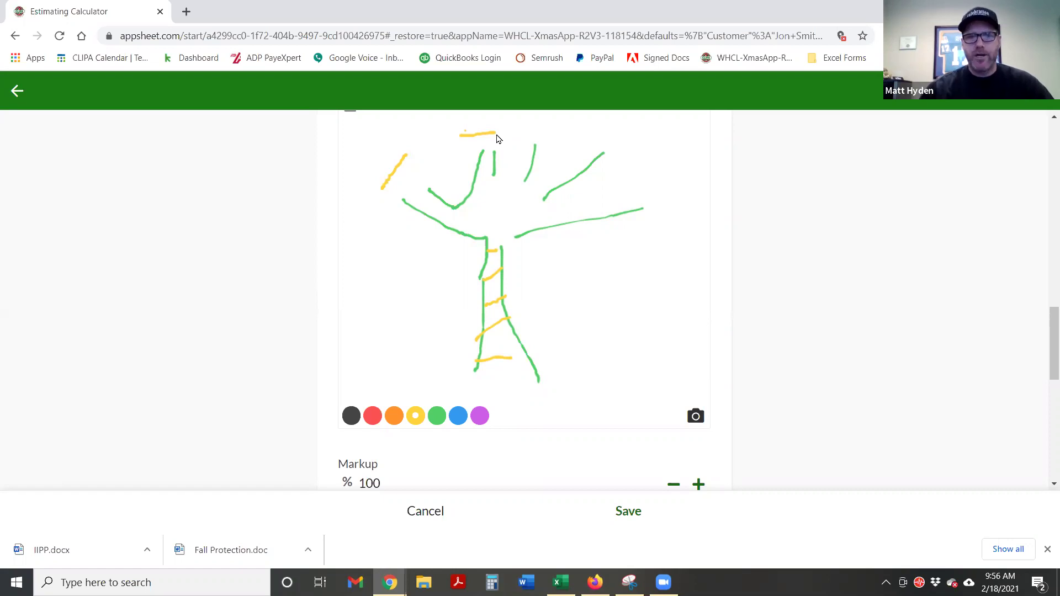
drag(531, 132, 608, 155)
drag(626, 205, 632, 218)
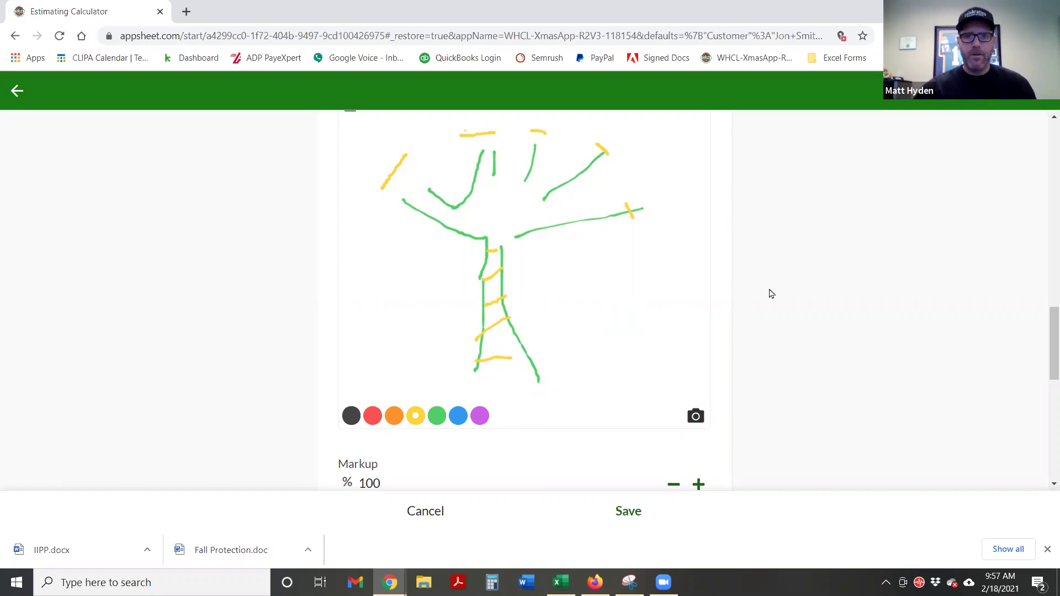
scroll(783, 289, down, 4)
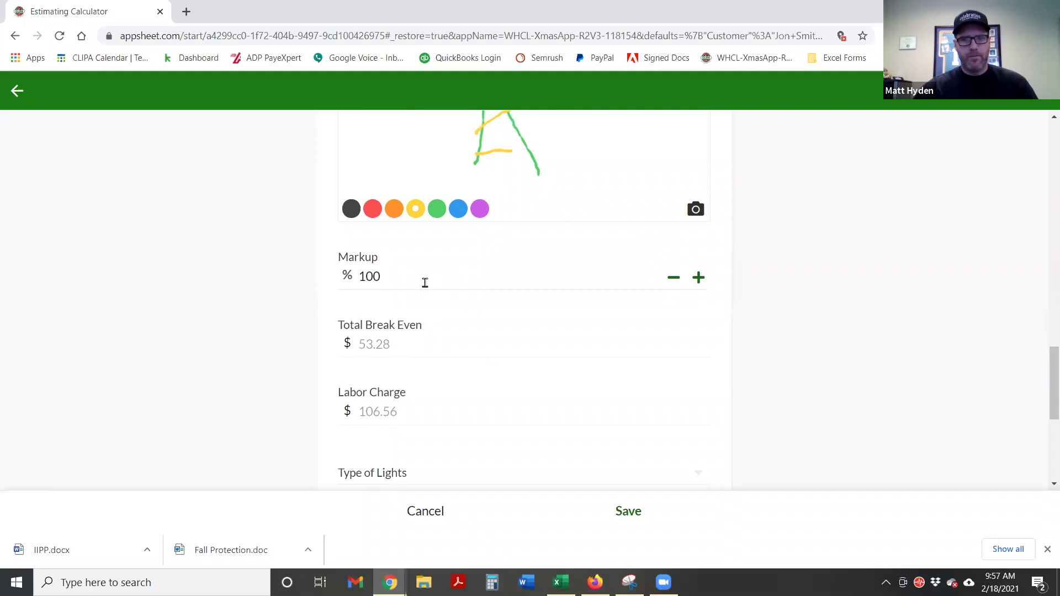
Set the Tree Wrap-Inside section's Type of Lights to LED Mini Lights WW 4"
scroll(424, 290, down, 1)
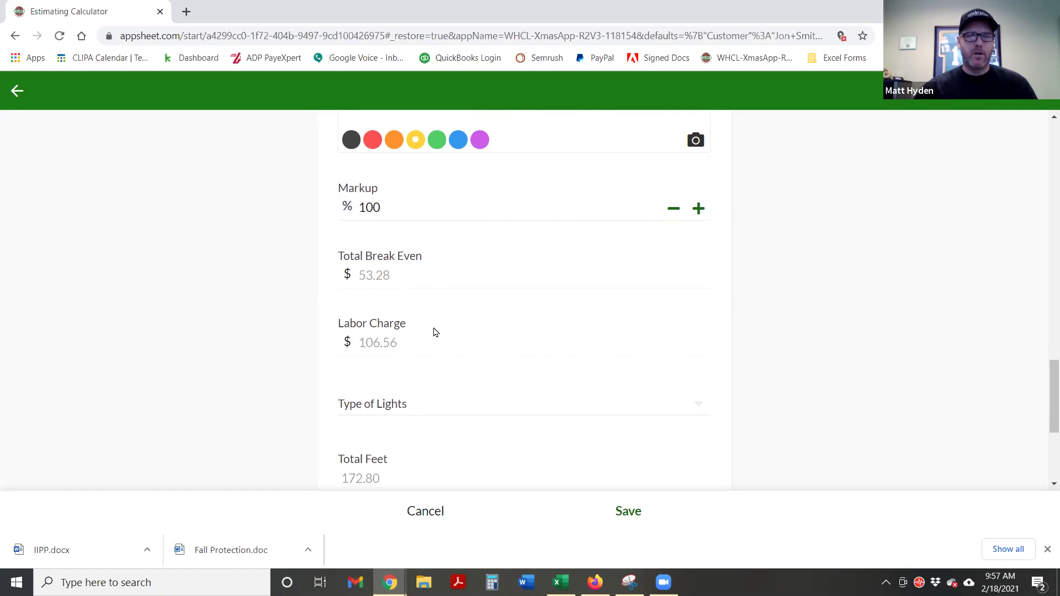
scroll(433, 331, down, 1)
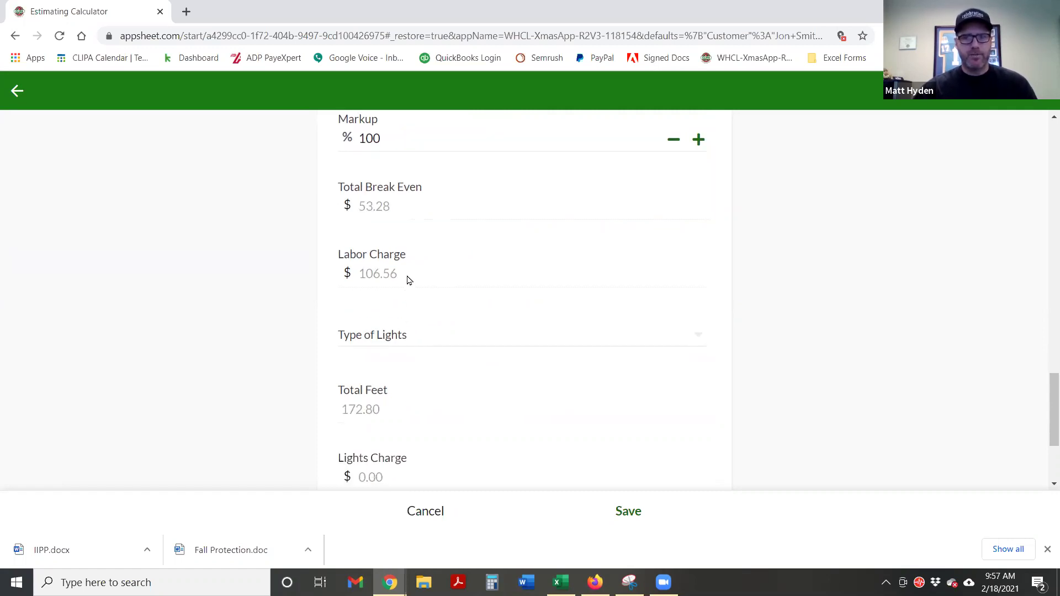
scroll(424, 270, down, 1)
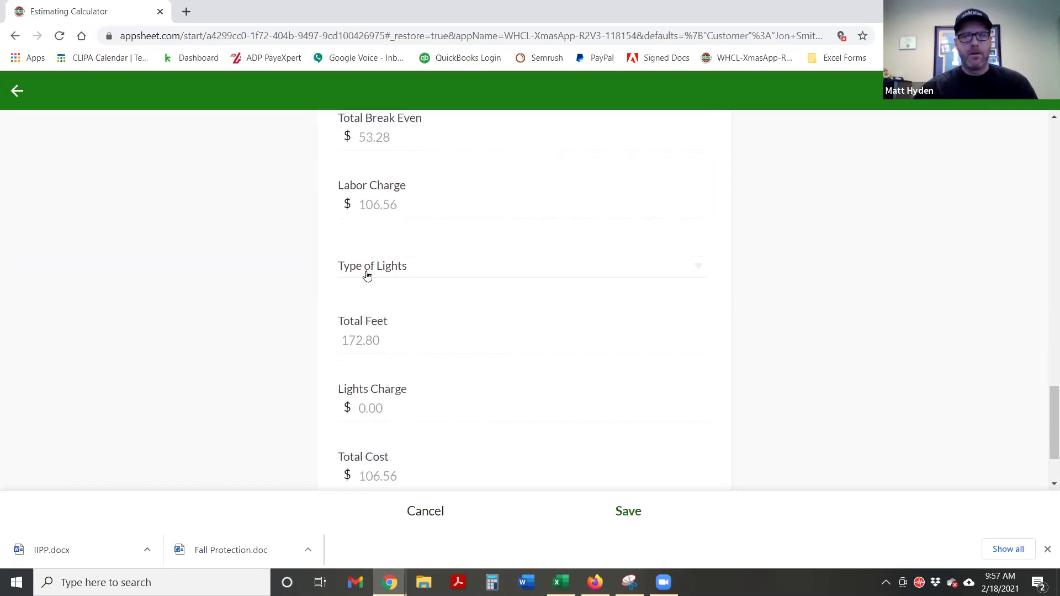
click(367, 270)
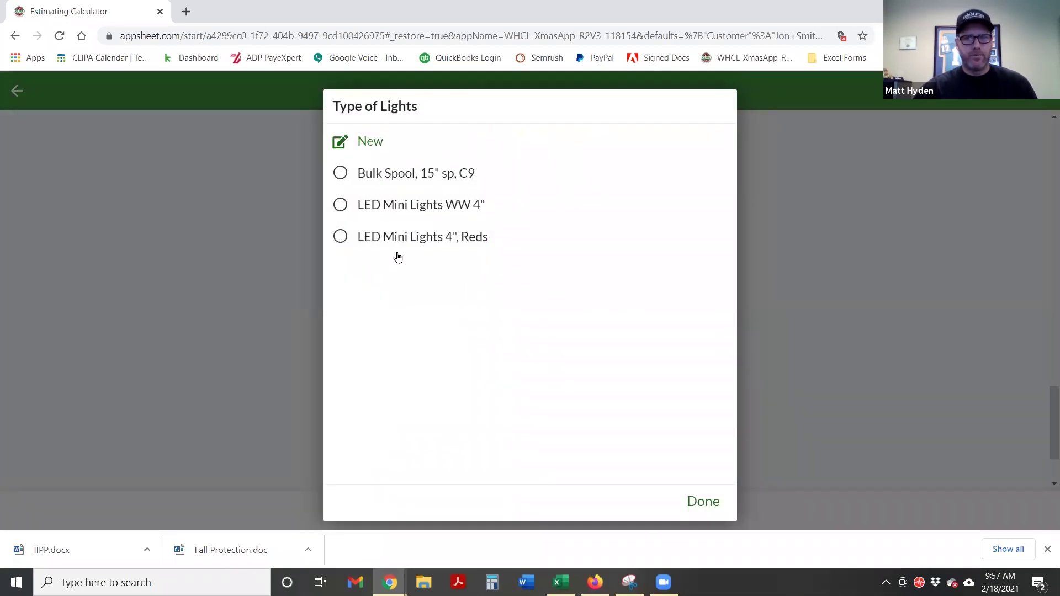
click(340, 205)
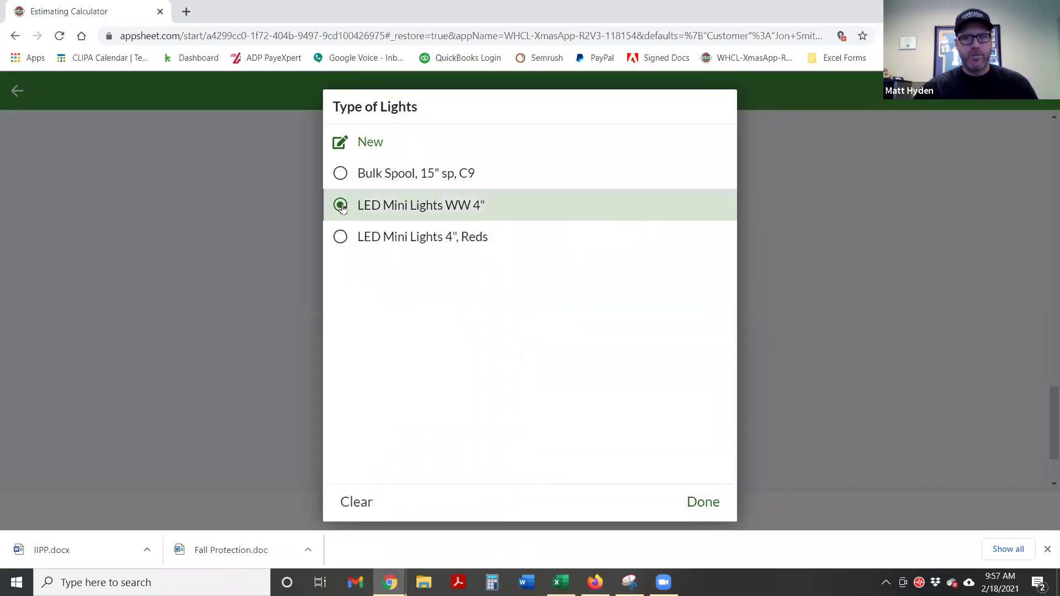
Review the $94.00 lights charge and $200.56 total, then save the section
scroll(794, 347, down, 1)
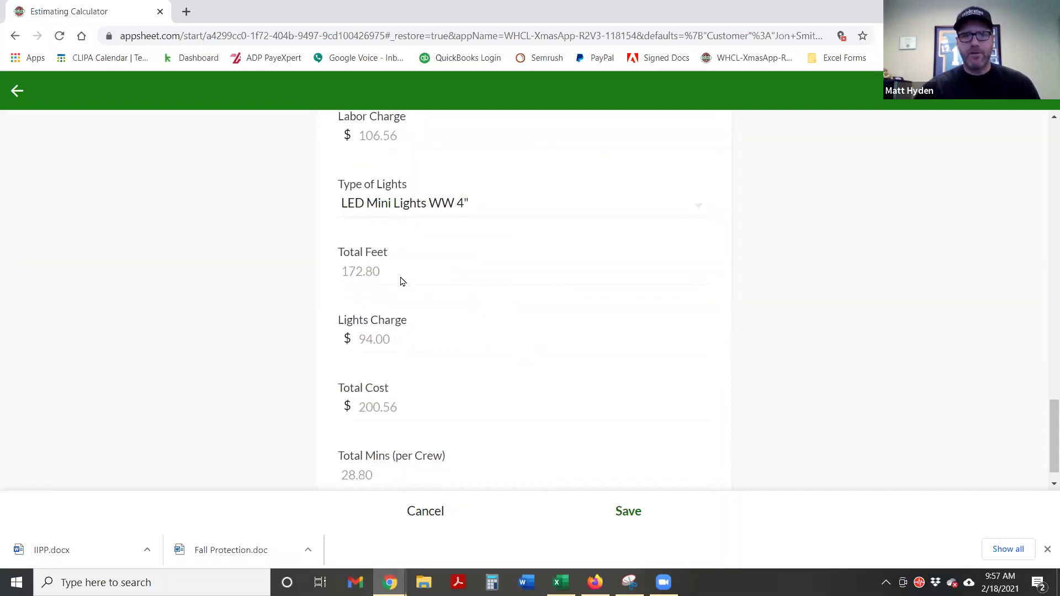
scroll(403, 309, down, 1)
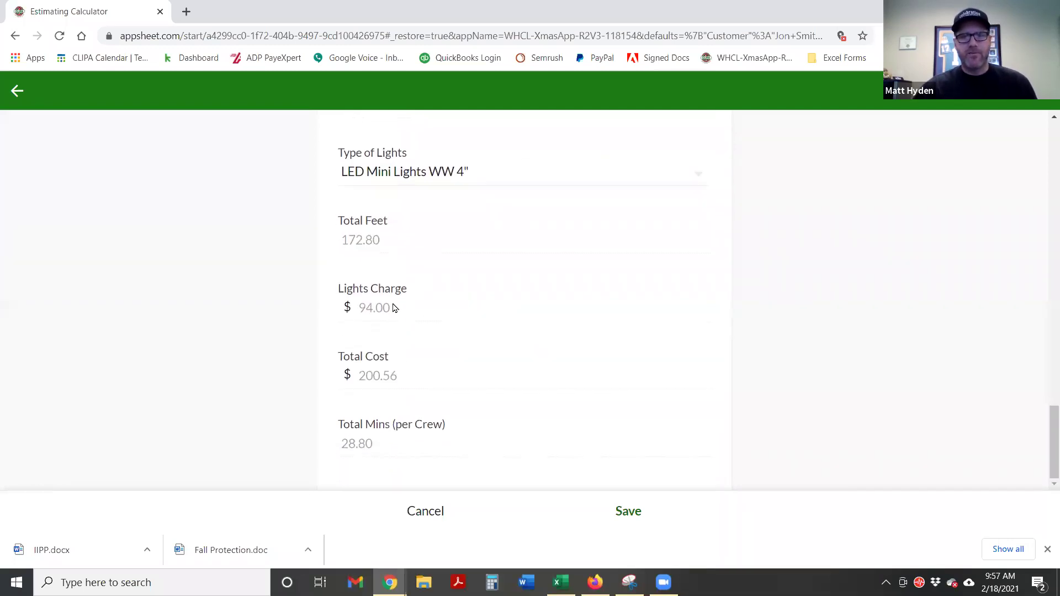
double_click(381, 307)
click(421, 337)
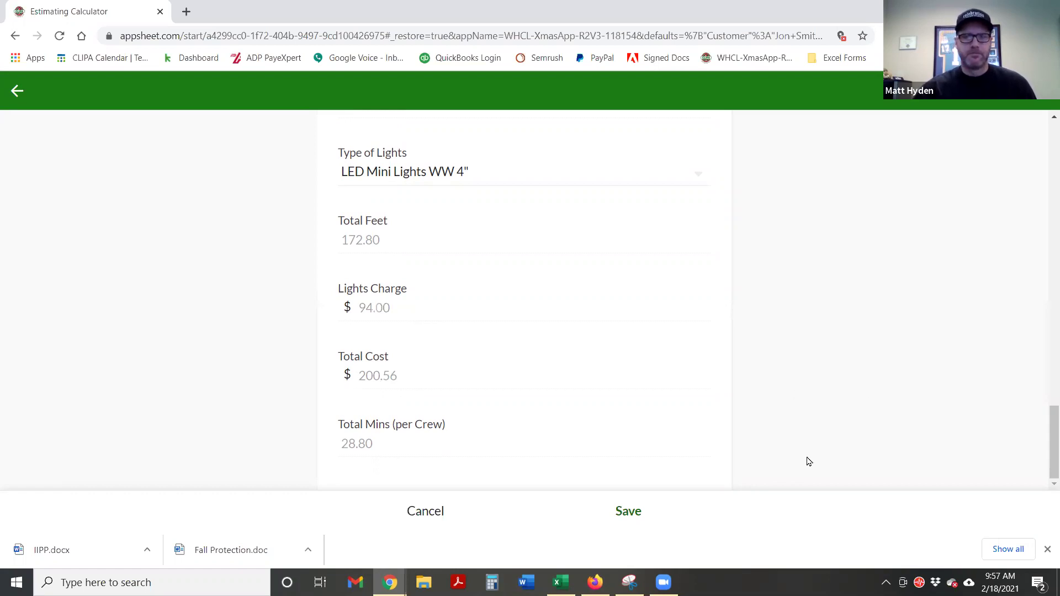
click(627, 513)
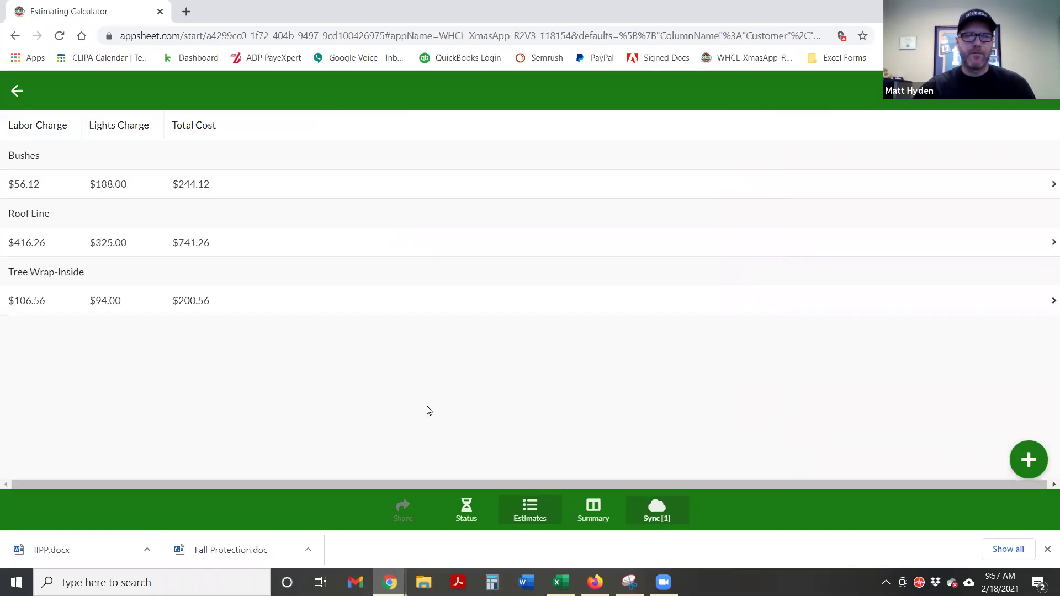
Open the Roof Line section from the by-customer estimate summary for editing
click(588, 512)
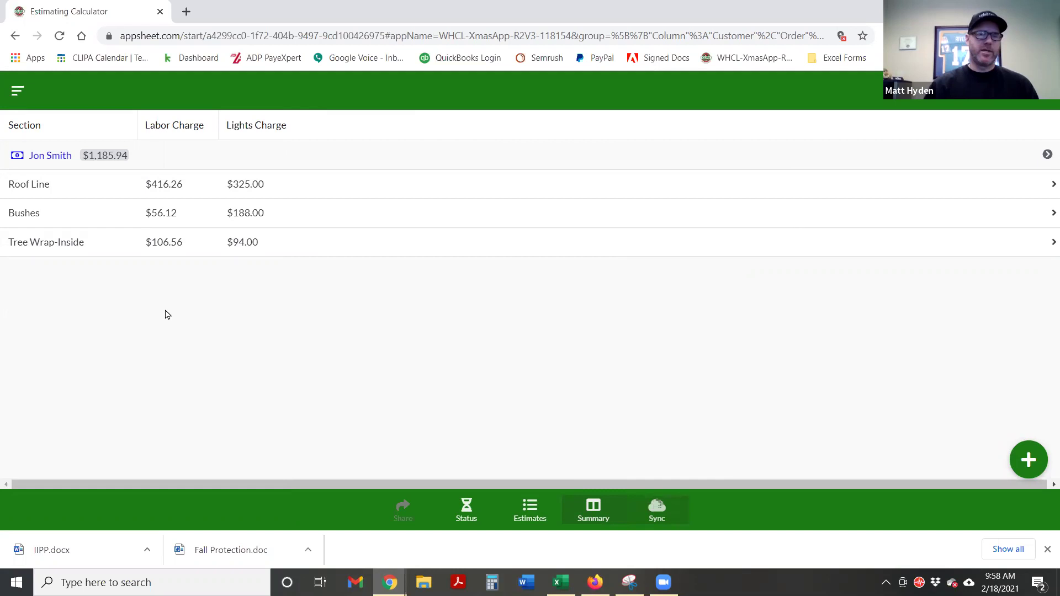
click(292, 192)
click(1027, 459)
Set the Roof Line markup to 75 and save, giving $364.23 labor and a $1,133.91 total
scroll(645, 423, down, 10)
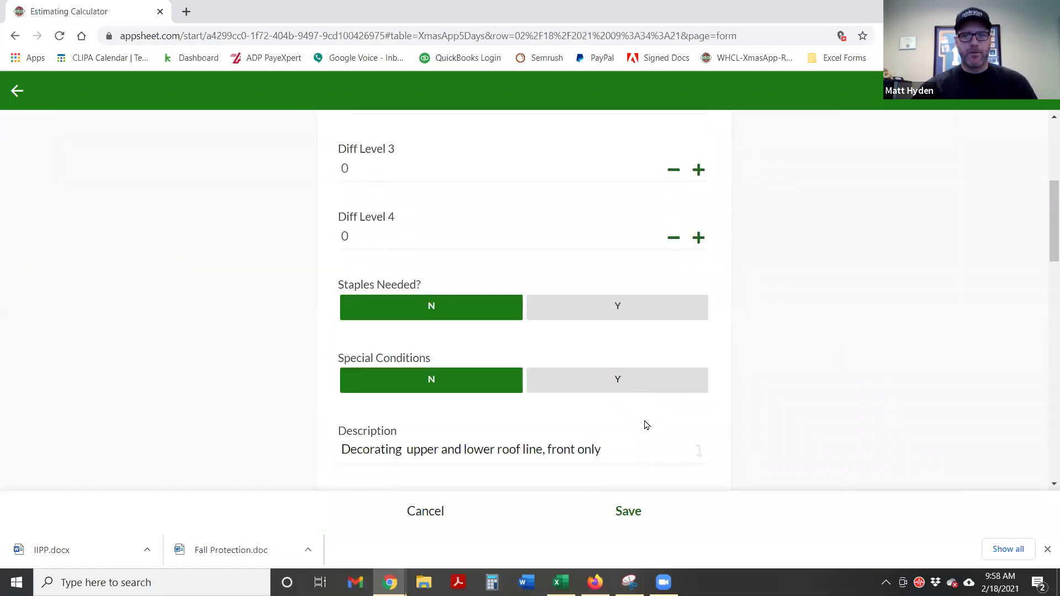
scroll(644, 421, down, 2)
drag(382, 274, 351, 267)
text(7575)
click(846, 346)
scroll(847, 346, down, 1)
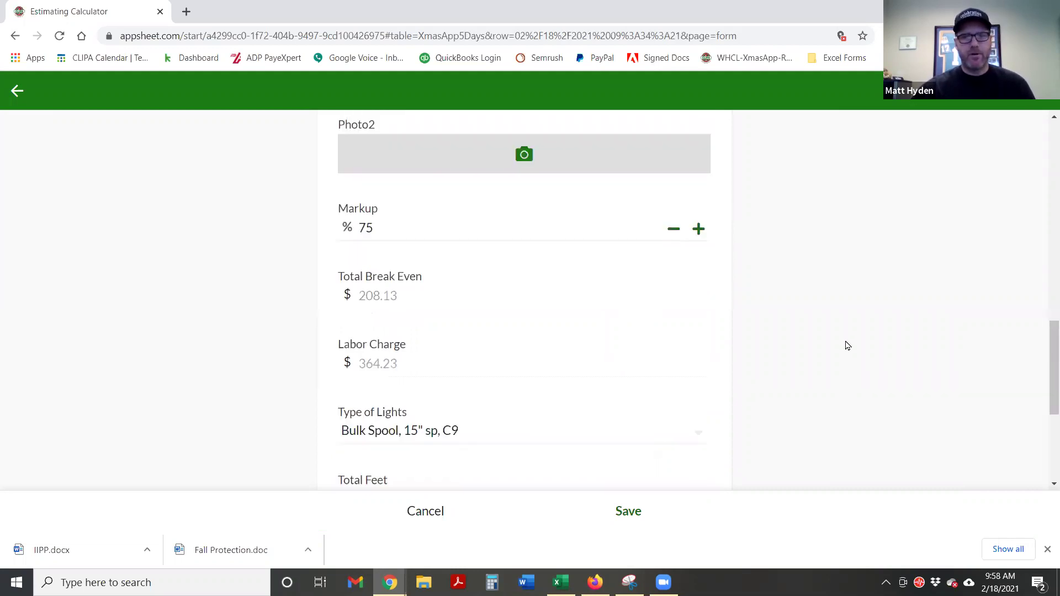
scroll(848, 346, down, 2)
click(630, 513)
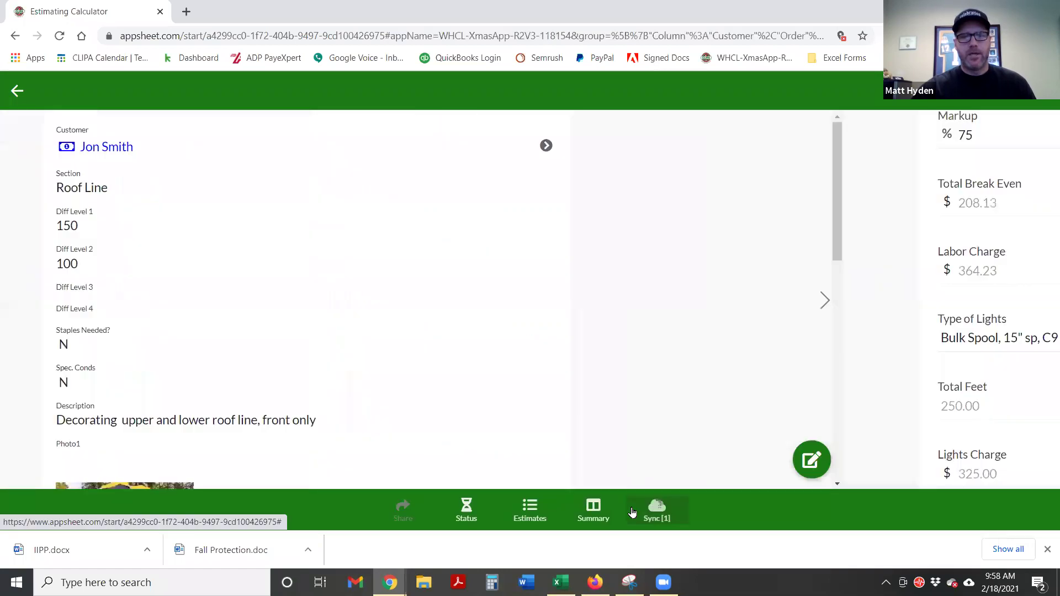
click(600, 511)
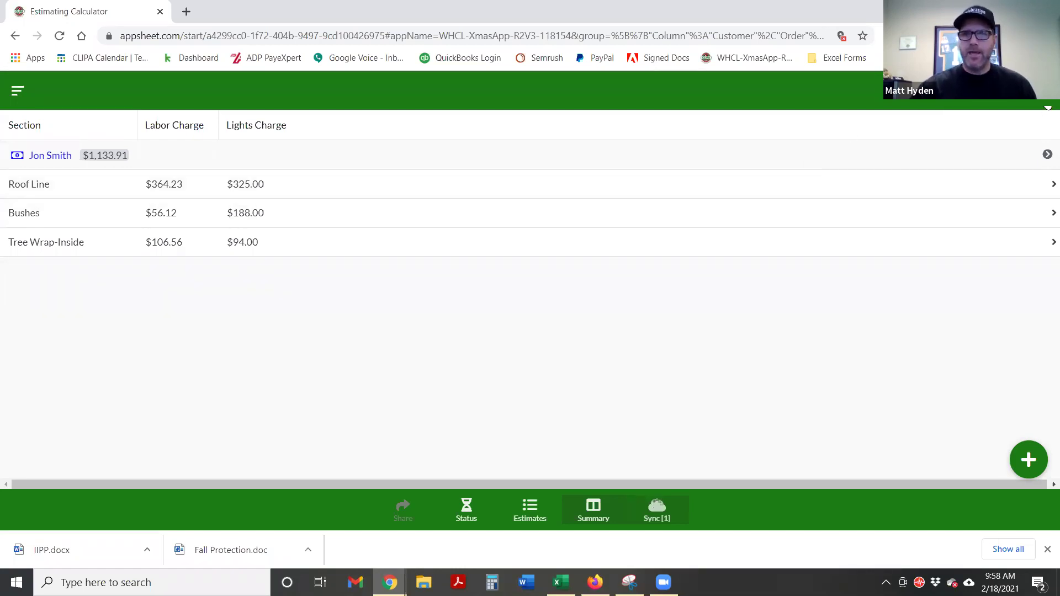
click(1045, 106)
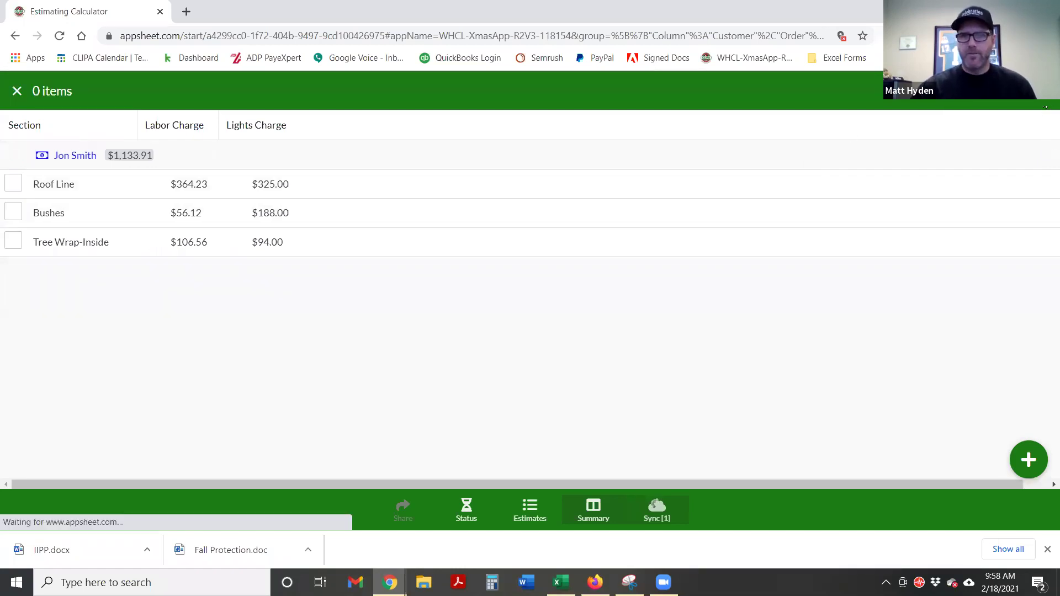
Delete the Bushes section so the customer's estimate total drops to $889.79
click(10, 212)
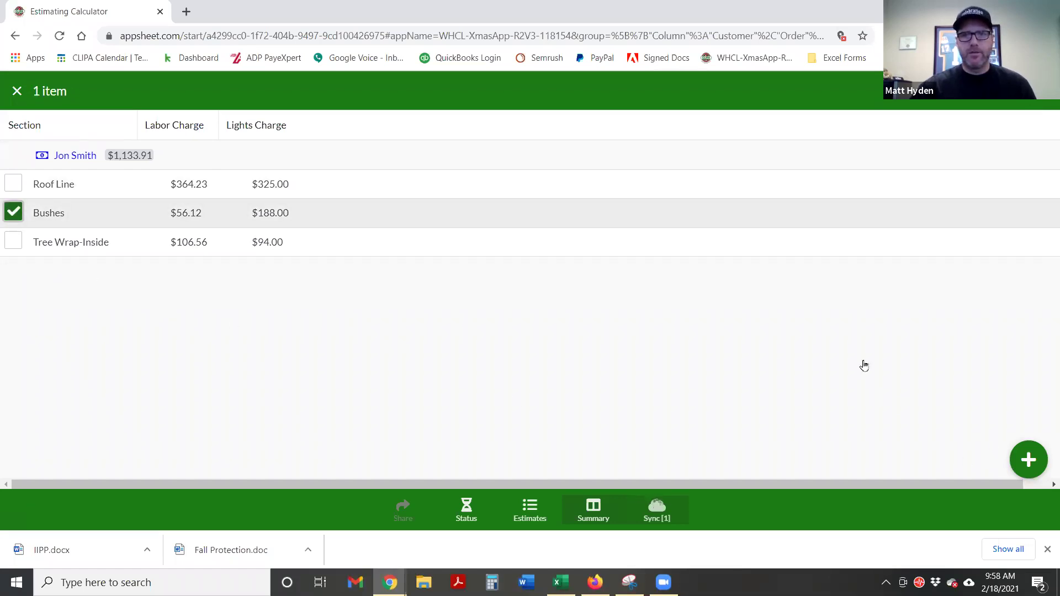
click(1005, 108)
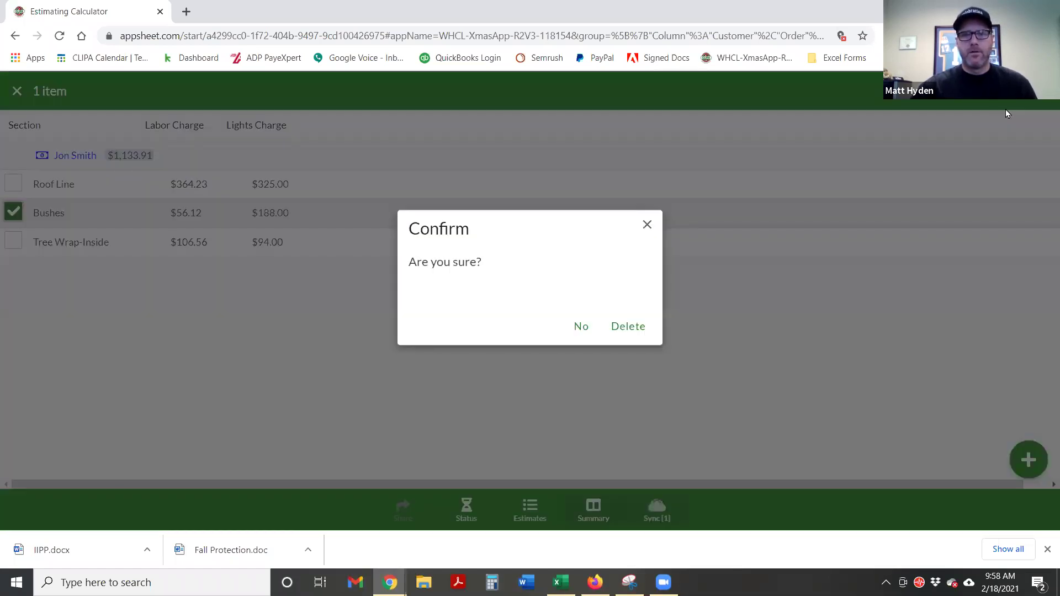
click(619, 331)
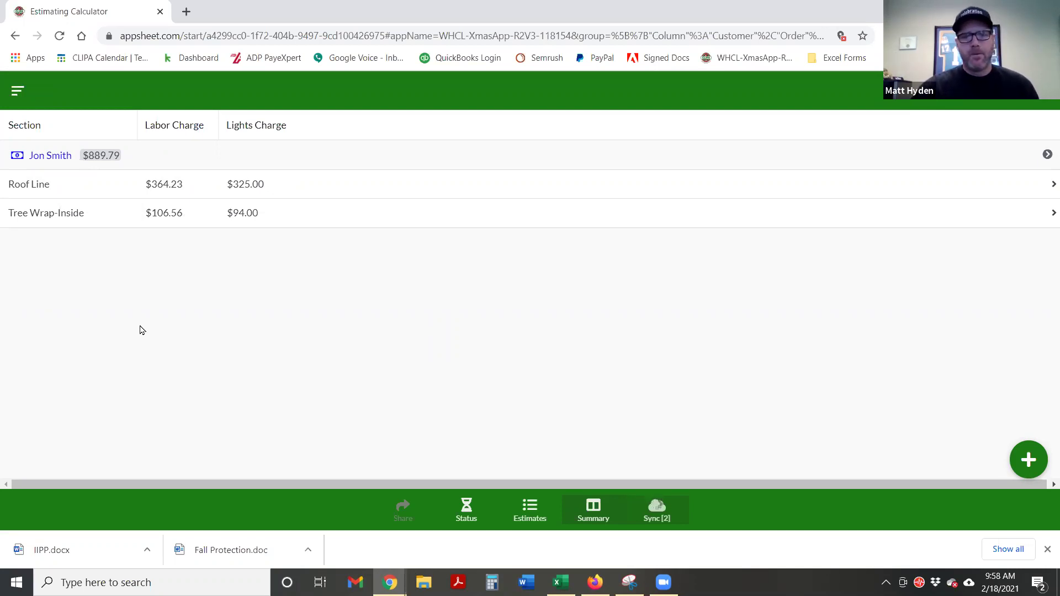
click(466, 510)
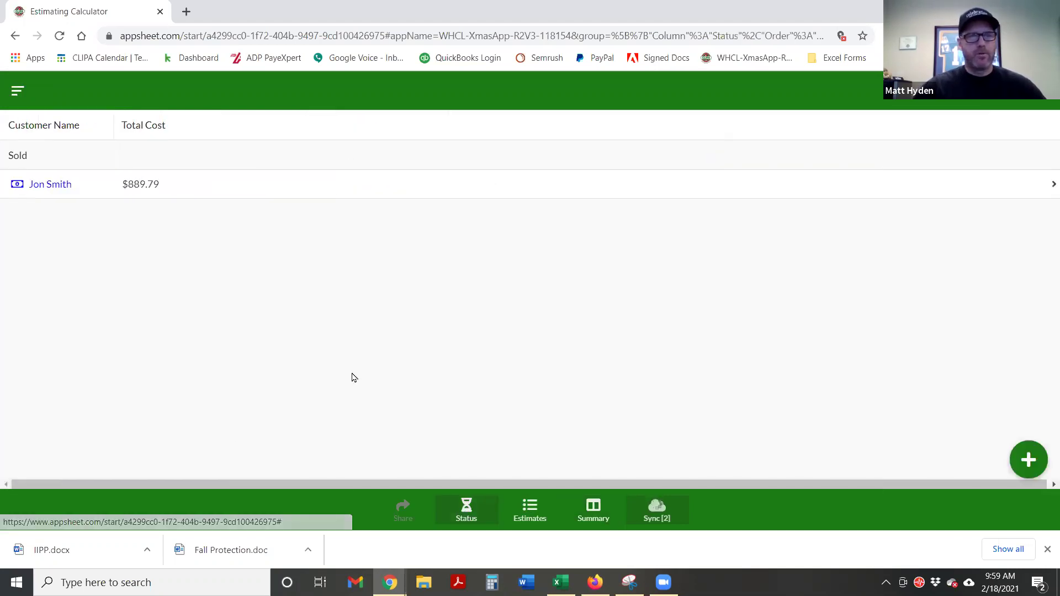
Open the customer's estimate record and send both the standard and itemized estimates
click(91, 190)
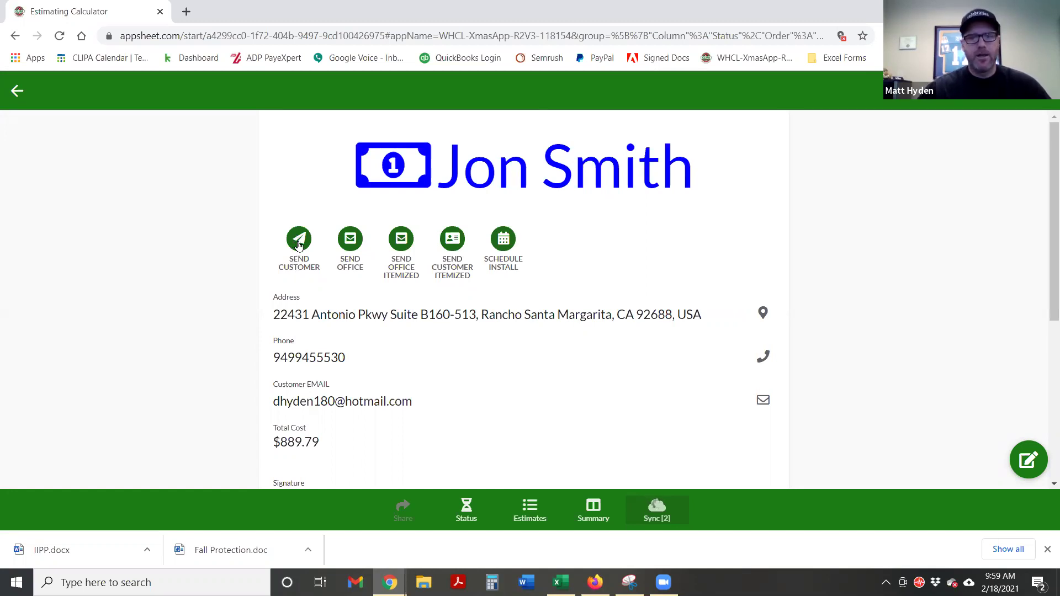
click(299, 244)
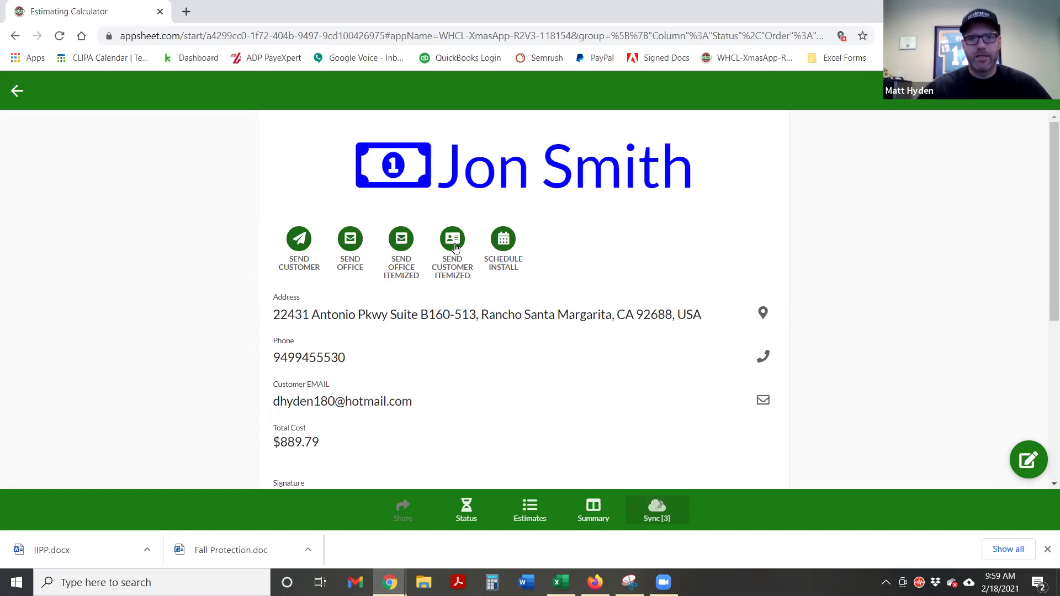
click(402, 238)
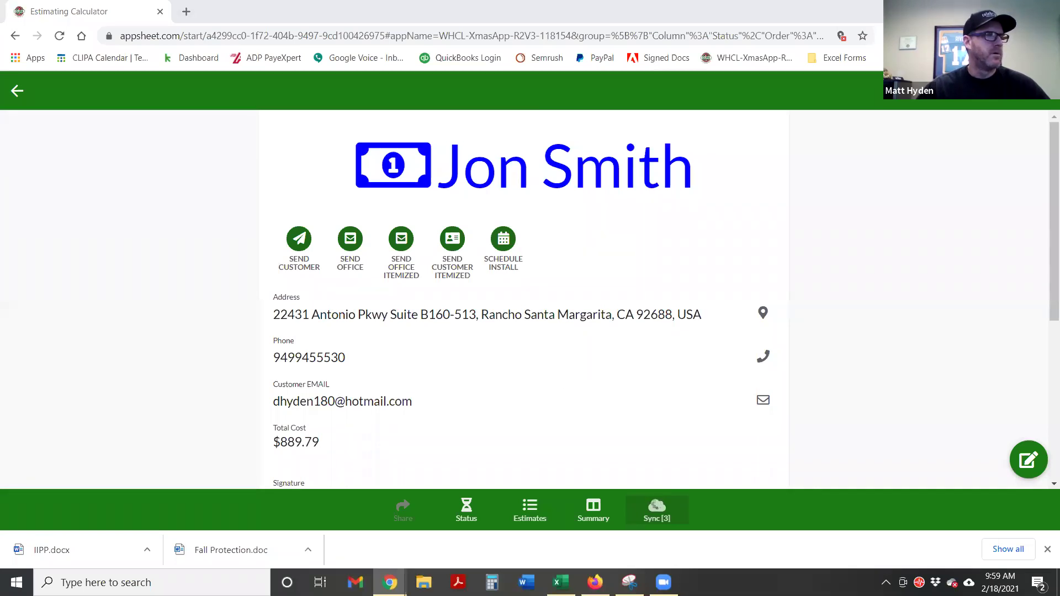
Unlock the Signature field and draw the customer's signature
scroll(449, 293, down, 1)
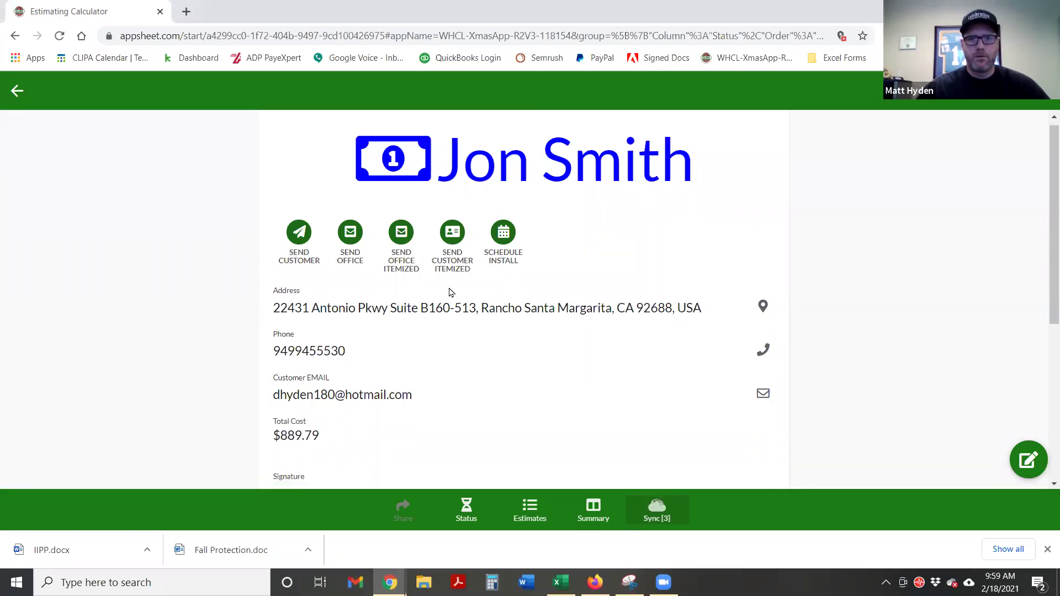
scroll(449, 292, down, 5)
scroll(263, 324, up, 6)
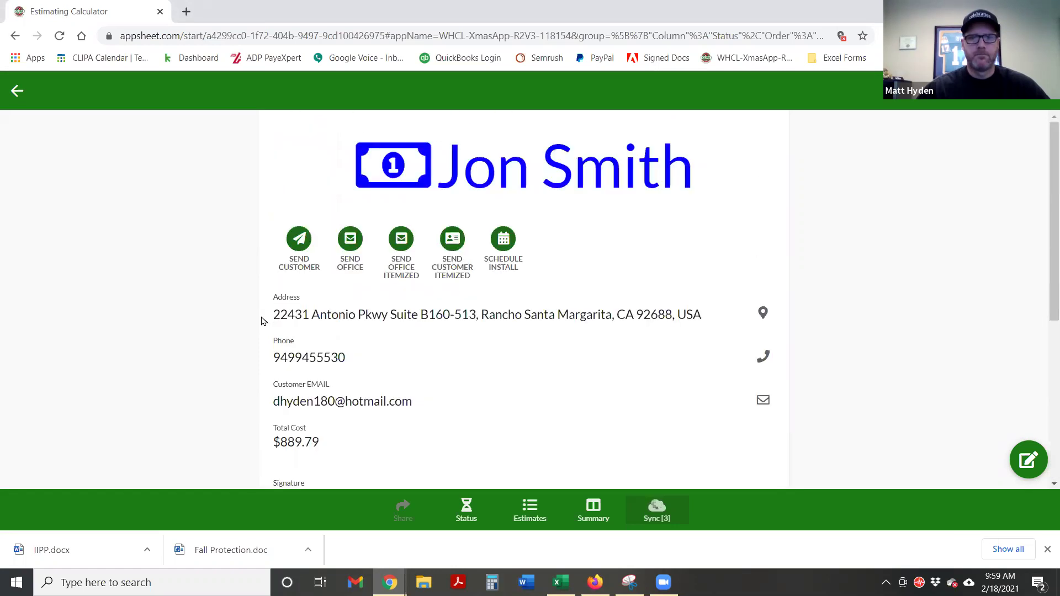
scroll(208, 303, down, 1)
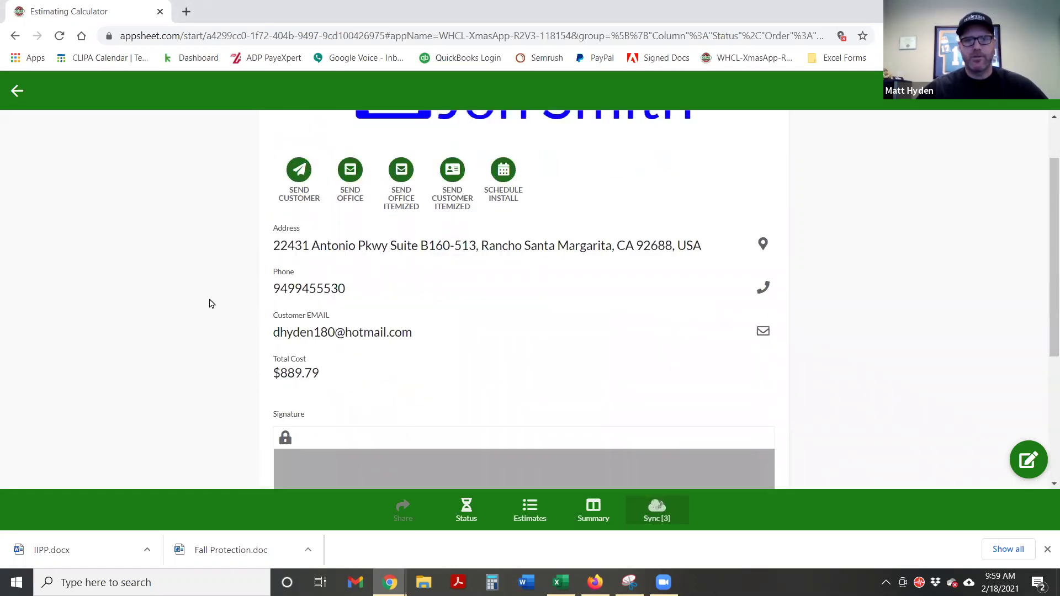
scroll(213, 301, down, 2)
scroll(215, 301, down, 1)
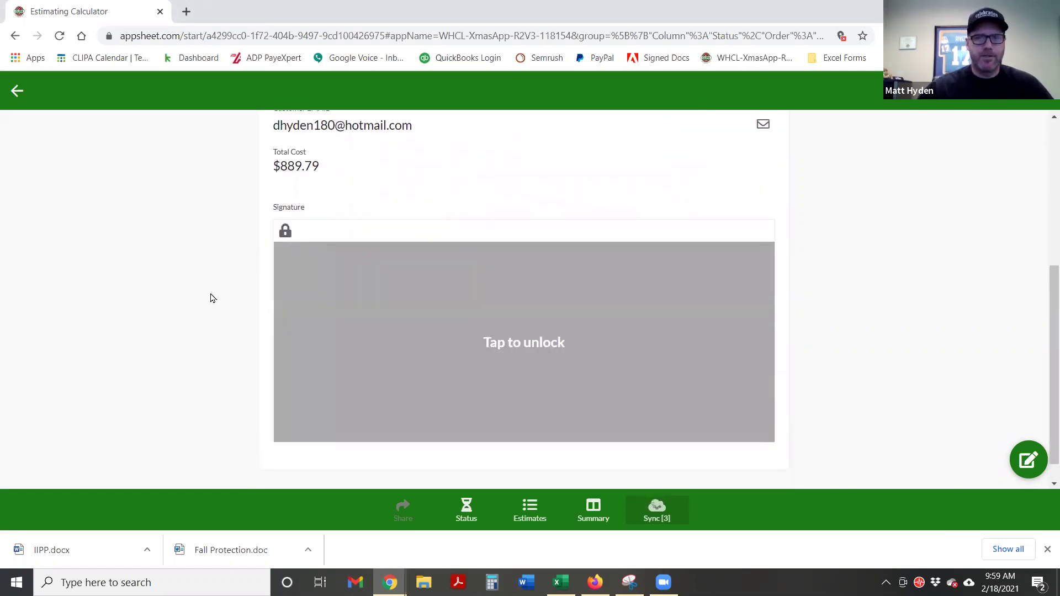
scroll(211, 299, up, 4)
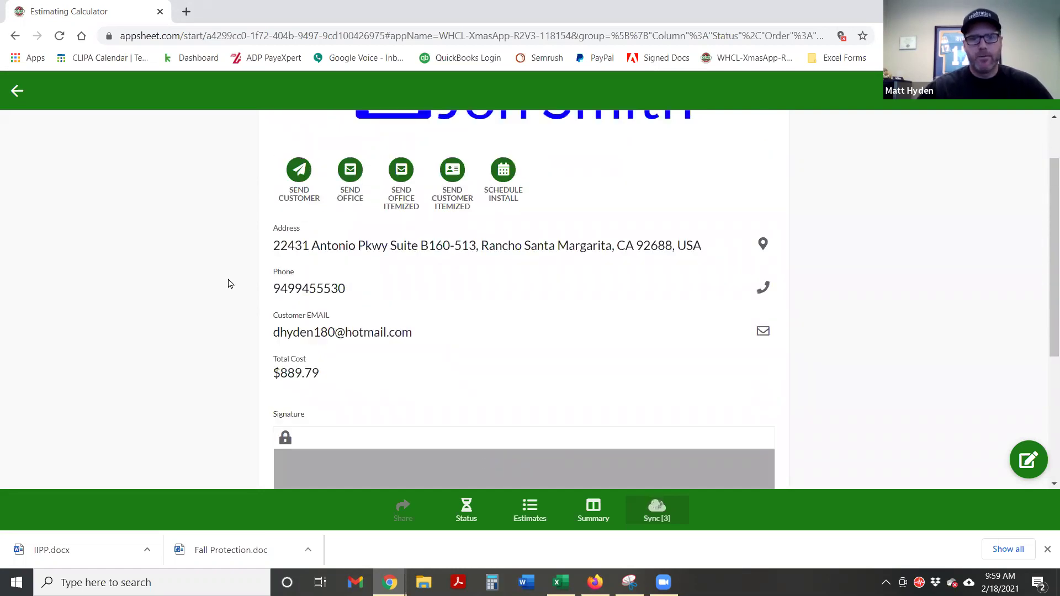
scroll(232, 282, down, 3)
scroll(244, 292, up, 1)
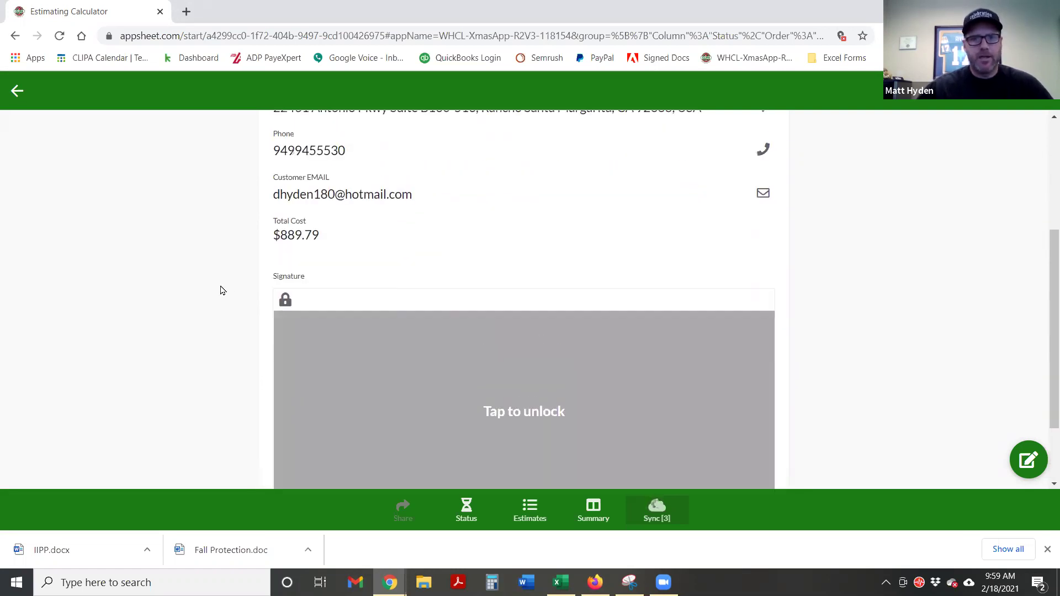
scroll(530, 385, down, 1)
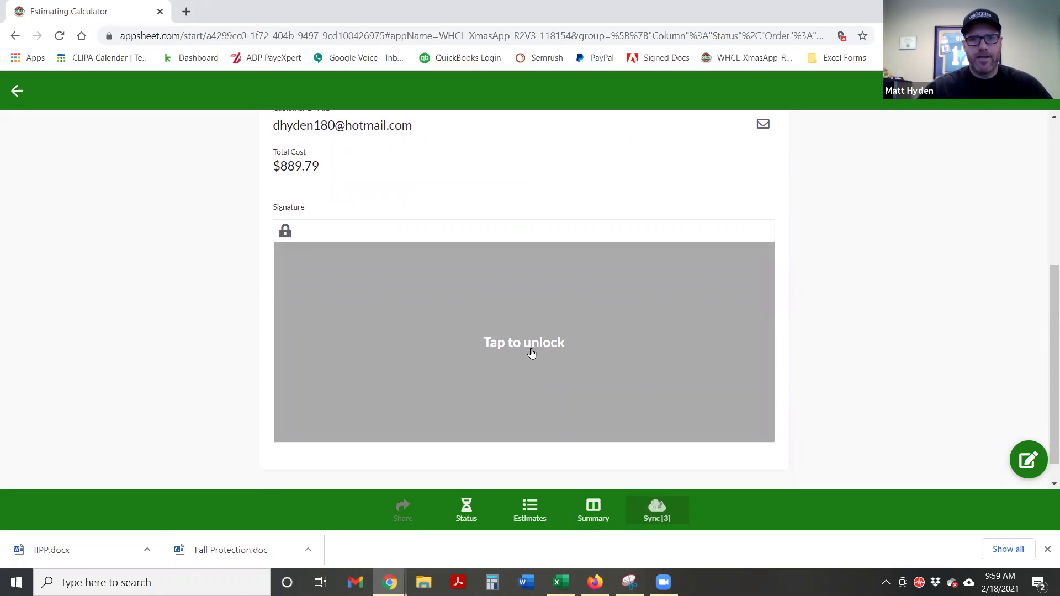
click(531, 357)
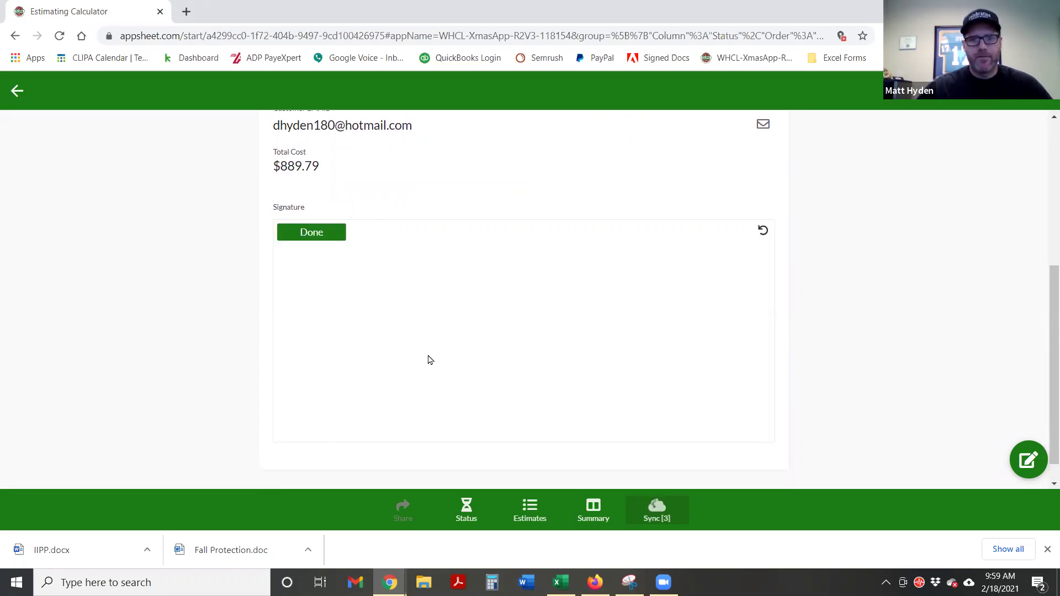
drag(342, 388, 395, 371)
mouse_move(459, 305)
mouse_down()
mouse_move(561, 288)
mouse_move(554, 376)
mouse_move(618, 351)
mouse_up()
Lock in the finished signature and send the signed estimate to the office
scroll(806, 388, down, 1)
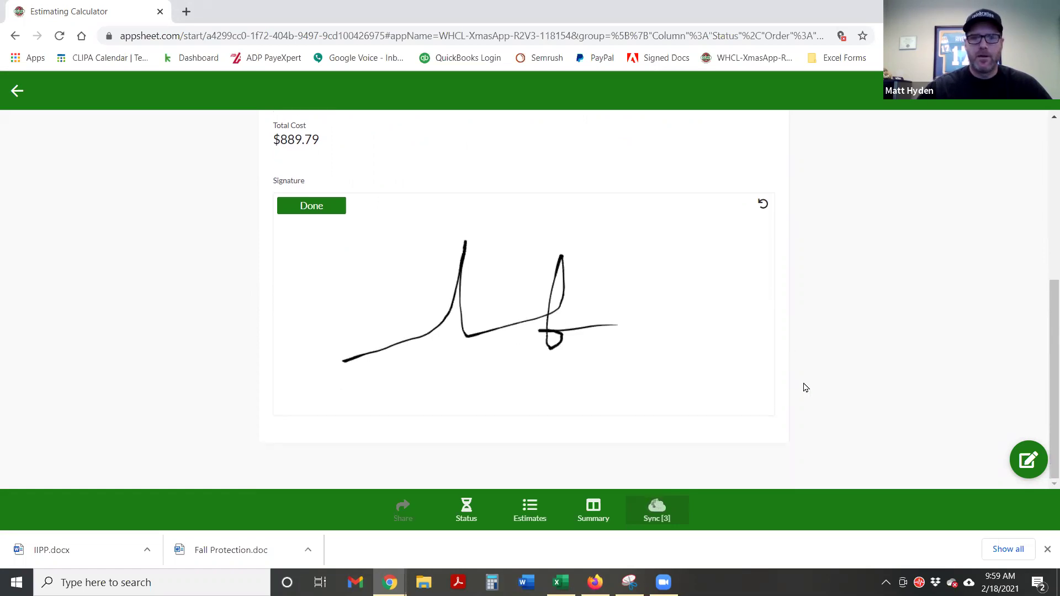
click(308, 208)
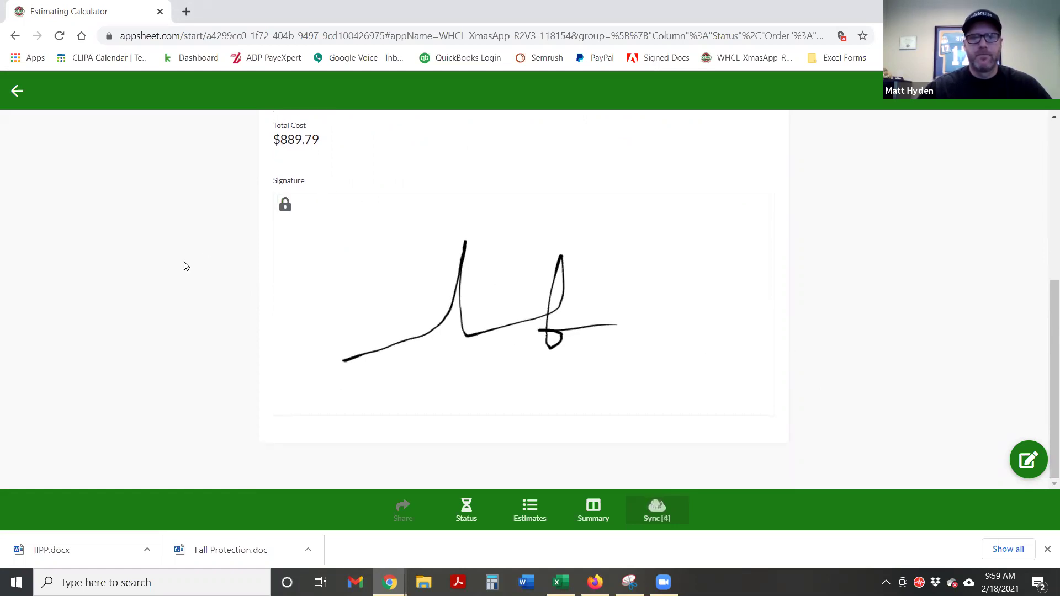
scroll(539, 348, up, 5)
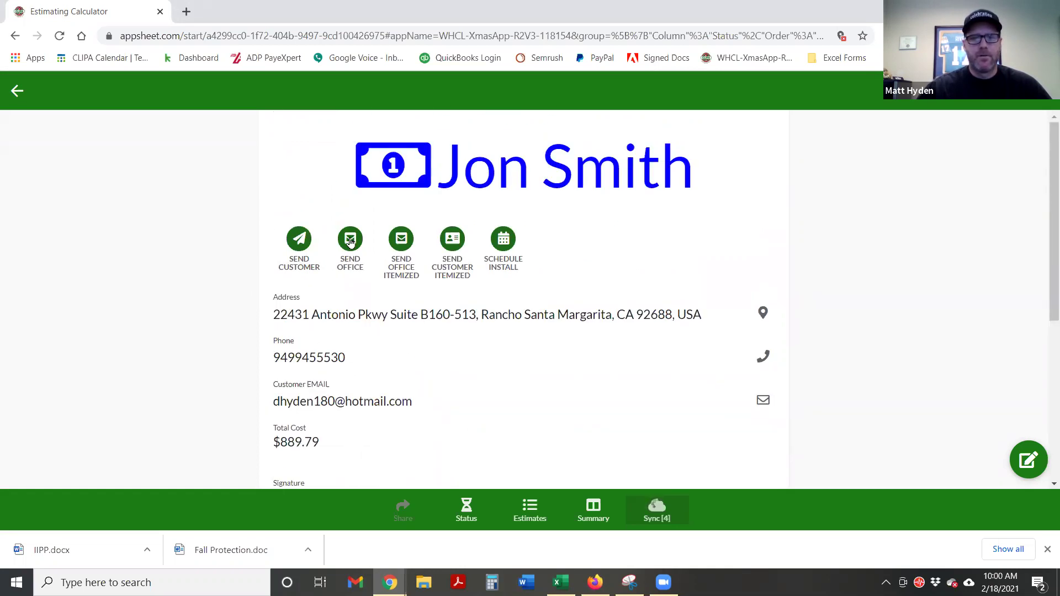
click(350, 242)
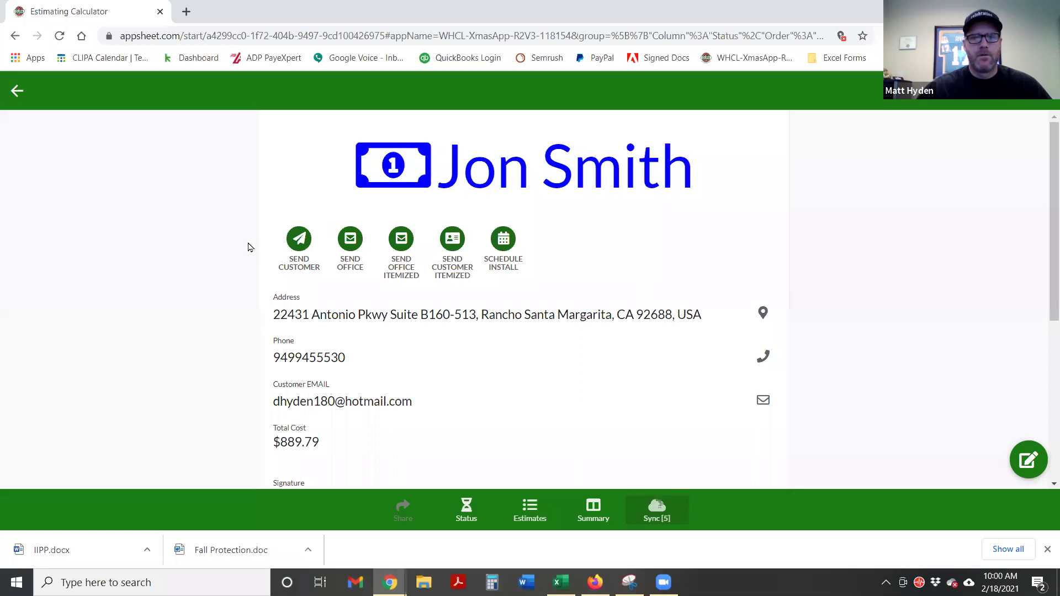
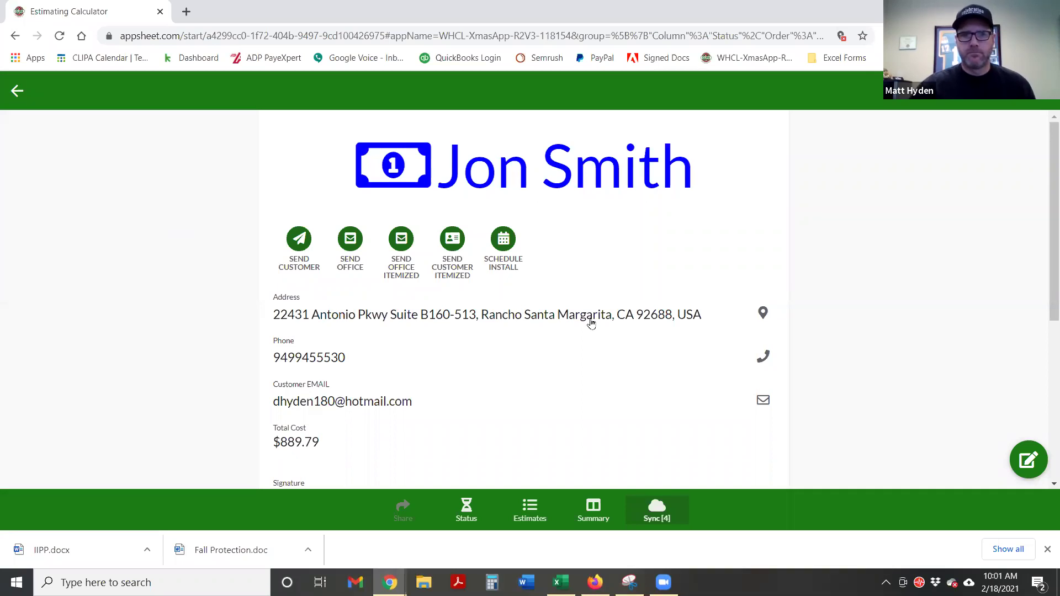
Sync the four pending changes so the customer's estimate is saved
click(665, 524)
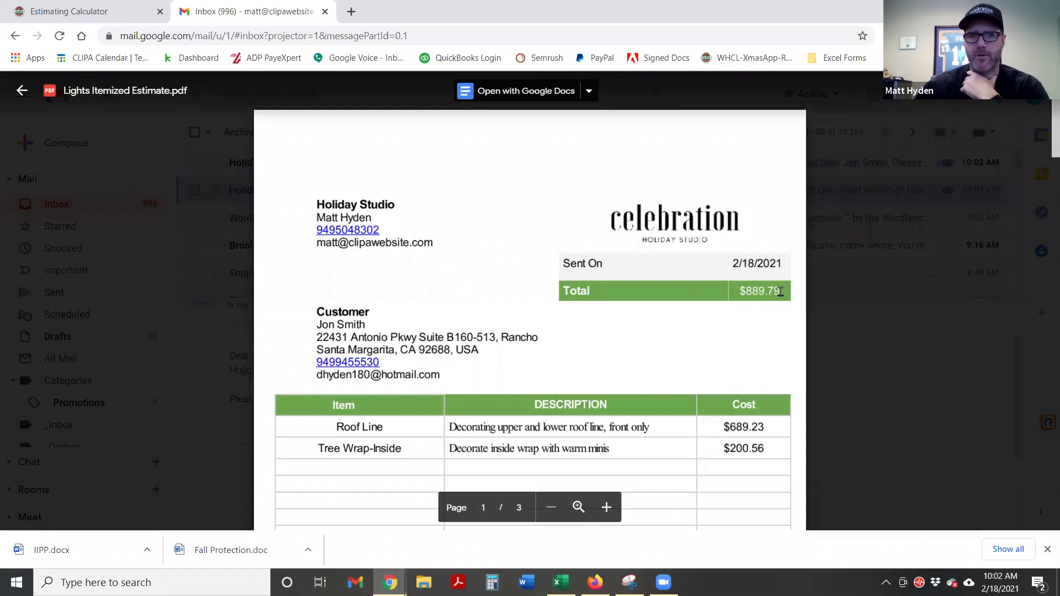
drag(315, 203, 426, 238)
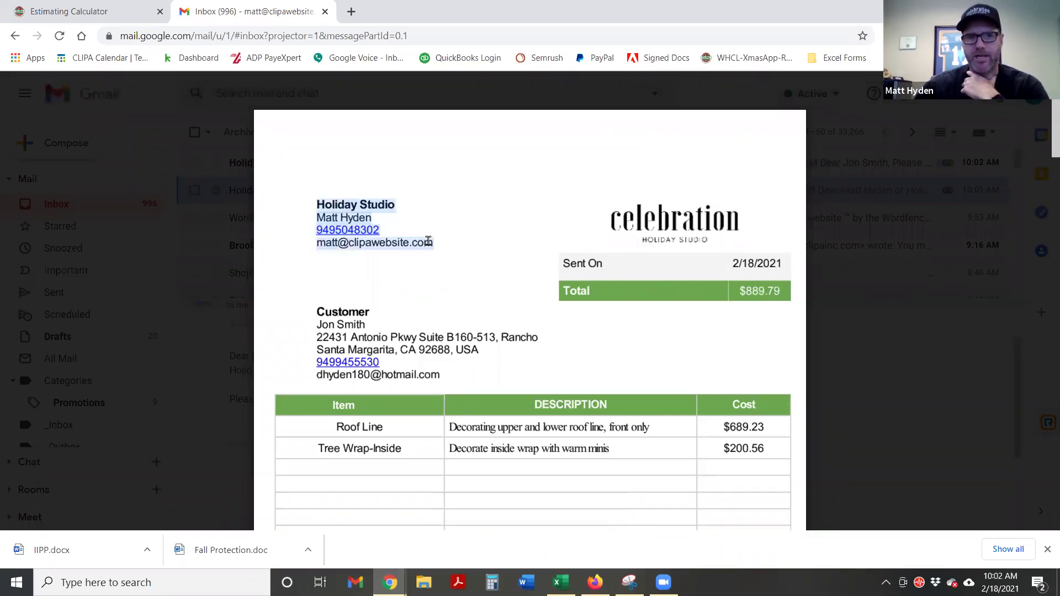
scroll(475, 235, down, 1)
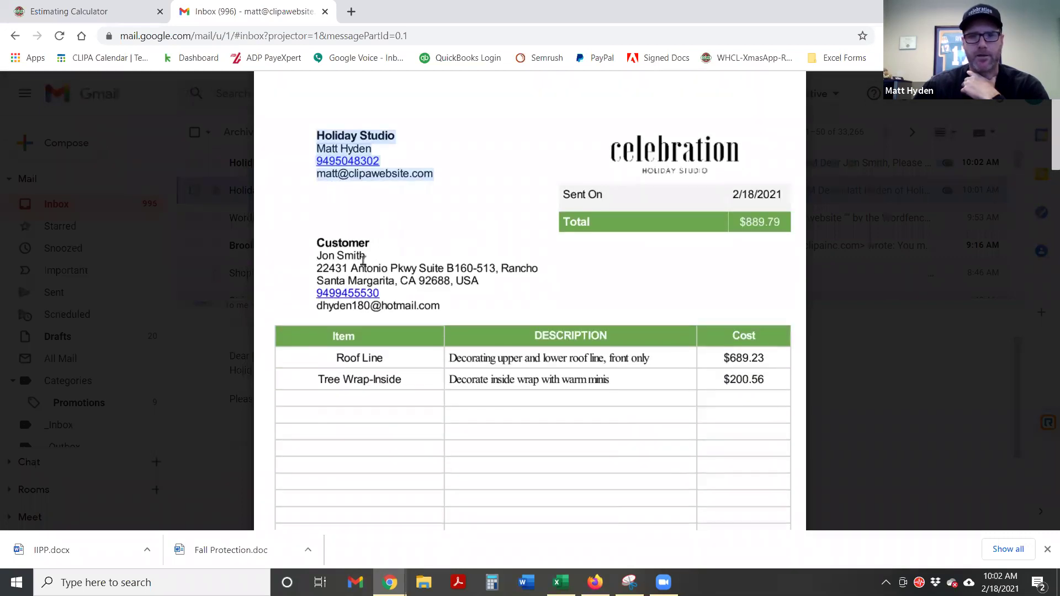
drag(317, 255, 445, 303)
scroll(519, 273, down, 1)
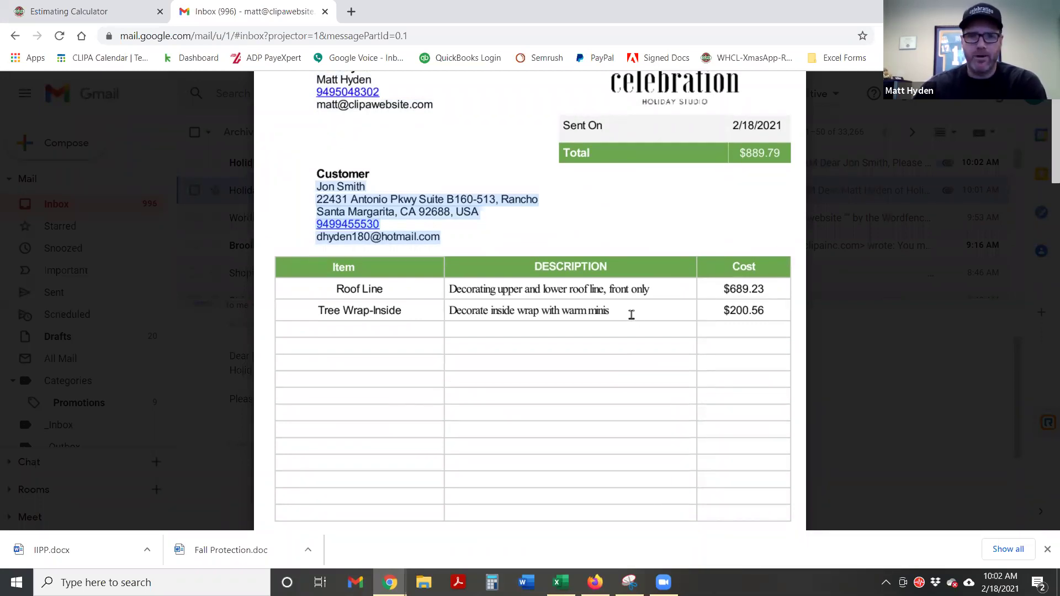
scroll(746, 312, down, 1)
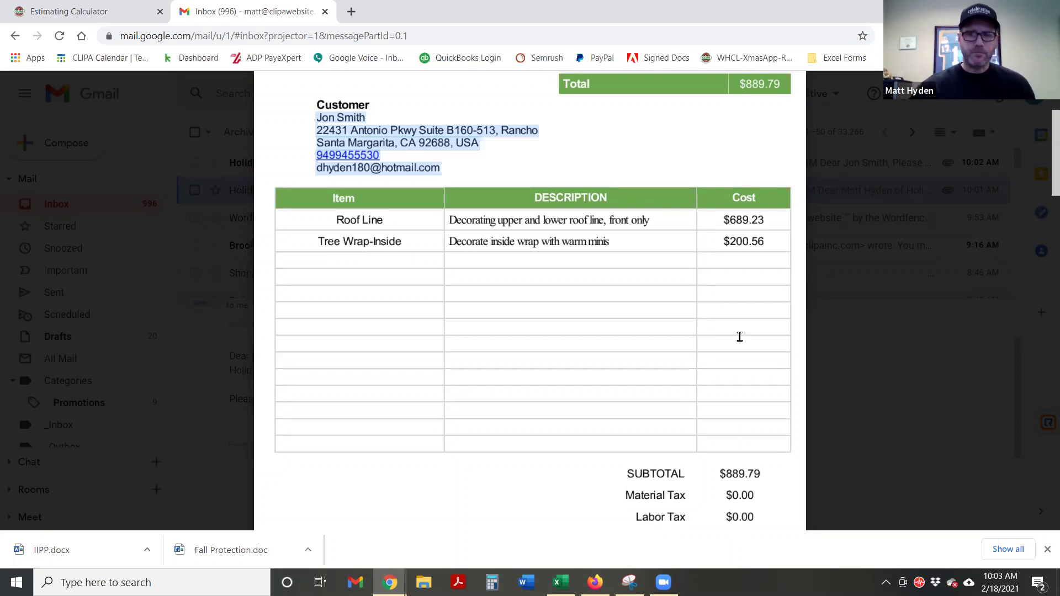
scroll(681, 341, down, 3)
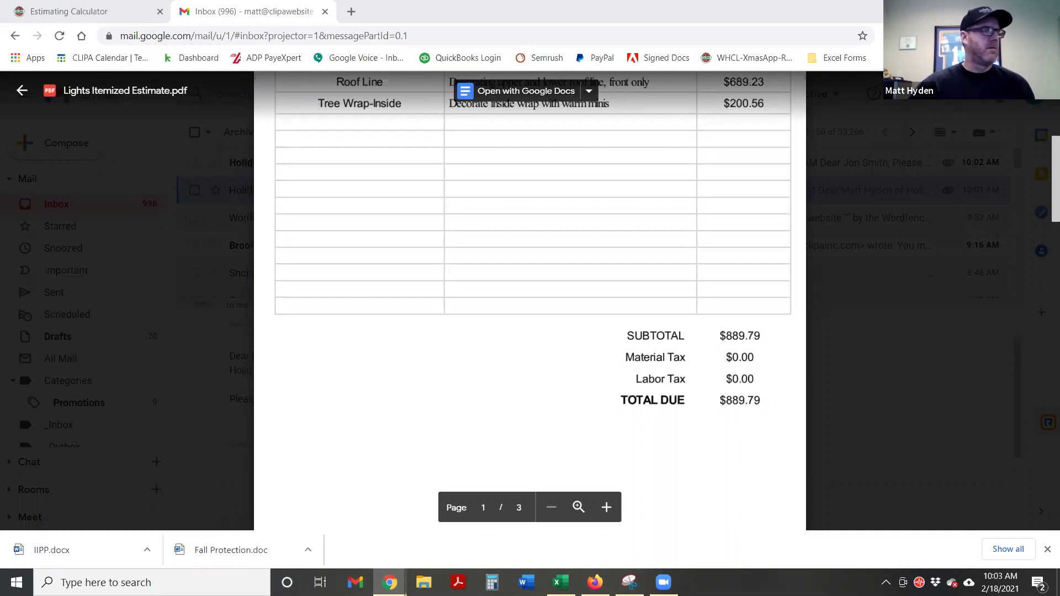
scroll(695, 329, up, 6)
scroll(673, 328, down, 5)
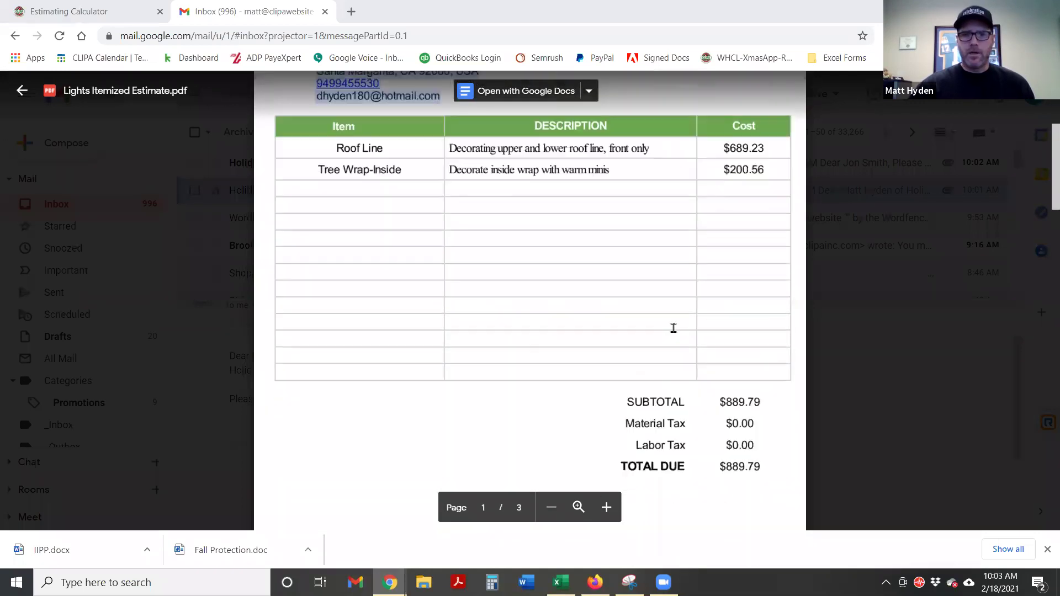
scroll(673, 328, down, 8)
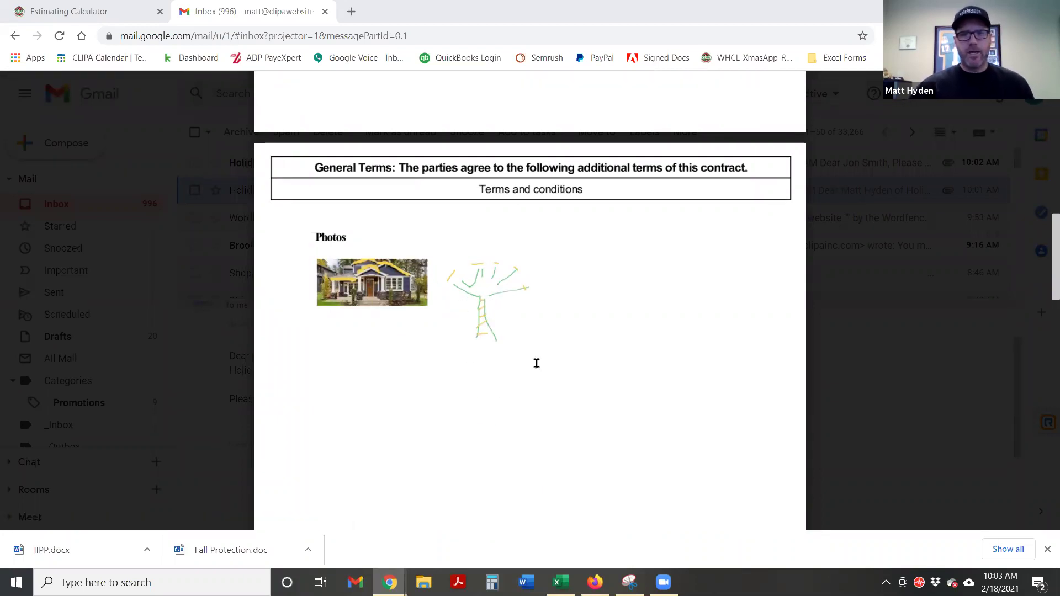
scroll(536, 364, up, 4)
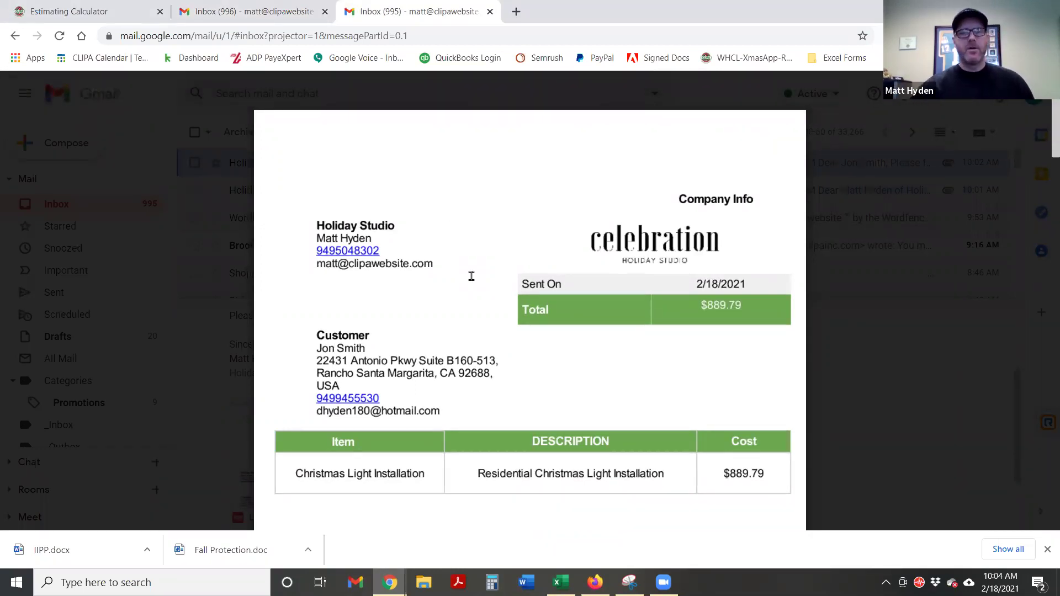
Read through the plain Lights Estimate.pdf down to its general terms
scroll(519, 290, down, 1)
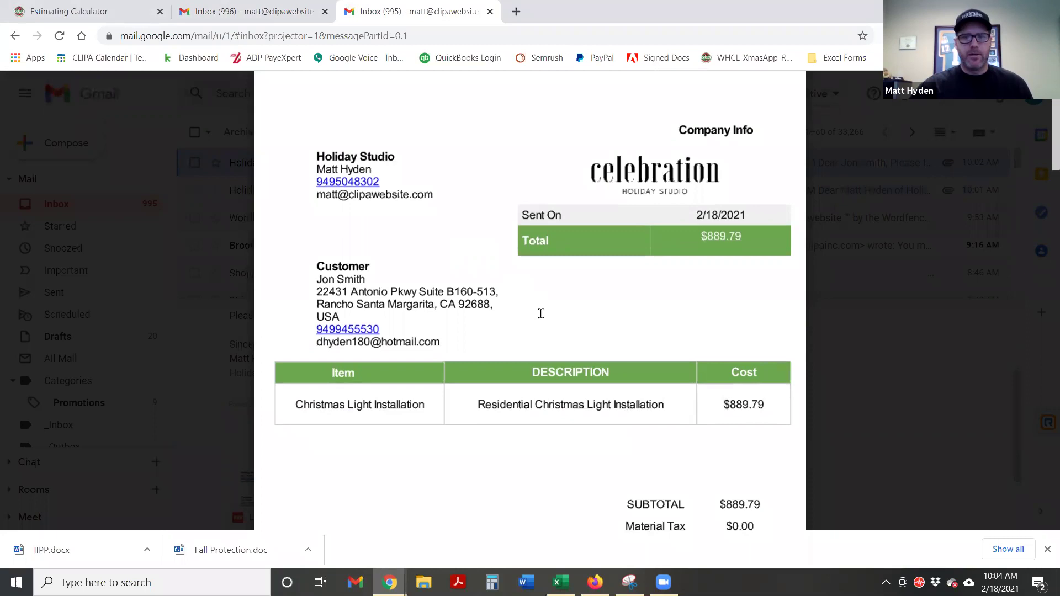
scroll(538, 312, down, 1)
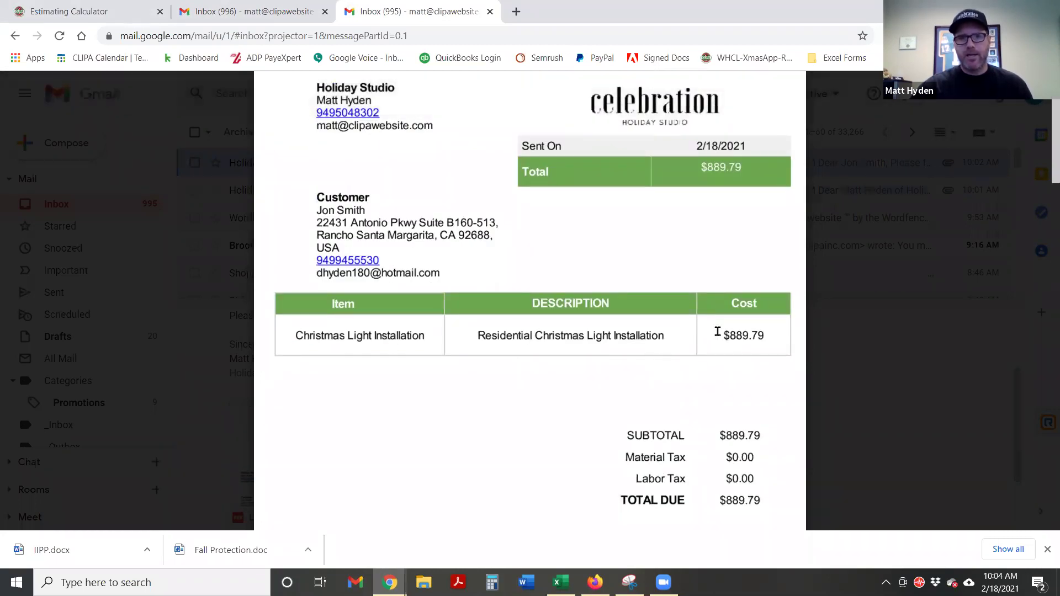
scroll(756, 336, down, 1)
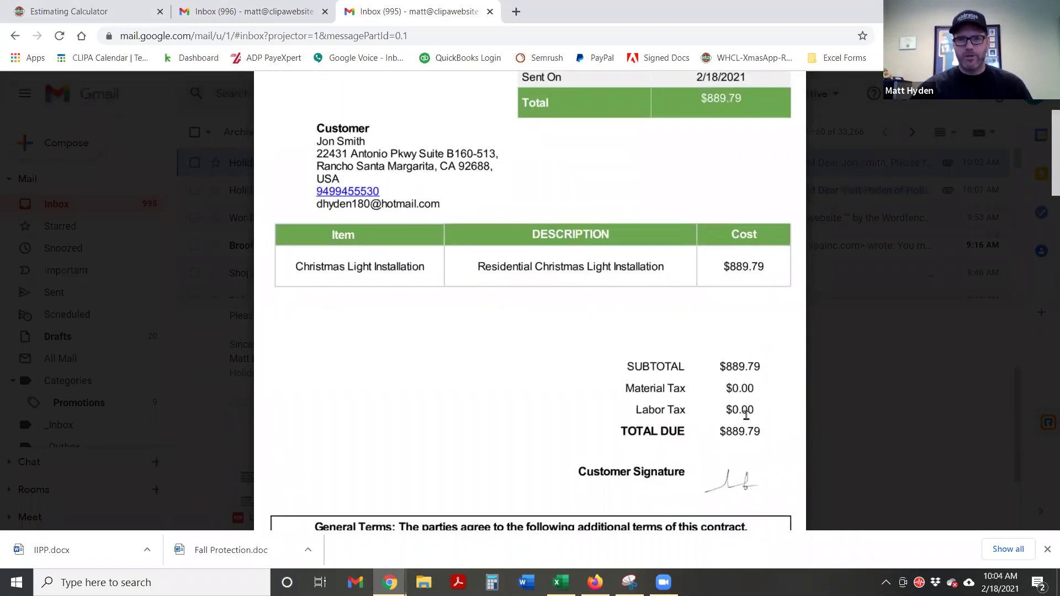
scroll(749, 412, down, 1)
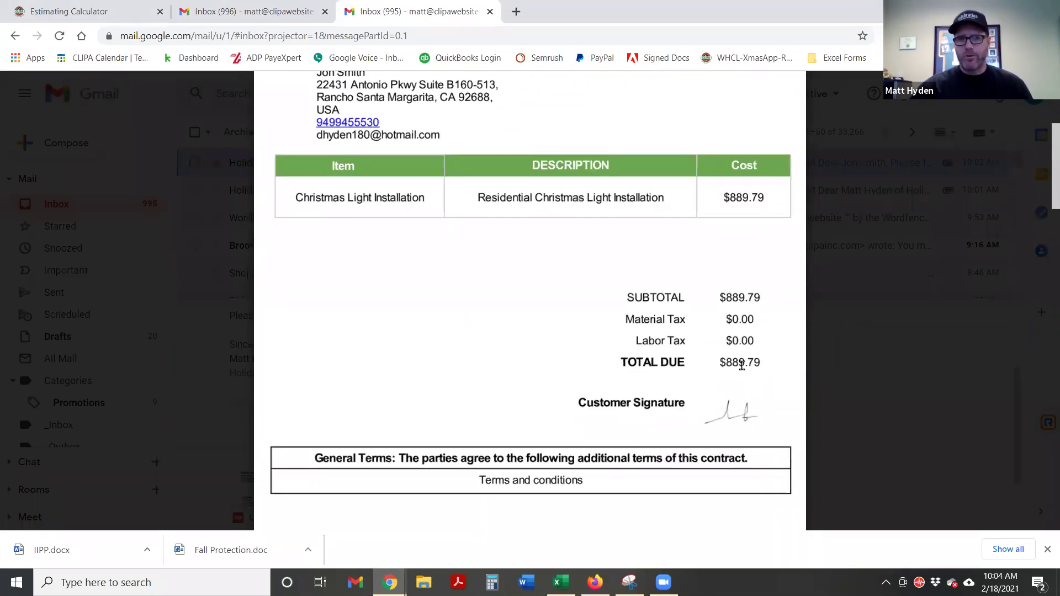
scroll(771, 359, down, 1)
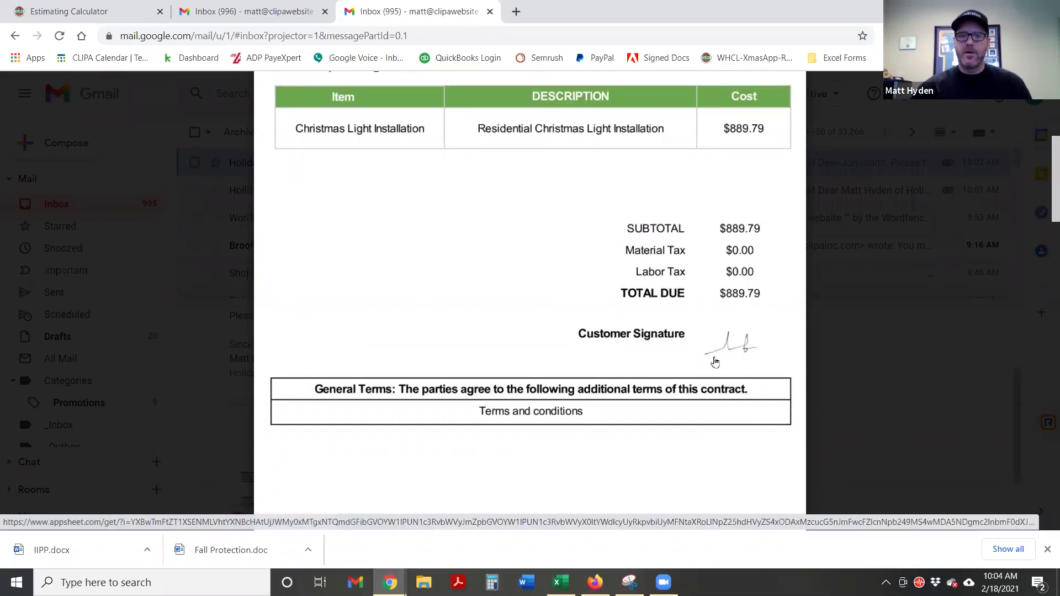
scroll(622, 410, down, 1)
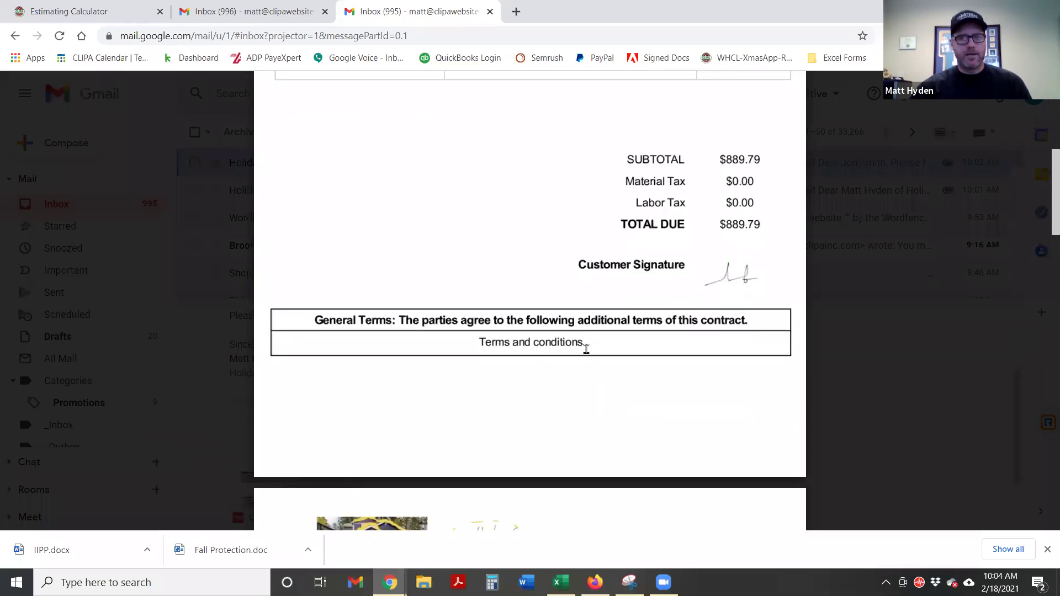
double_click(510, 342)
click(527, 340)
scroll(527, 339, down, 3)
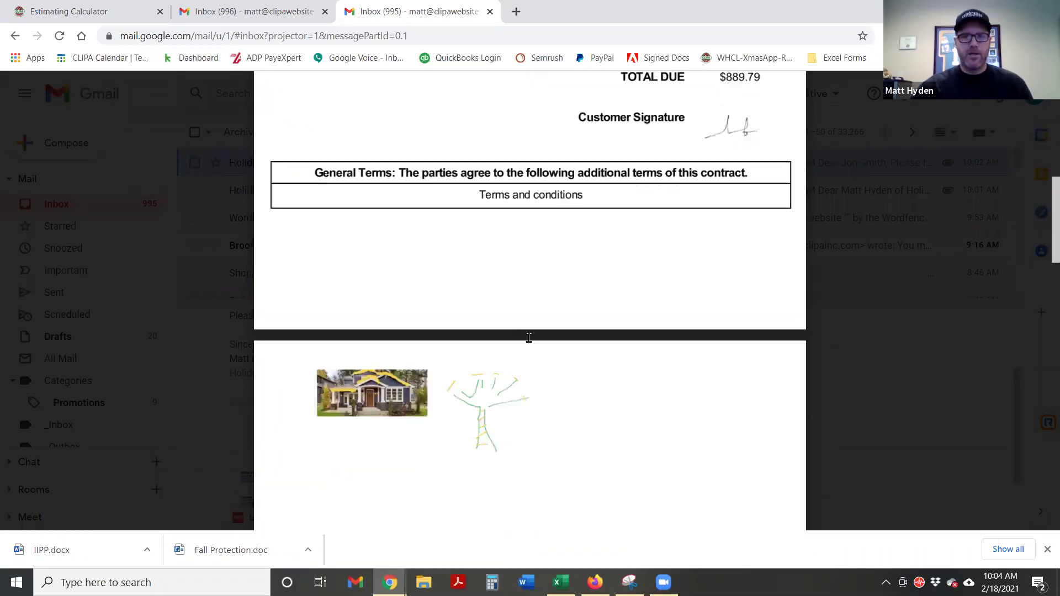
scroll(617, 394, up, 10)
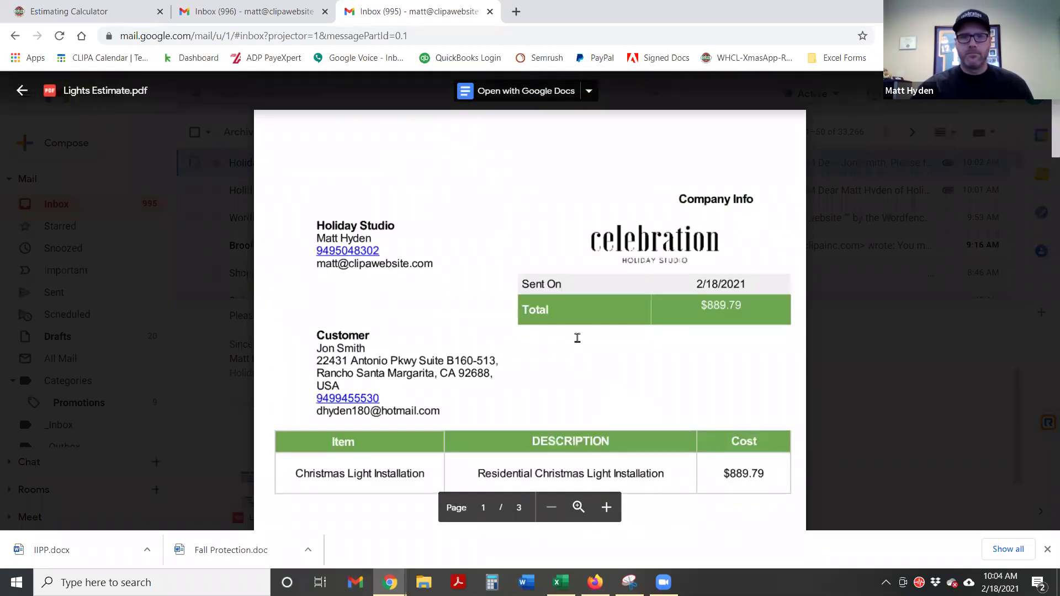
Compare the itemized estimate email with the plain PDF, then return to the Estimating Calculator
click(239, 5)
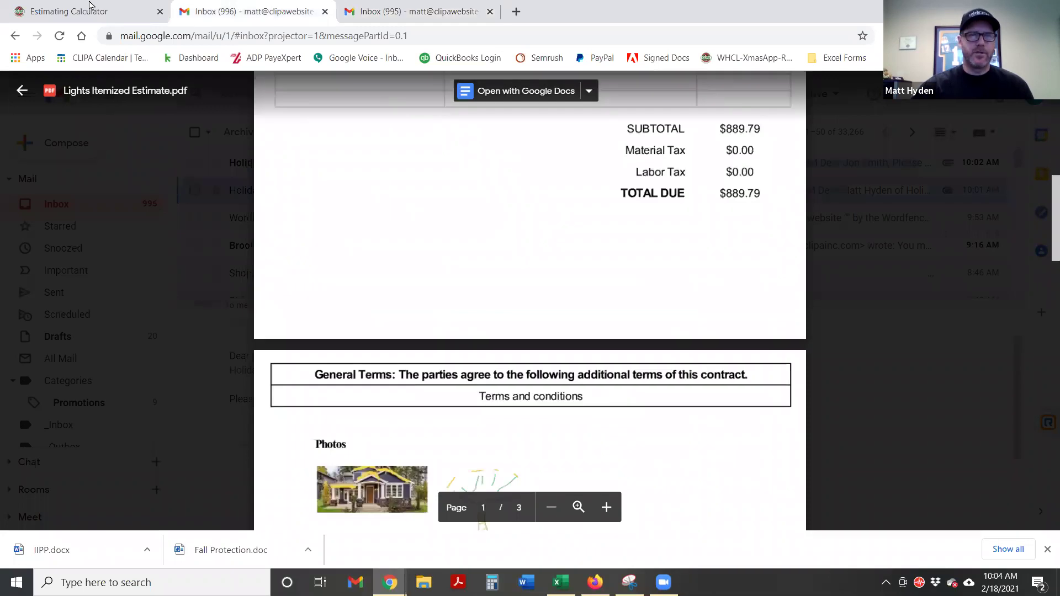
scroll(516, 280, up, 4)
scroll(517, 280, up, 1)
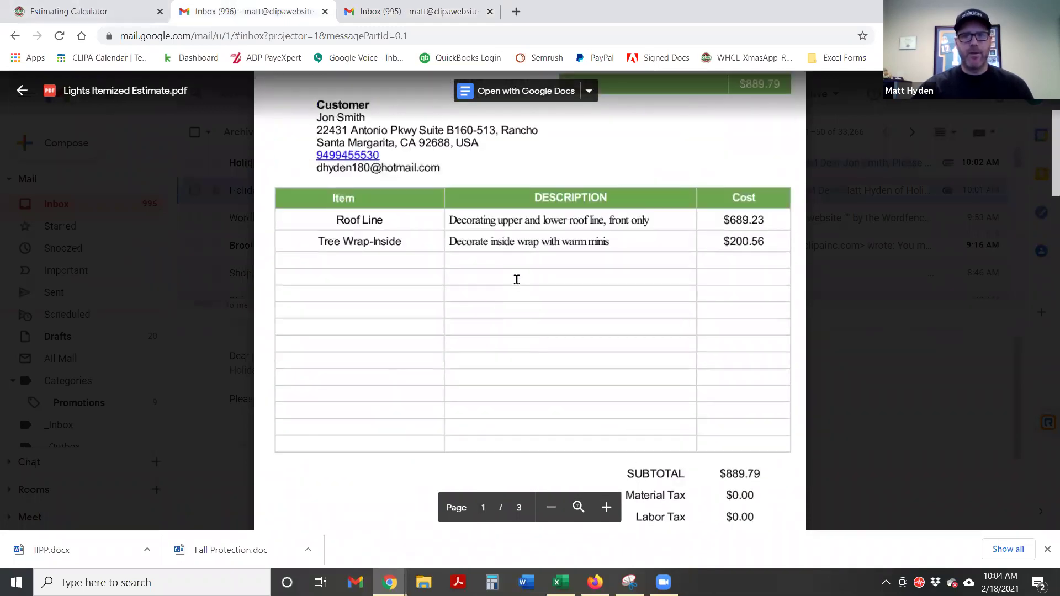
click(362, 8)
scroll(592, 374, down, 3)
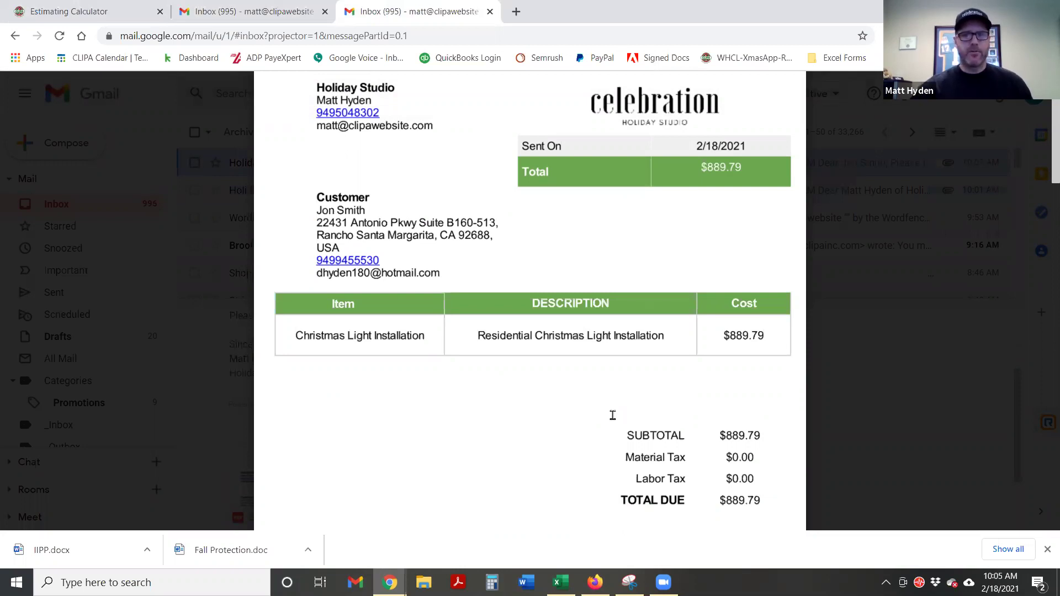
click(262, 7)
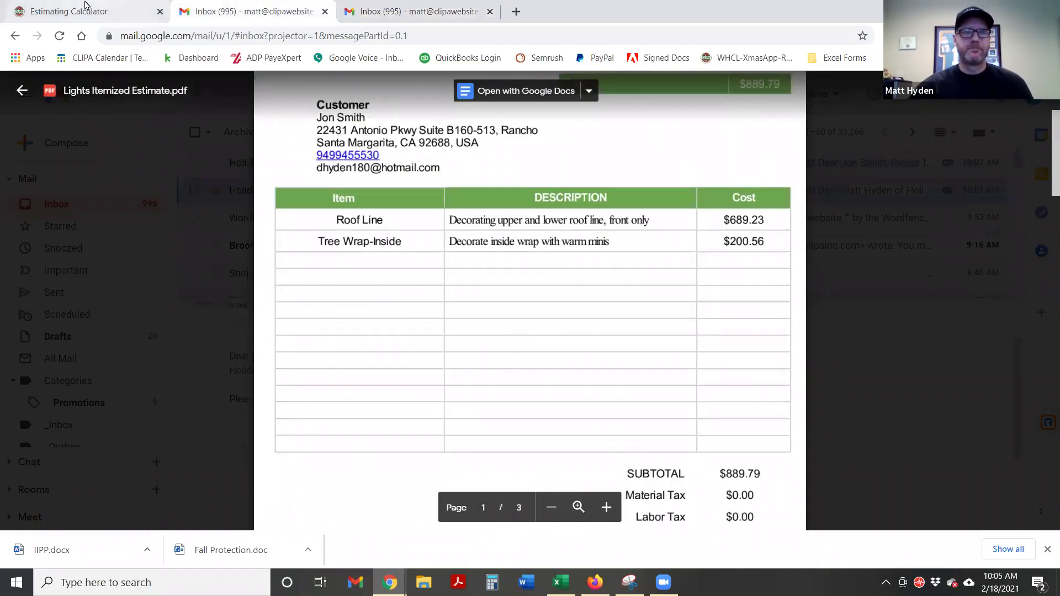
click(88, 10)
Leave the customer's record and go to the Customer table view
scroll(409, 430, down, 1)
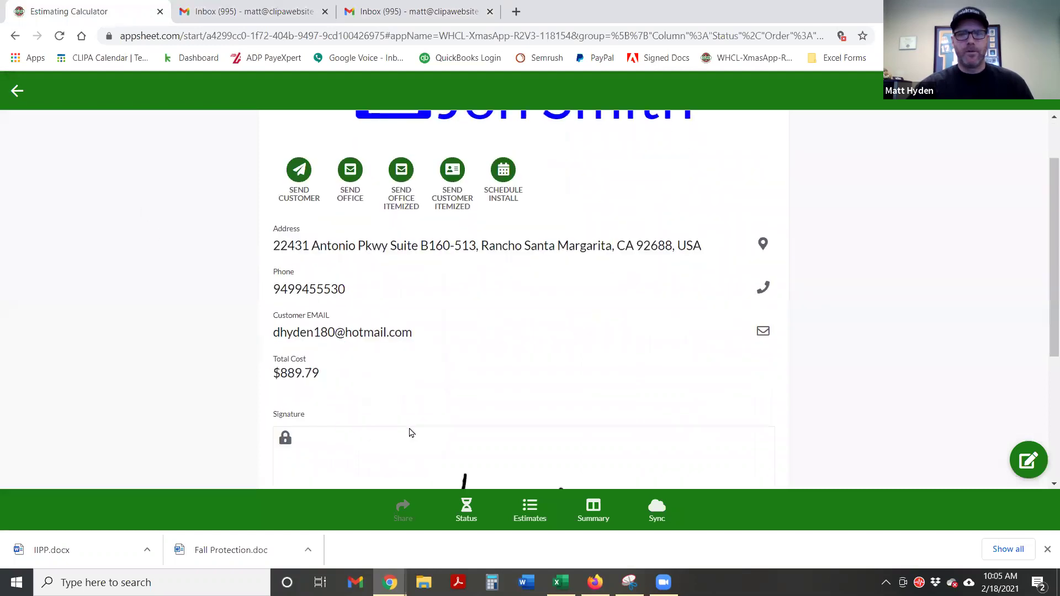
click(17, 91)
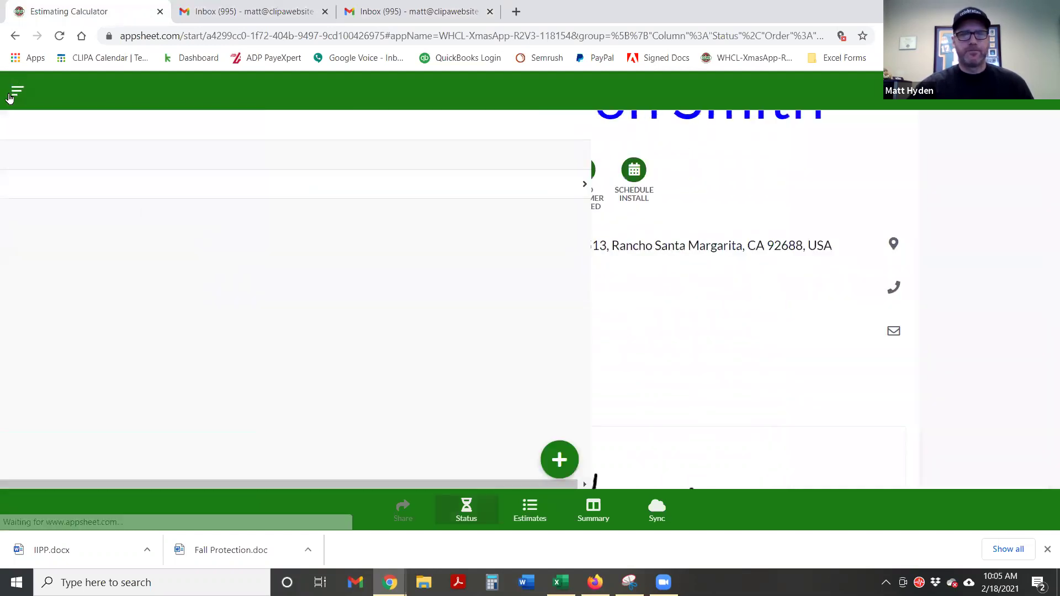
click(18, 92)
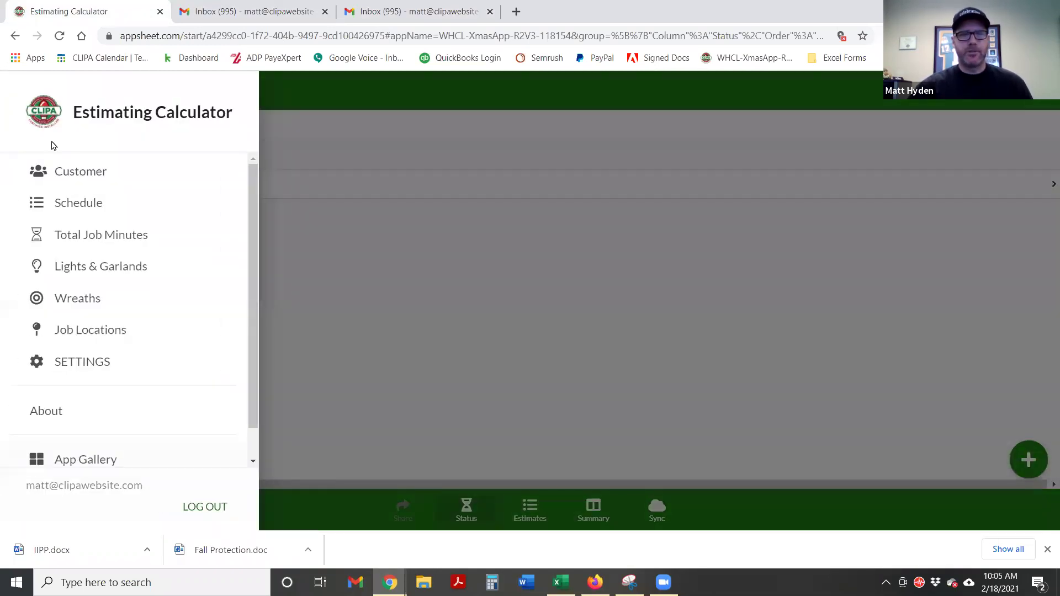
click(75, 176)
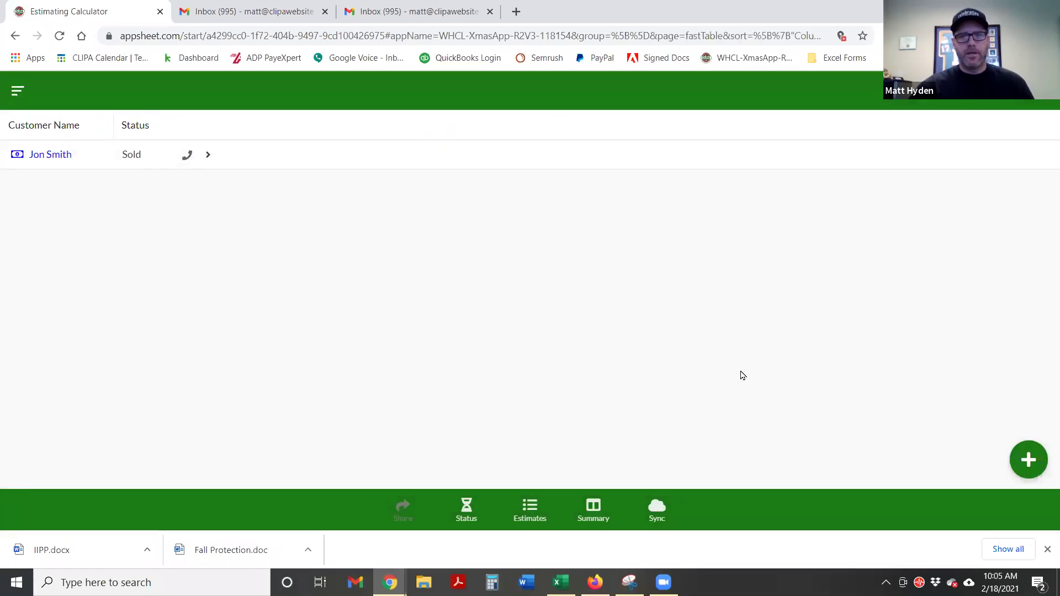
Add a new customer with the customer's full name and save it as Pending
click(1030, 461)
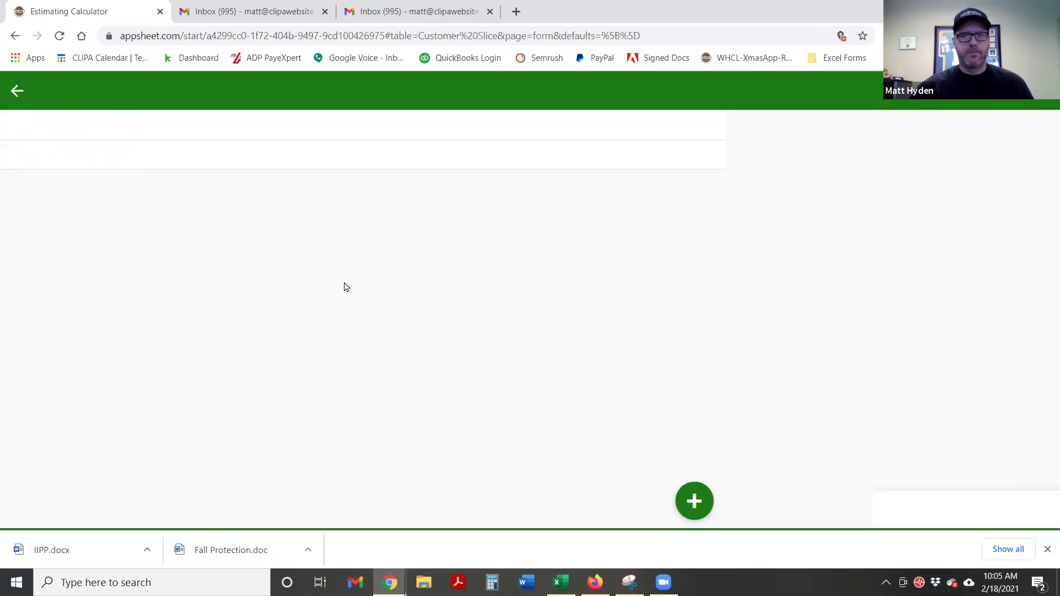
click(380, 176)
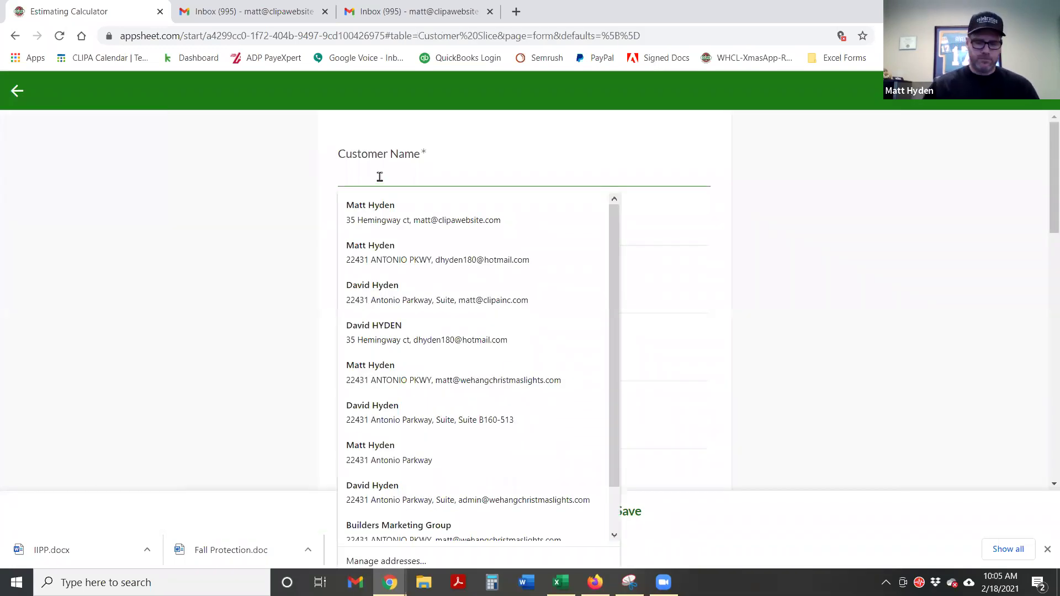
text(Joe S)
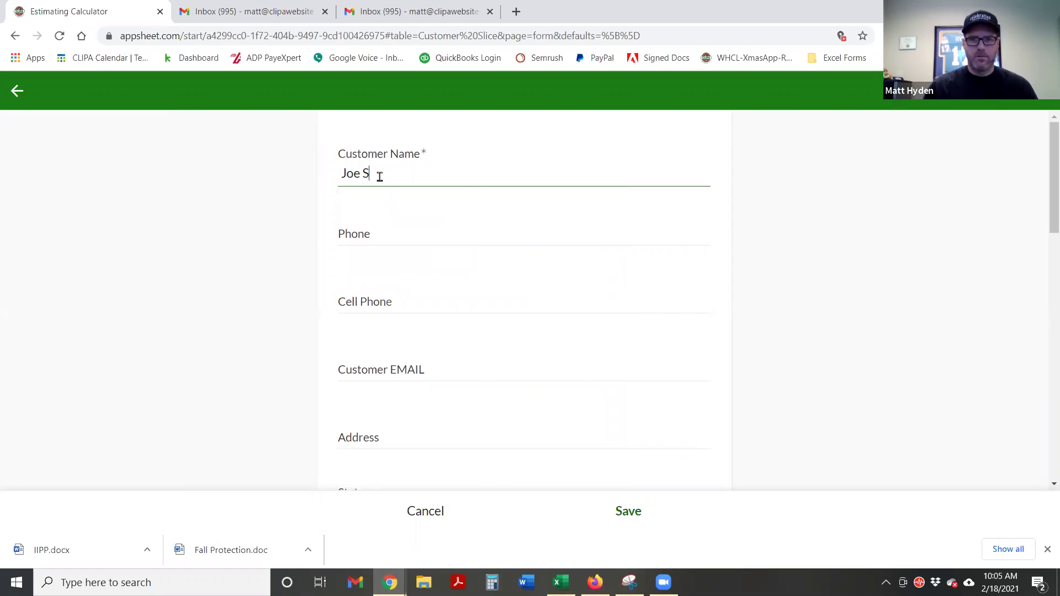
text(hmo)
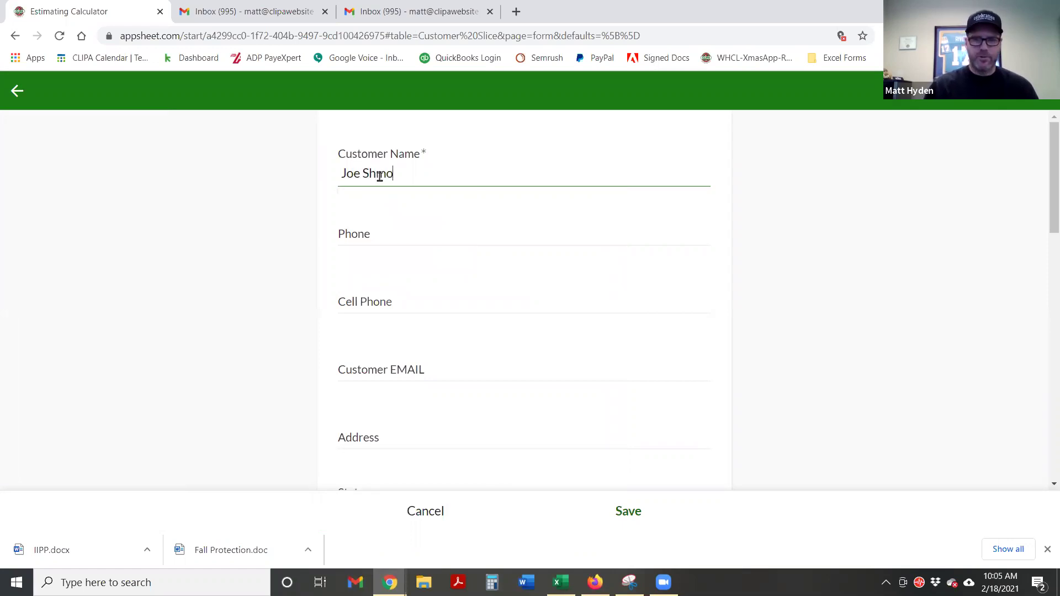
drag(380, 176, 417, 217)
click(278, 263)
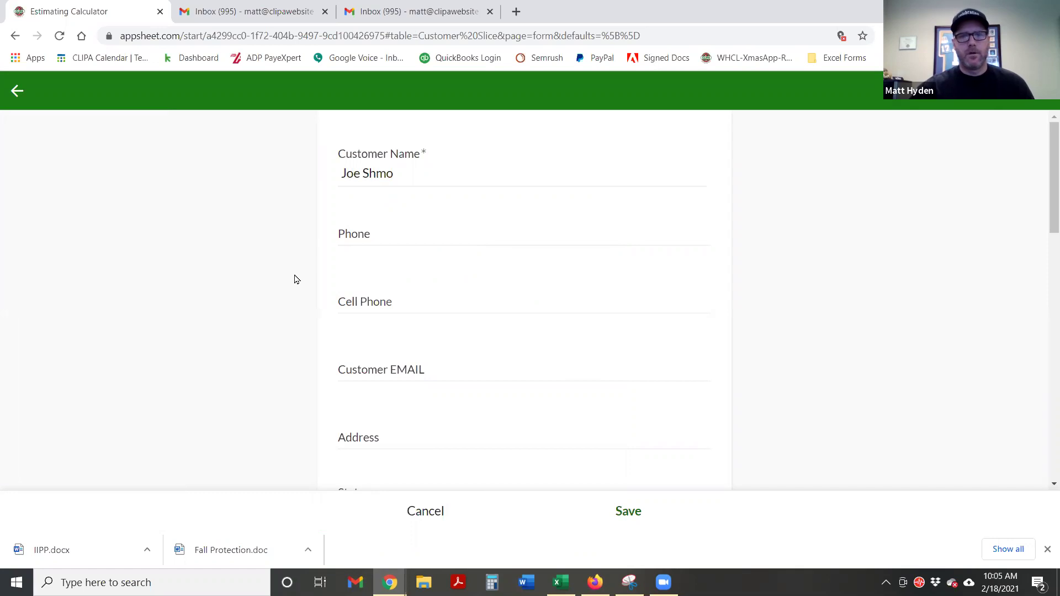
scroll(354, 292, down, 6)
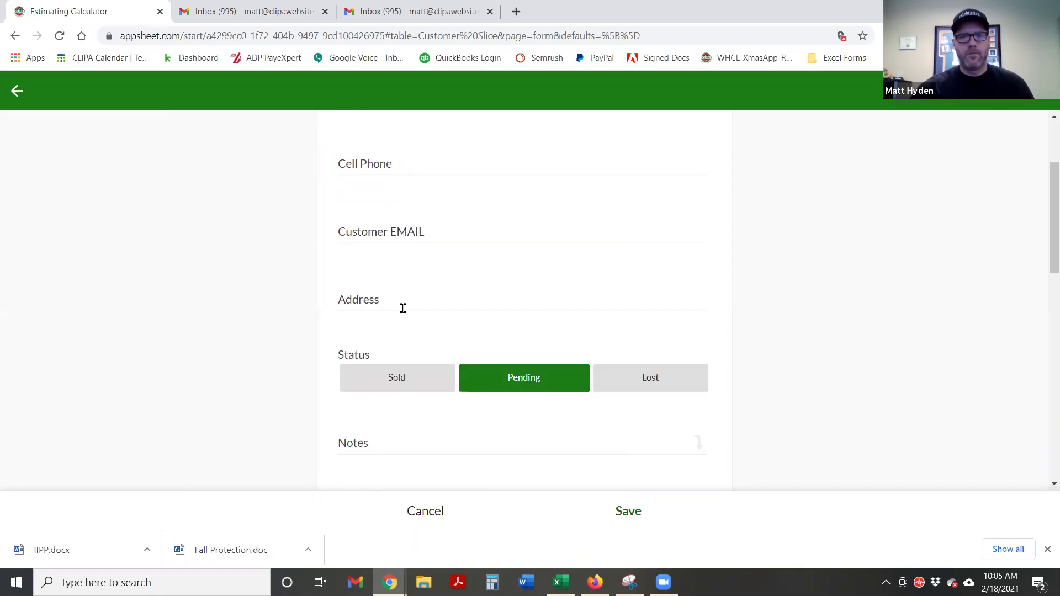
click(621, 511)
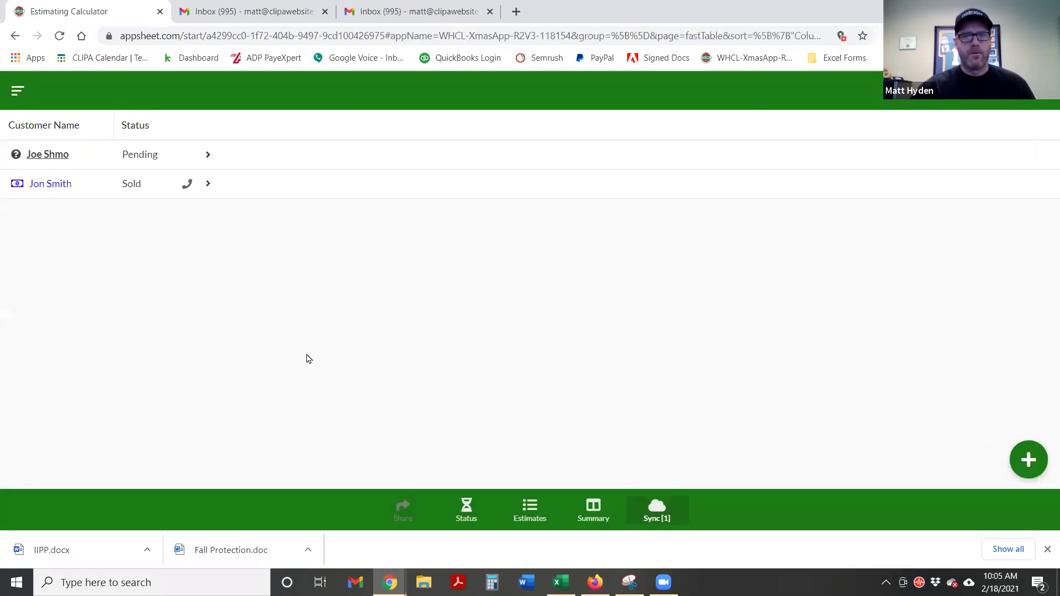
Add and save a second new customer, entering the customer's full name
click(466, 511)
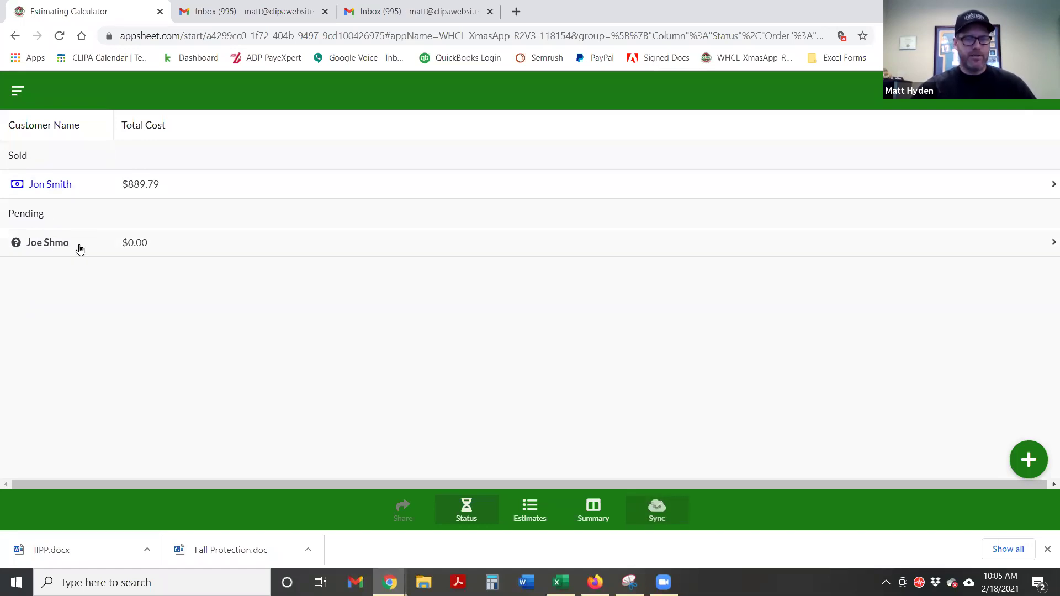
click(17, 93)
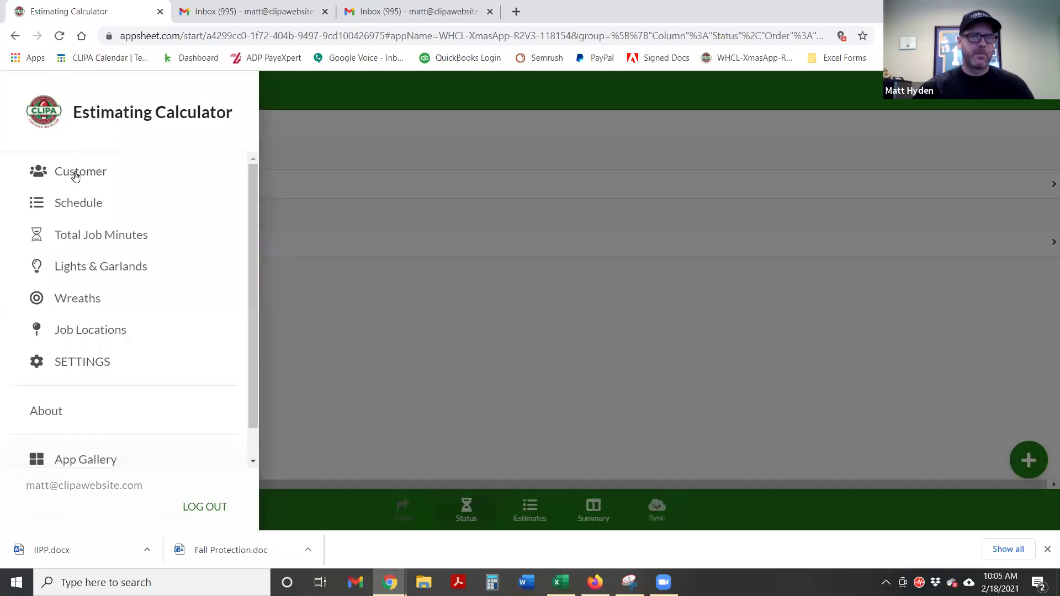
click(76, 176)
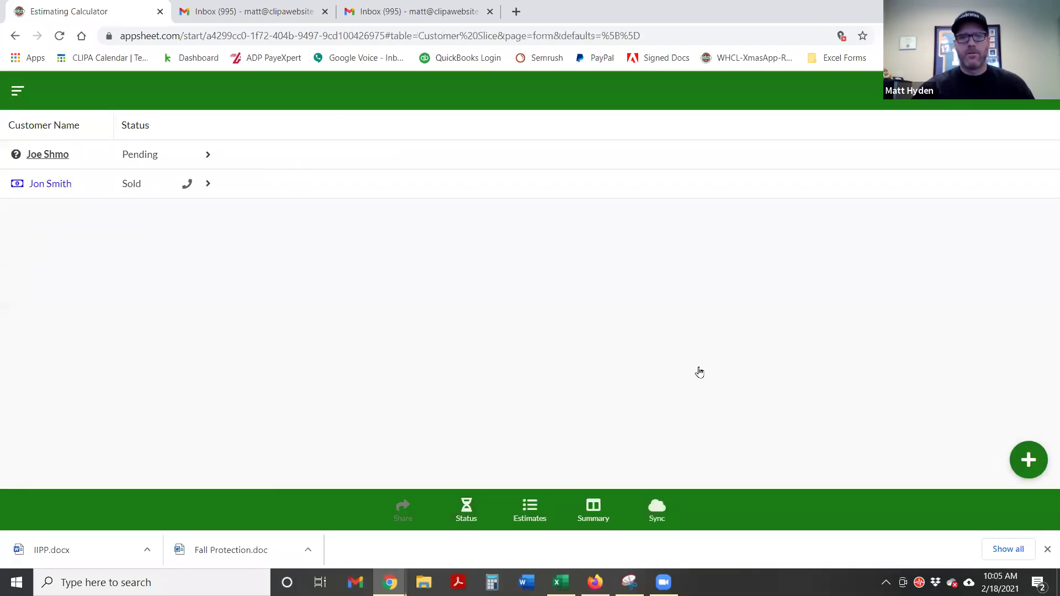
click(385, 176)
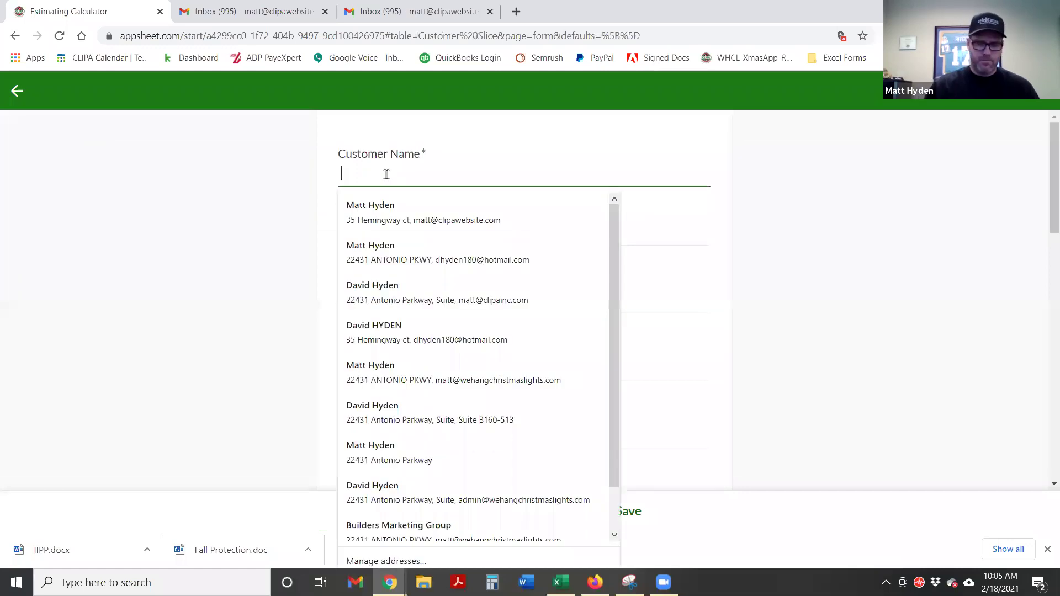
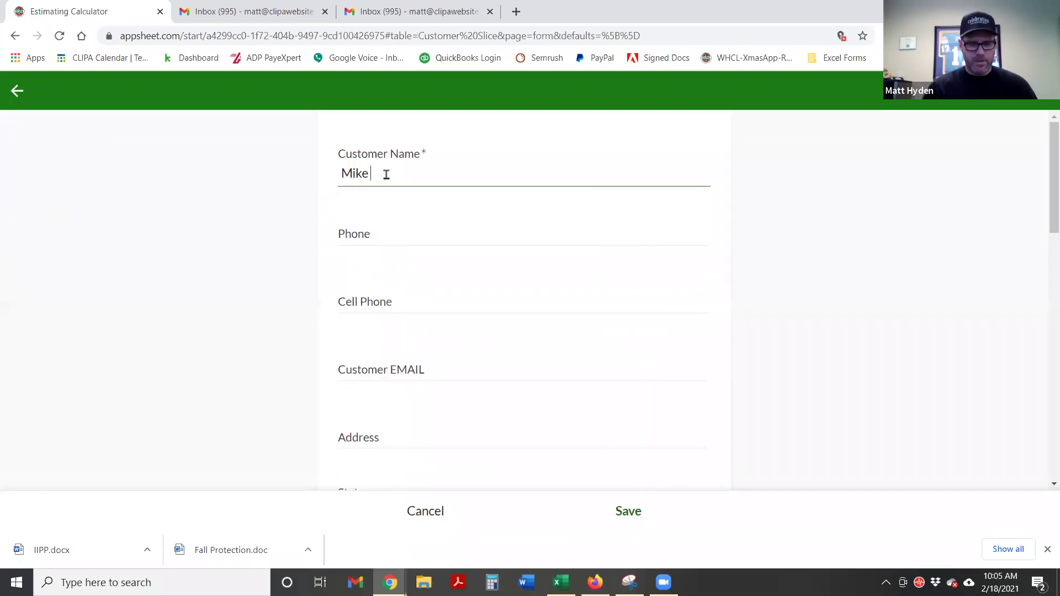
click(624, 510)
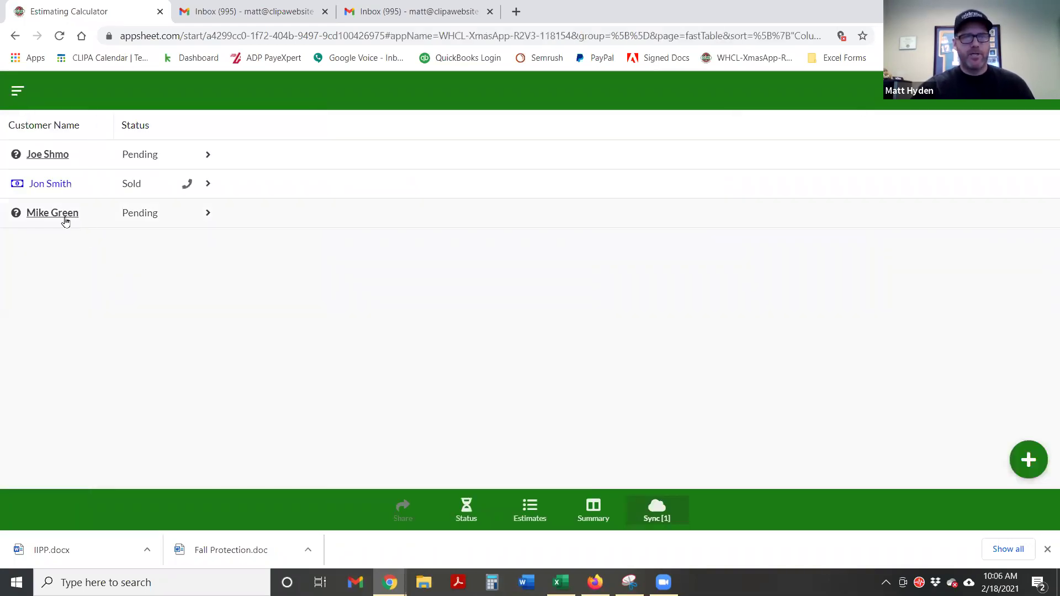
Mark the second customer's estimate as Lost and view customers grouped by status
click(64, 219)
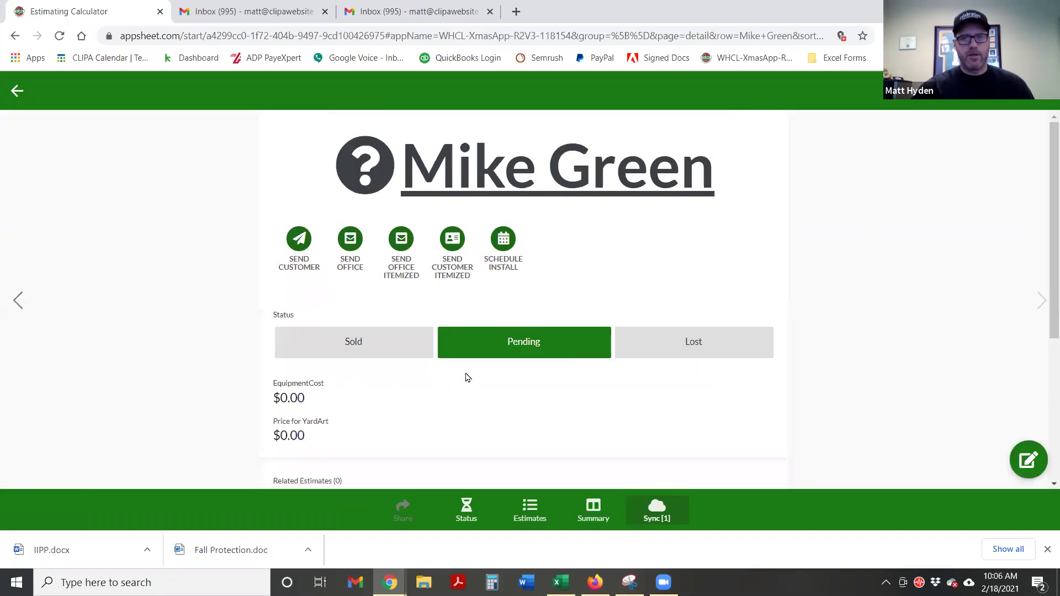
click(694, 347)
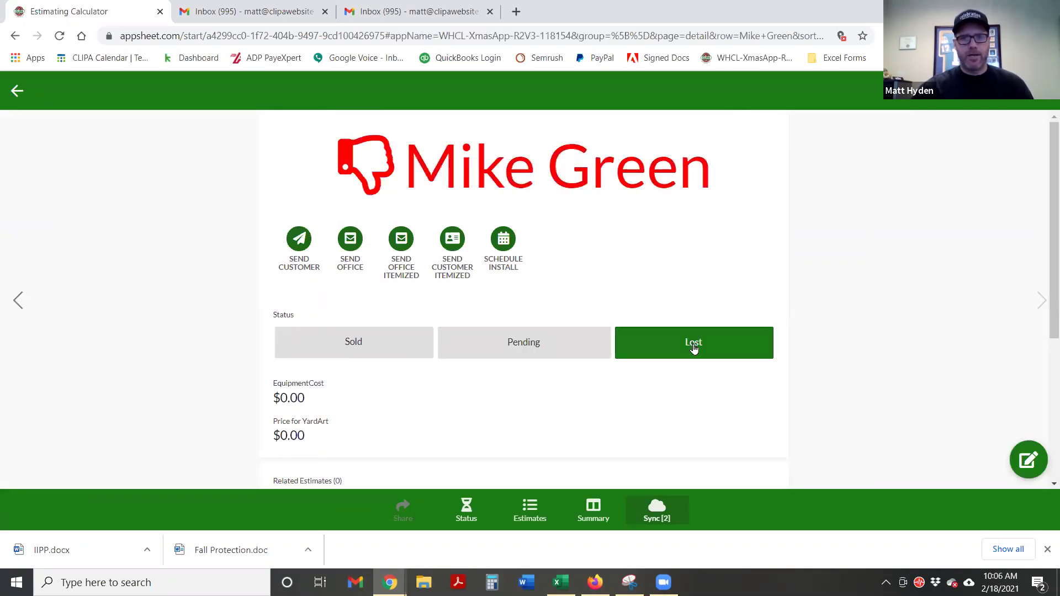
click(486, 518)
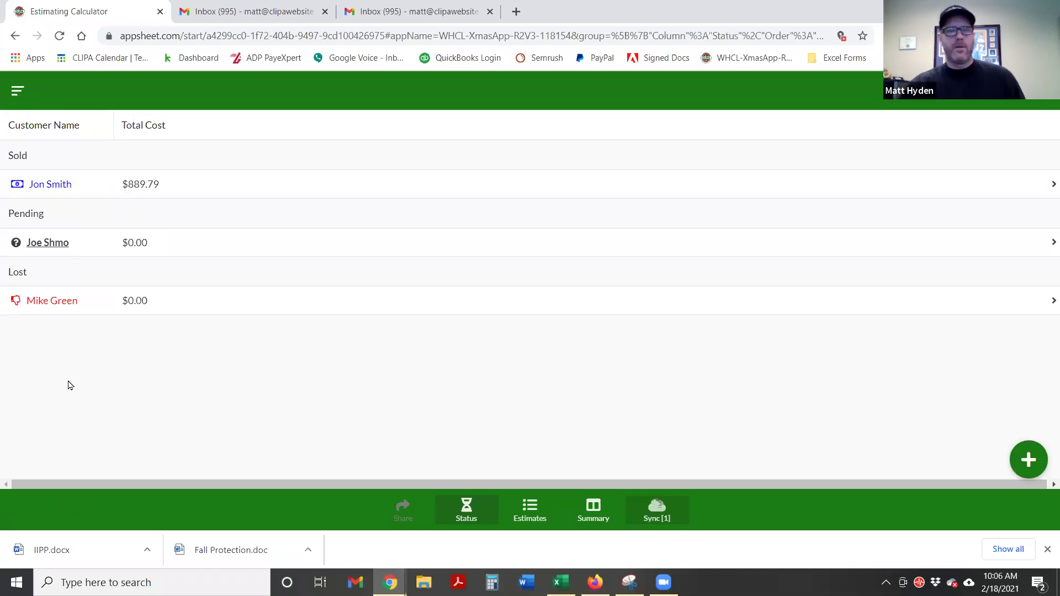
From the sold customer's details, schedule an install and start a new booking on the calendar
click(48, 192)
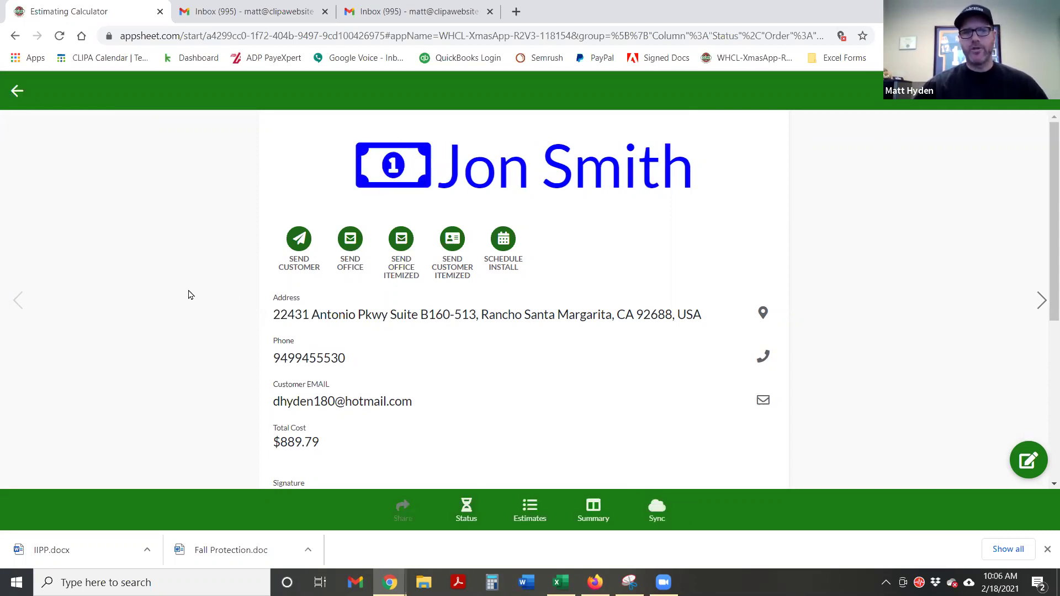
scroll(203, 314, down, 5)
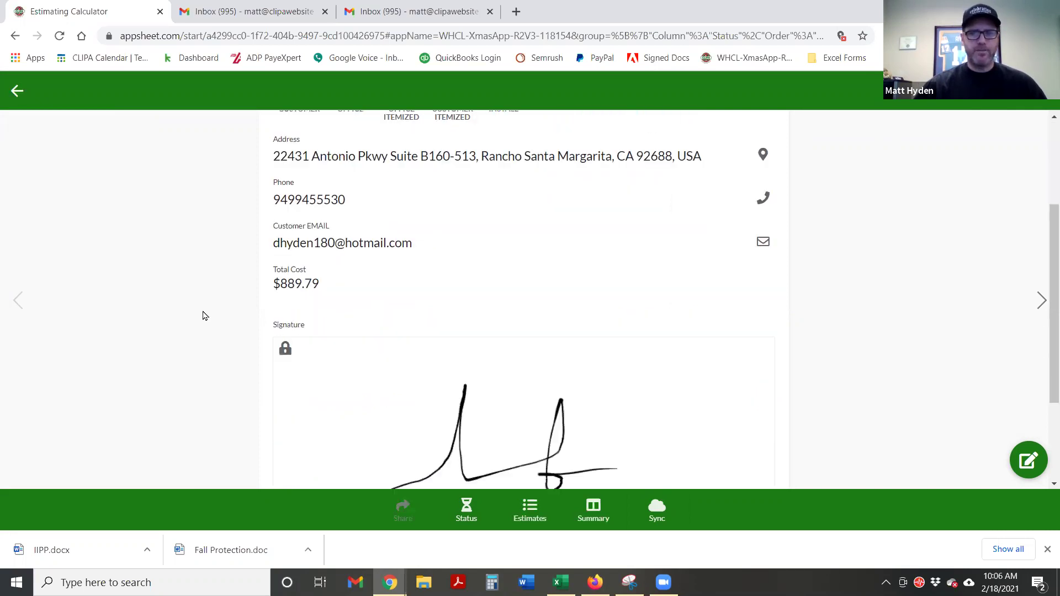
scroll(188, 328, up, 4)
scroll(212, 320, up, 2)
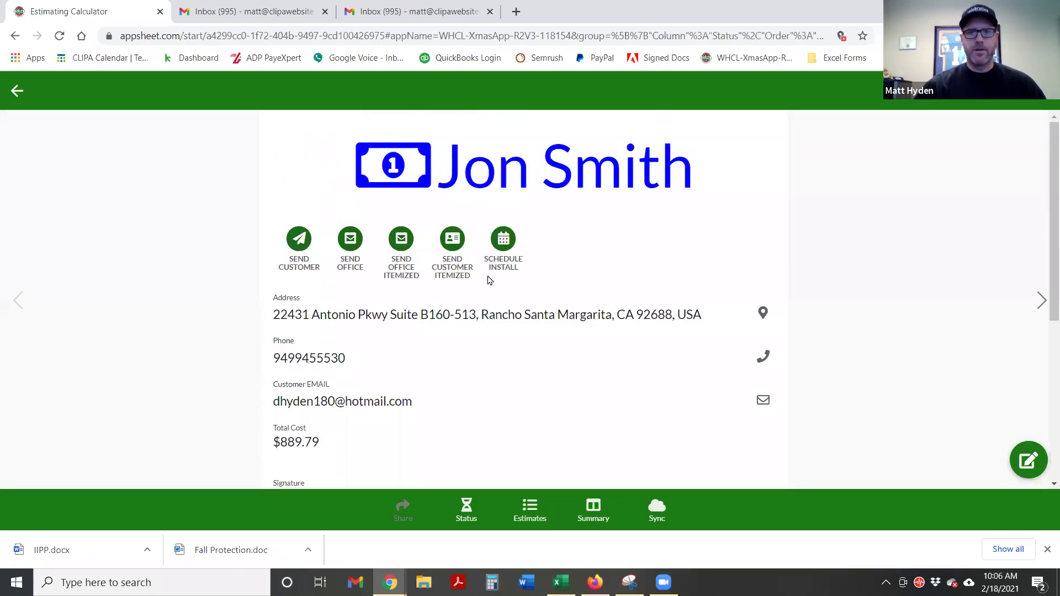
click(502, 242)
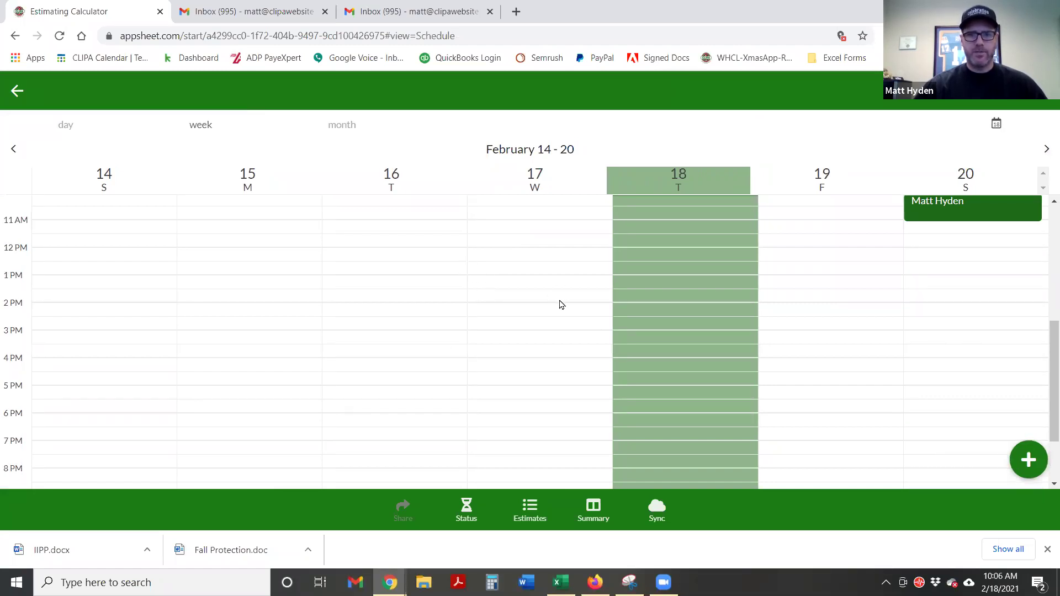
click(1028, 459)
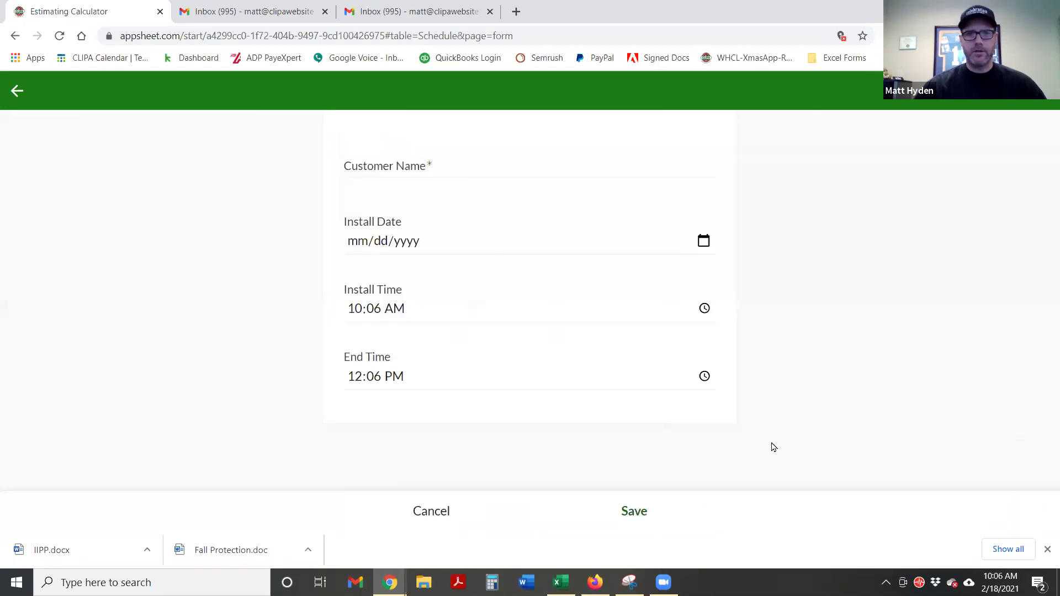
Enter the customer's name and set the install date to 03/15/2021
text(John Smith)
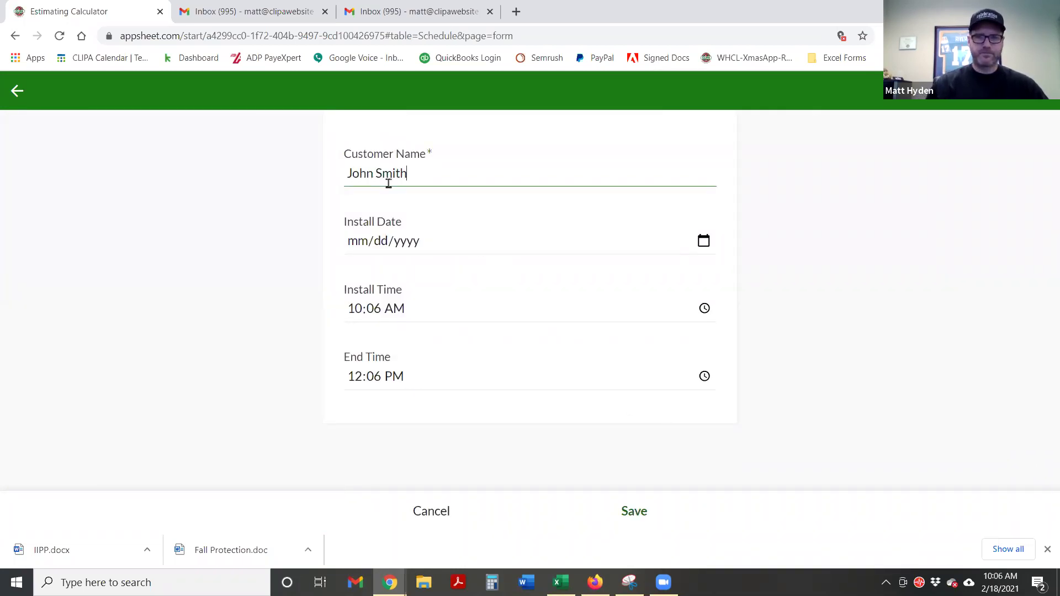
click(341, 223)
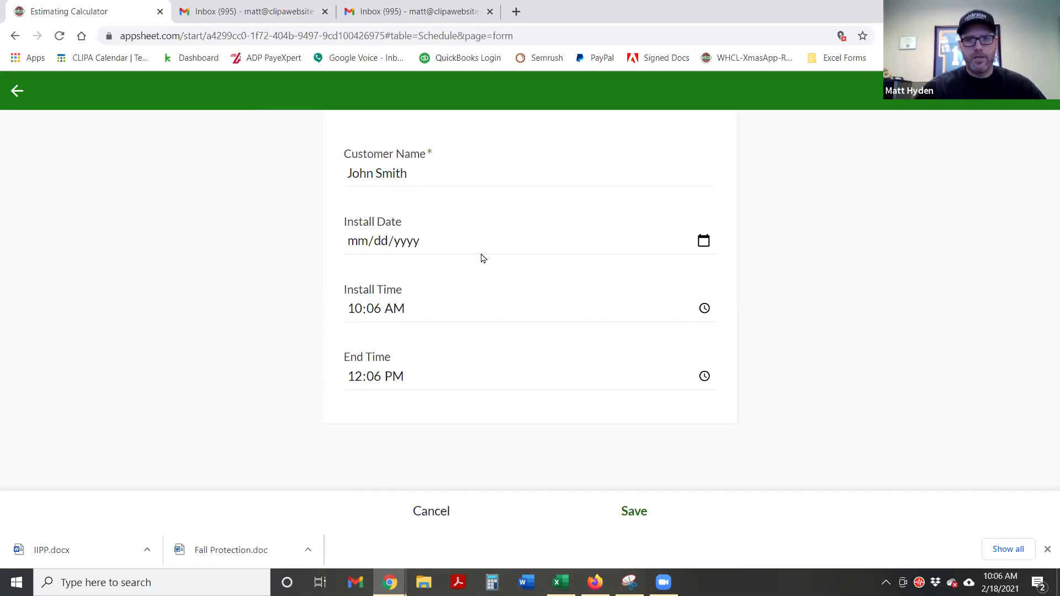
click(507, 249)
click(703, 241)
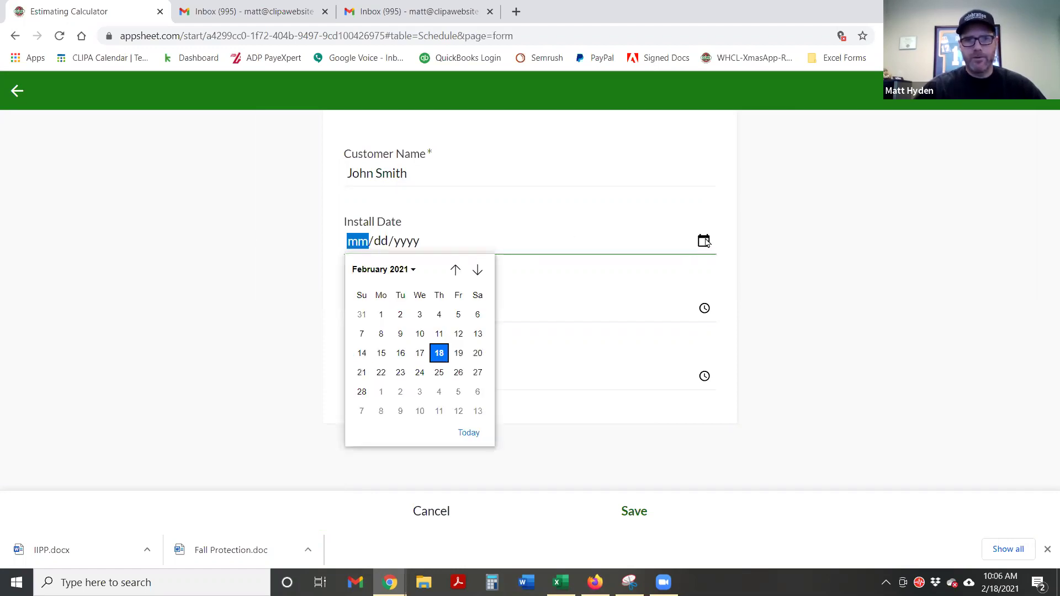
click(478, 270)
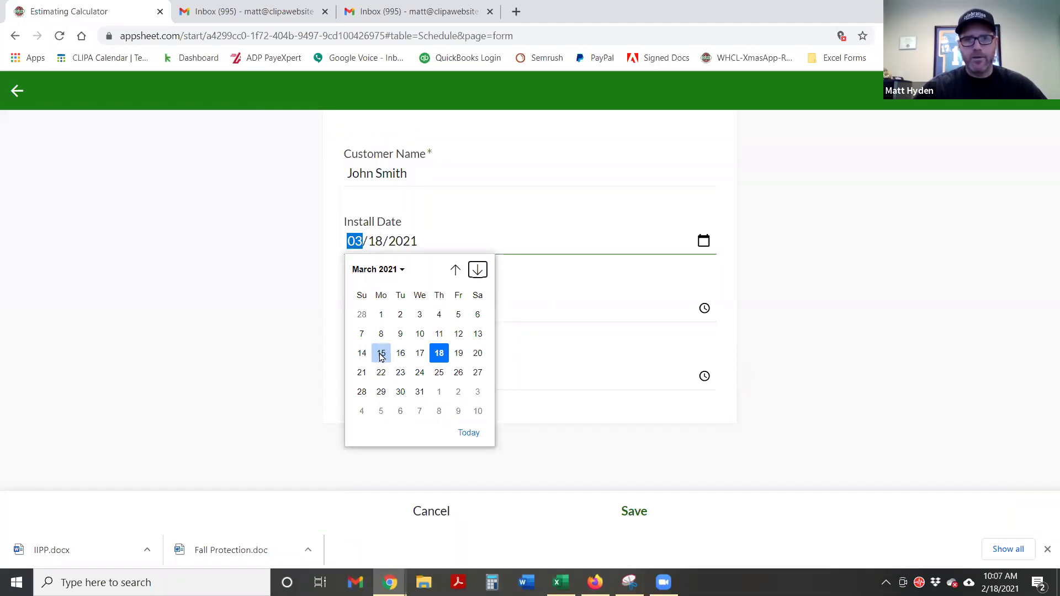
click(381, 355)
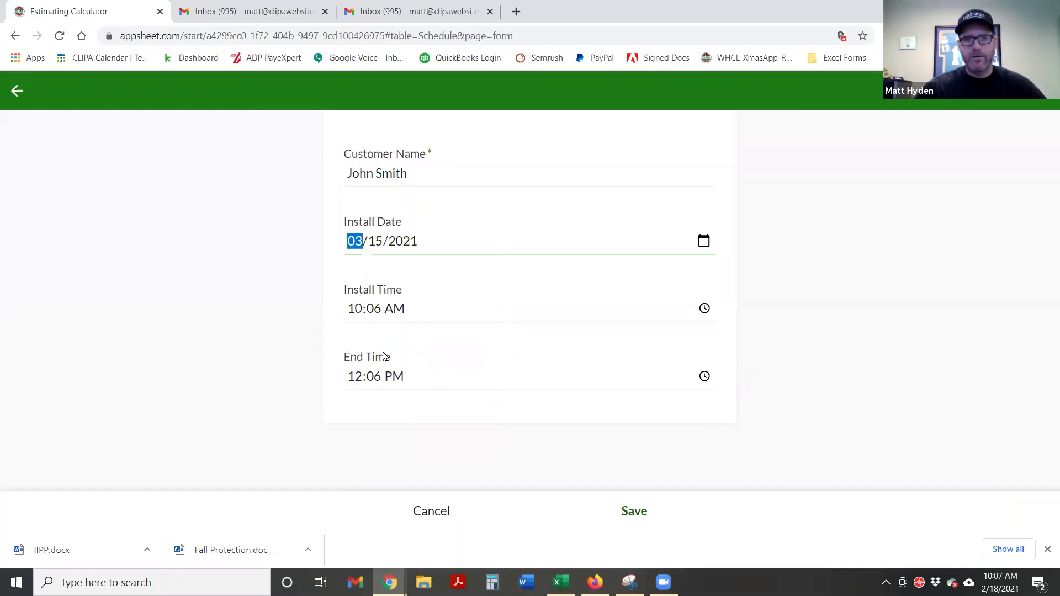
Set the install time to 10:00 AM and save the booking
click(705, 310)
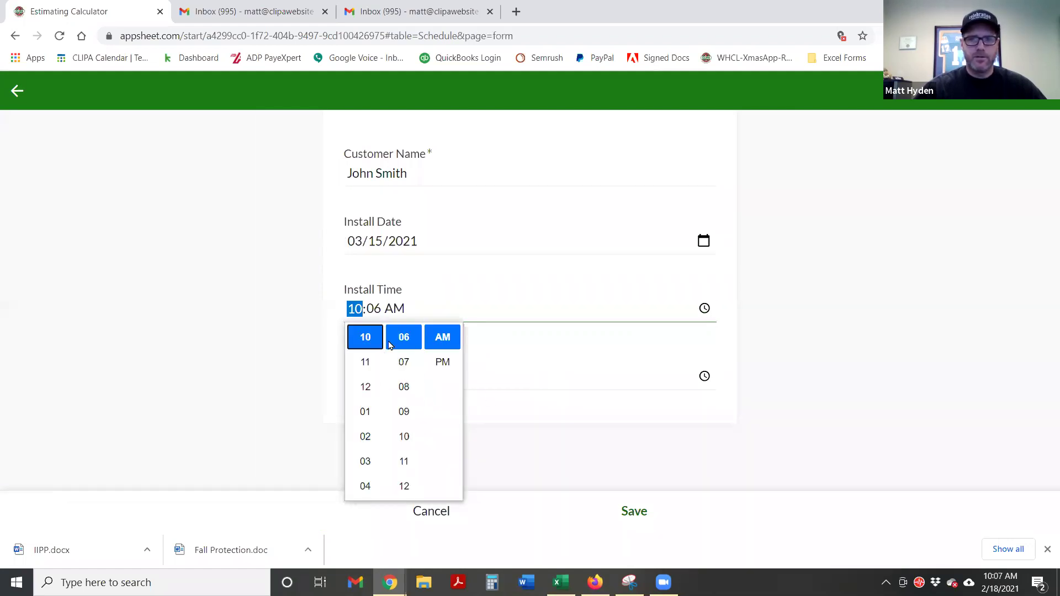
scroll(406, 335, up, 3)
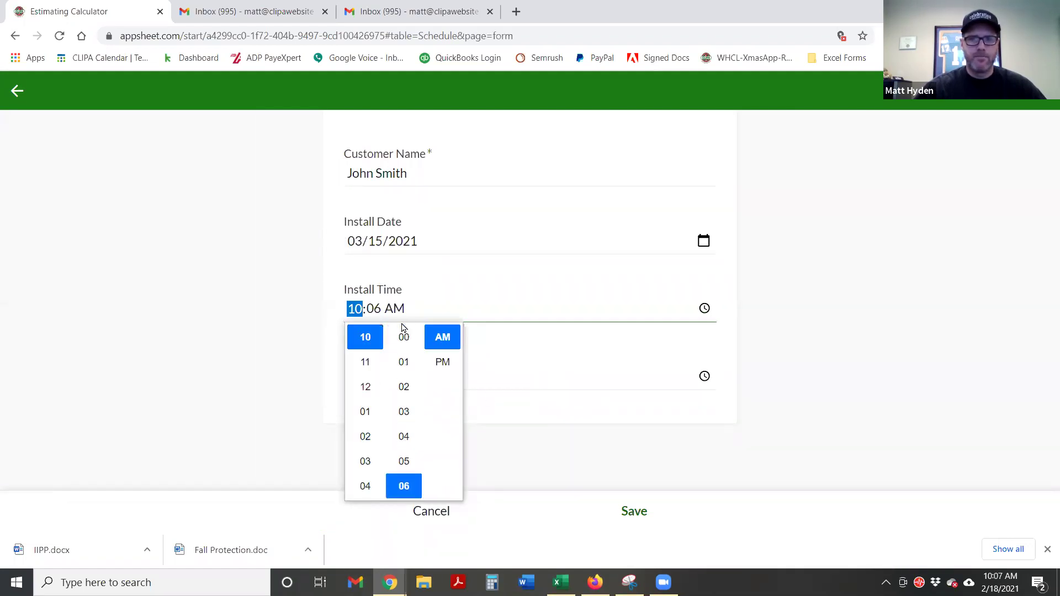
click(403, 336)
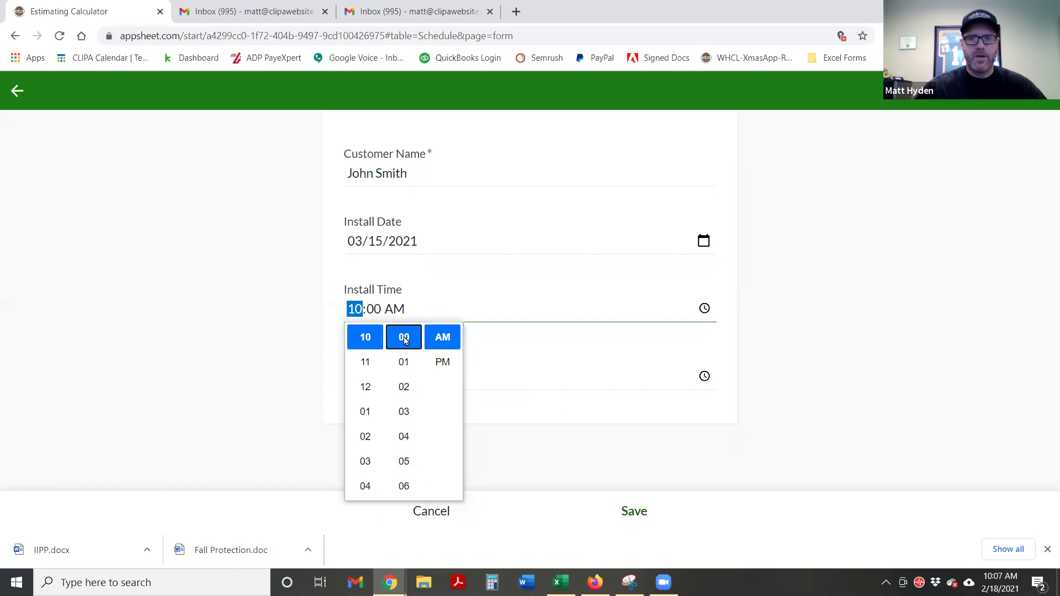
click(265, 367)
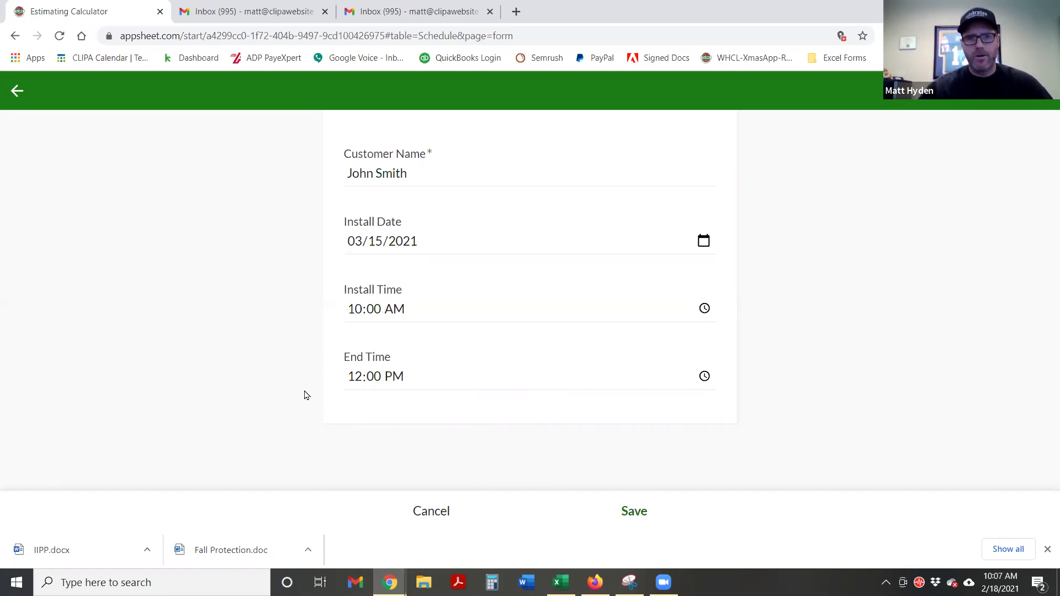
click(631, 511)
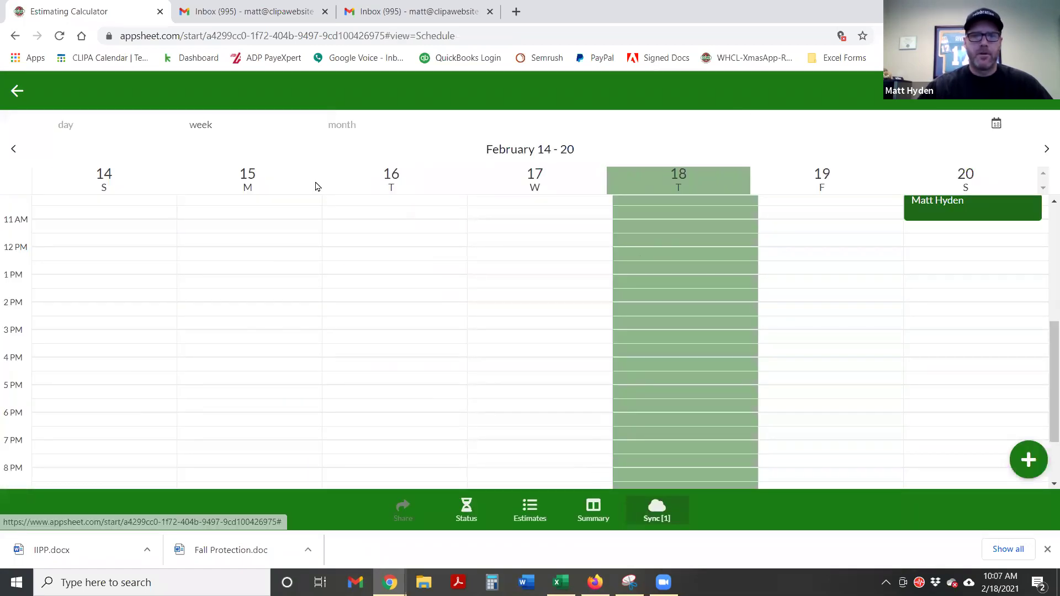
Show the Schedule calendar by month and advance it to March 2021
click(341, 125)
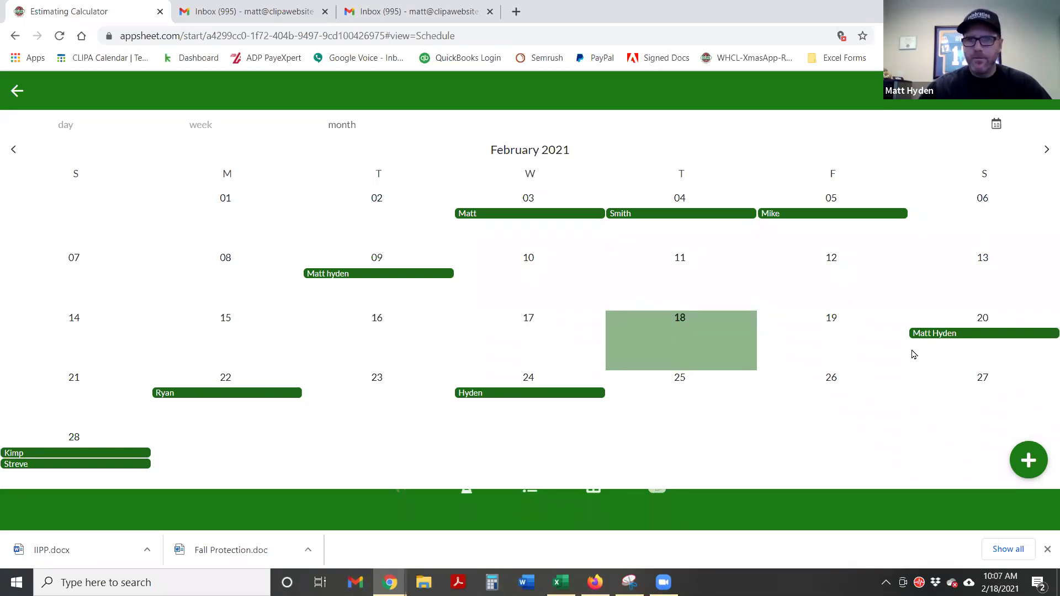
click(1048, 155)
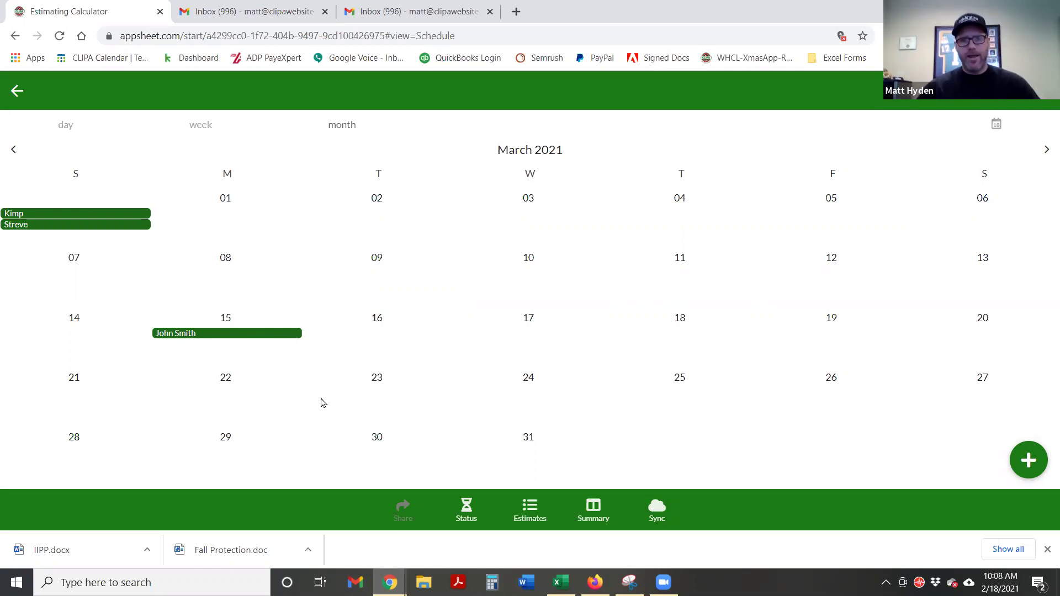
click(16, 91)
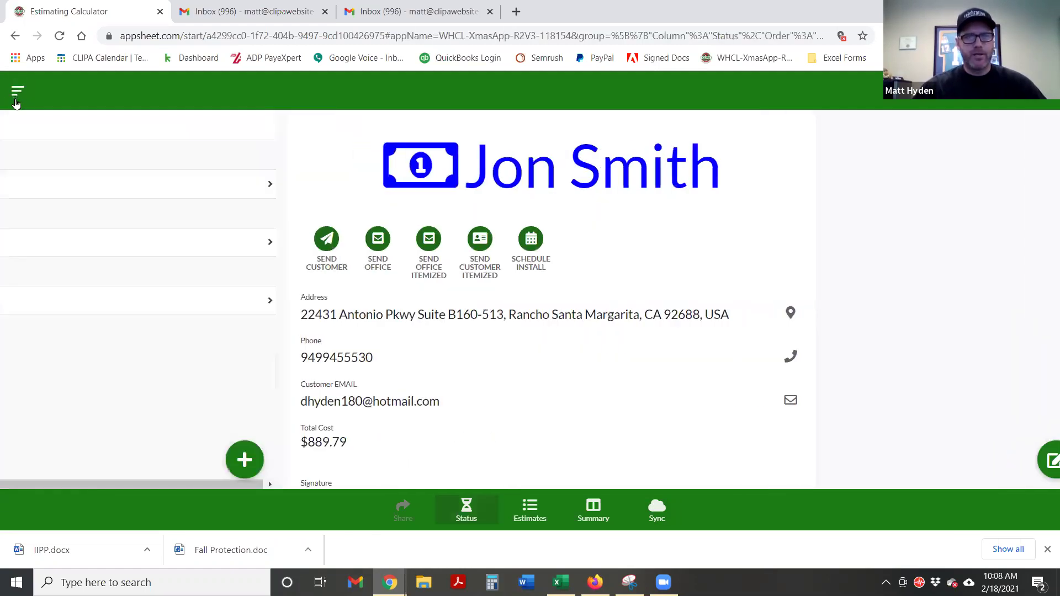
click(17, 91)
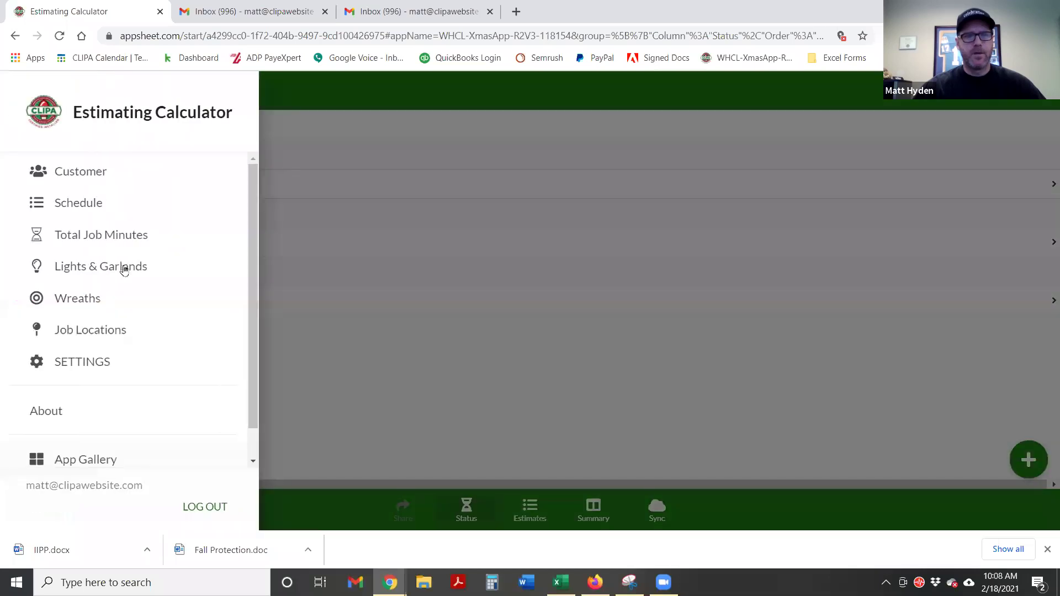
click(89, 204)
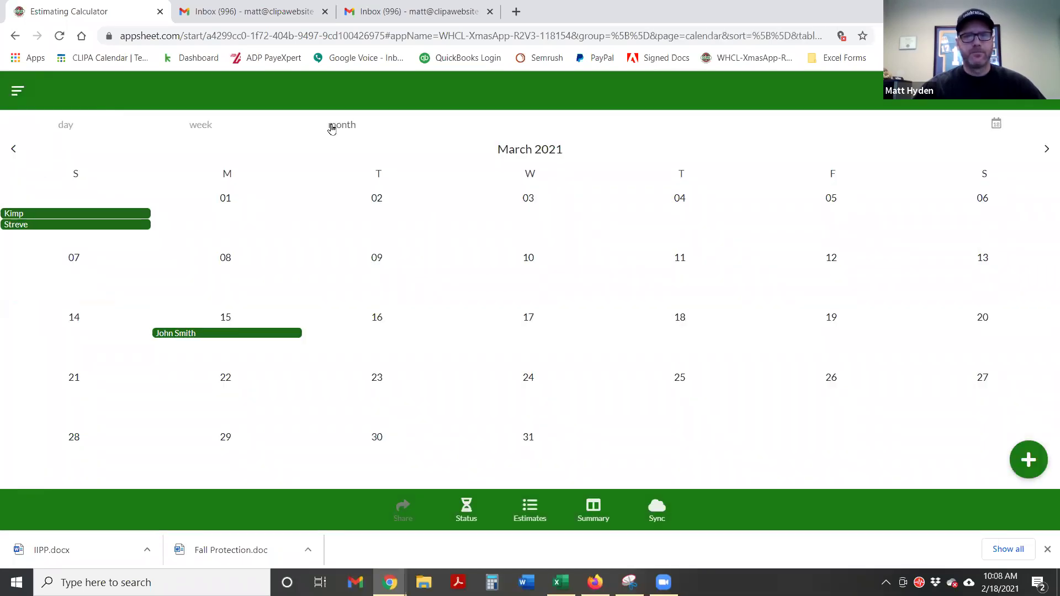
Check the week and day calendar views, then open the Lights & Garlands table
click(200, 126)
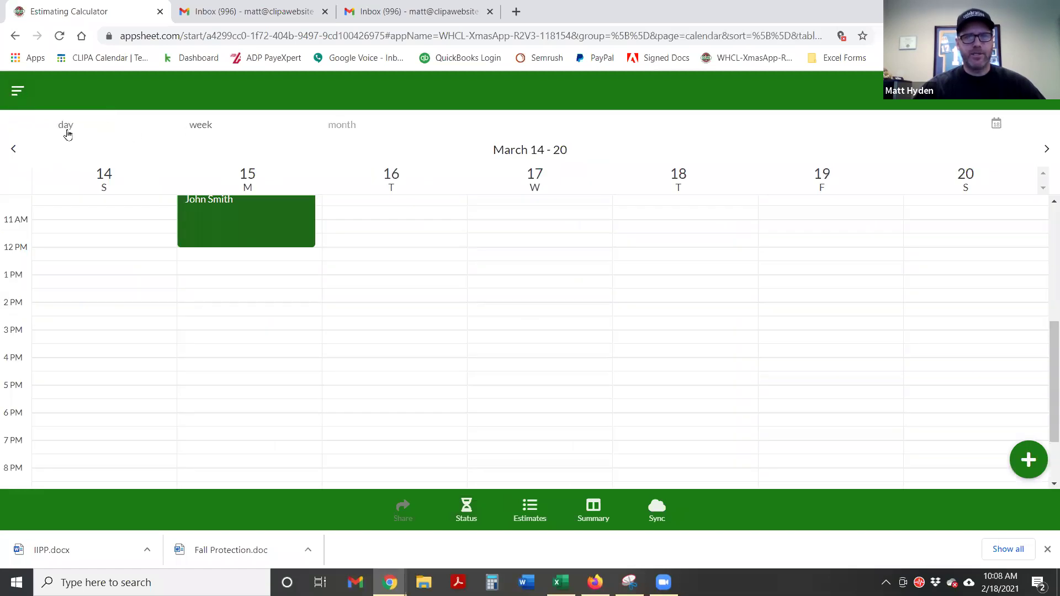
click(66, 127)
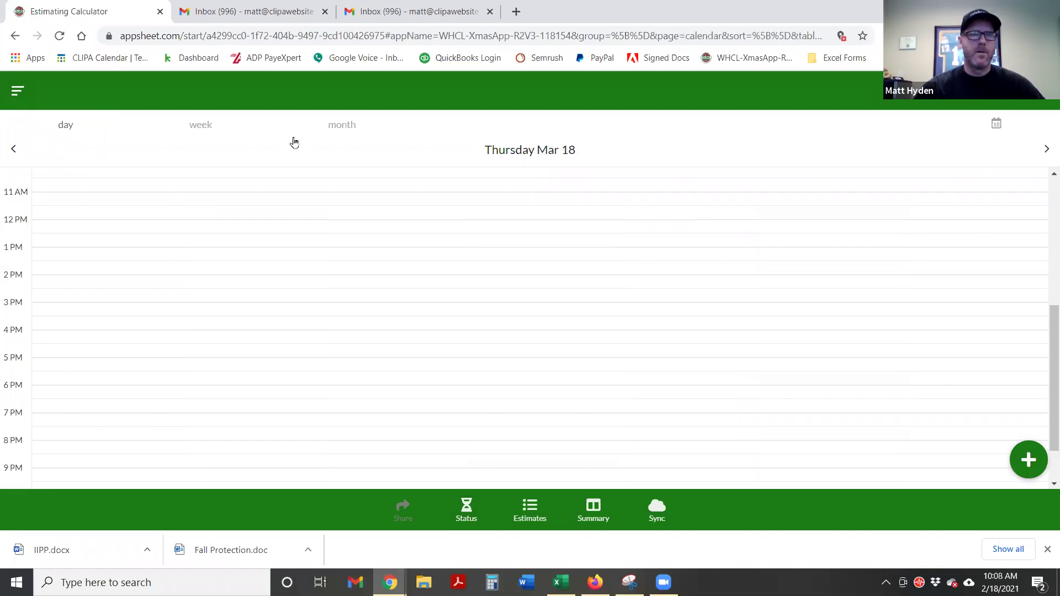
click(17, 90)
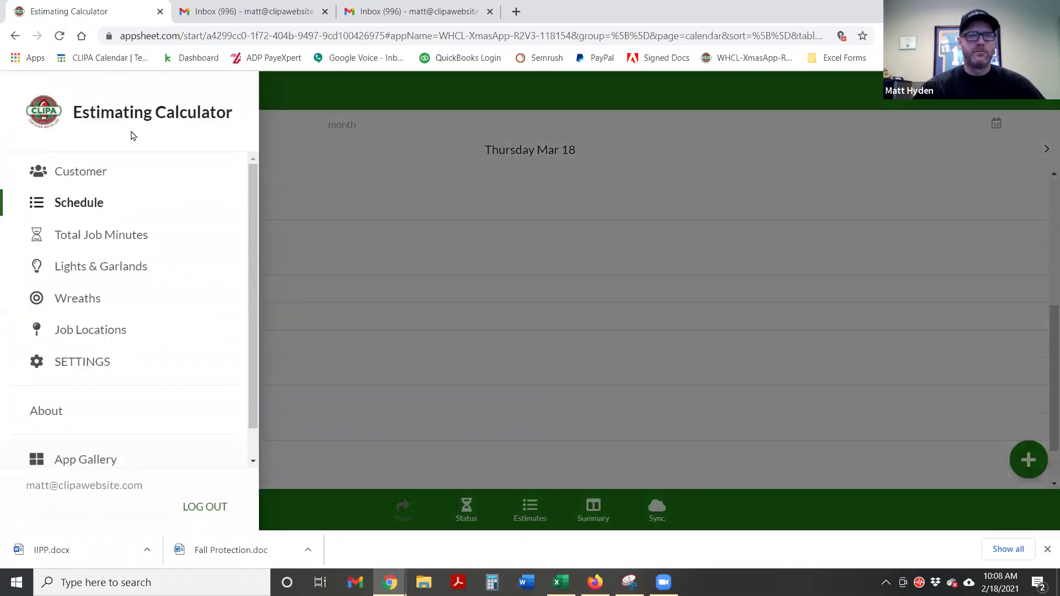
click(81, 269)
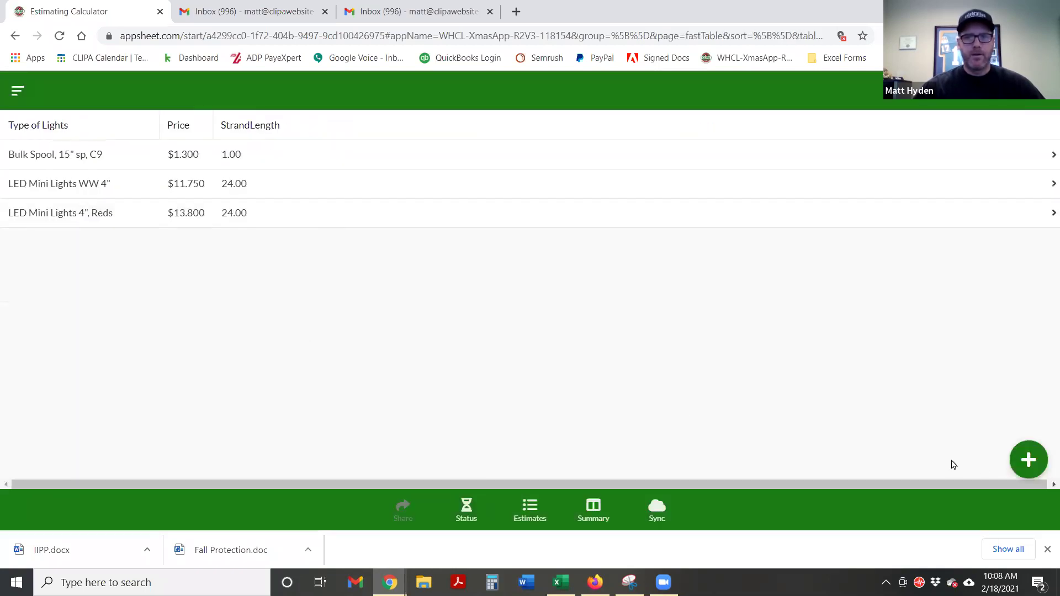
Create a 9x14 Lit Garland light type sold by strand with length 9
click(1031, 460)
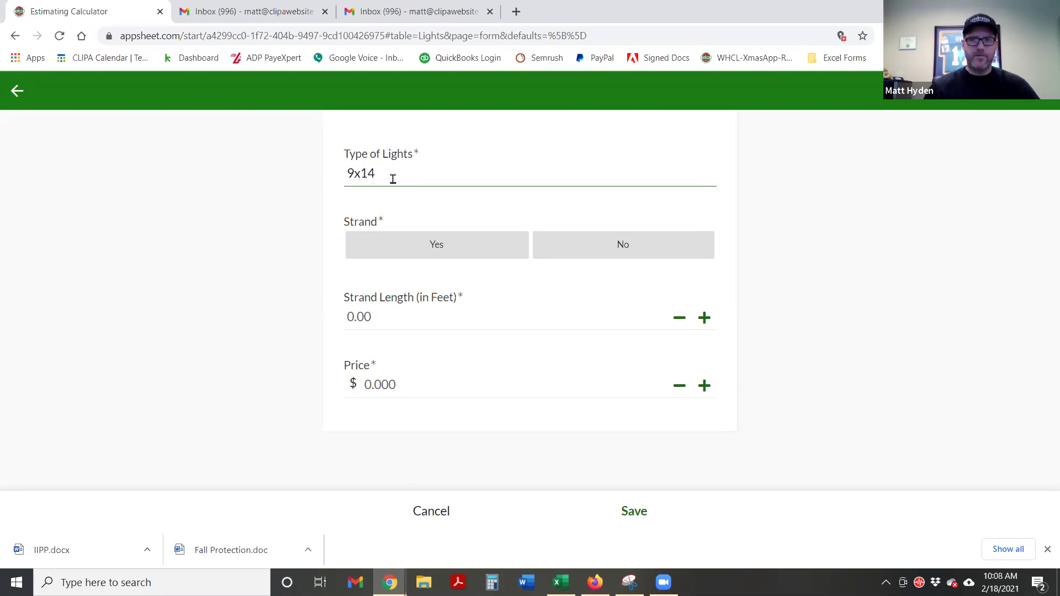
text(Lit)
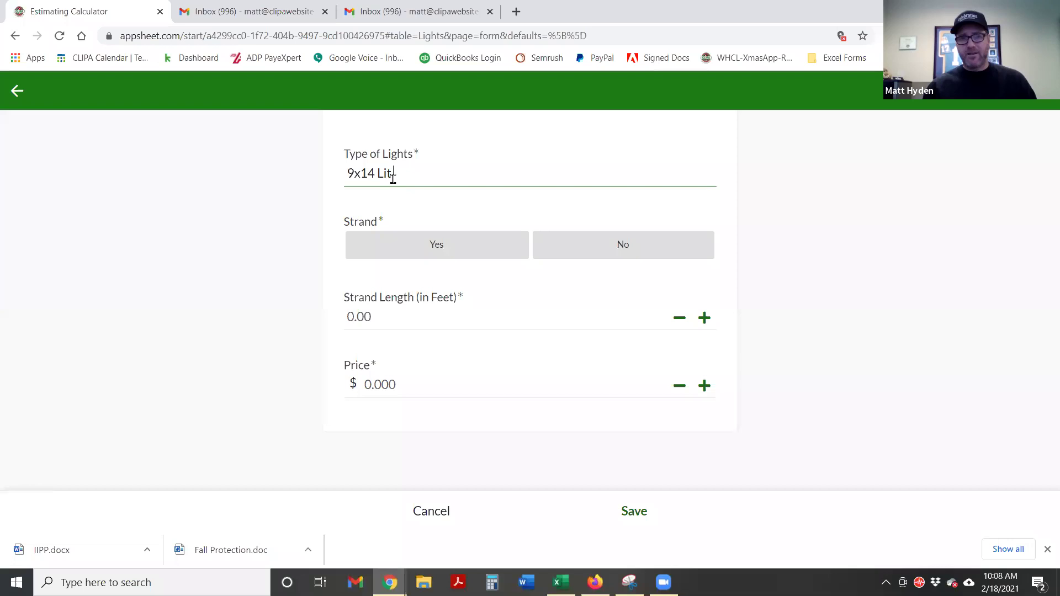
text( Garland)
click(286, 243)
click(426, 257)
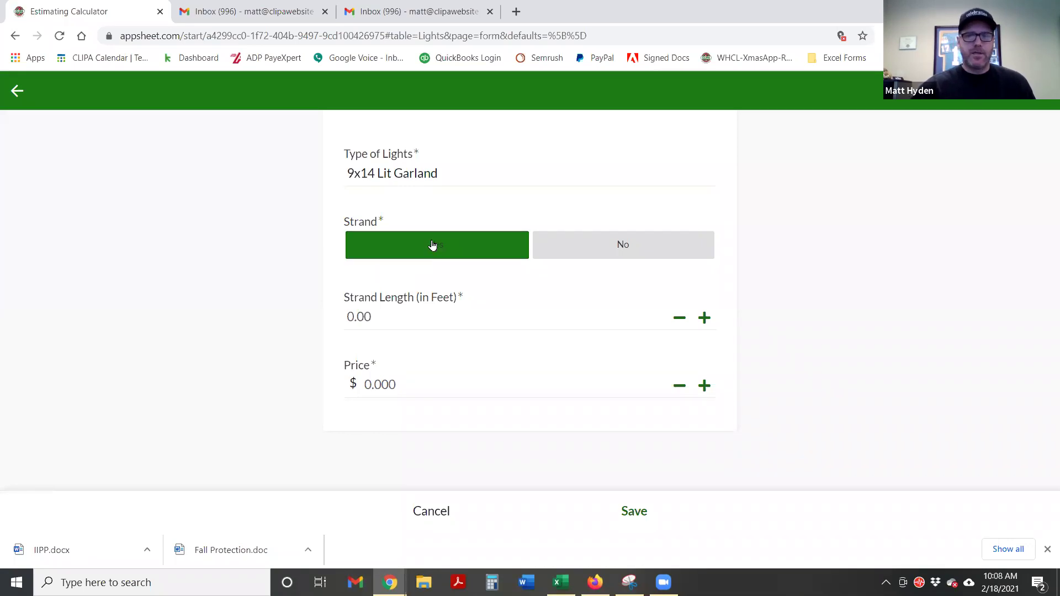
click(392, 324)
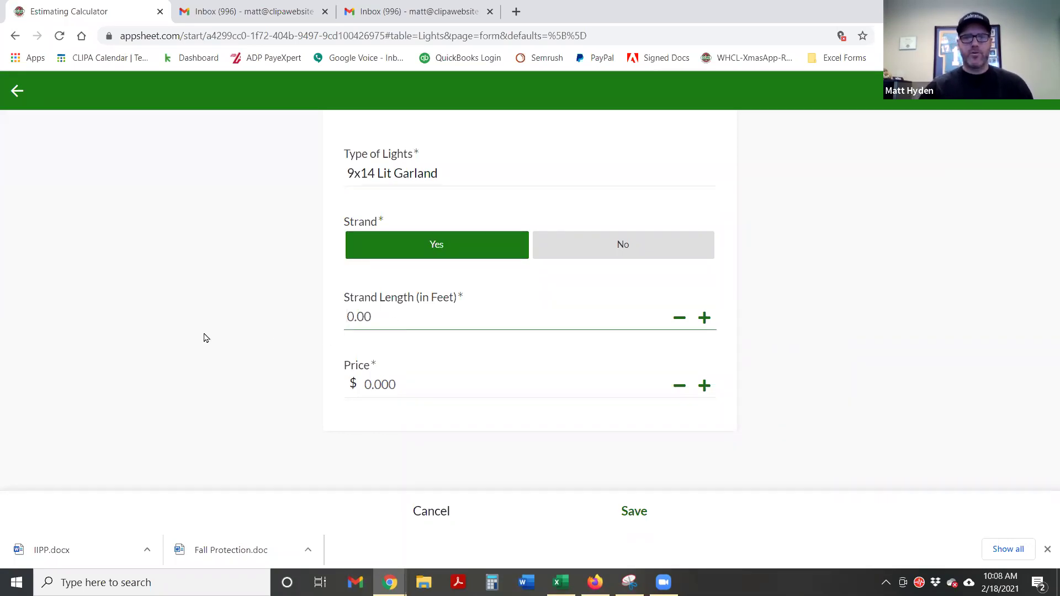
text(9)
click(210, 336)
Price the new garland at 34.50 and save it
click(403, 389)
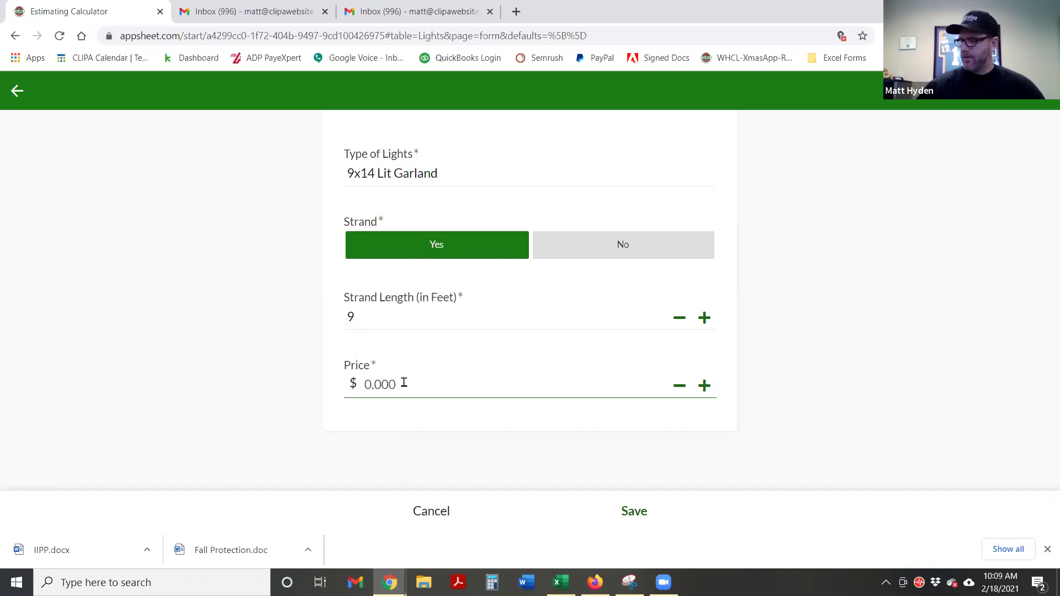
text(34.50)
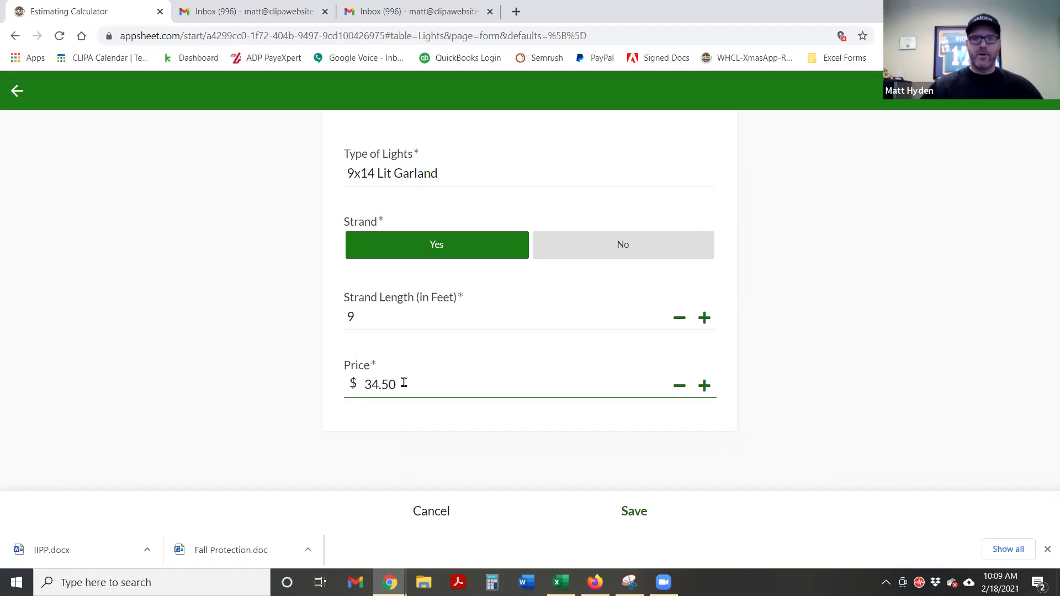
click(858, 436)
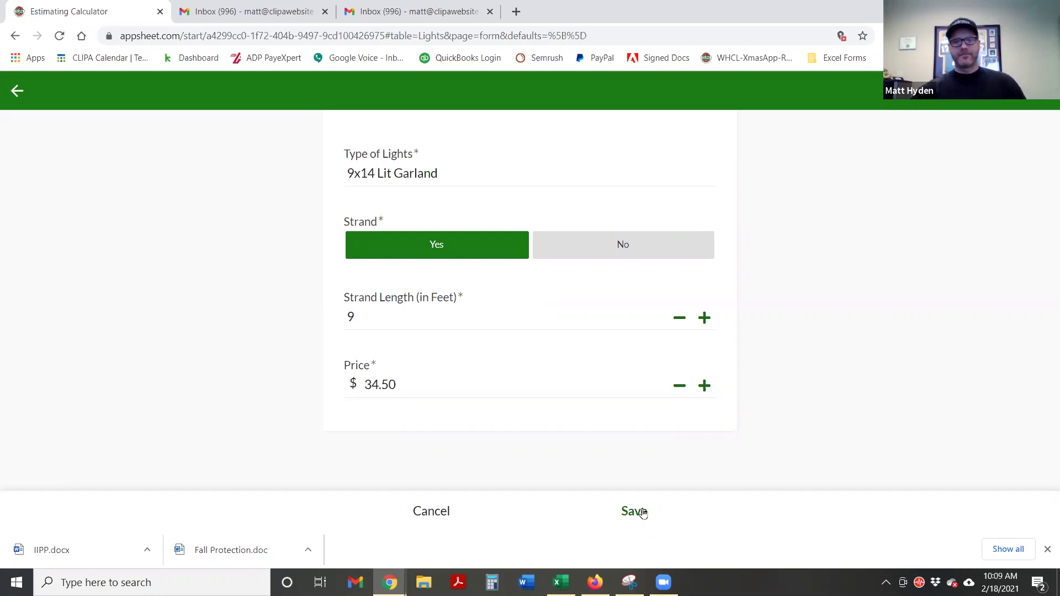
click(642, 513)
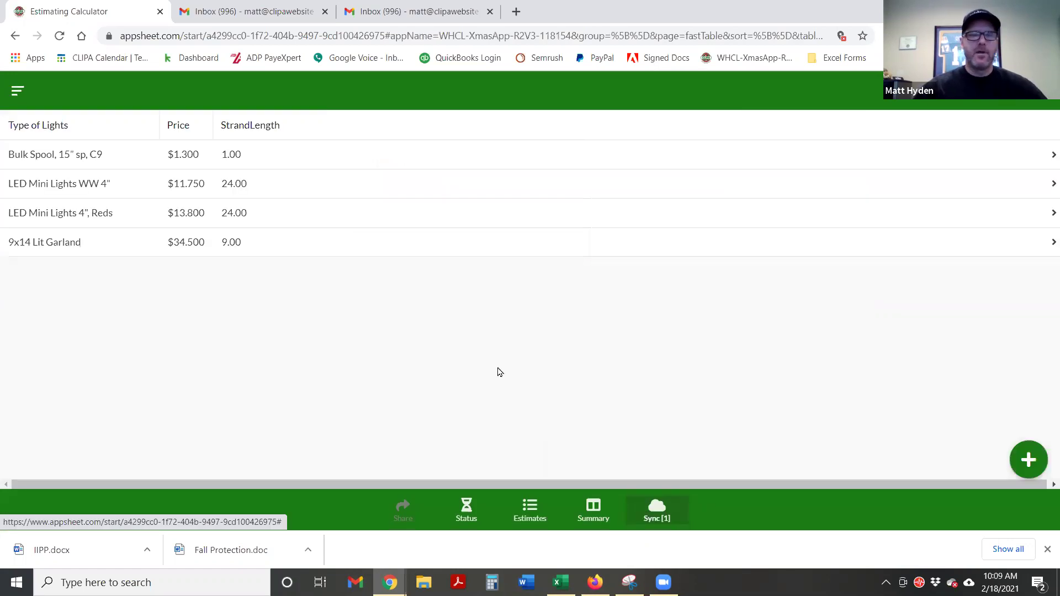
click(525, 512)
Start a Columns & Pillars estimate line with 15 linear feet and 12-inch spacing
click(52, 155)
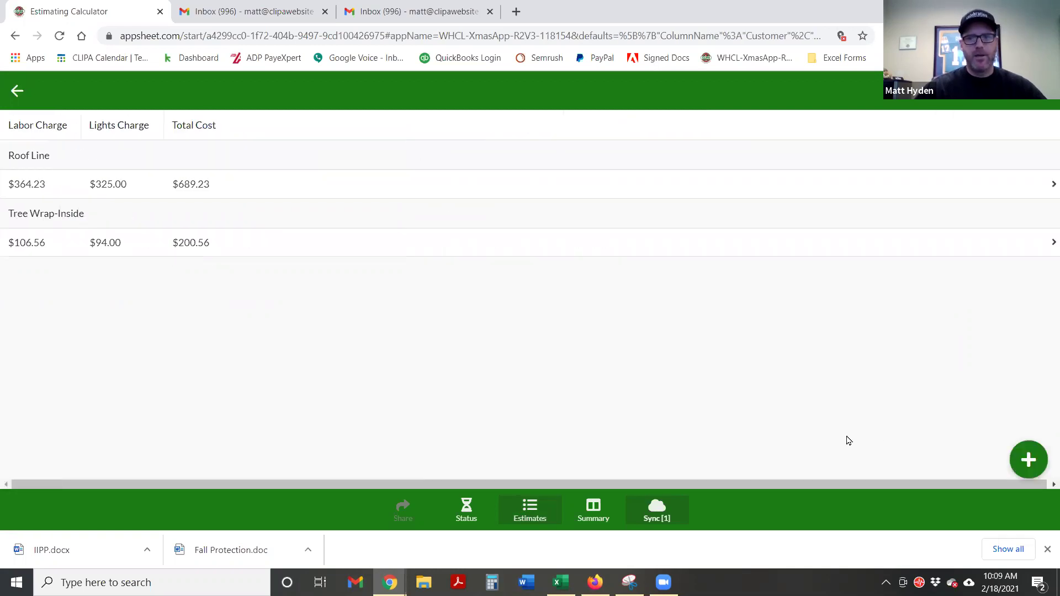
click(1028, 461)
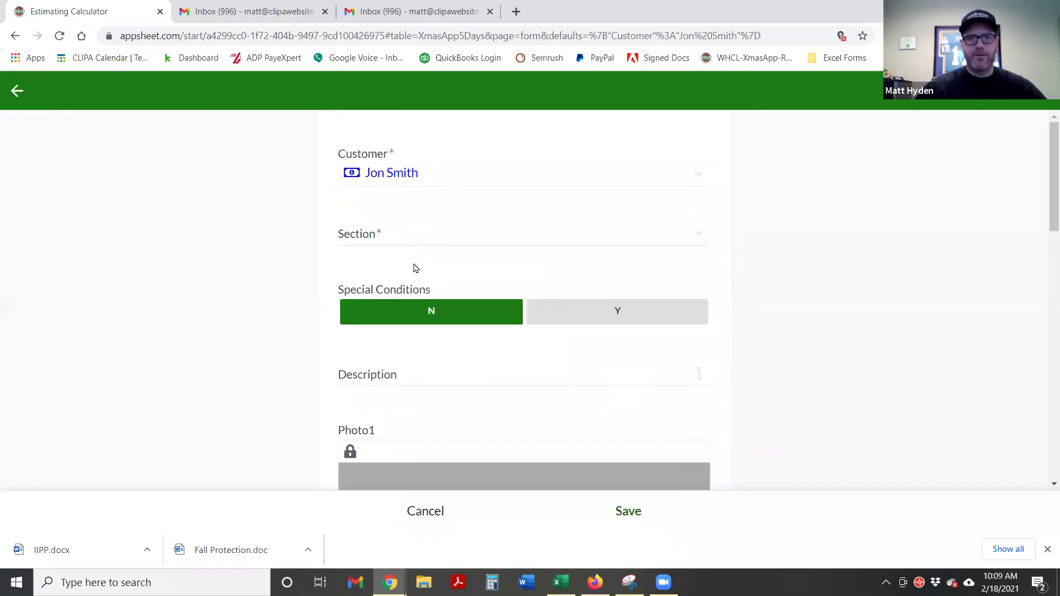
click(378, 234)
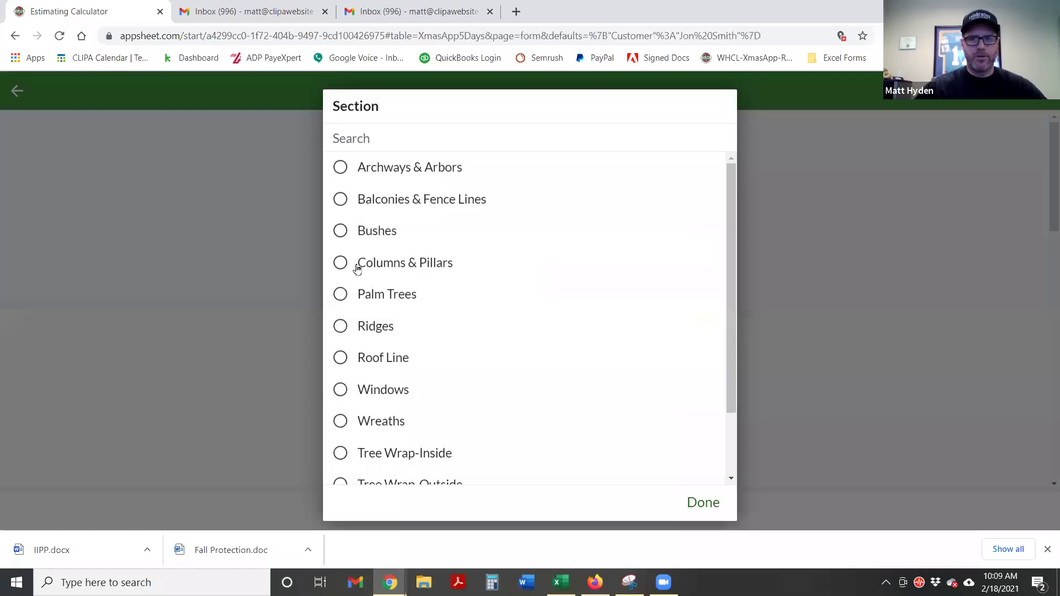
click(341, 263)
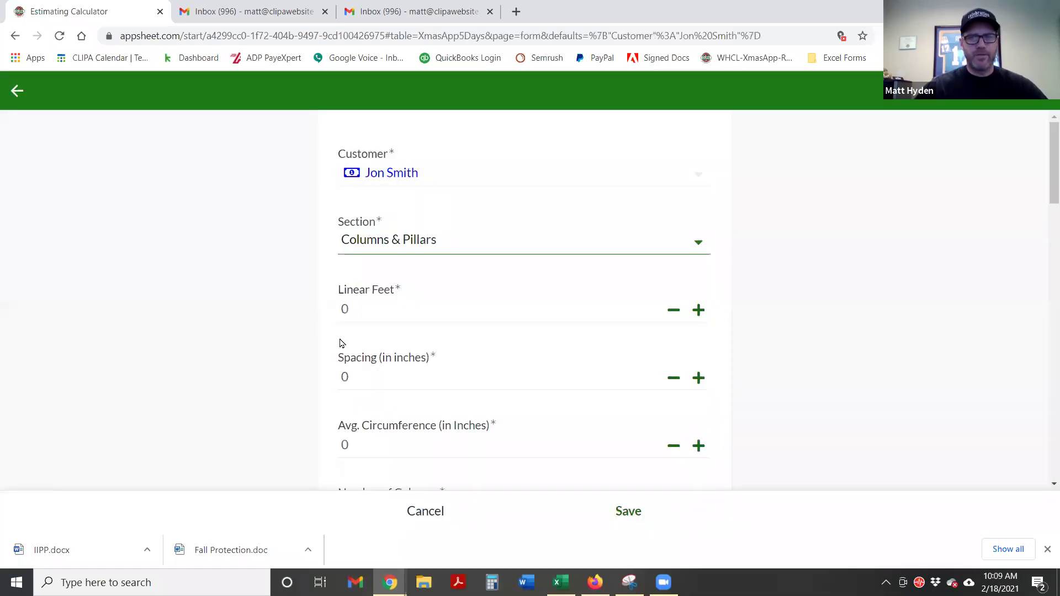
scroll(348, 320, down, 1)
click(369, 241)
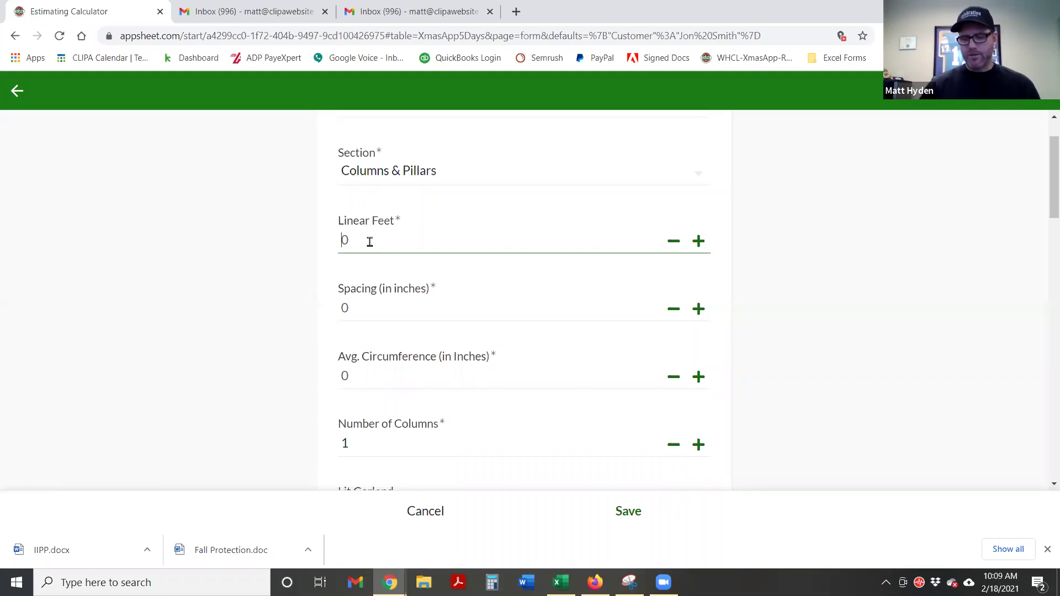
text(15)
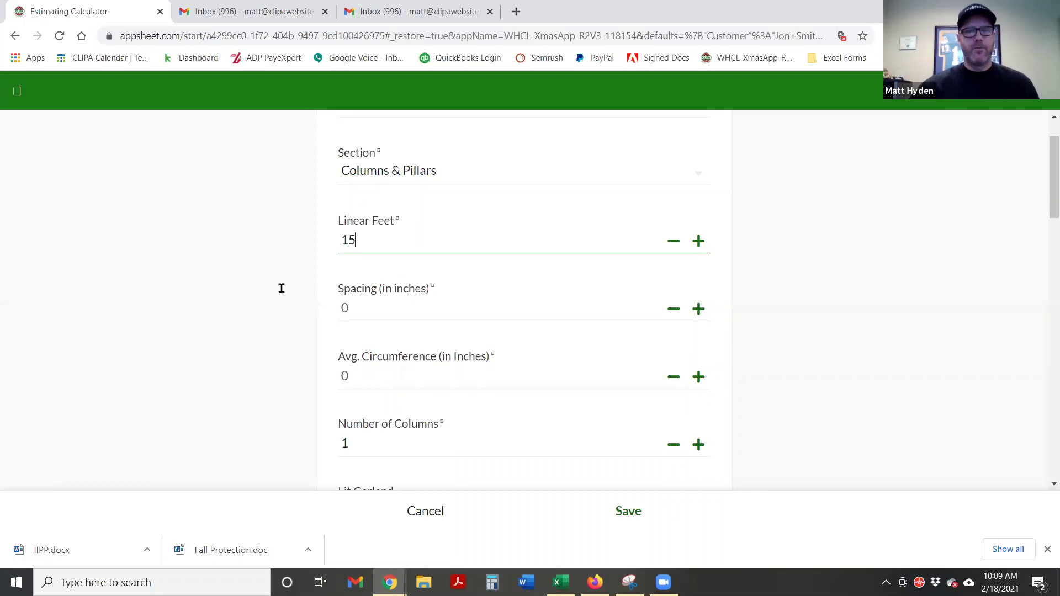
click(361, 311)
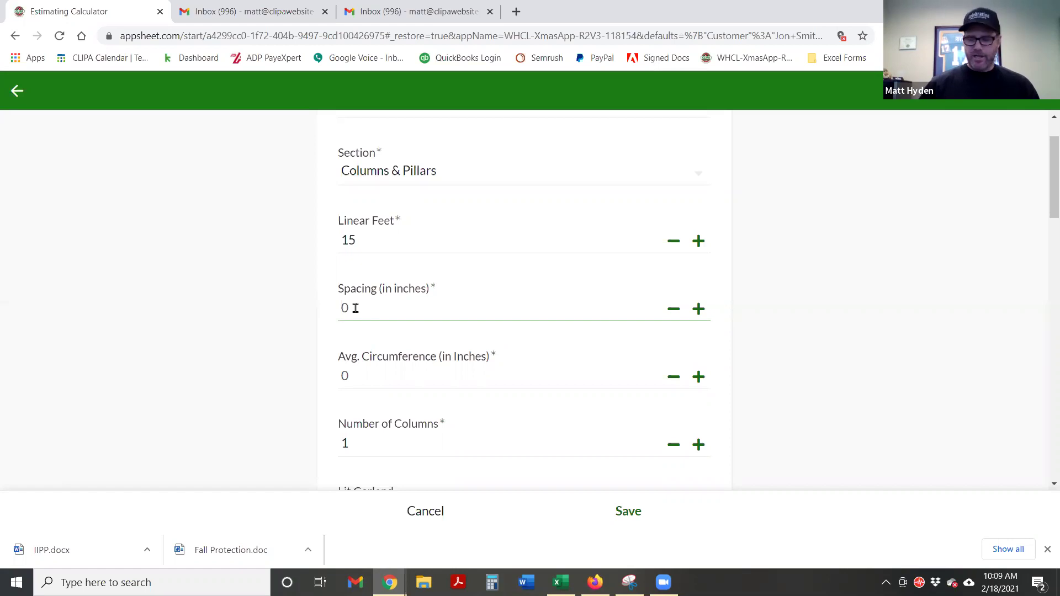
text(12)
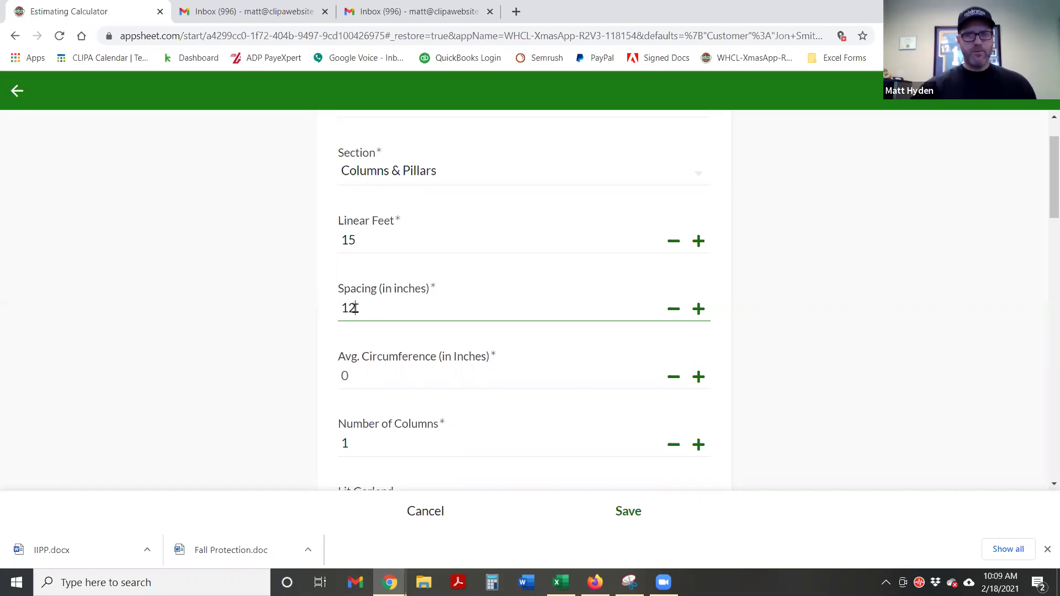
click(231, 344)
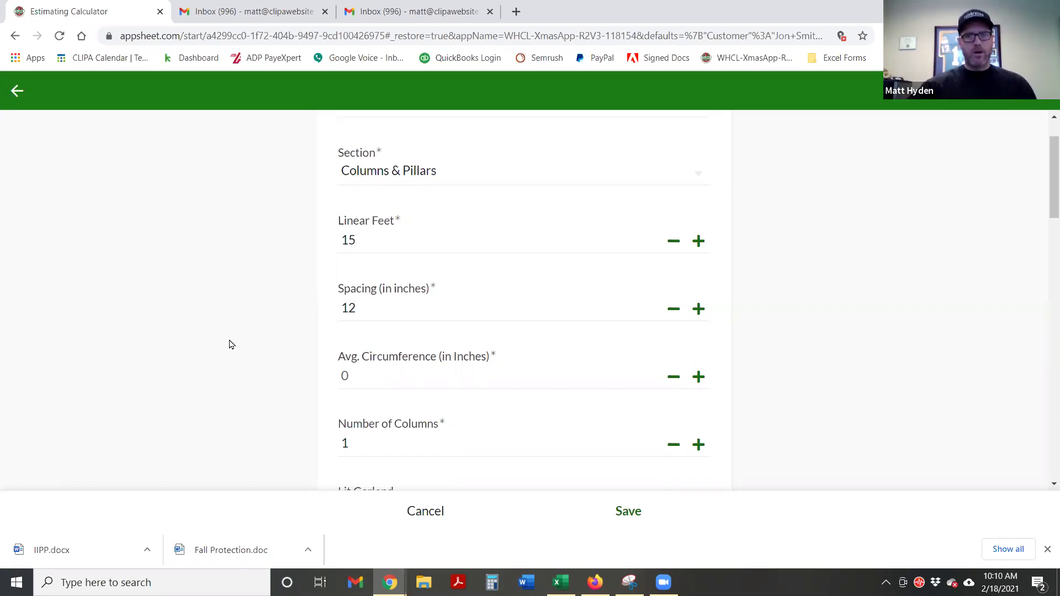
Set average circumference 48, 2 columns, and lit garland to Y
scroll(267, 303, down, 1)
click(358, 299)
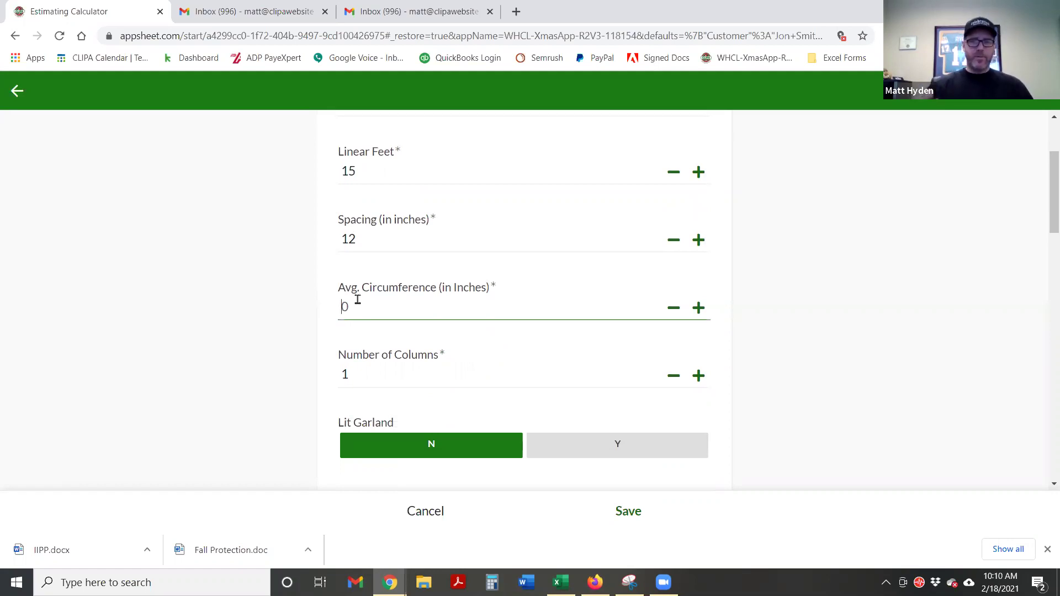
text(48)
click(277, 329)
click(370, 380)
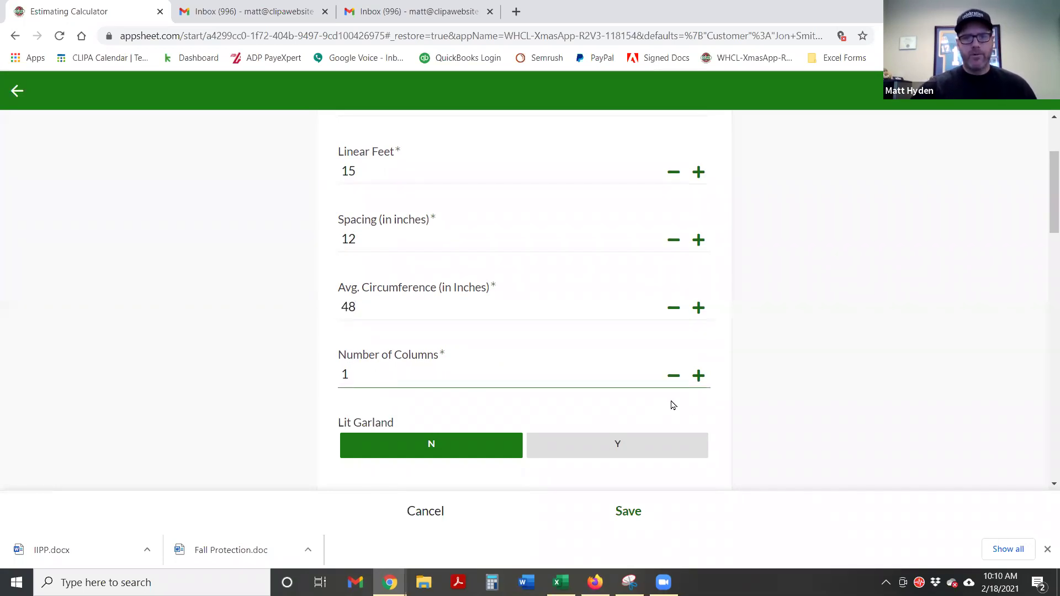
click(707, 383)
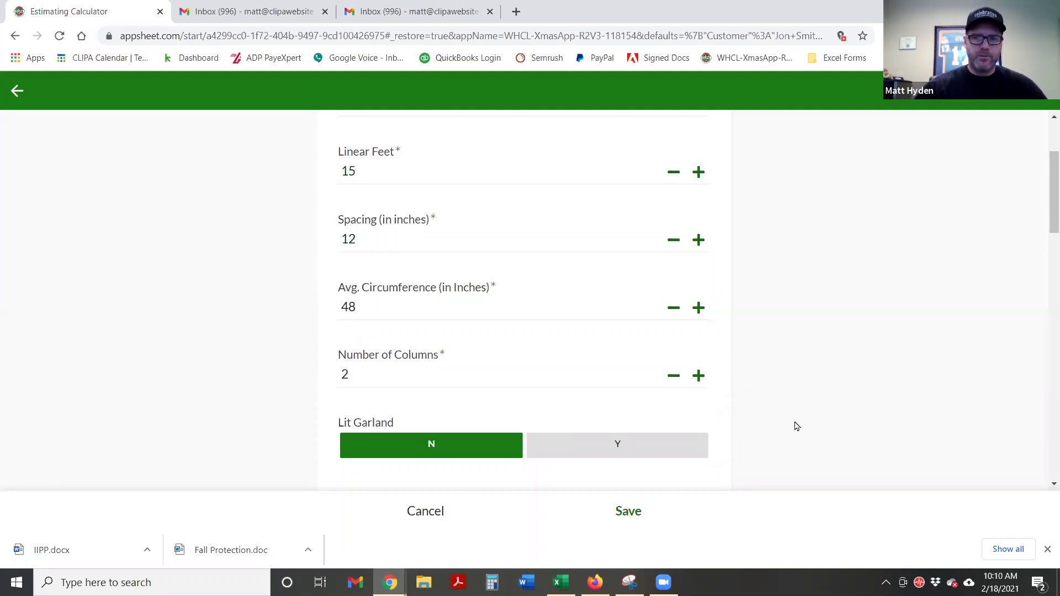
scroll(798, 424, down, 2)
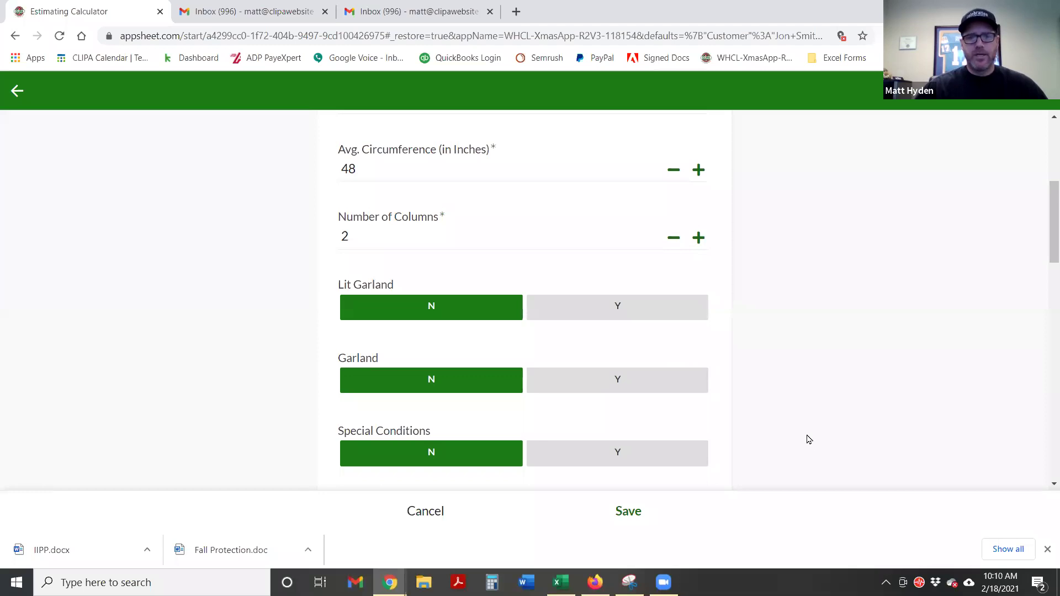
scroll(795, 435, down, 1)
click(609, 248)
Enter the description 'Decorate front pillars with lit garland warm'
scroll(636, 308, down, 3)
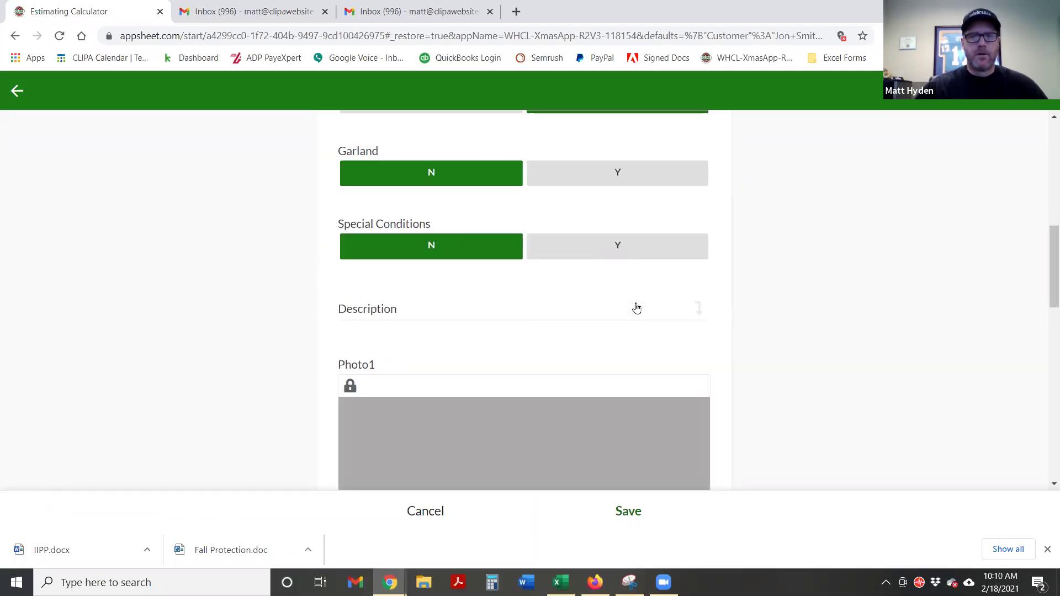
click(494, 238)
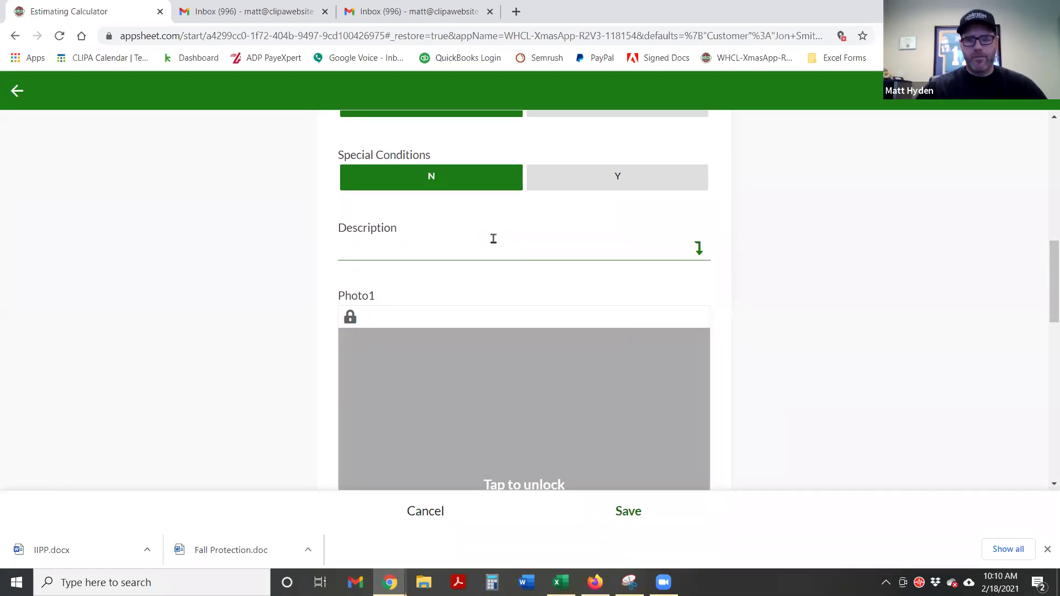
text(Decorate front pillars with lit garland)
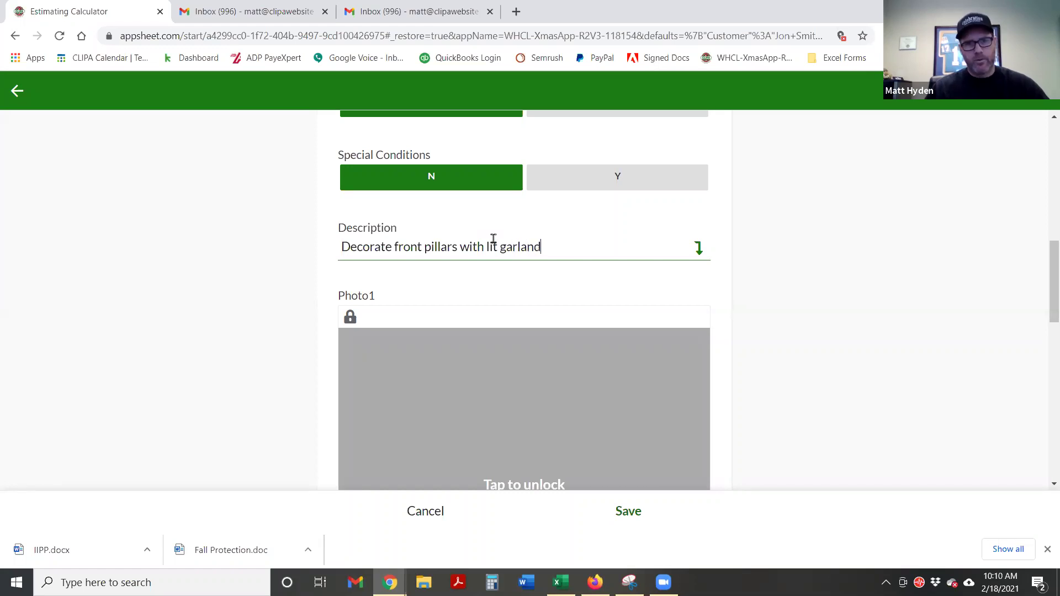
text( warm)
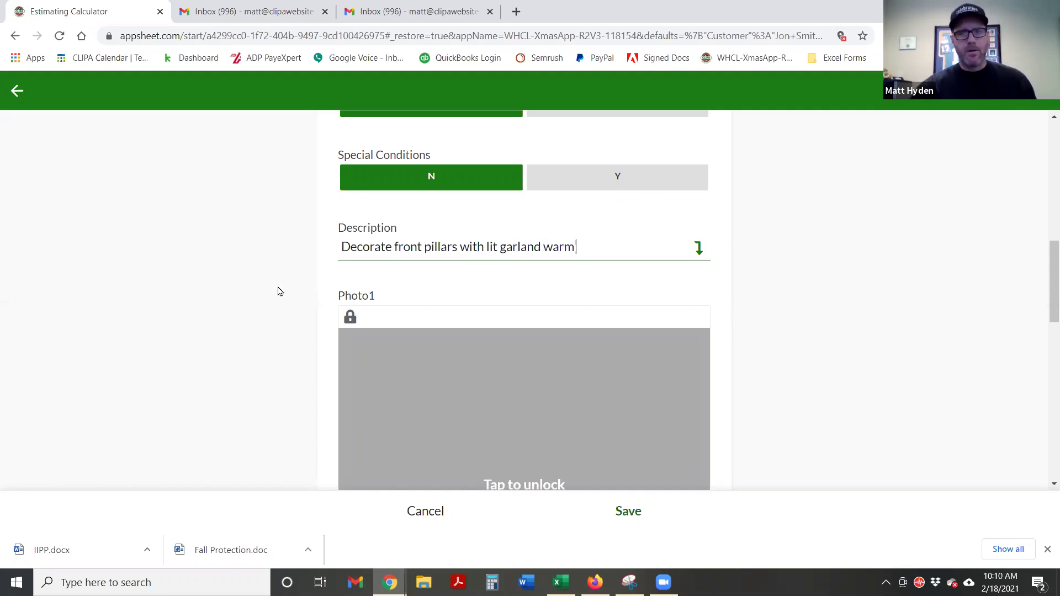
scroll(558, 431, down, 1)
click(540, 401)
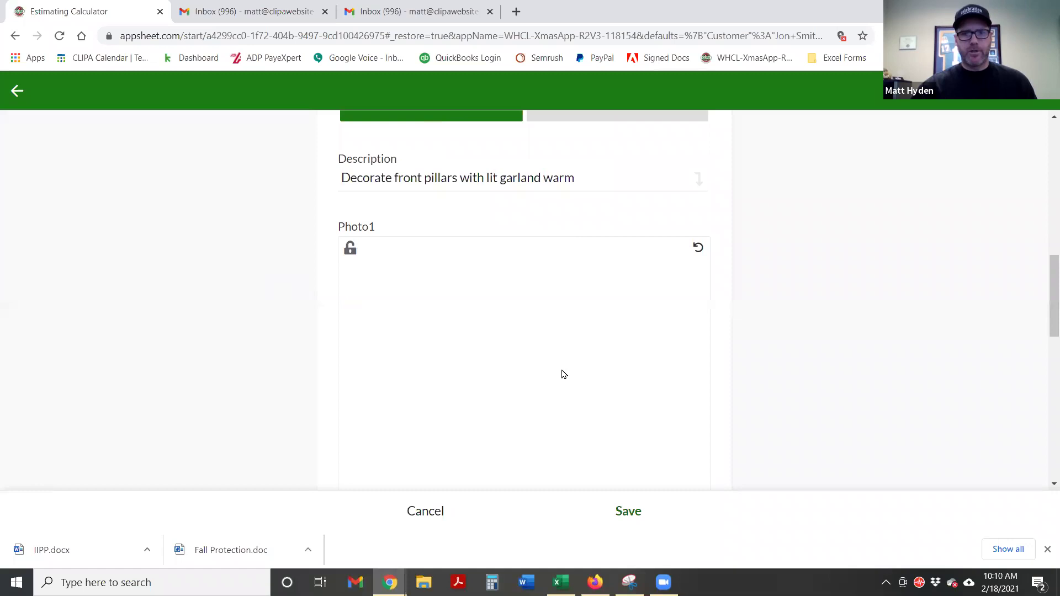
Sketch two yellow pillars wrapped in green garland on Photo1
scroll(522, 321, down, 1)
scroll(490, 250, down, 1)
click(415, 421)
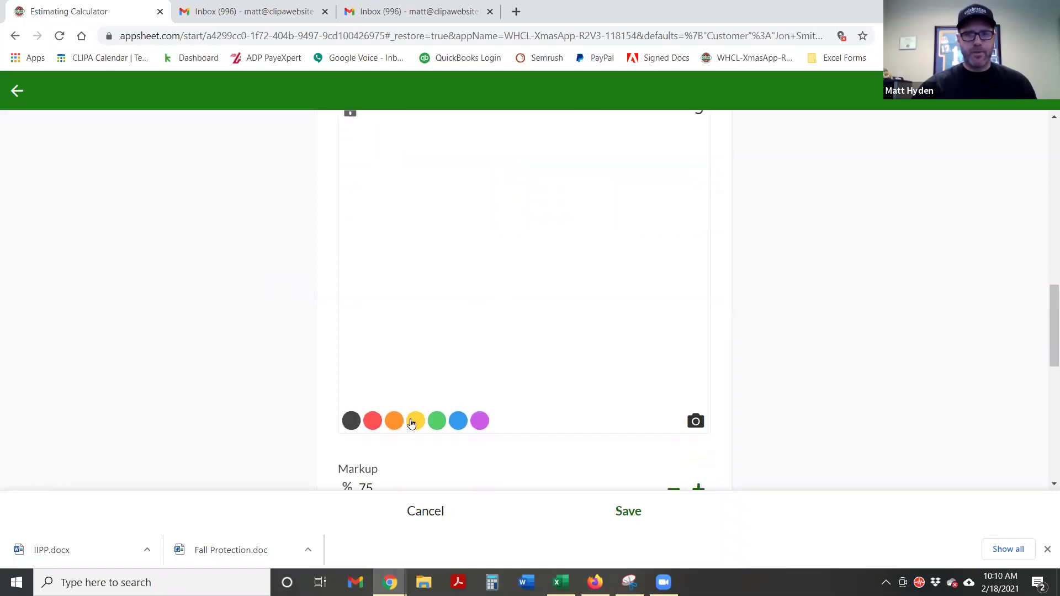
drag(412, 182, 409, 273)
drag(438, 188, 437, 302)
drag(608, 191, 596, 281)
drag(651, 191, 630, 274)
click(437, 420)
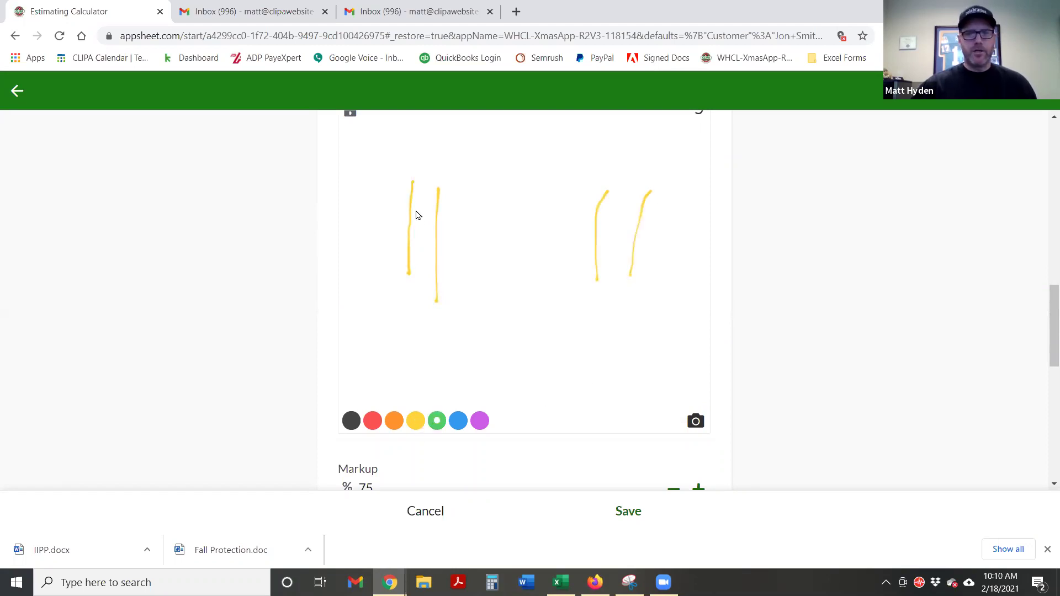
mouse_move(411, 197)
mouse_down()
mouse_move(460, 267)
mouse_move(426, 276)
mouse_up()
mouse_move(600, 217)
mouse_down()
mouse_move(636, 202)
mouse_move(581, 246)
mouse_move(592, 269)
mouse_up()
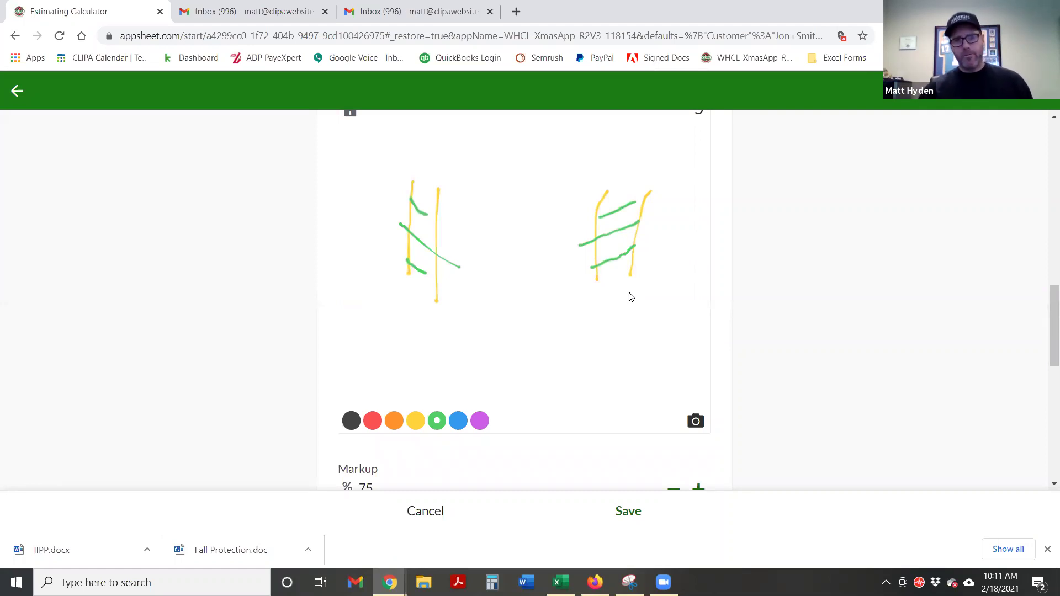
Change the markup from 75 to 125%, raising Labor Charge to $119.88
scroll(612, 306, down, 2)
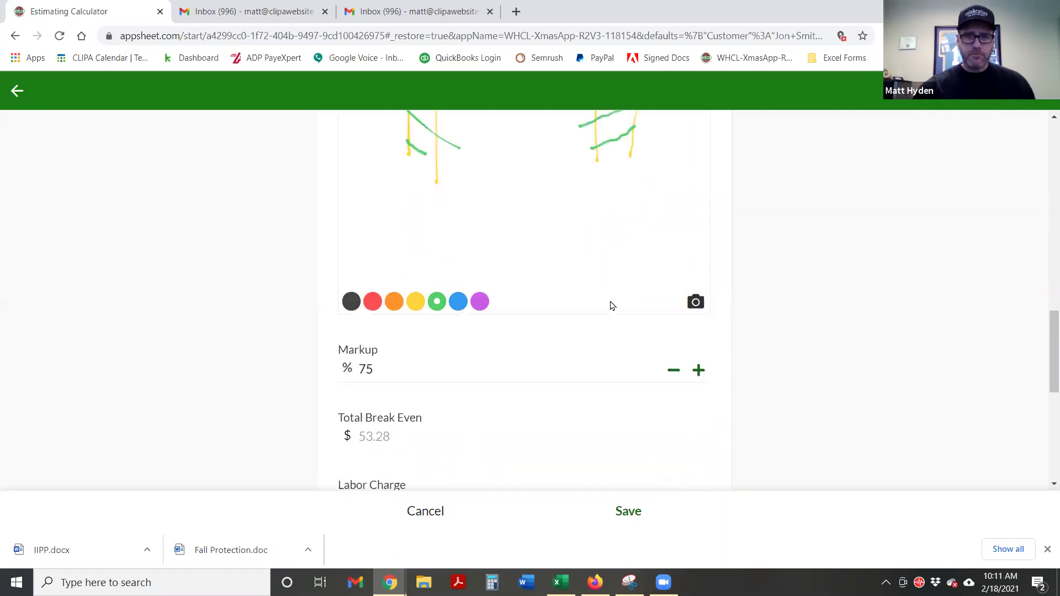
scroll(611, 305, down, 2)
click(379, 284)
double_click(379, 283)
text(125)
click(231, 256)
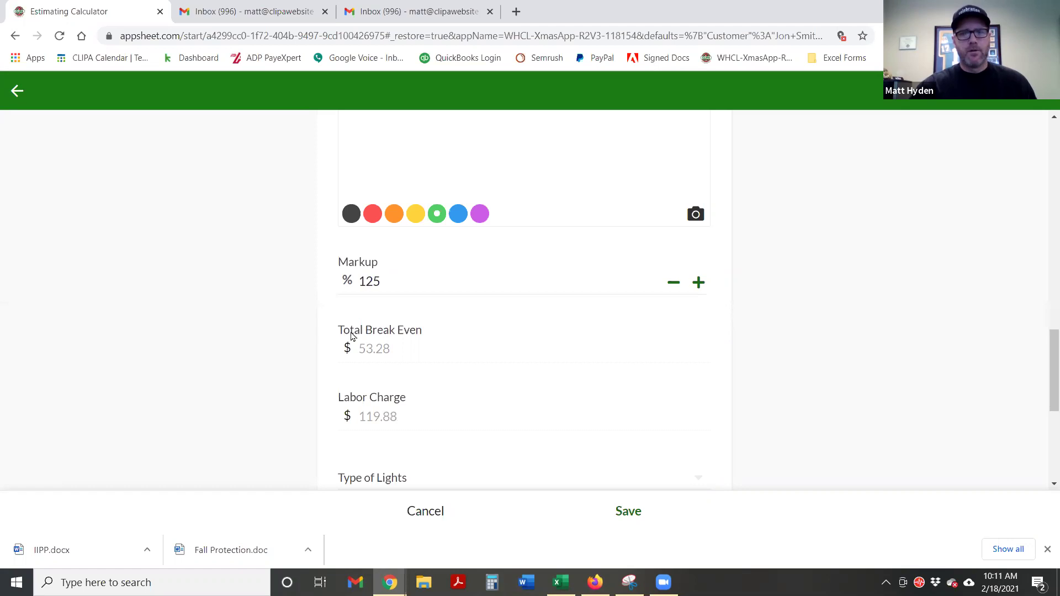
scroll(352, 337, down, 1)
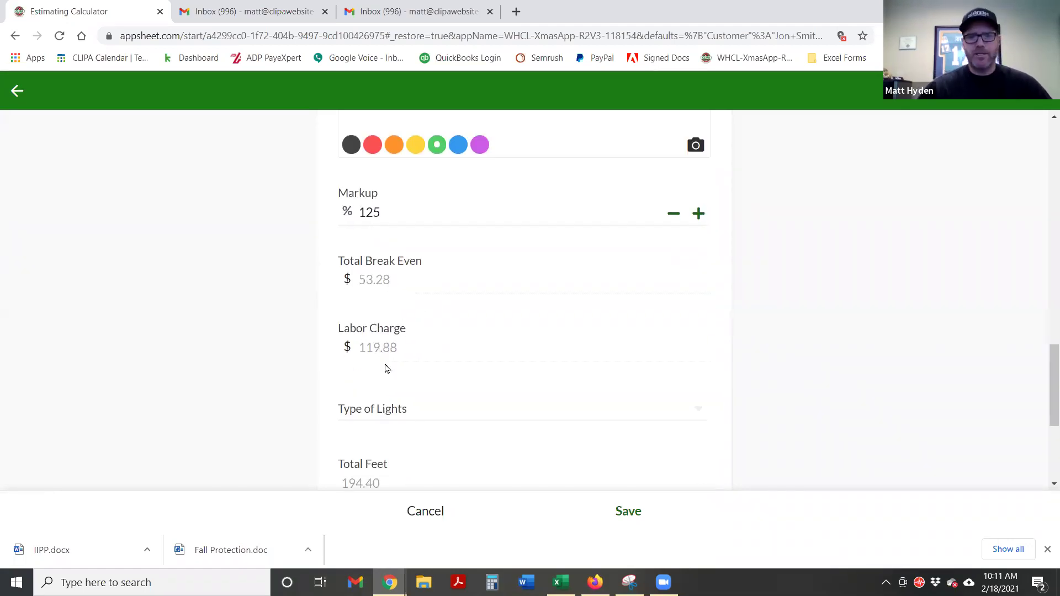
scroll(411, 349, down, 1)
Pick 9x14 Lit Garland lights for the Columns & Pillars line and save it at $671.88 total
click(407, 339)
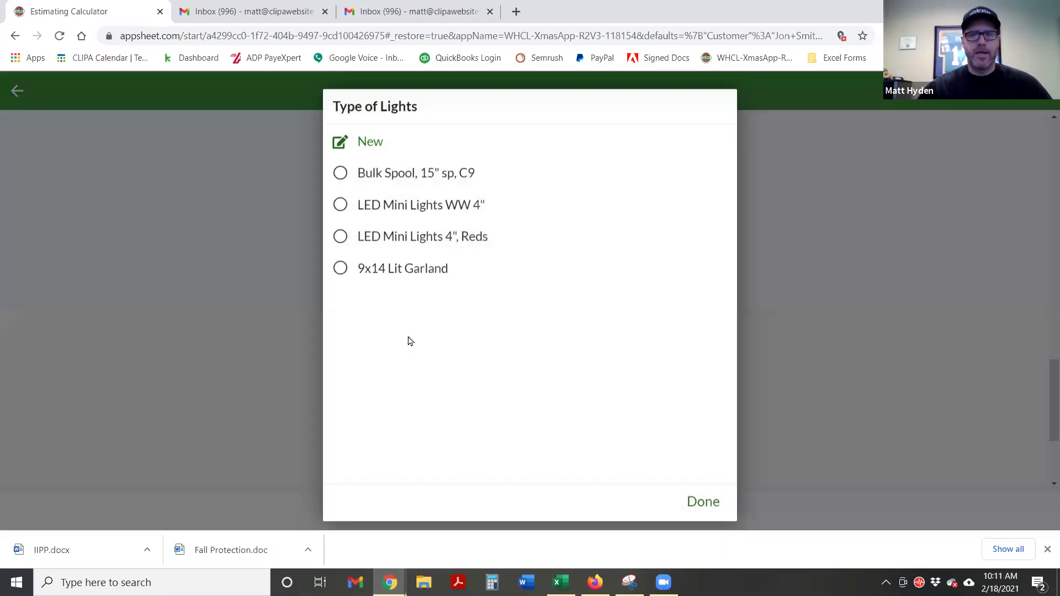
click(340, 268)
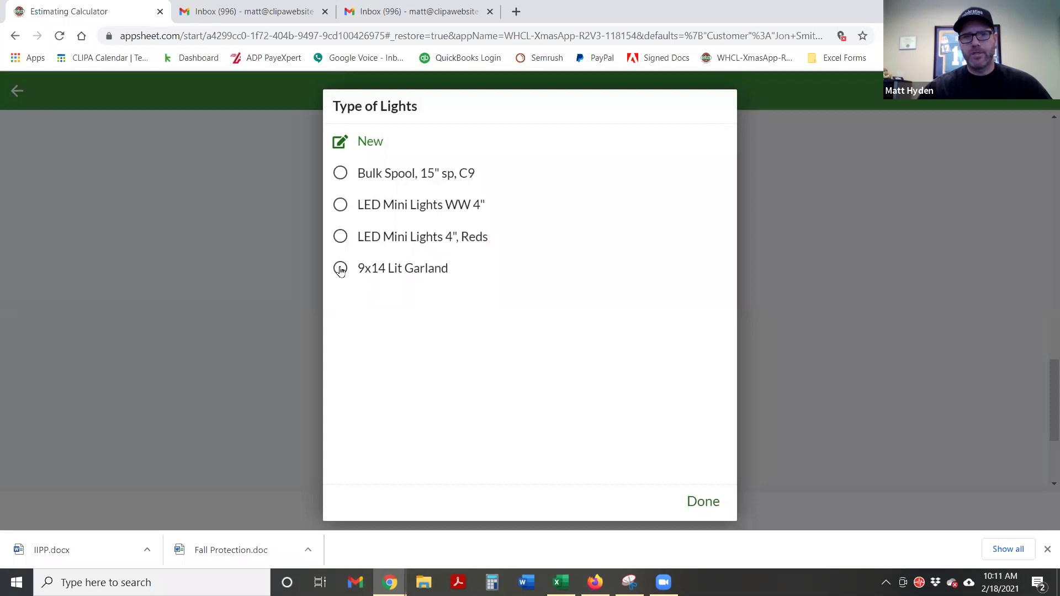
scroll(282, 334, down, 2)
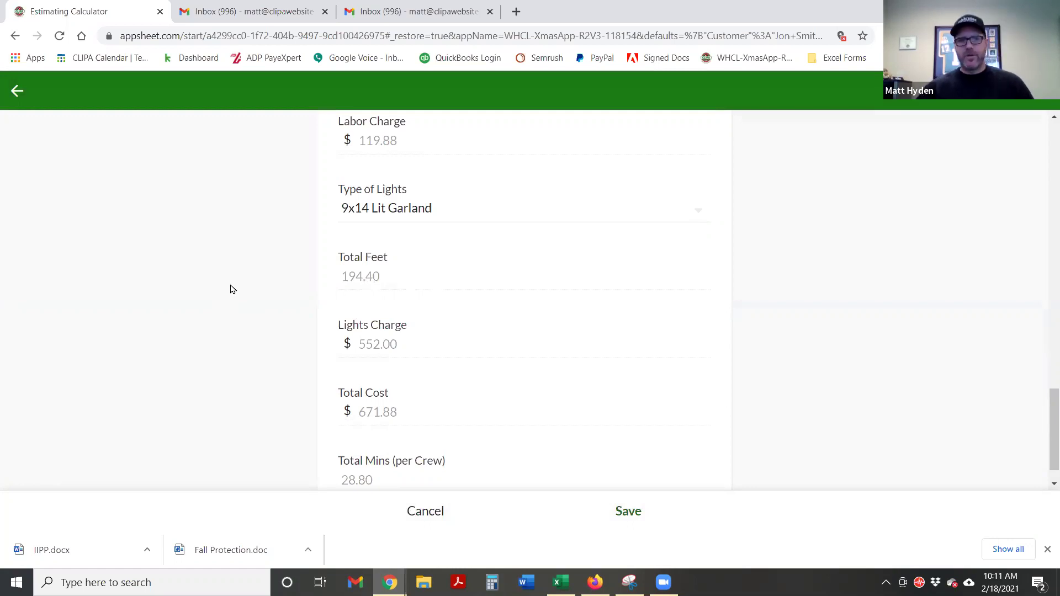
scroll(230, 289, down, 1)
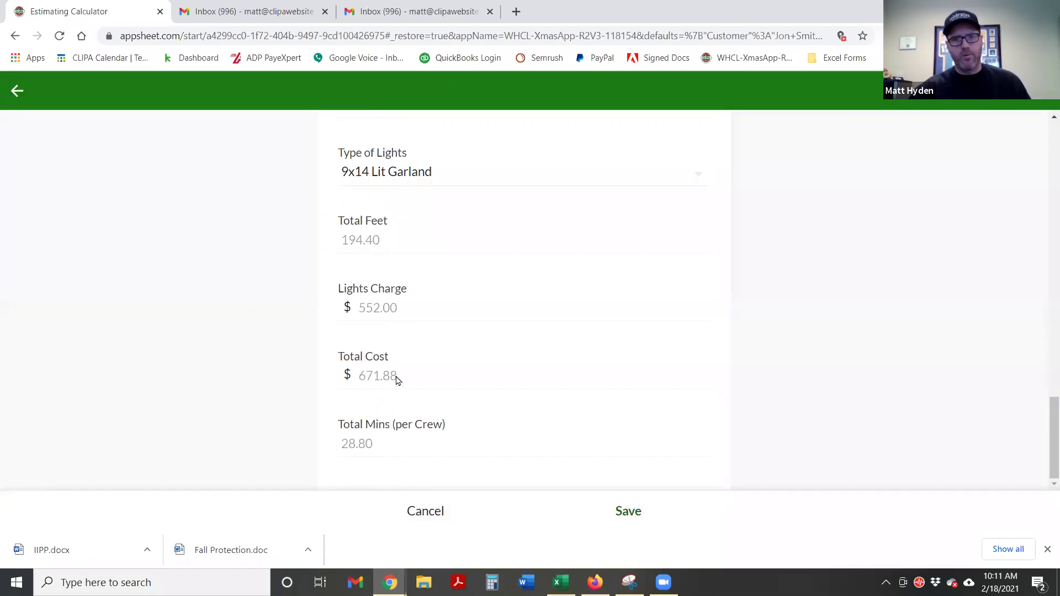
scroll(268, 379, up, 2)
scroll(639, 442, down, 2)
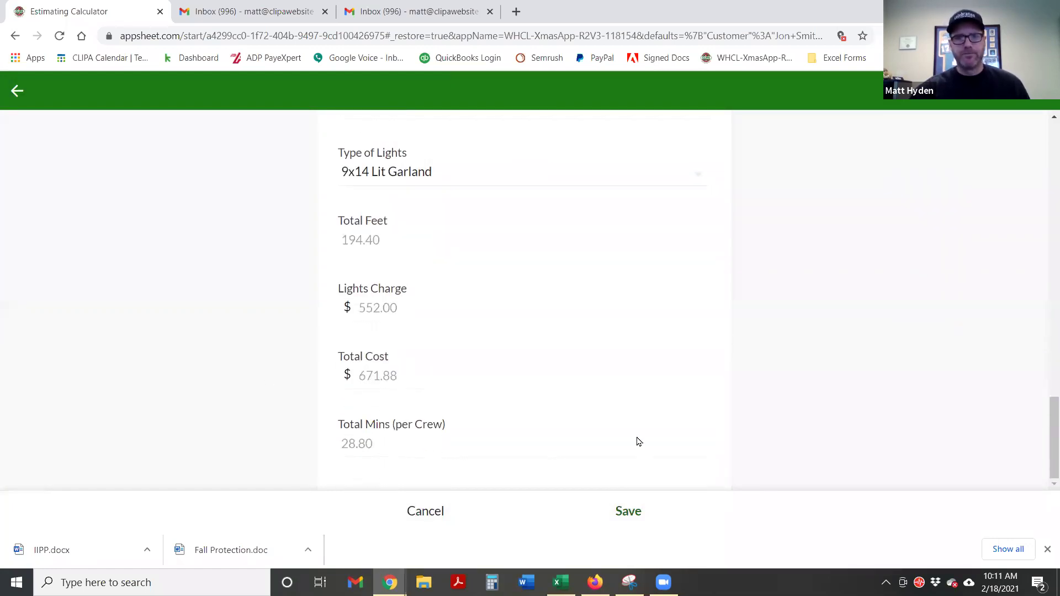
click(624, 513)
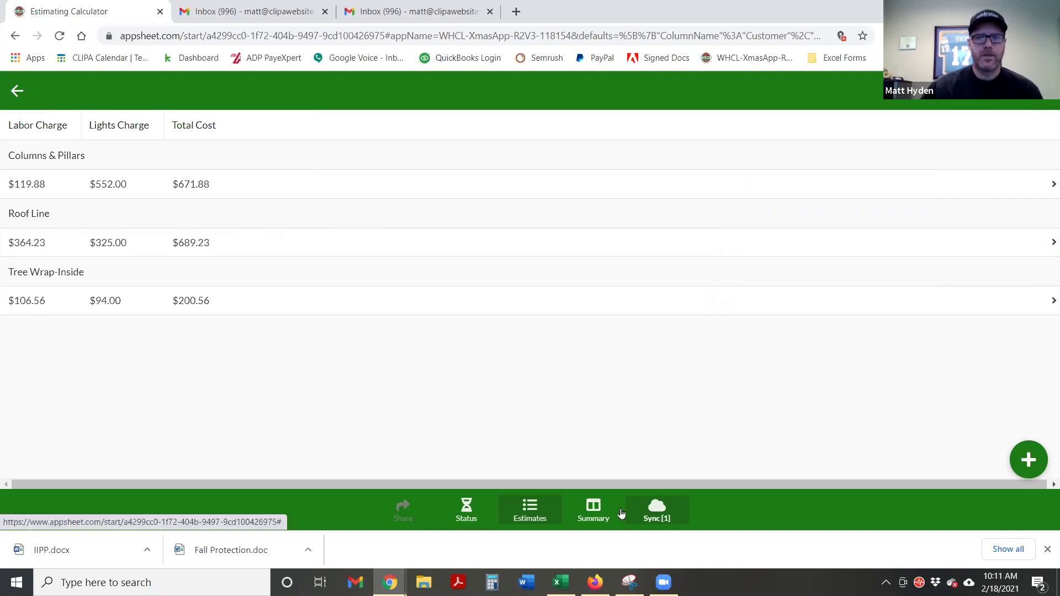
Check the estimates summary ($1,561.67) and start a new estimate line for the same customer
click(599, 513)
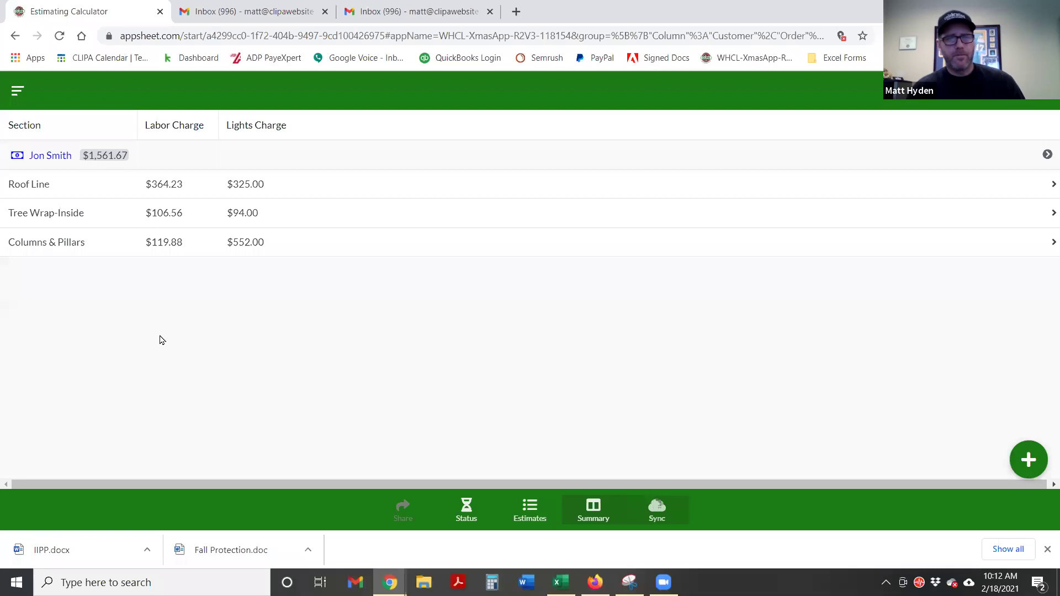
click(528, 519)
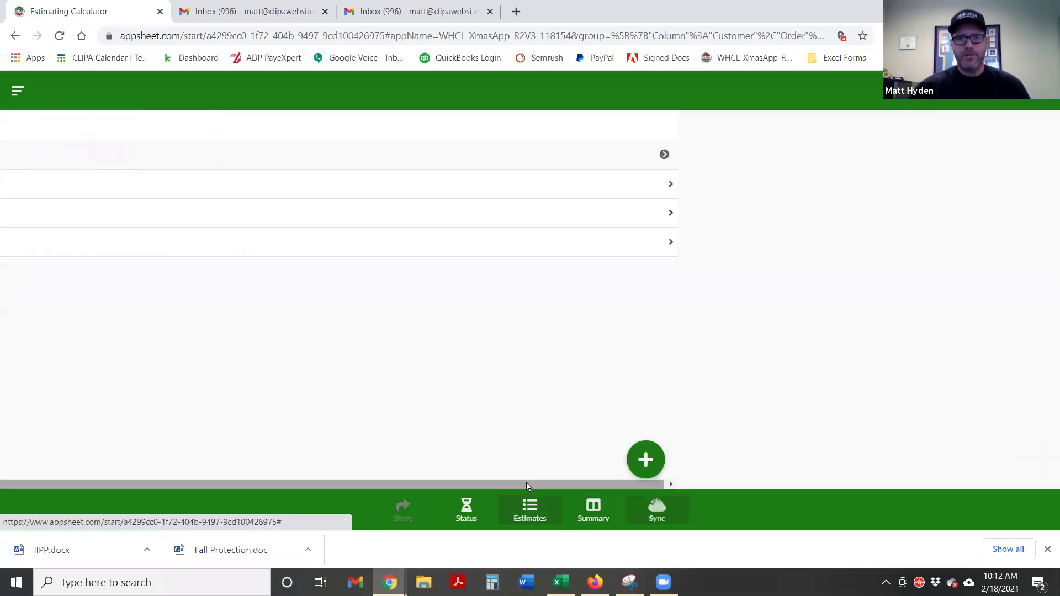
click(57, 155)
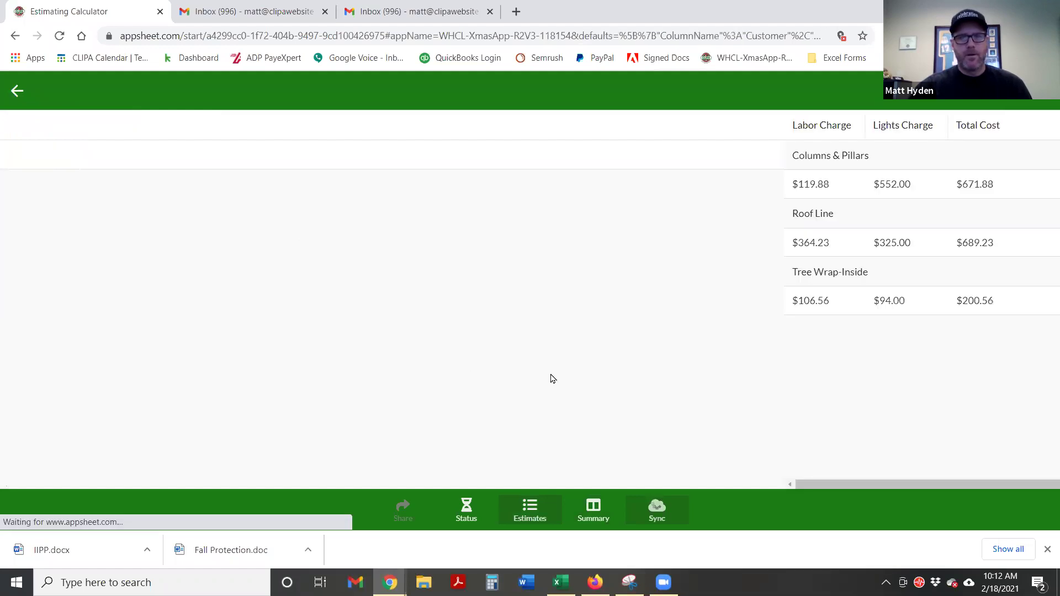
click(1020, 466)
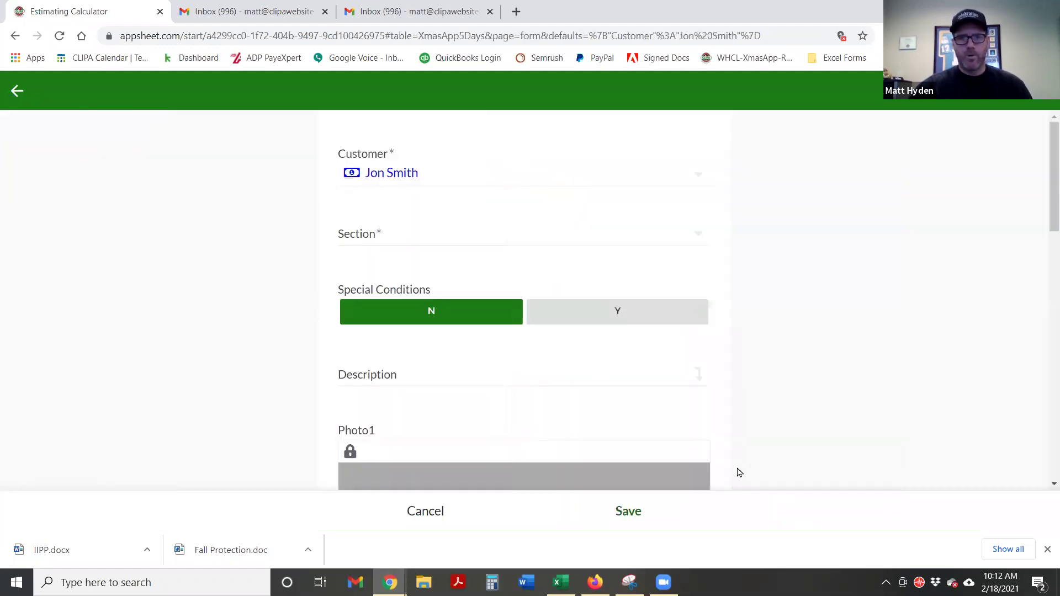
Set the new estimate's section to Extra Equipment
click(380, 236)
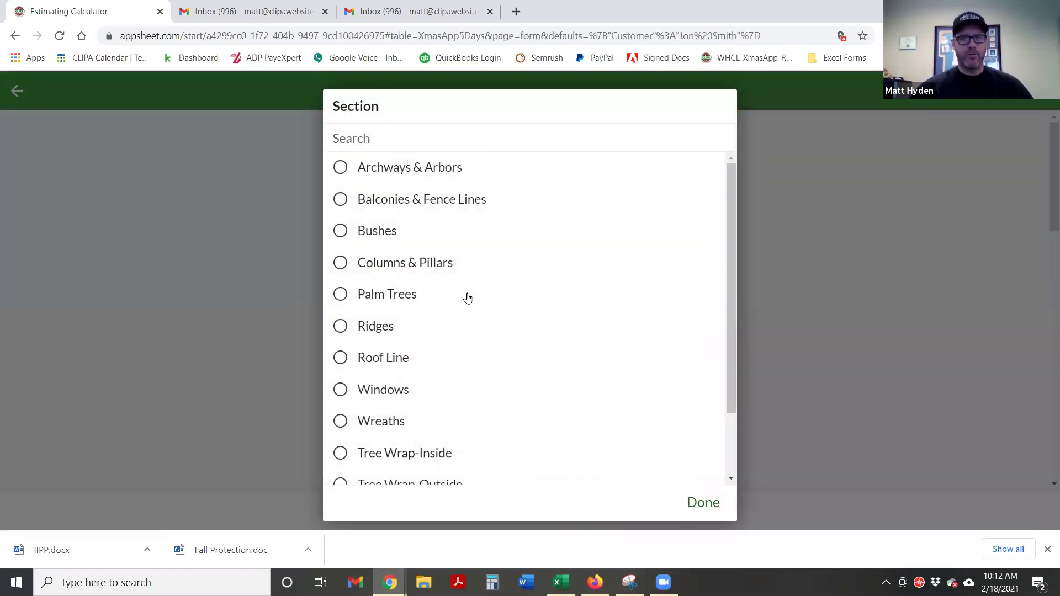
scroll(473, 298, down, 2)
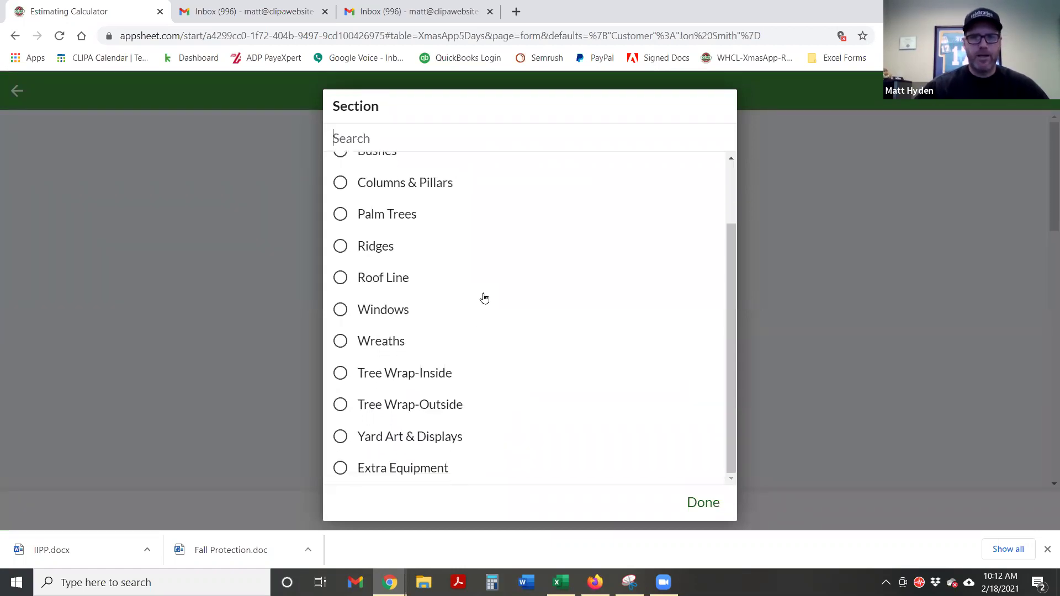
scroll(481, 299, up, 2)
scroll(483, 300, down, 2)
click(386, 467)
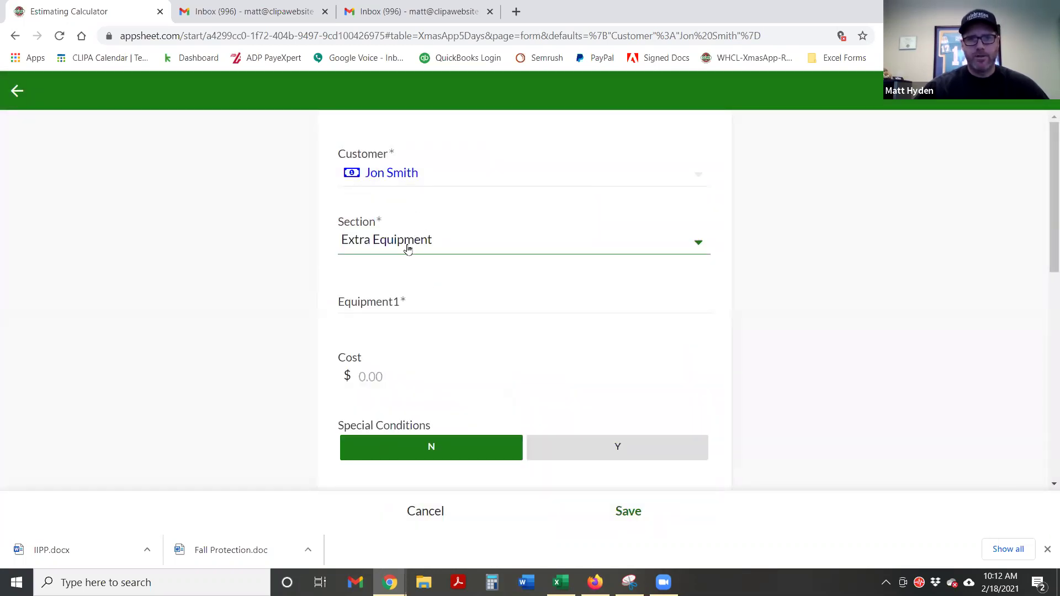
Enter Lift as the equipment item with a quantity of 1
click(380, 306)
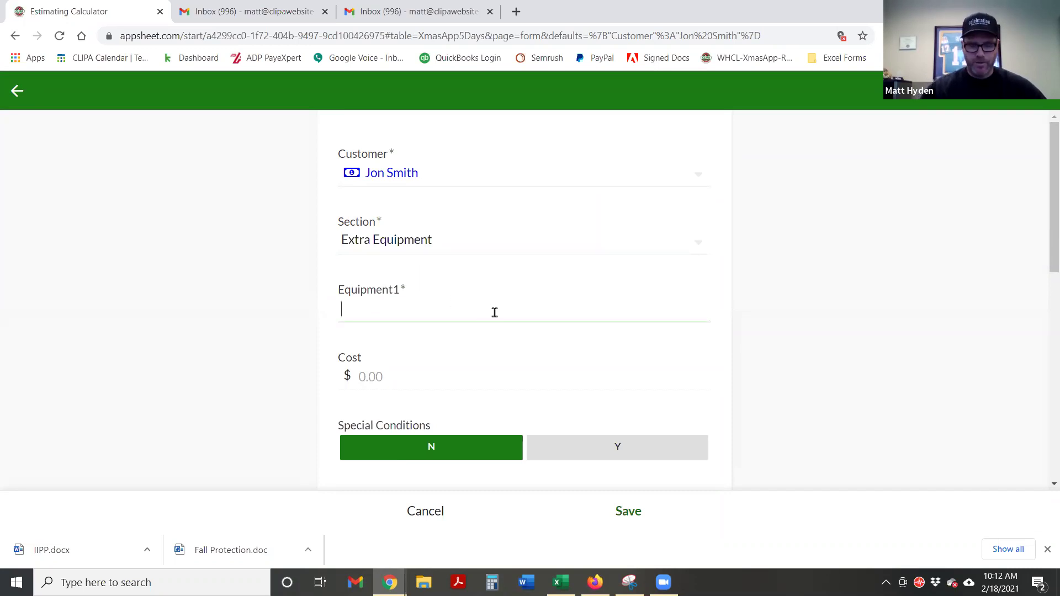
text(Light)
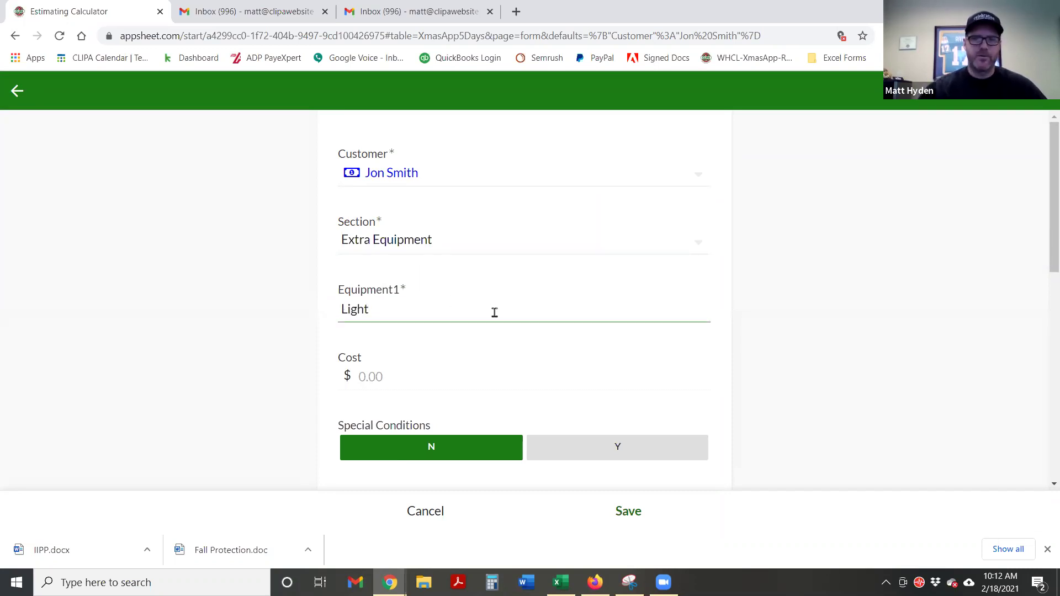
scroll(286, 407, down, 1)
click(380, 305)
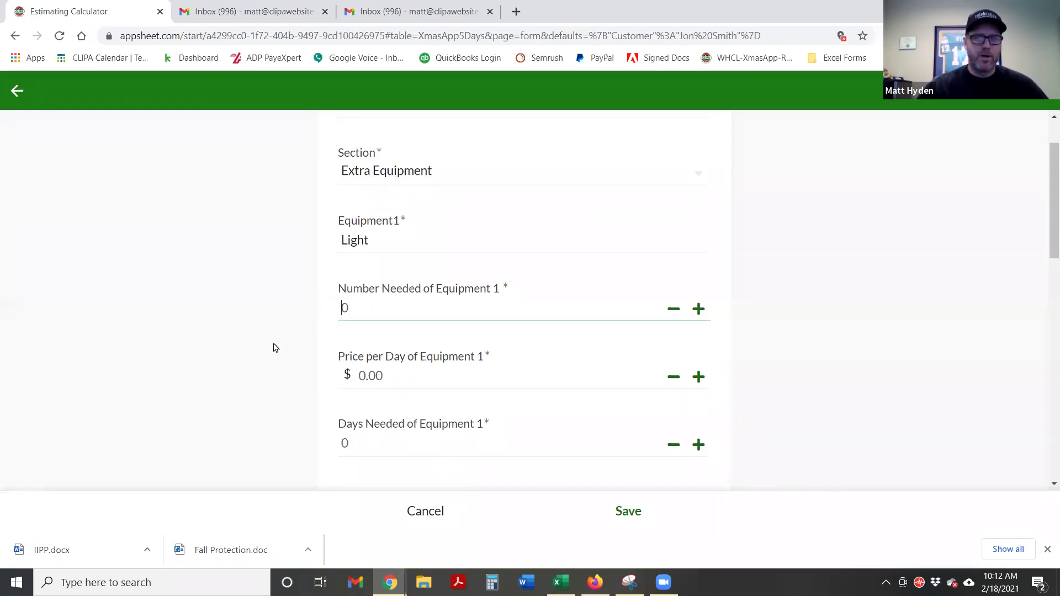
double_click(374, 244)
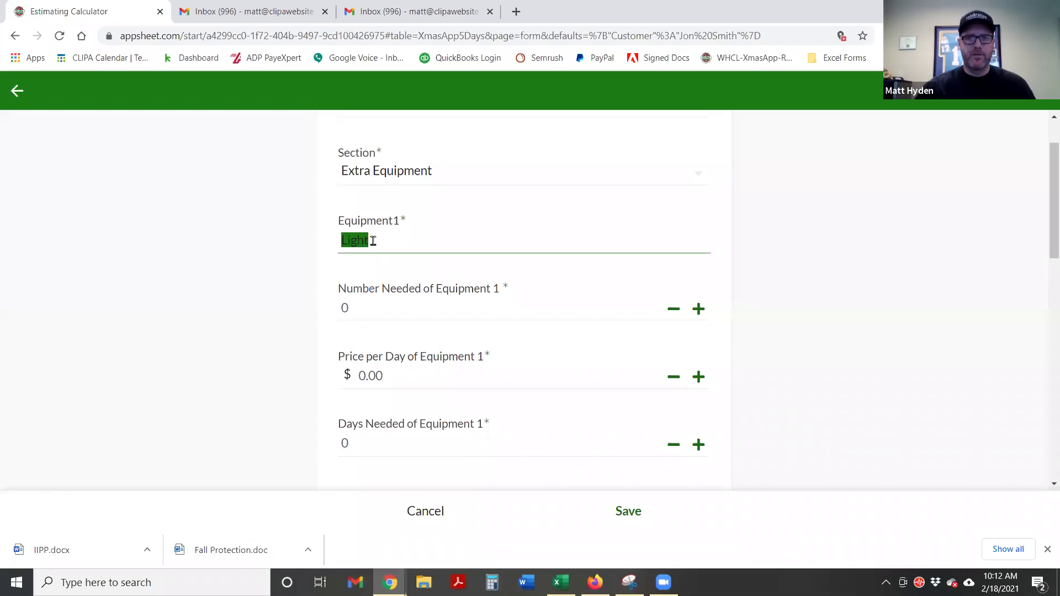
text(Lift)
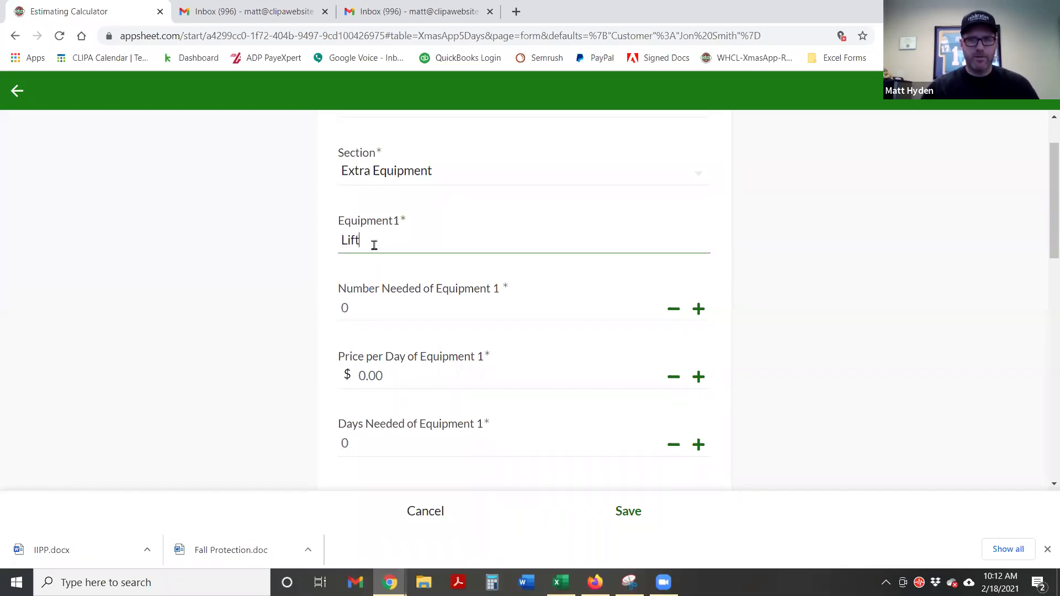
click(242, 293)
click(374, 308)
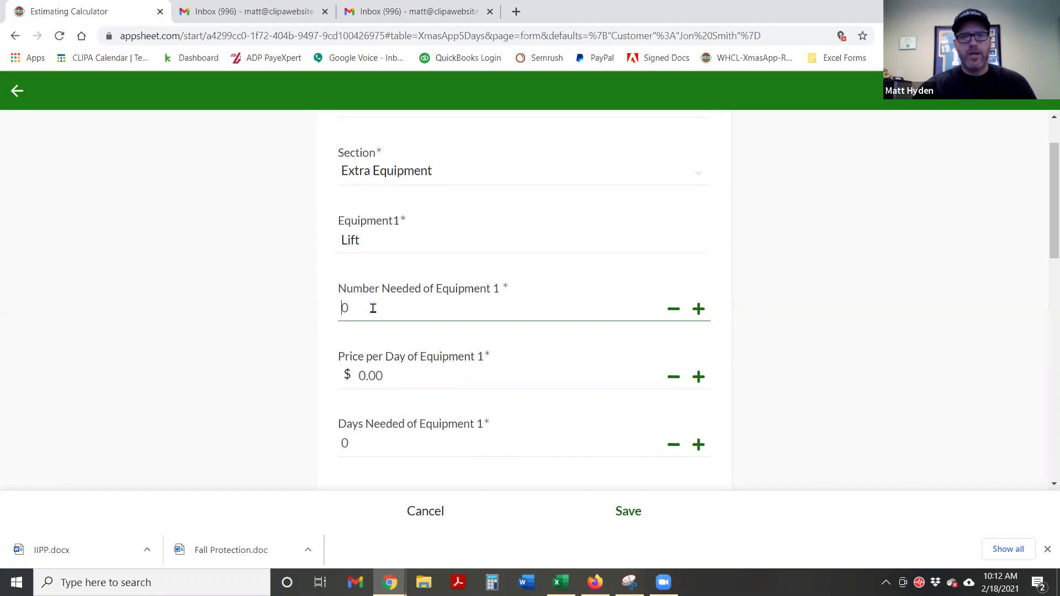
text(1)
key(Tab)
click(374, 239)
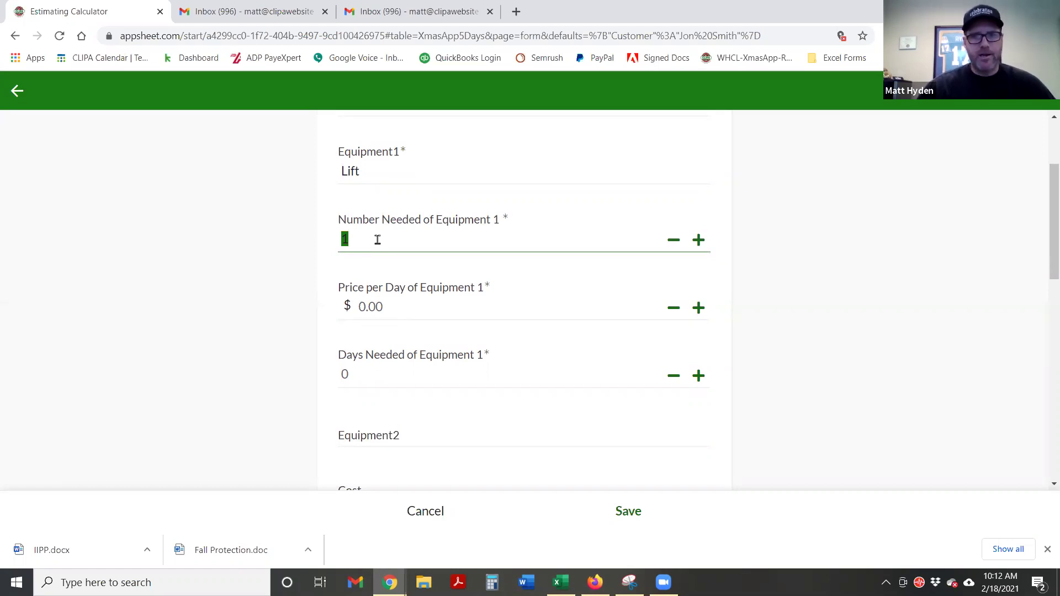
click(349, 241)
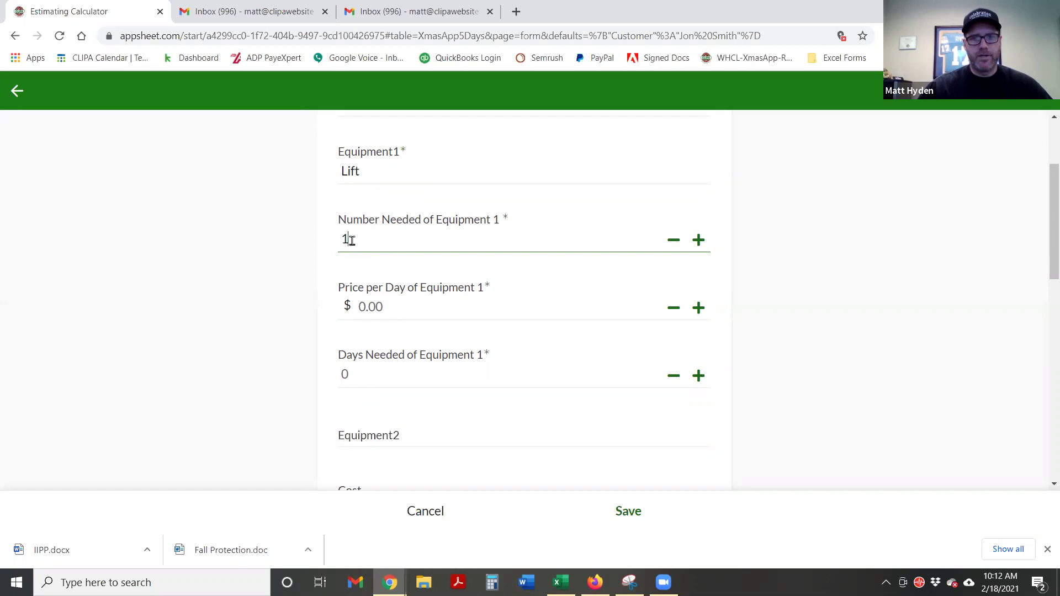
Set the price to 425 per day for 1 day
click(387, 305)
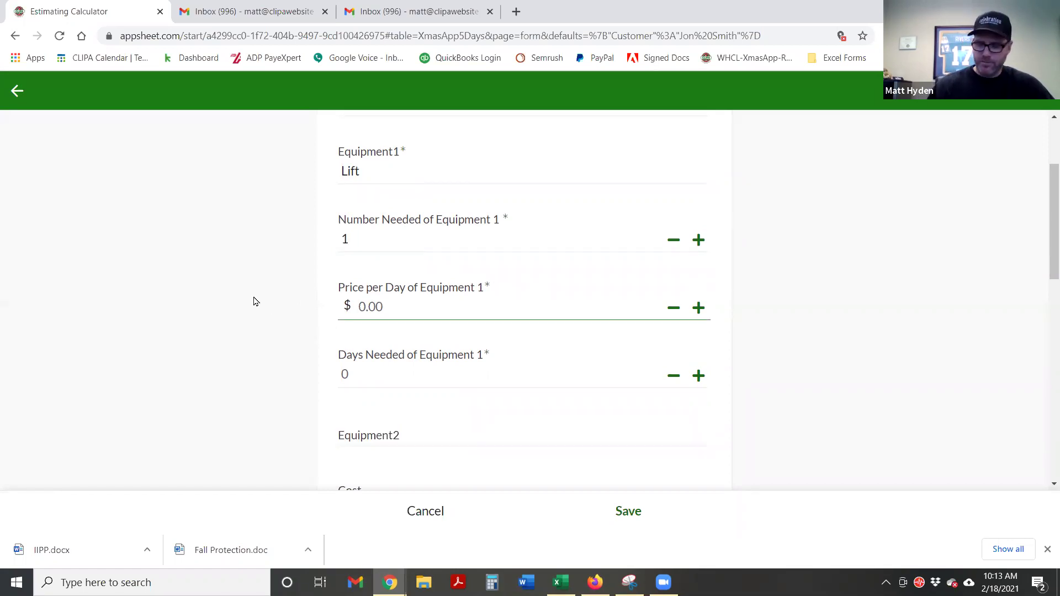
text(425)
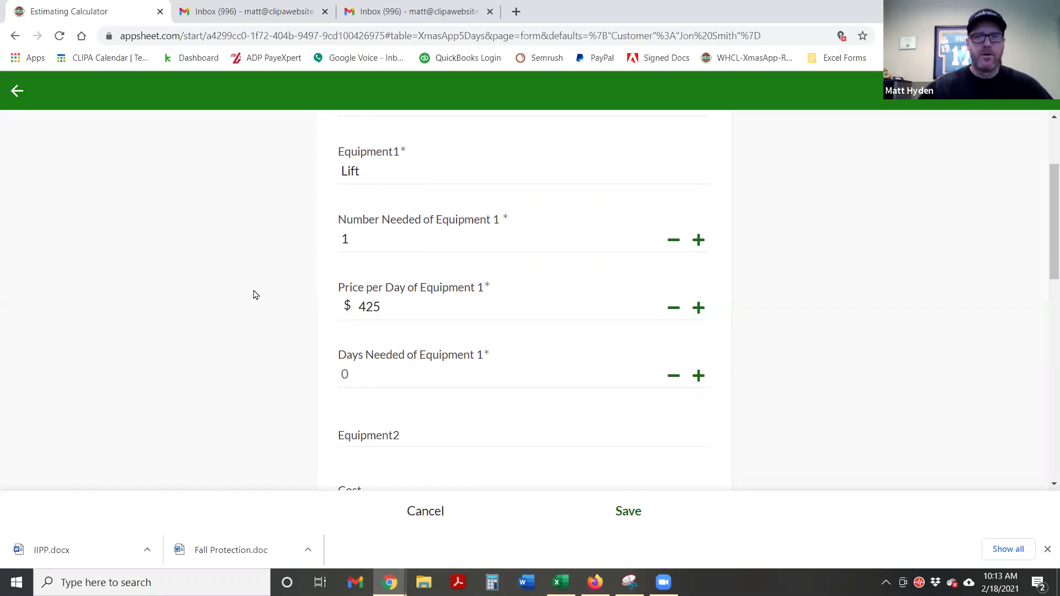
click(381, 241)
click(369, 375)
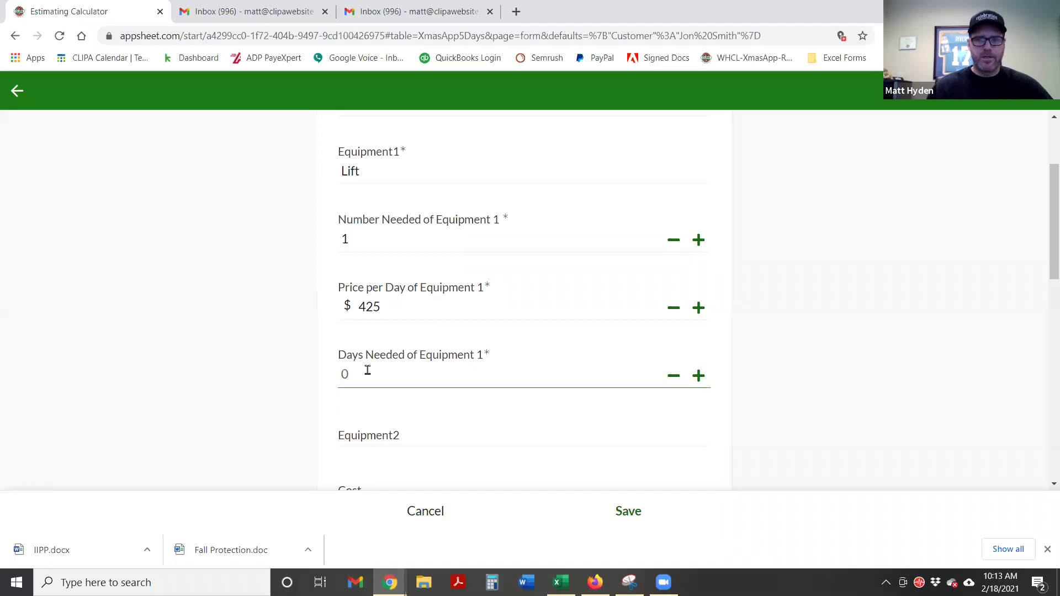
text(1)
click(200, 411)
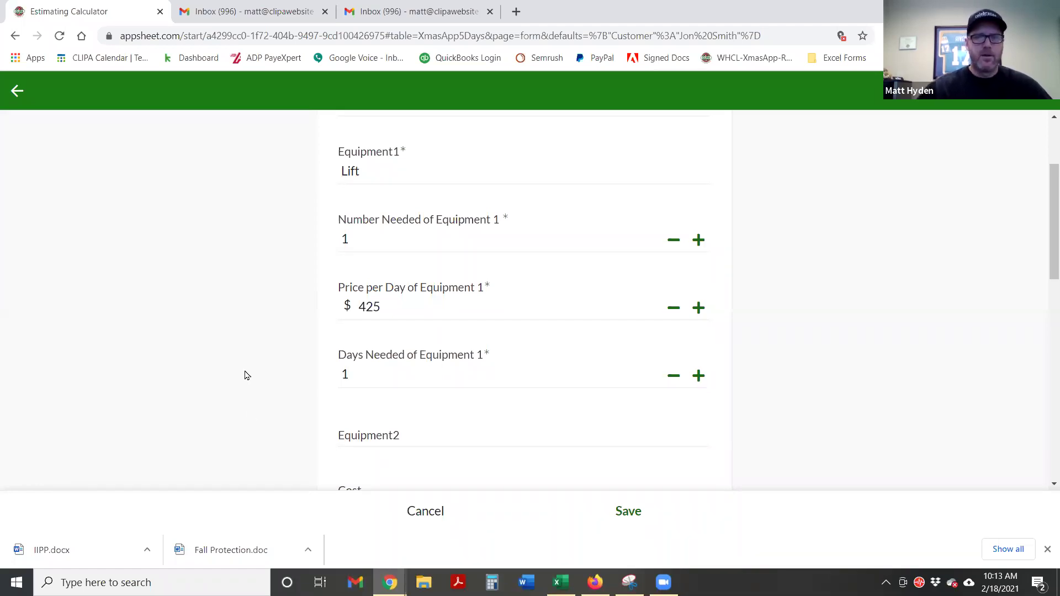
Save the Lift line and review the customer summary now totaling $1,986.67
scroll(273, 320, down, 4)
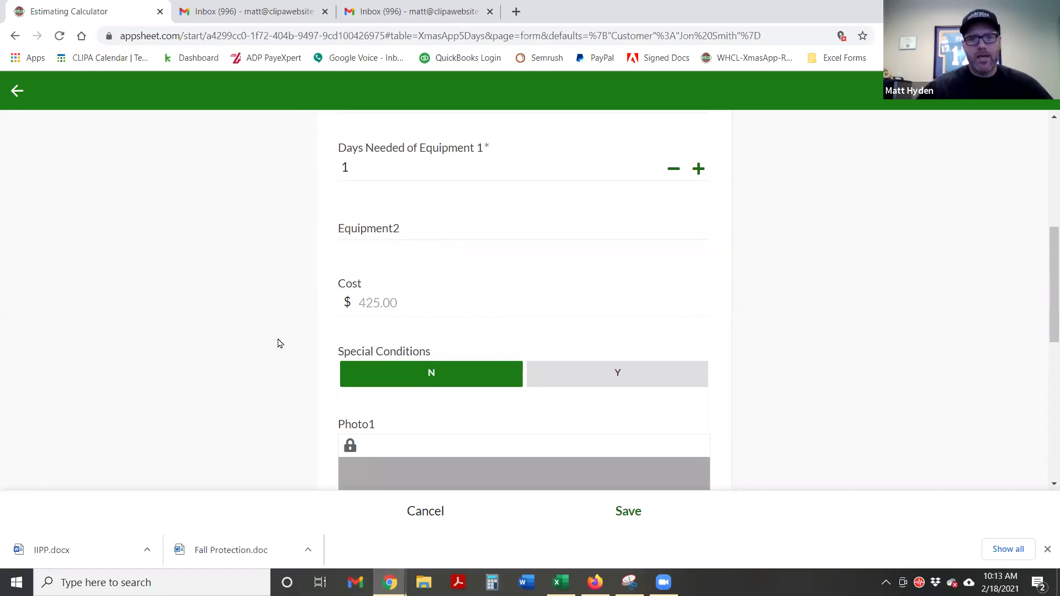
scroll(511, 343, down, 6)
scroll(818, 382, down, 2)
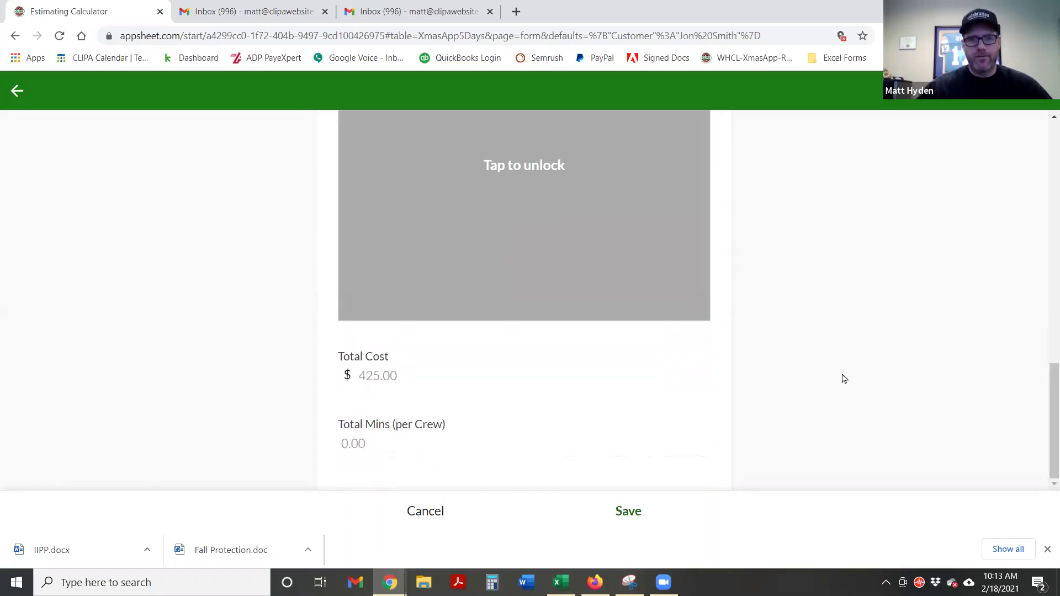
click(628, 512)
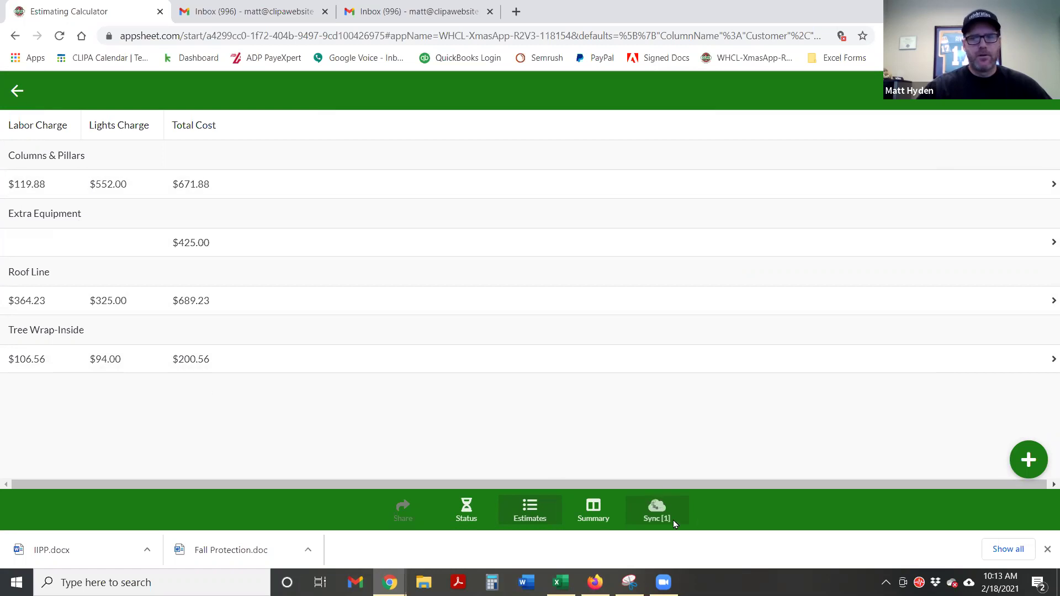
click(592, 507)
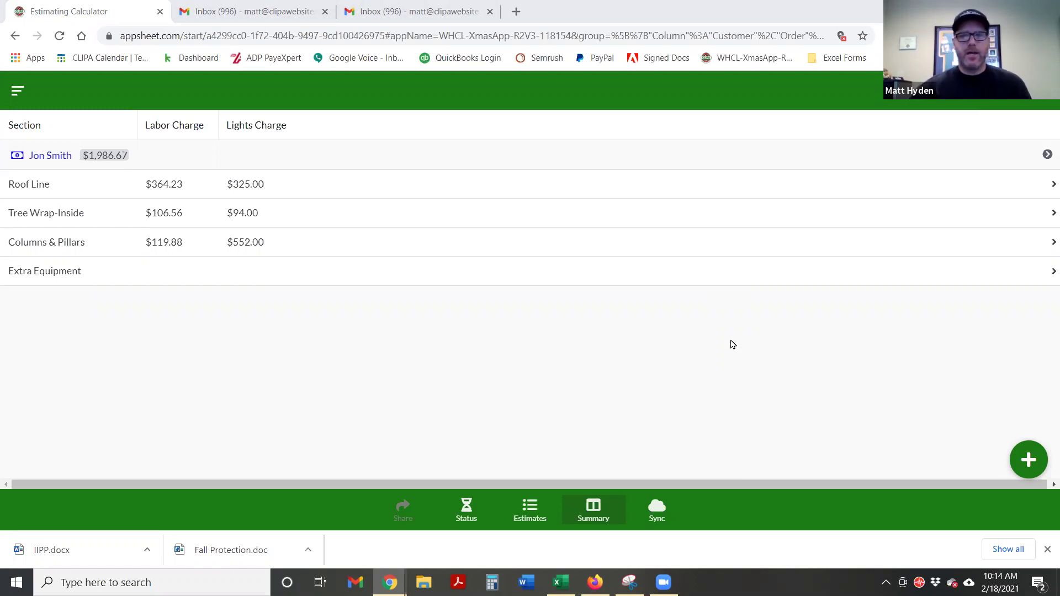
click(207, 9)
Open the sold customer's record and compare it with the emailed Lights Estimate PDF
scroll(541, 320, up, 3)
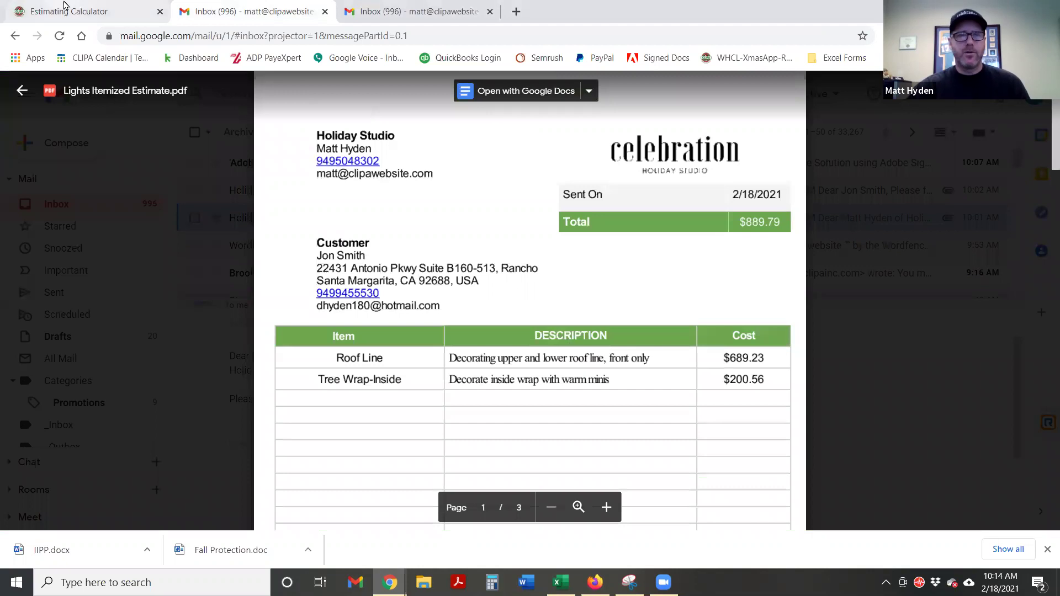
click(89, 8)
click(468, 512)
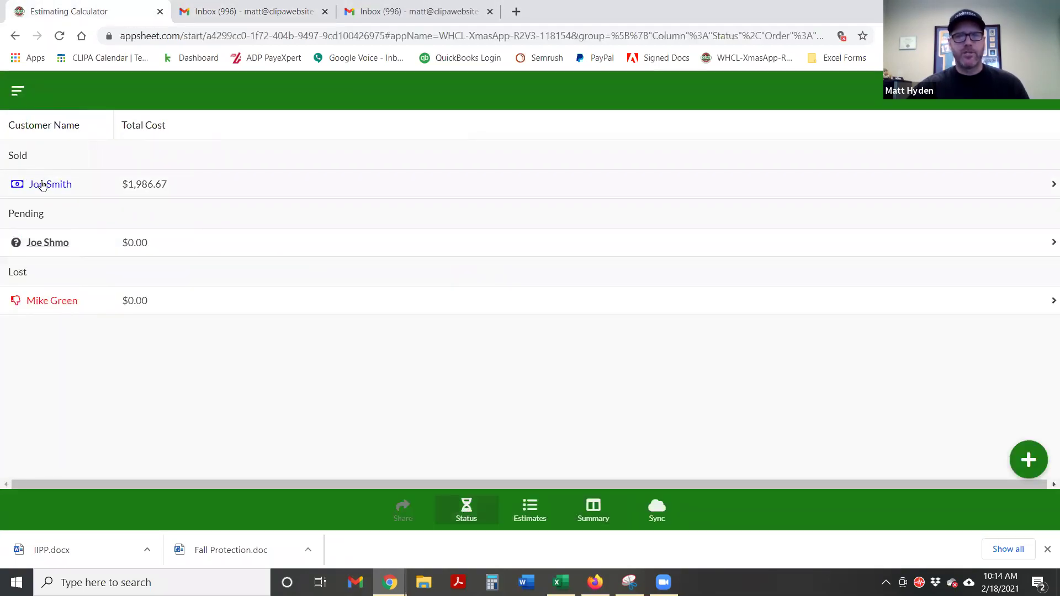
click(45, 184)
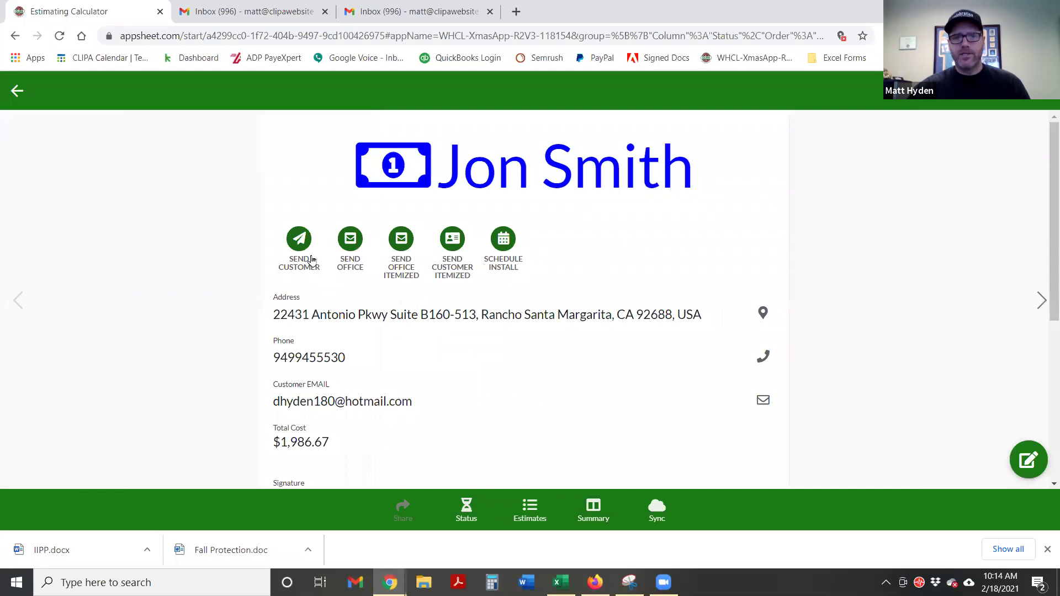
click(409, 6)
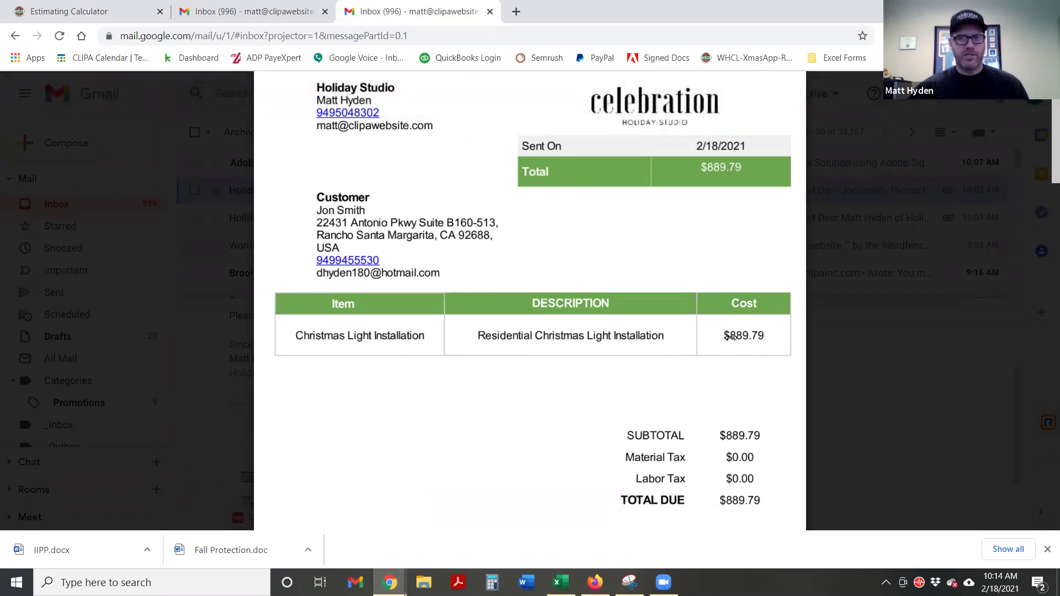
scroll(626, 358, down, 10)
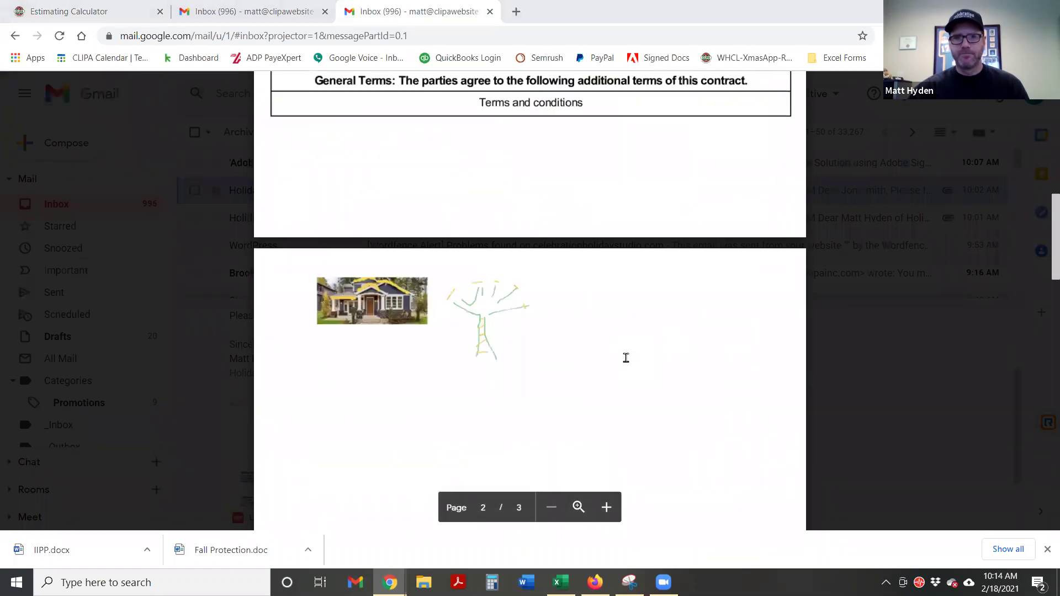
scroll(620, 362, up, 12)
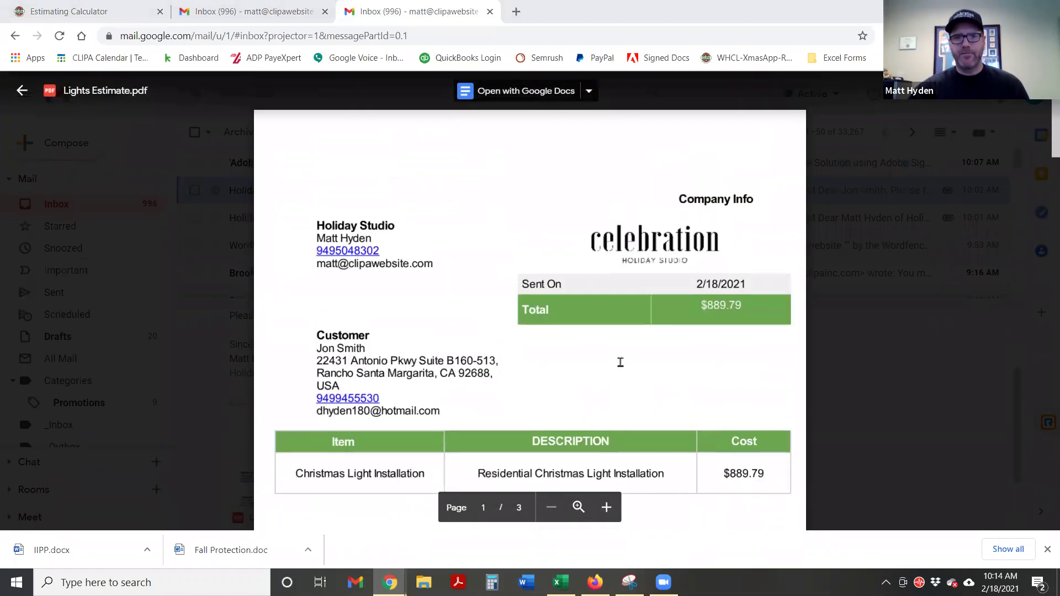
click(104, 8)
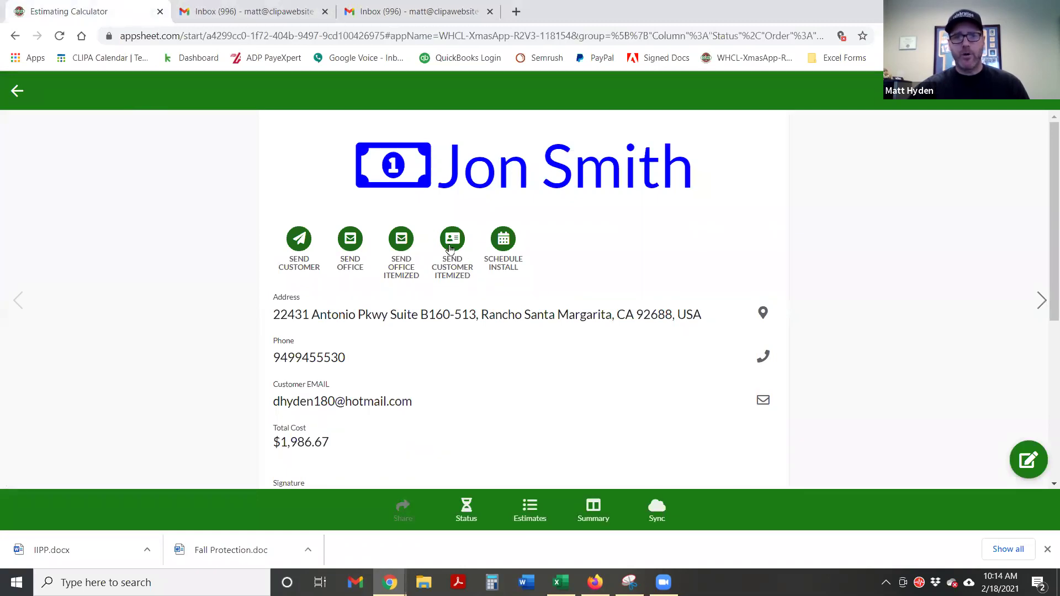
Scroll the Lights Itemized Estimate PDF to the terms and photos page, then back to page 1
click(248, 8)
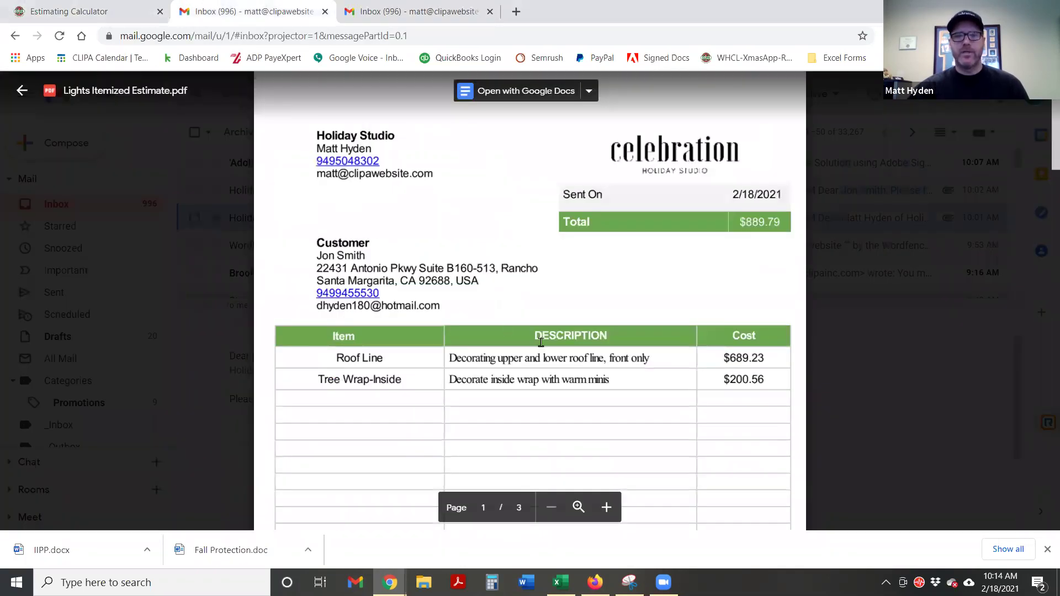
scroll(557, 359, down, 2)
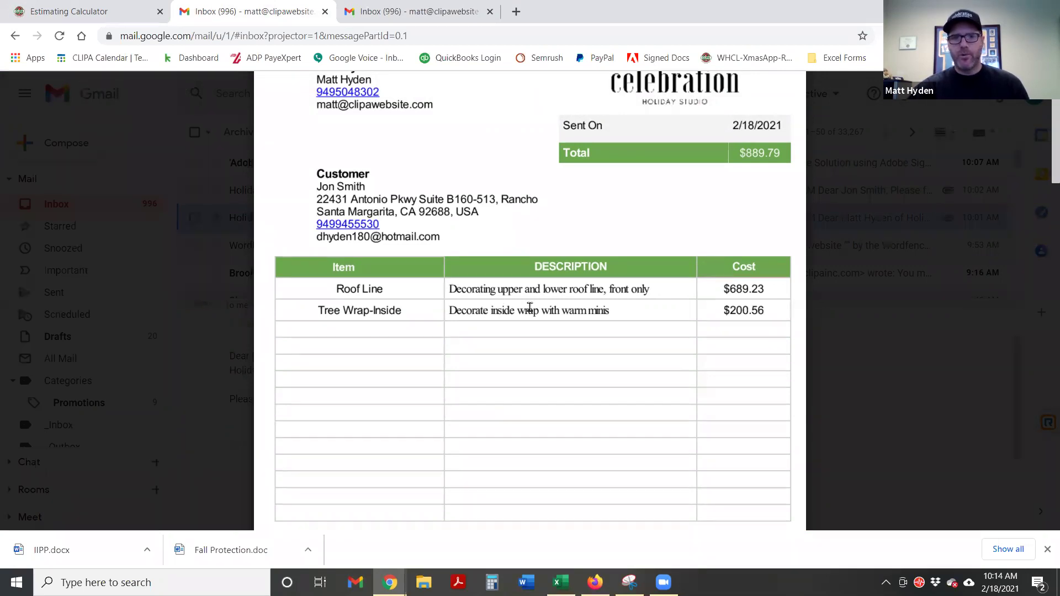
scroll(530, 307, down, 10)
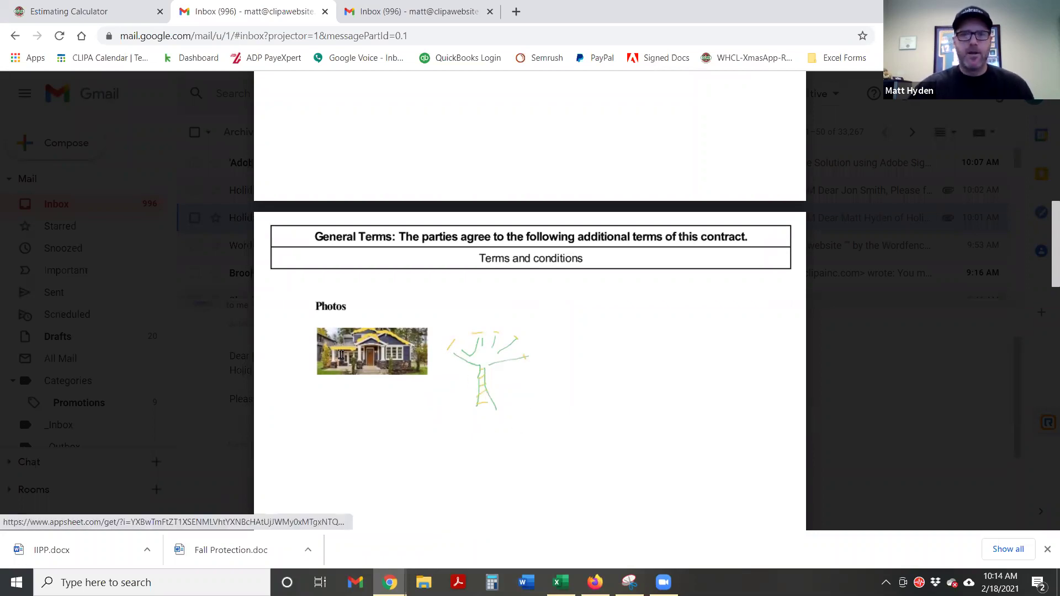
scroll(590, 419, up, 1)
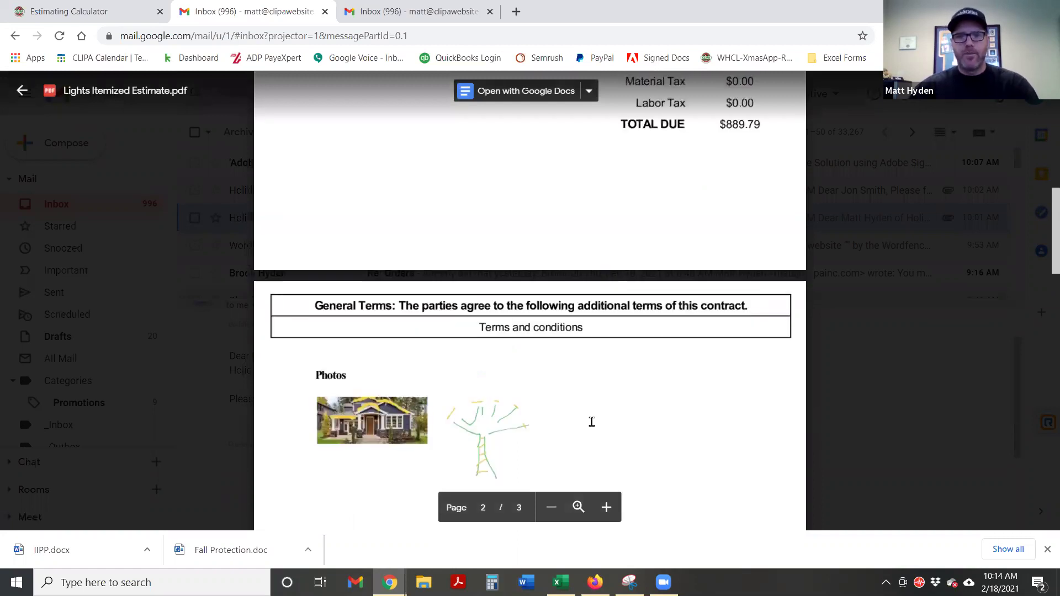
scroll(627, 335, up, 1)
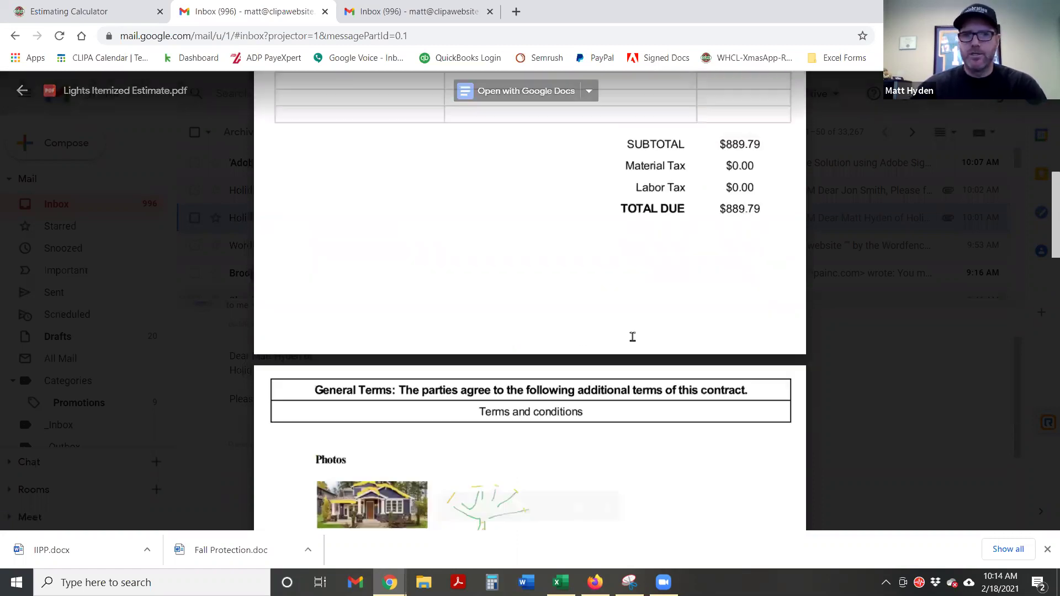
scroll(670, 407, up, 3)
scroll(670, 407, up, 2)
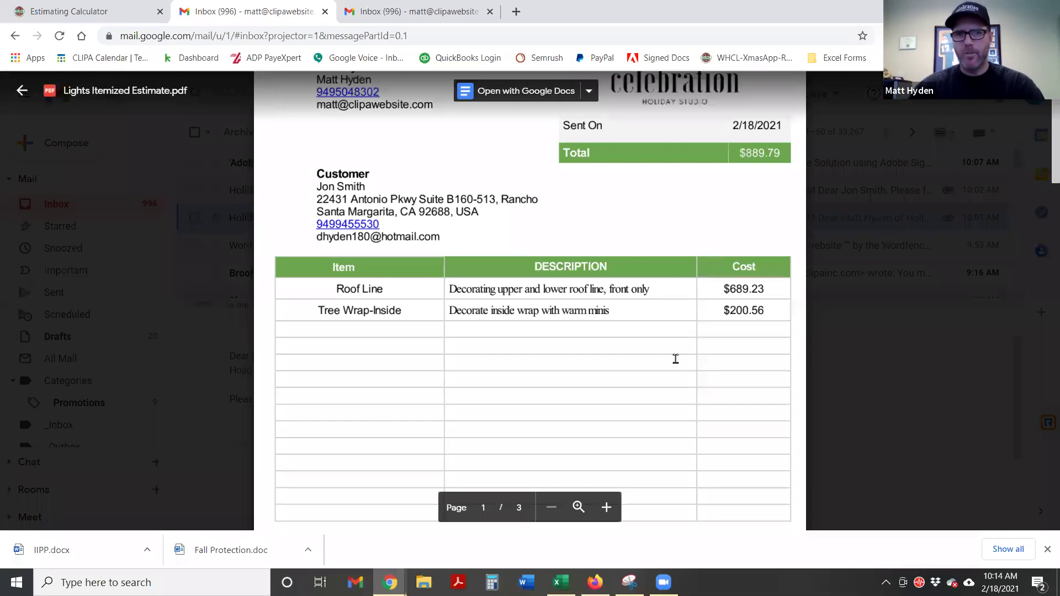
scroll(675, 359, up, 1)
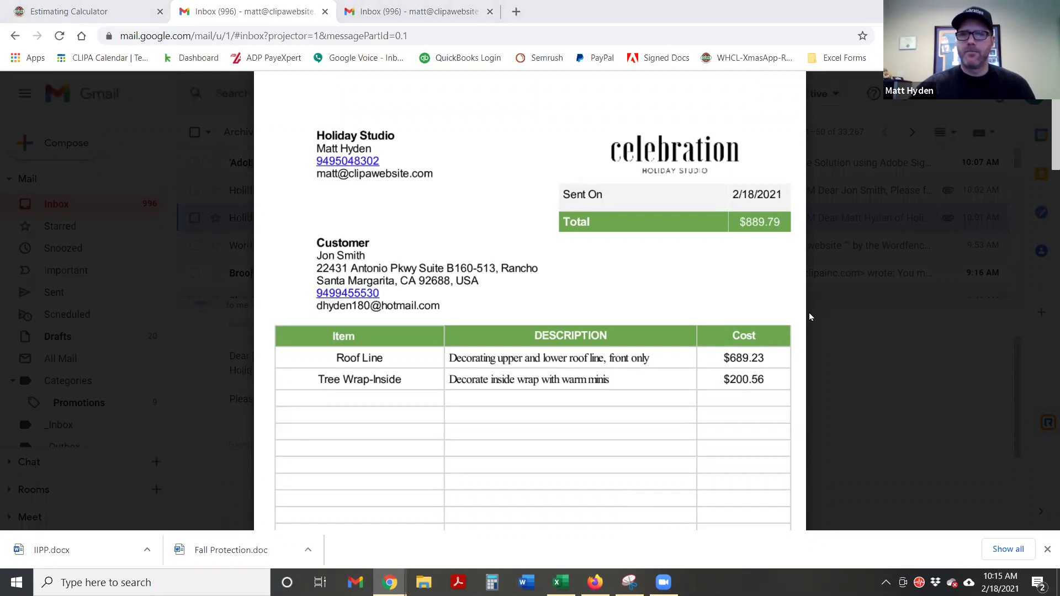
Switch back to the Estimating Calculator to see the sold customer's $1,986.67 total
click(27, 7)
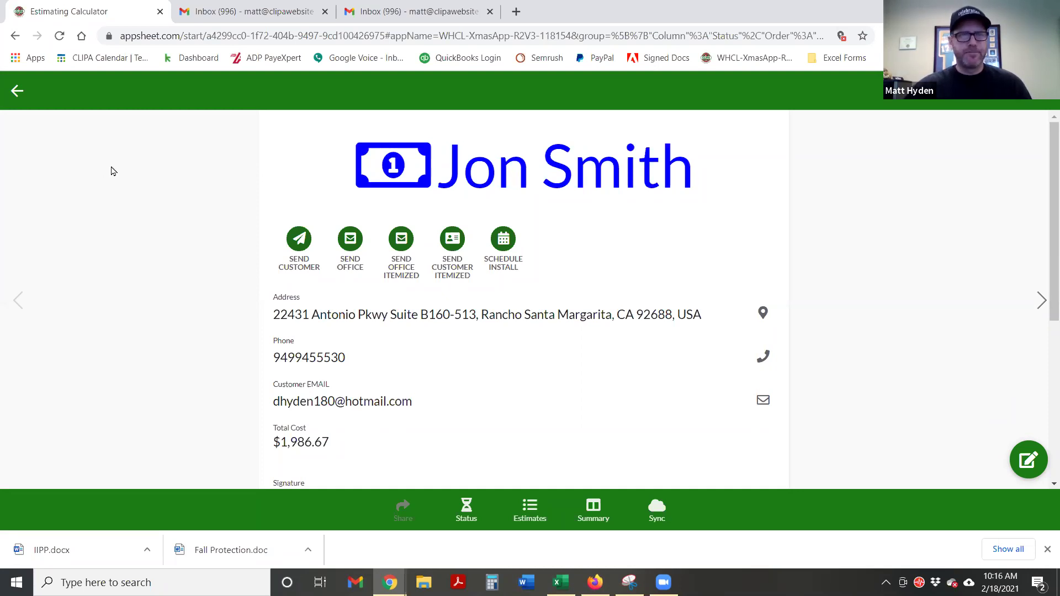
Go back to the customer status list and view the Job Locations map
click(19, 93)
click(18, 93)
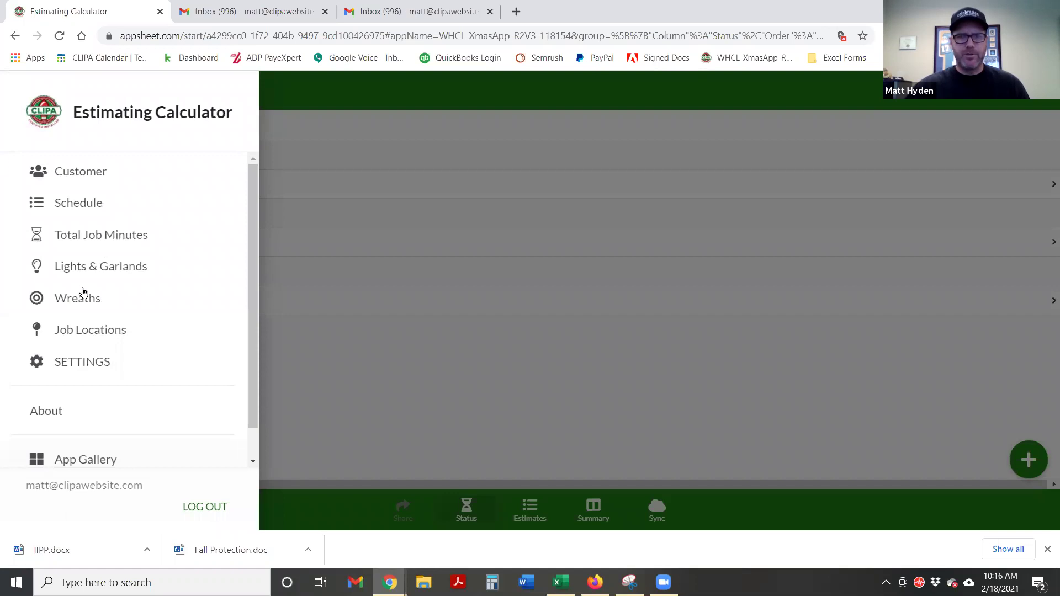
click(64, 333)
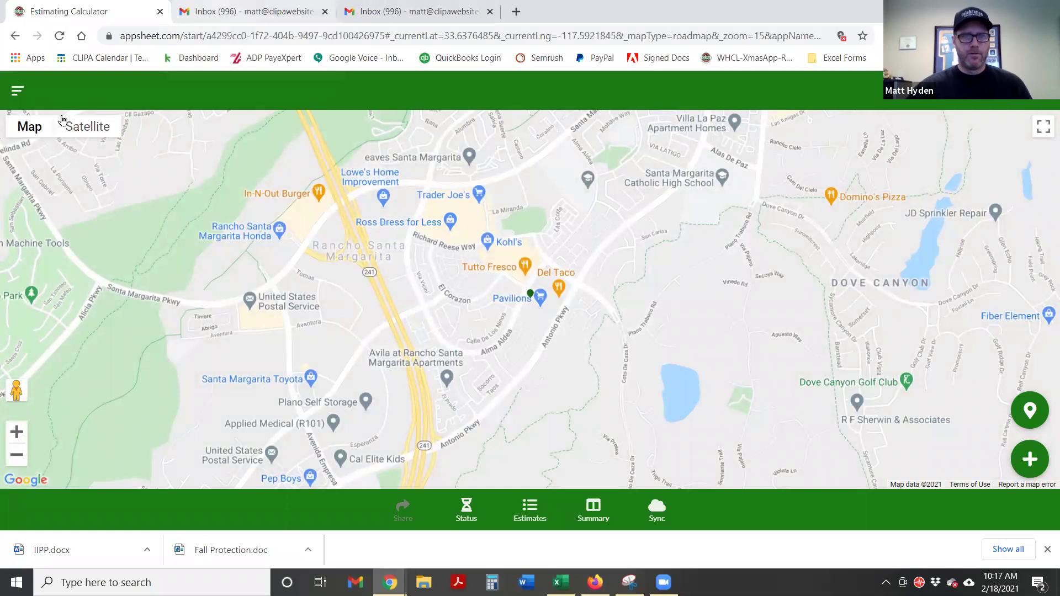
Open the pending customer's record from the Customer list, showing $0.00 costs
click(17, 91)
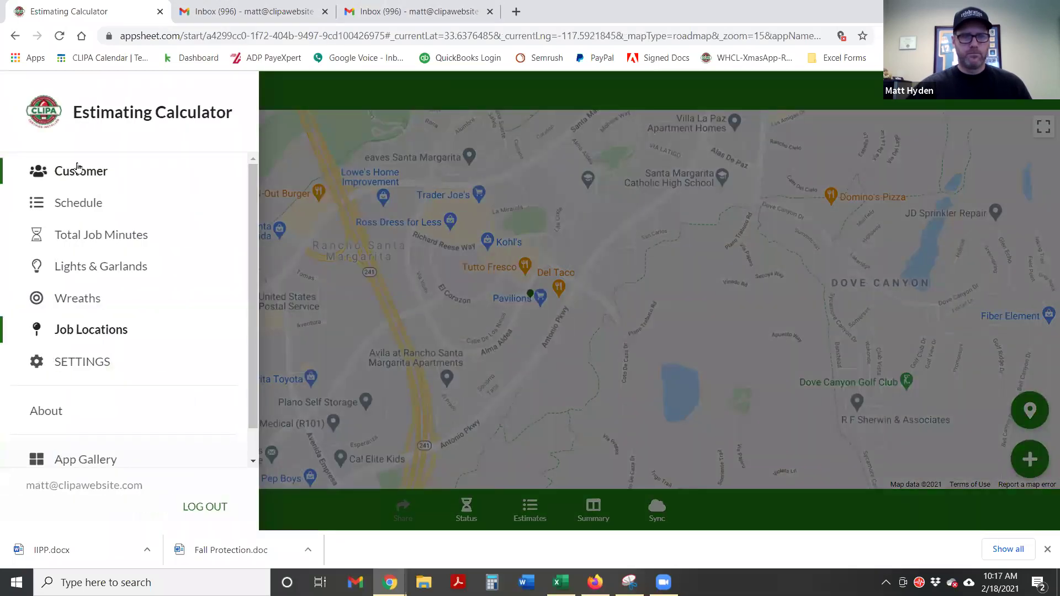
click(82, 172)
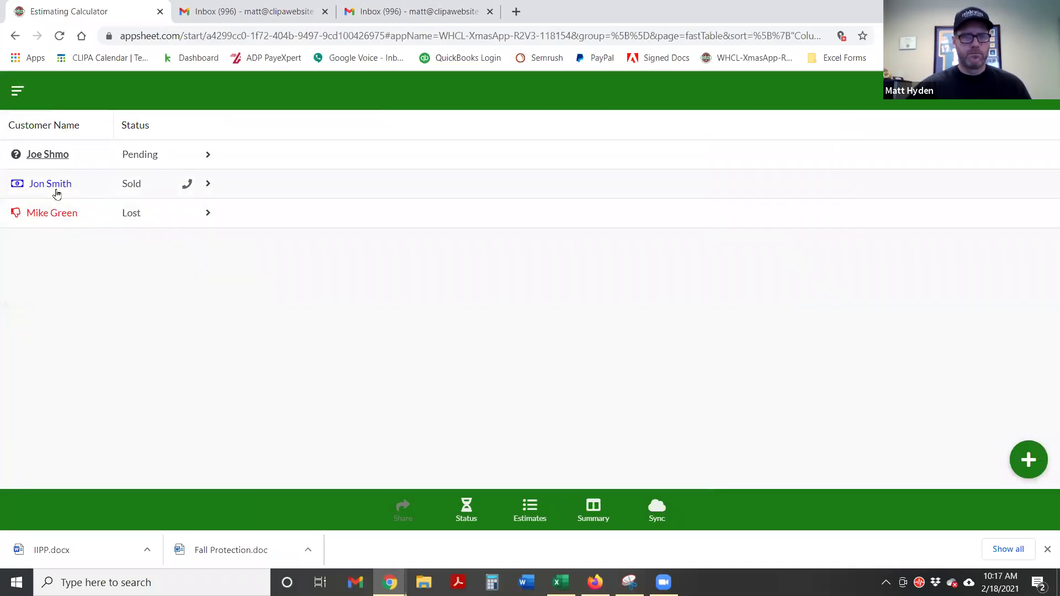
click(51, 157)
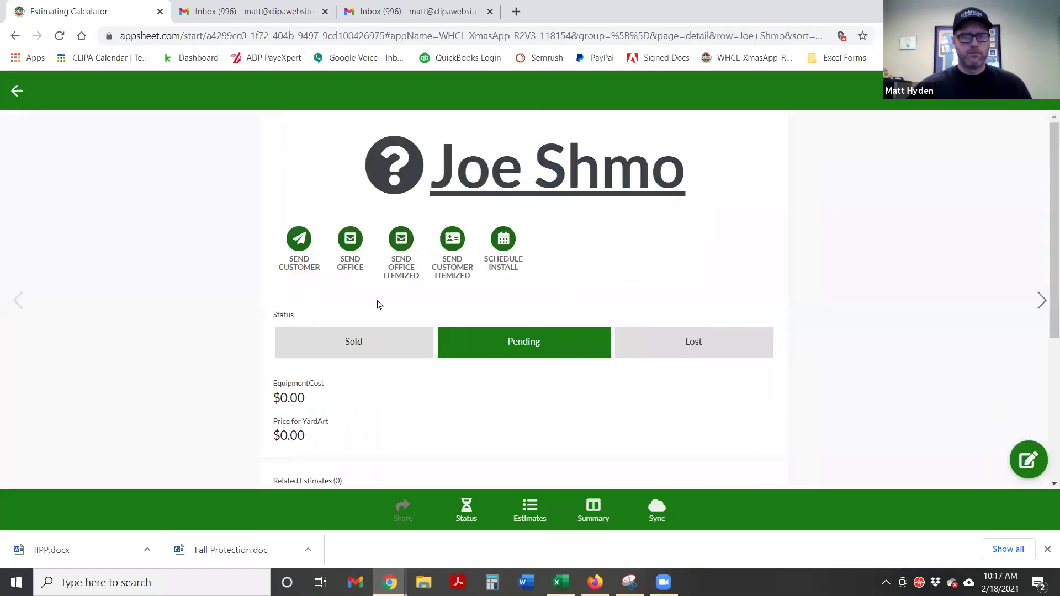
scroll(491, 326, down, 3)
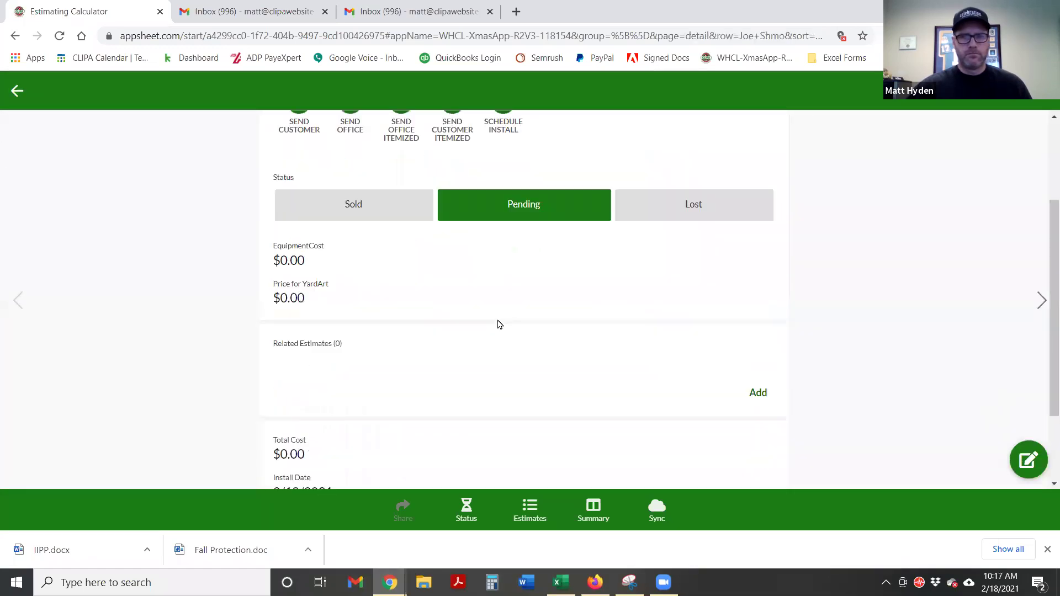
click(1029, 459)
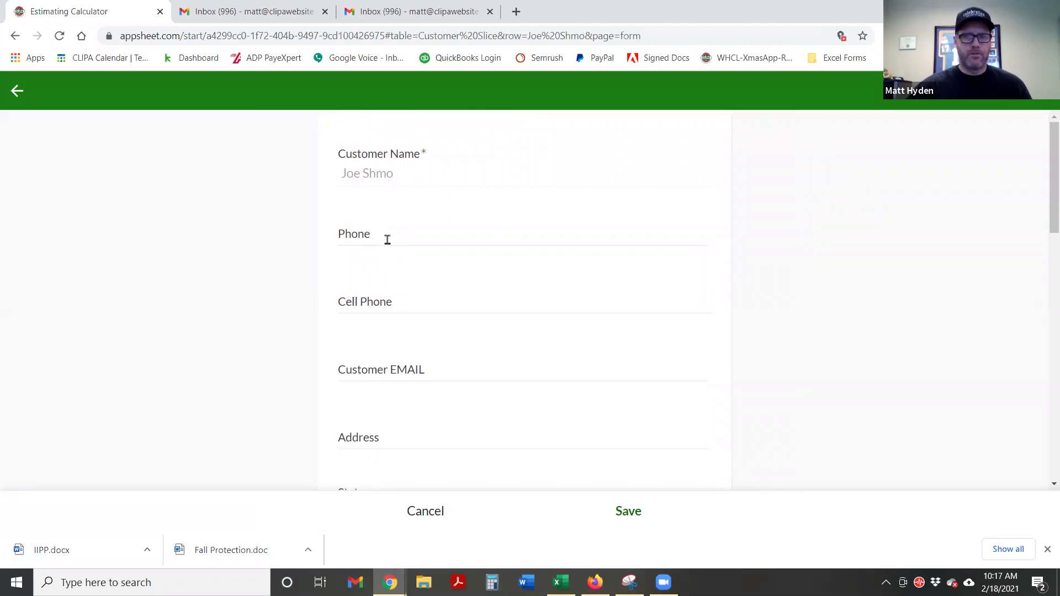
Fill the pending customer's address from a saved suggestion, correct the town to Trabuco Canyon, and save
scroll(381, 298, down, 1)
click(373, 368)
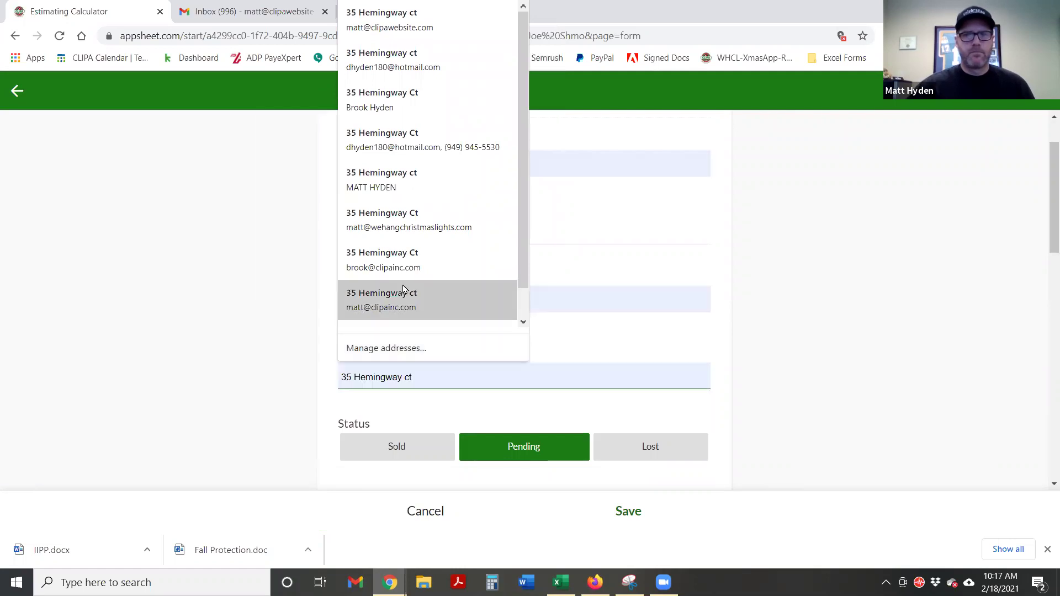
click(381, 300)
scroll(262, 342, down, 2)
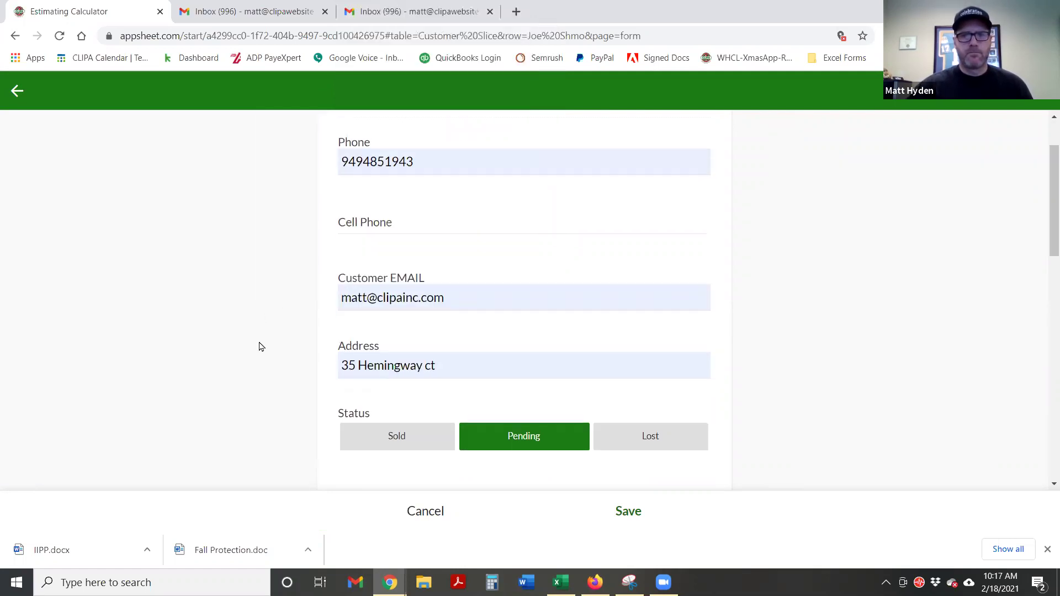
drag(643, 243, 439, 250)
key(BackSpace)
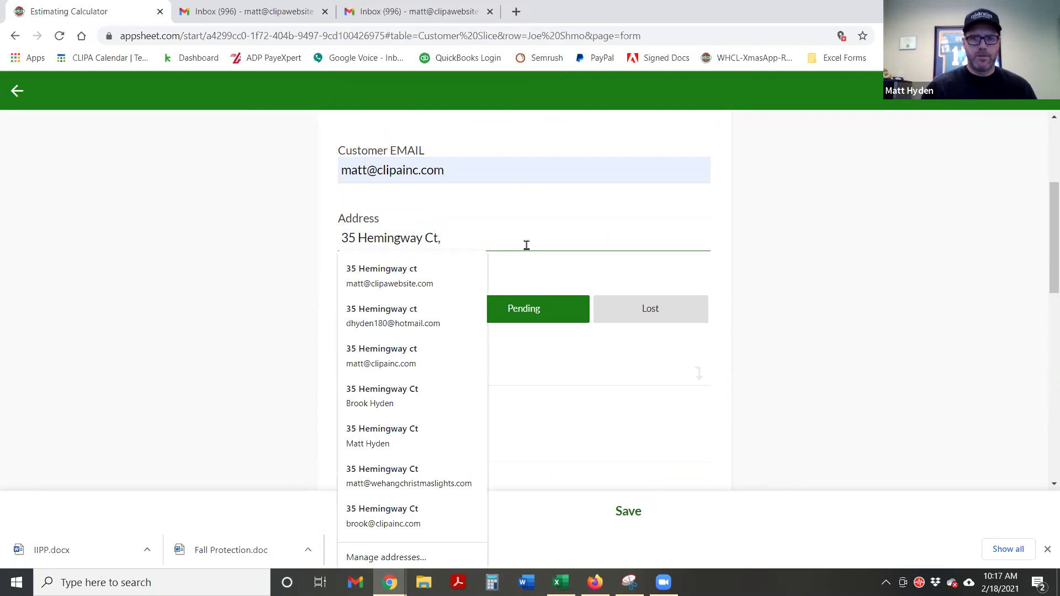
text(T)
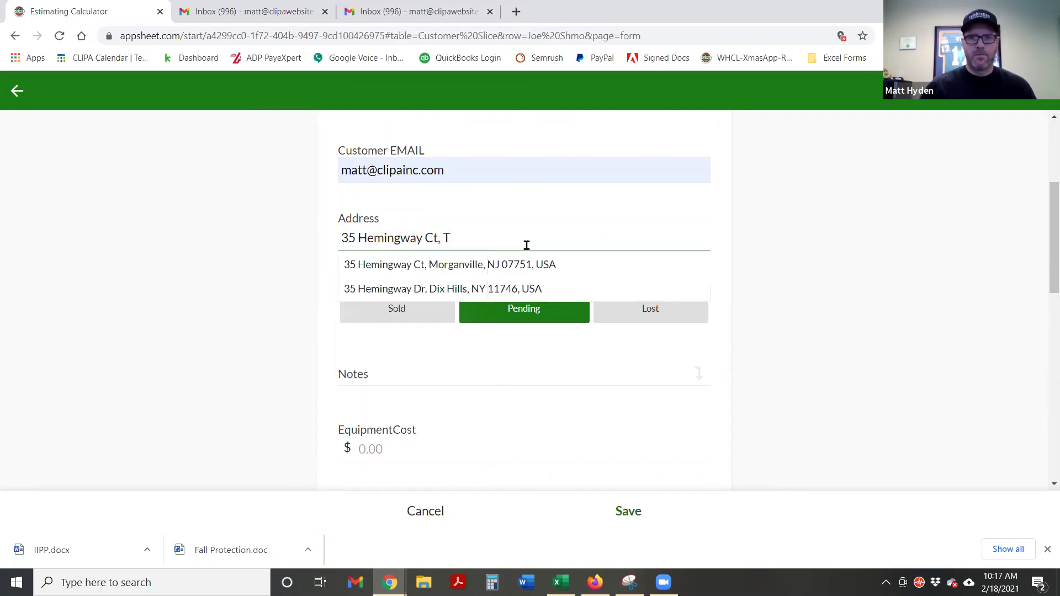
text(ra)
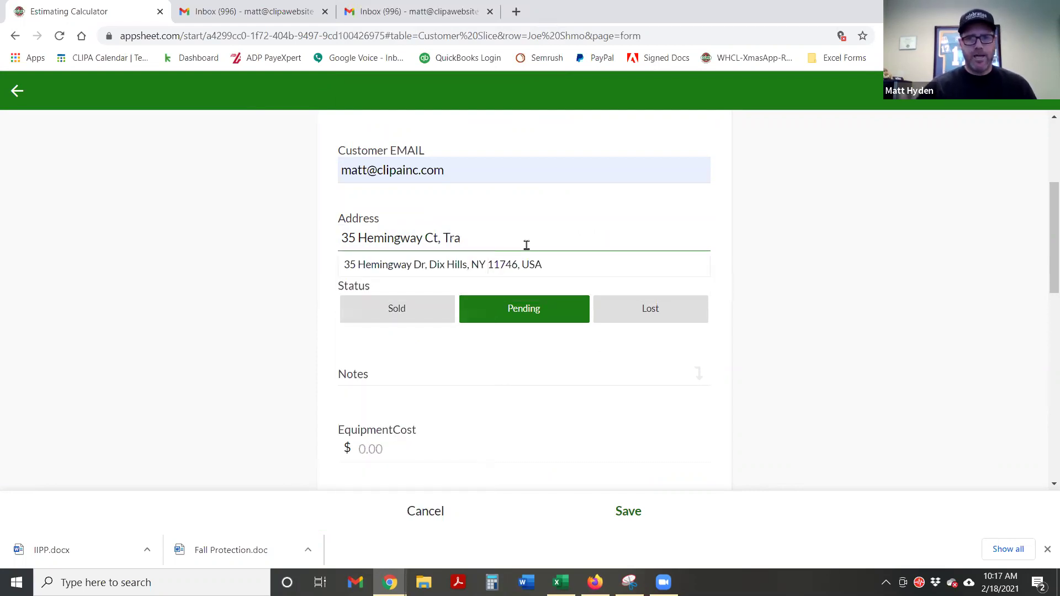
text(buco)
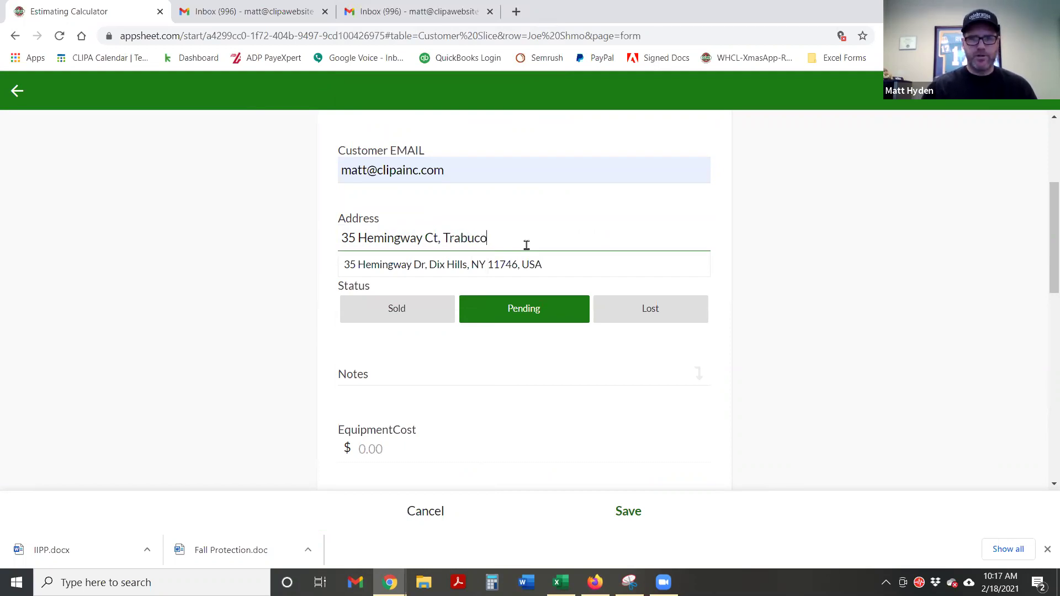
text( can)
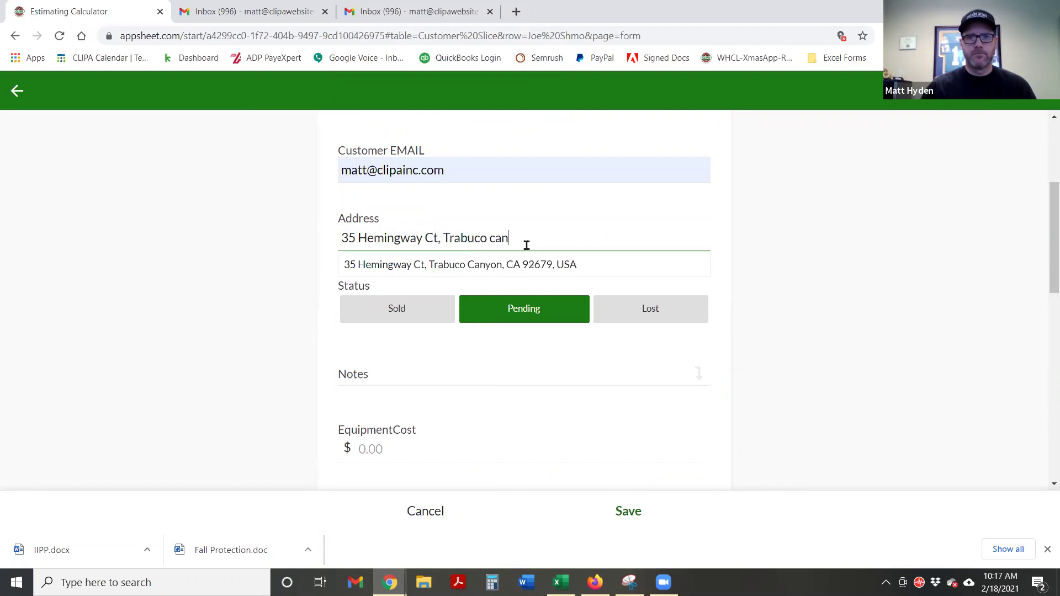
click(505, 267)
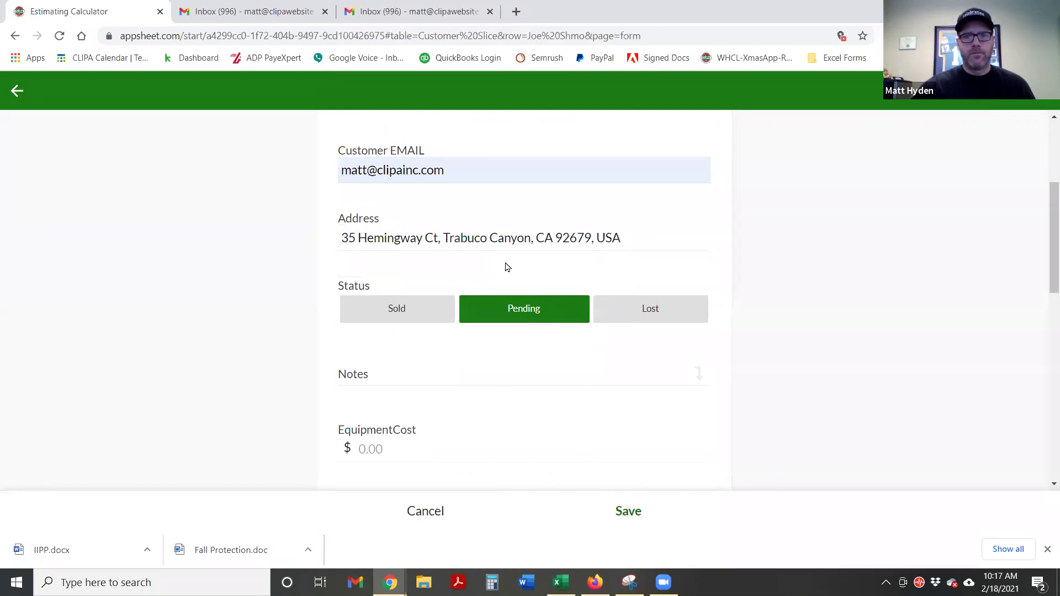
click(628, 512)
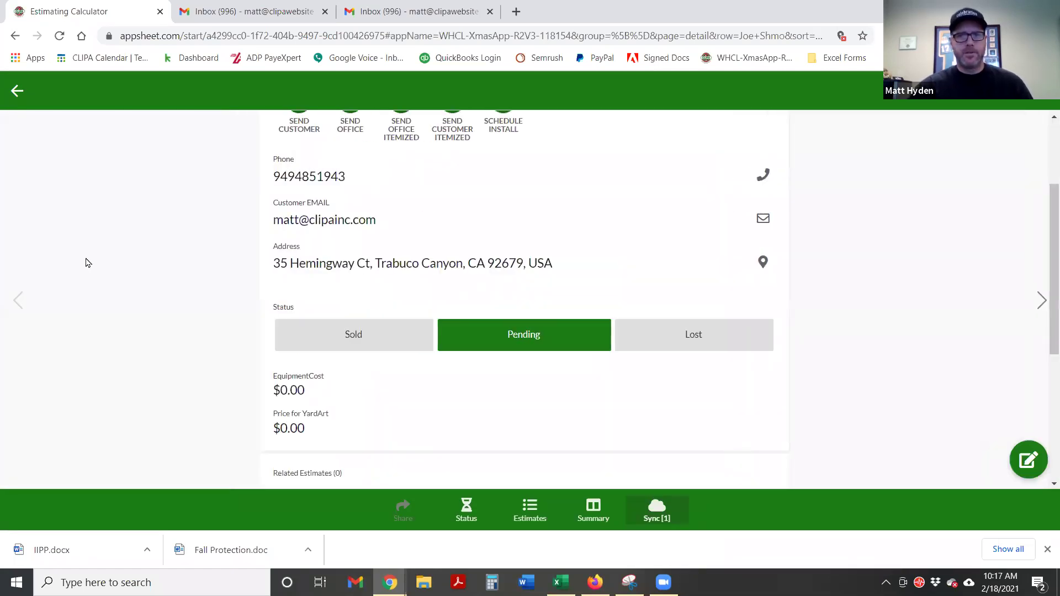
Show the Job Locations map with the pending customer's new pin near Robinson Ranch
click(19, 92)
click(18, 92)
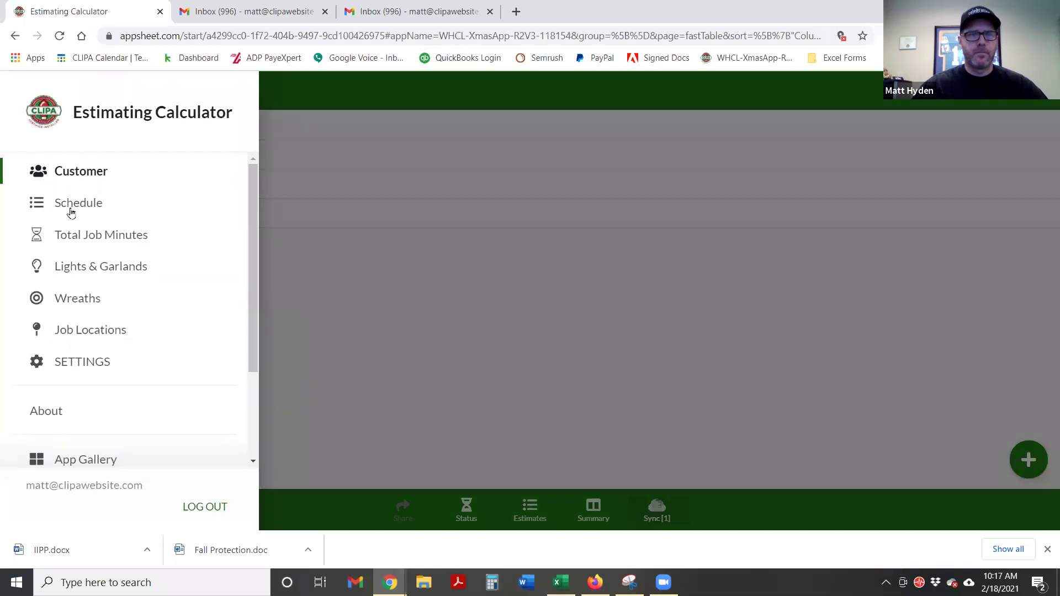
click(59, 336)
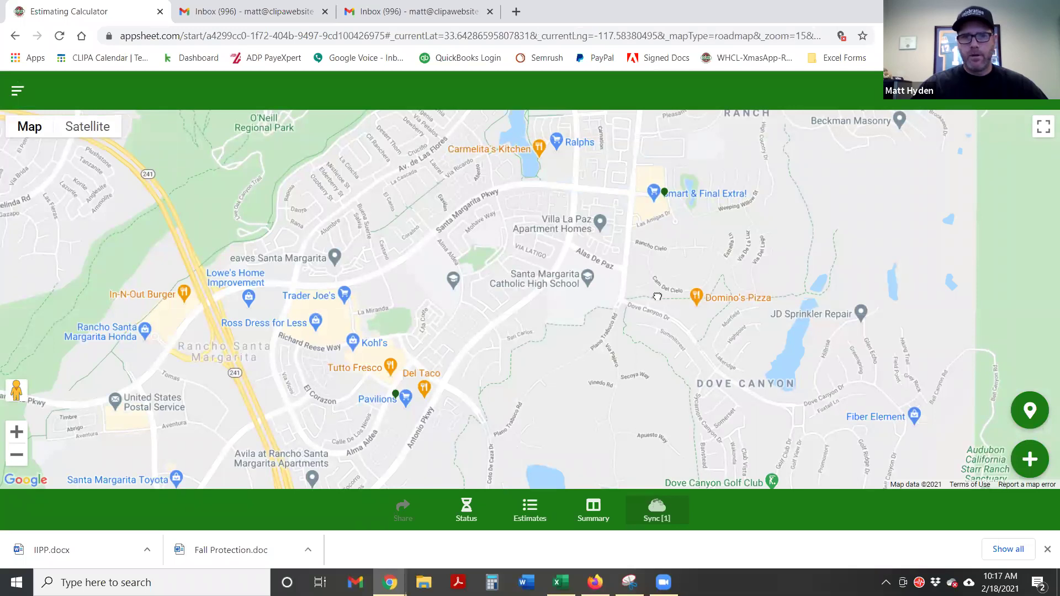
mouse_move(625, 211)
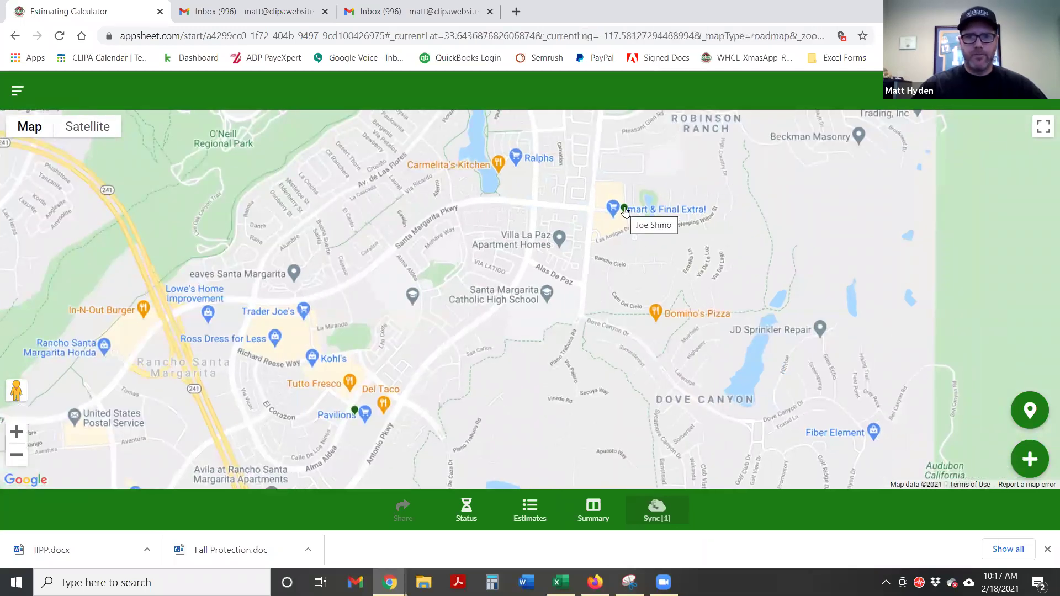